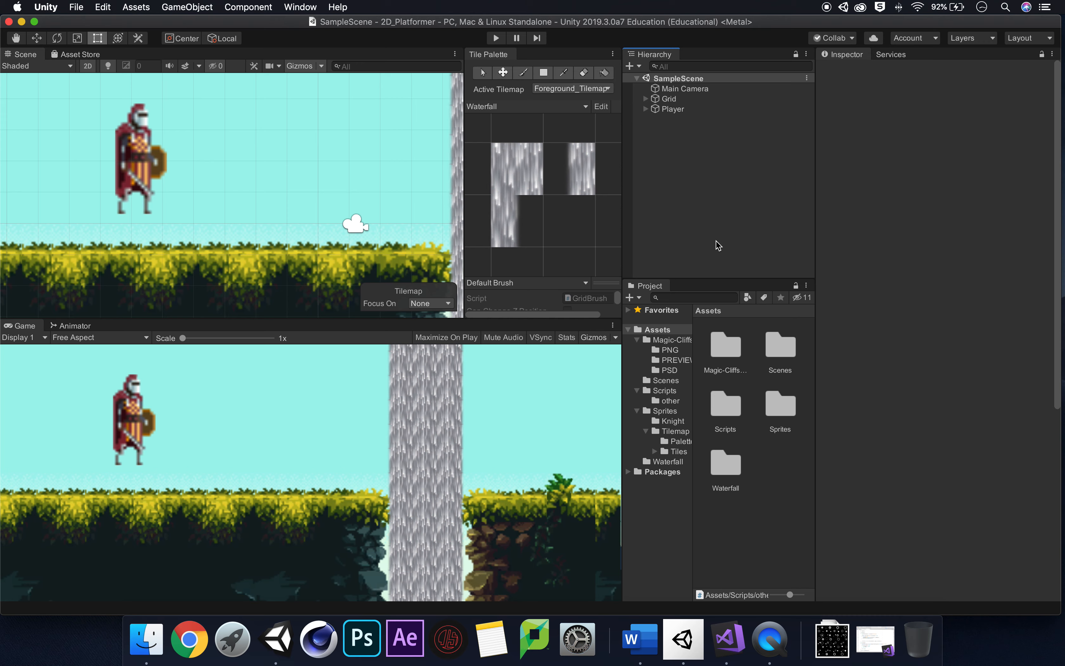
Play-test the knight's walking in both directions, select the Player object to view its properties, and stop the game
left_click(496, 39)
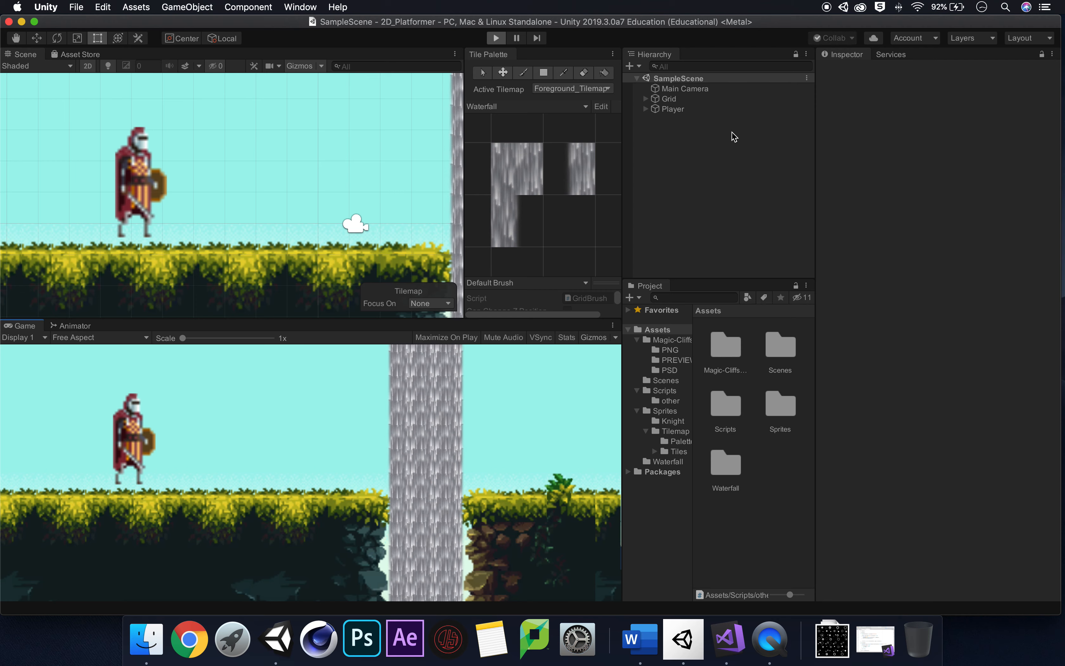
key("Right")
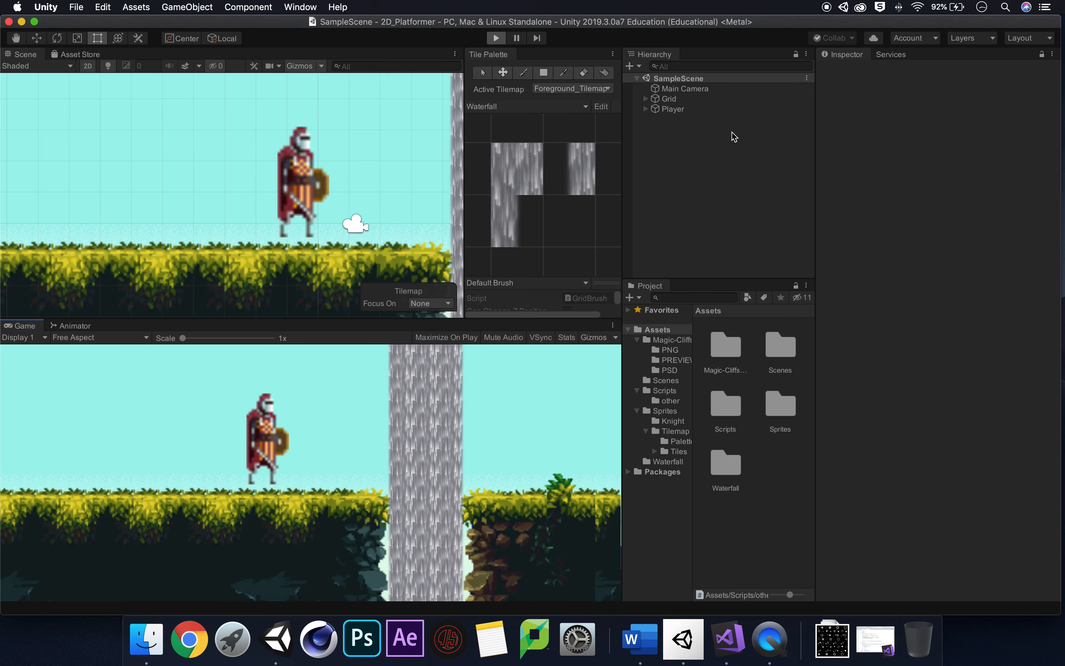
key("Left")
key("Right")
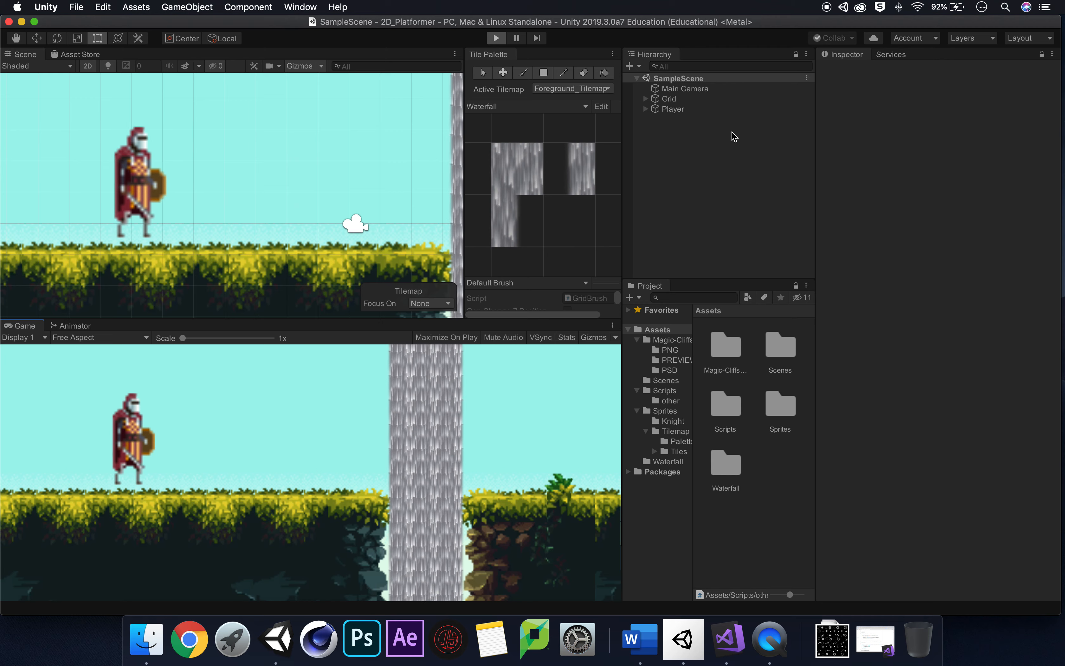
key("Left")
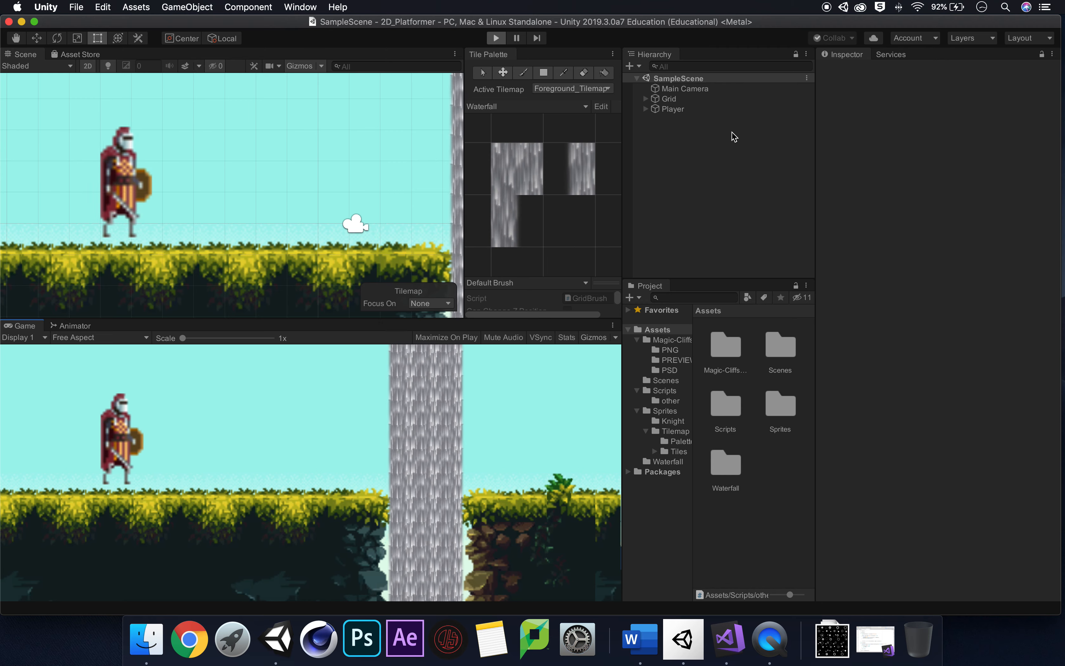
key("Right")
key("Left")
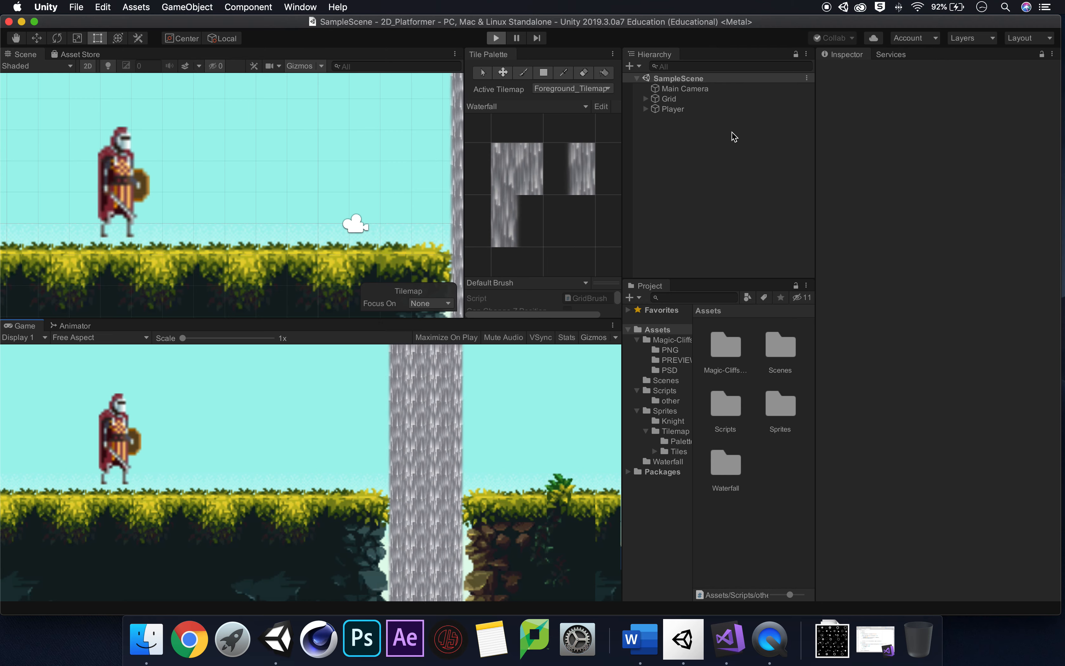
key("Right")
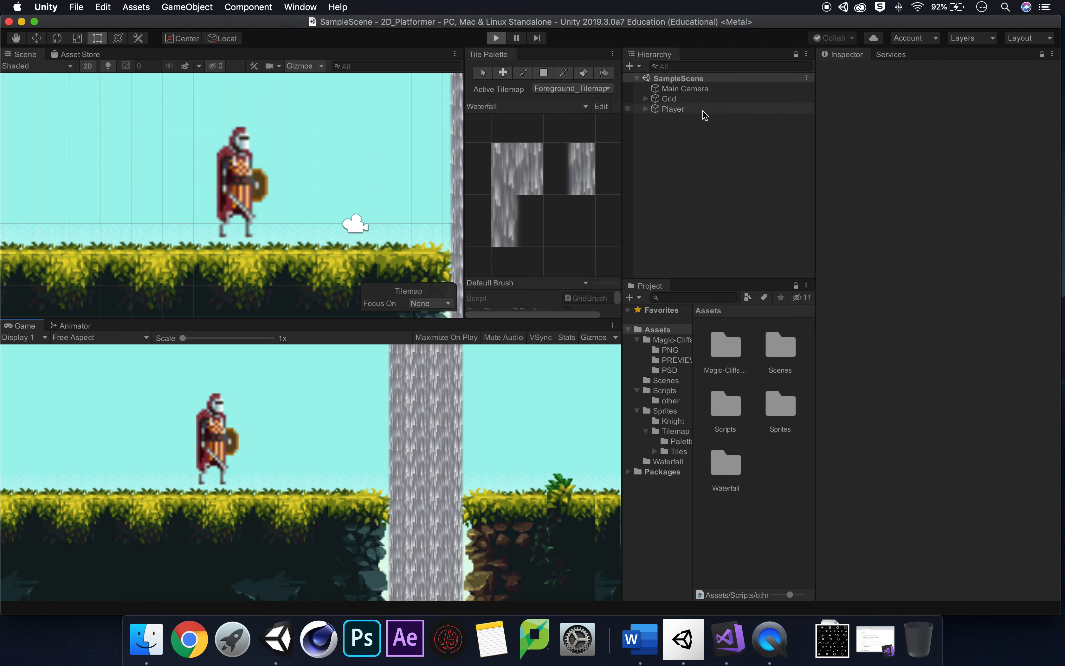
left_click(696, 110)
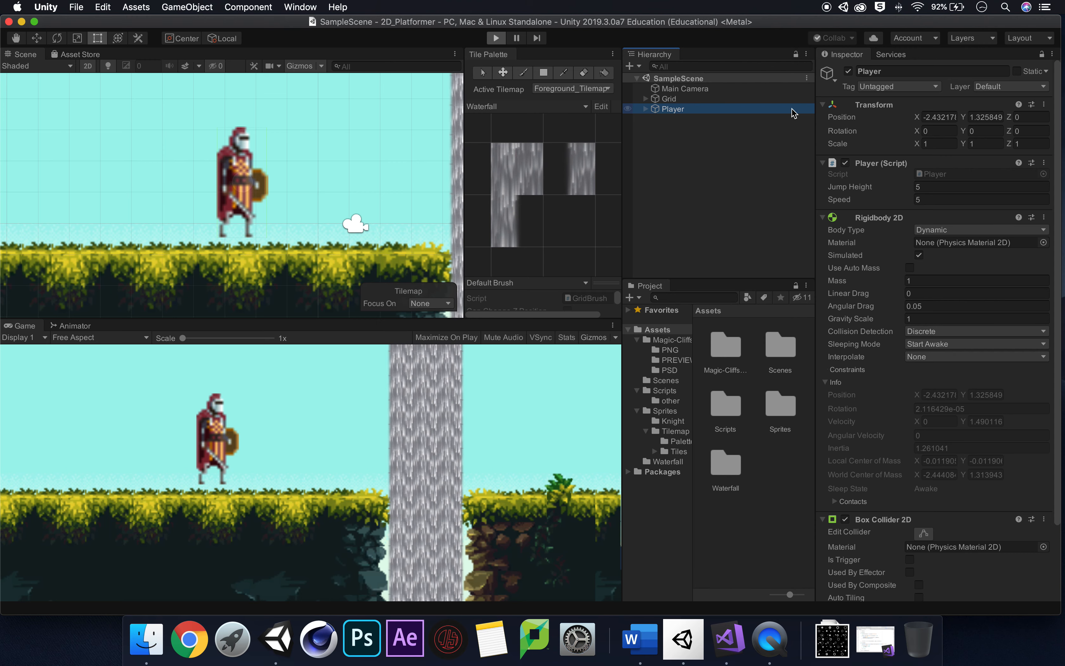
left_click(495, 38)
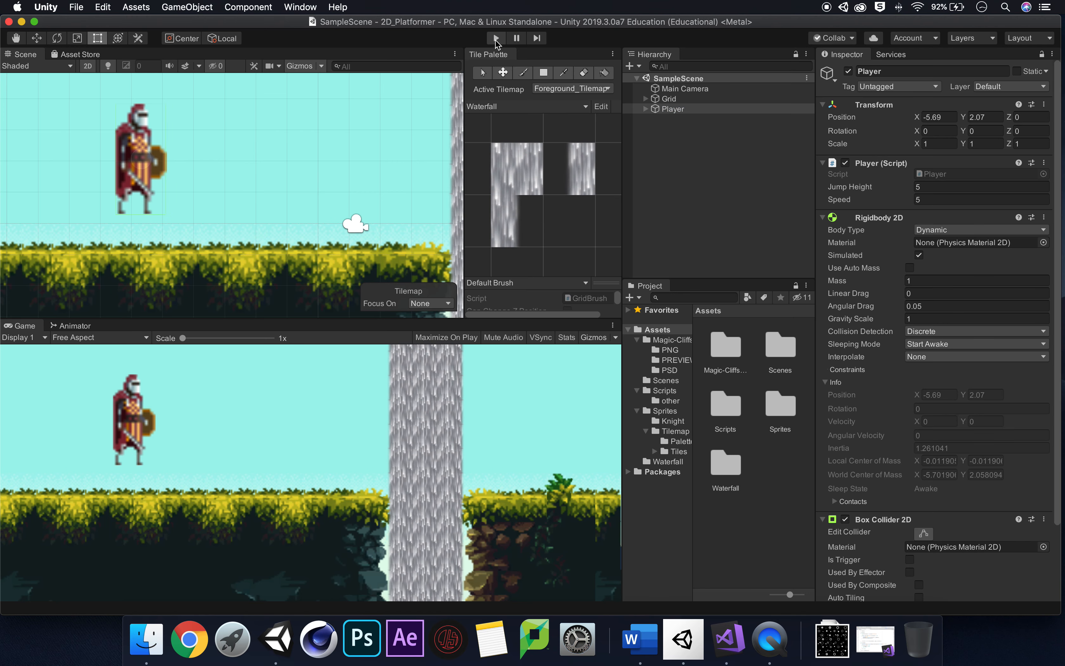
Switch to Visual Studio and delete the serialized _speed field declaration from Player.cs
left_click(747, 655)
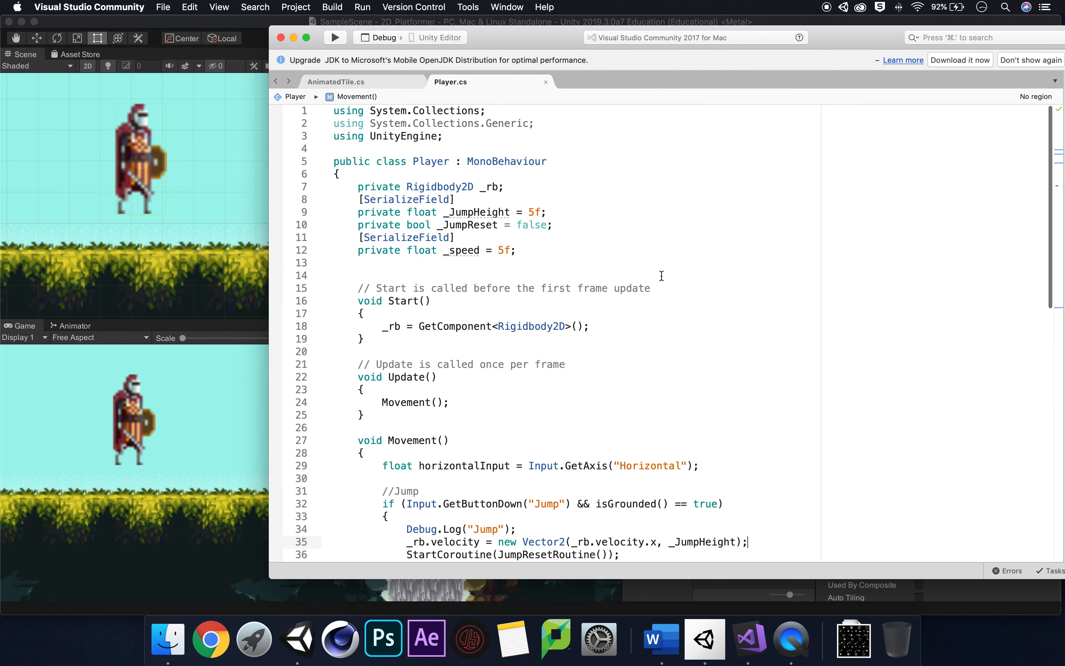
left_click_drag(520, 250, 358, 239)
key("BackSpace")
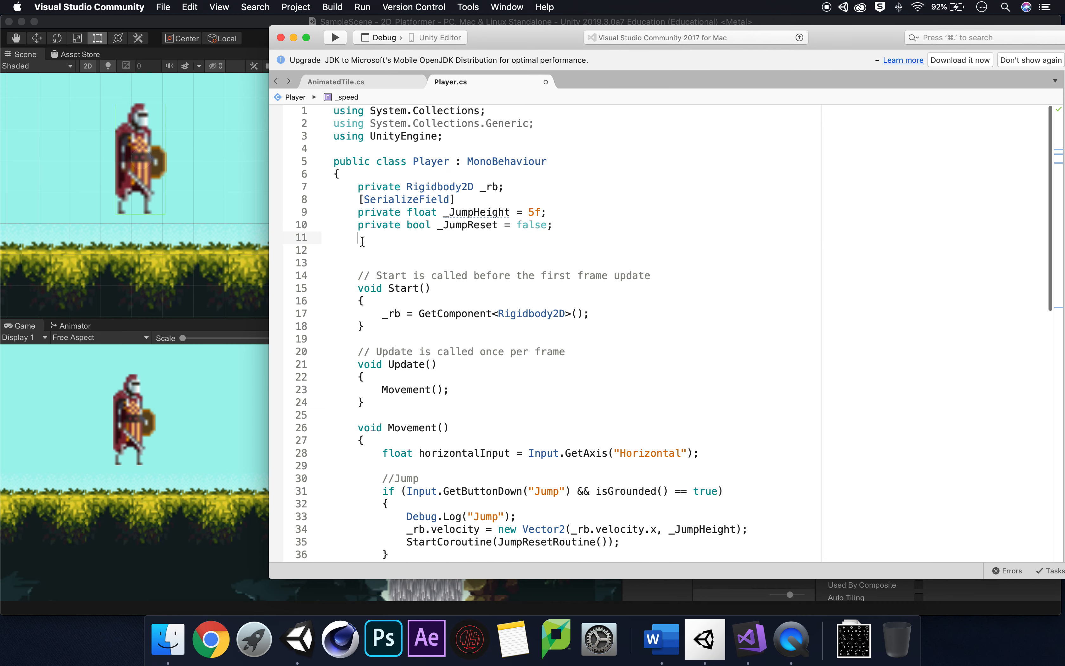
Remove the "* _speed" multiplier from the final velocity assignment in Movement()
scroll(547, 301, "down", 10)
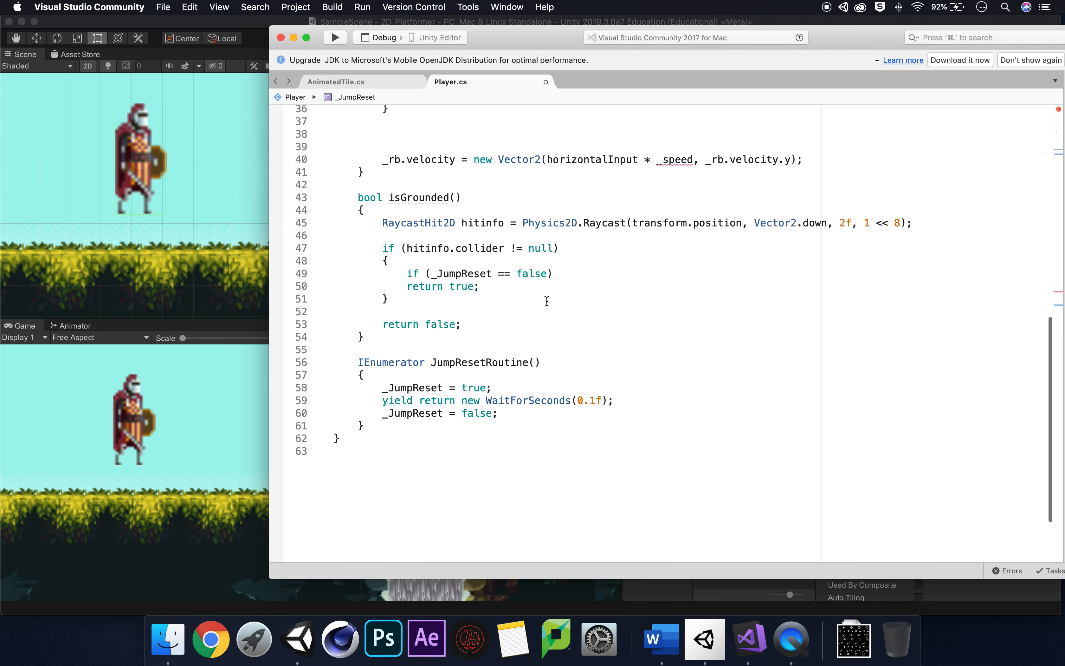
scroll(547, 301, "up", 5)
left_click_drag(539, 44, 521, 78)
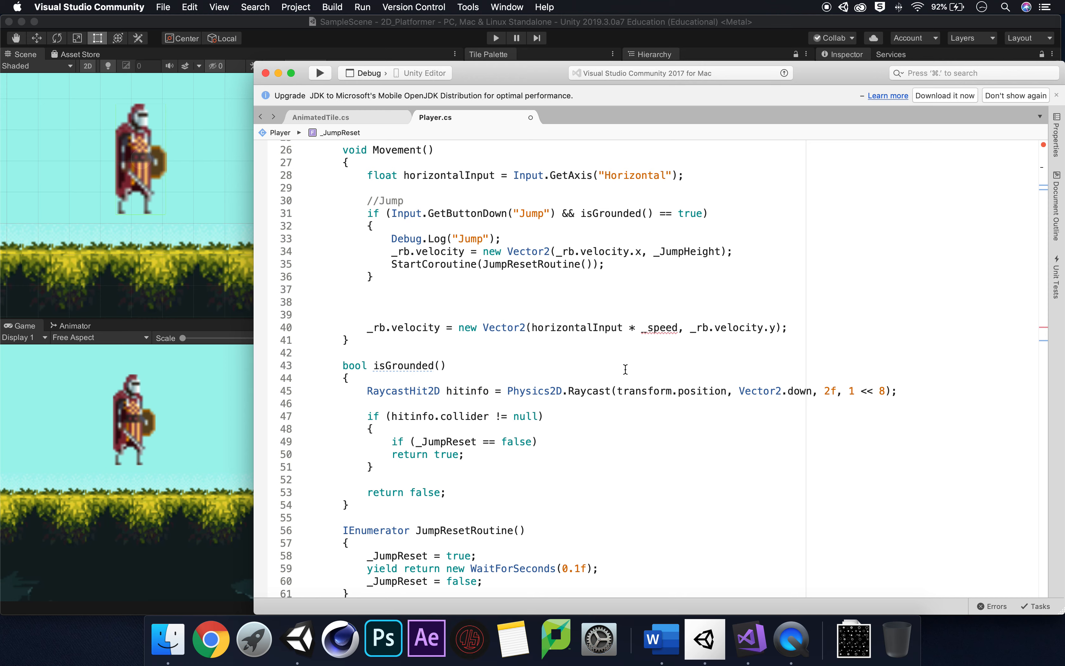
scroll(625, 369, "down", 5)
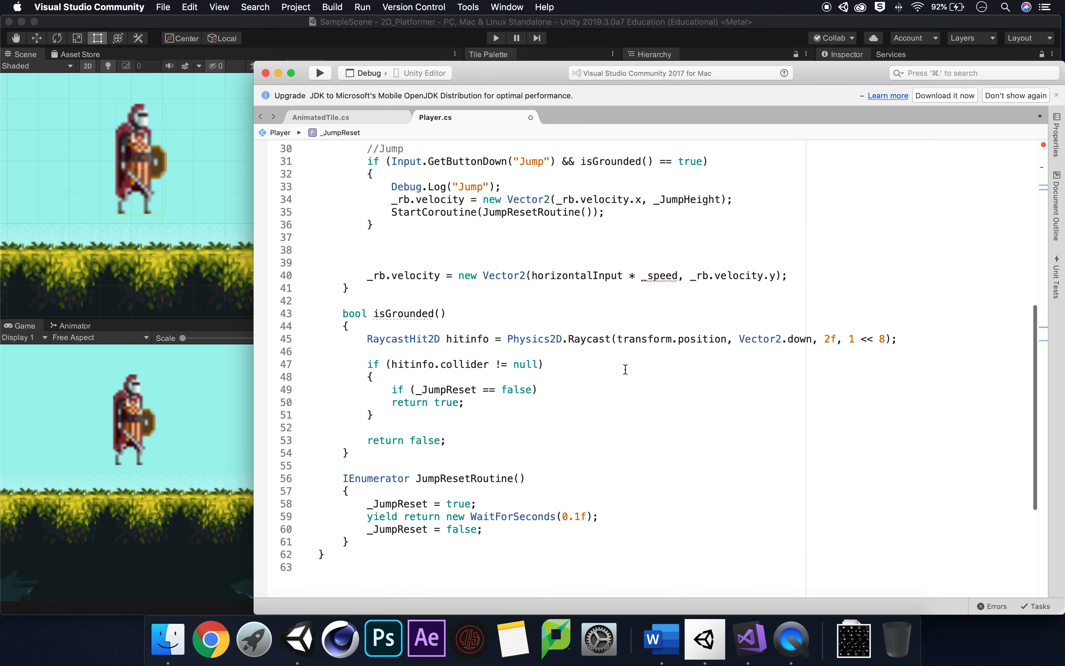
left_click(678, 275)
key("BackSpace")
key("BackSpace")
key("BackSpace")
key("BackSpace")
key("BackSpace")
key("BackSpace")
key("BackSpace")
key("BackSpace")
key("BackSpace")
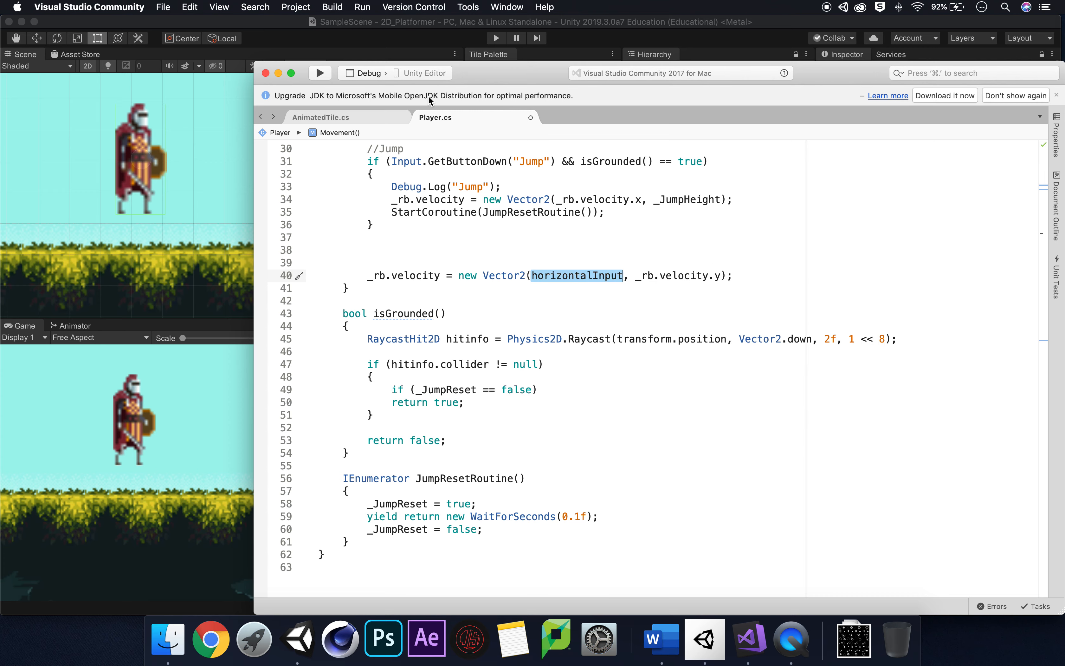
Add a [SerializeField] attribute with "private float _speed = 5f;" below the _JumpReset field in the Player class
scroll(616, 312, "up", 10)
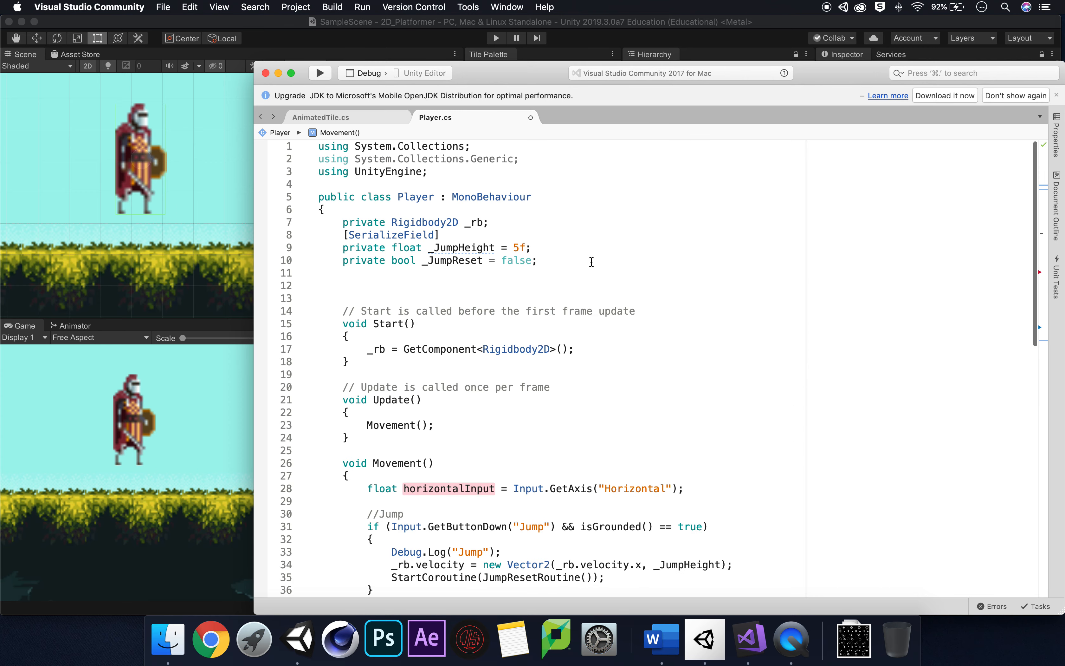
left_click_drag(523, 63, 477, 37)
left_click(594, 418)
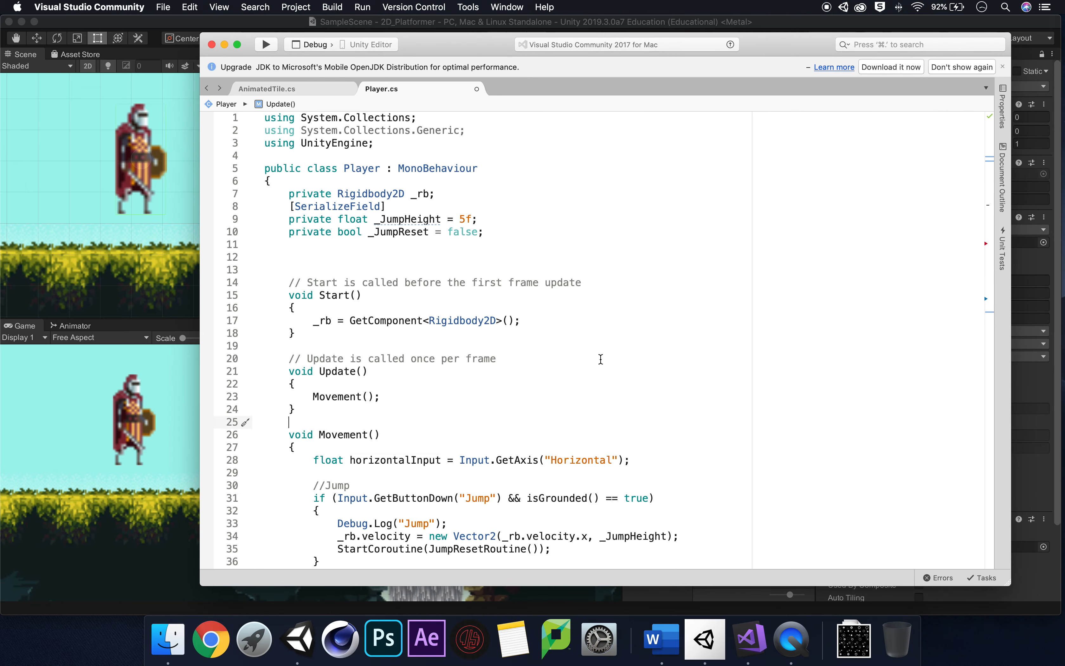
left_click(511, 236)
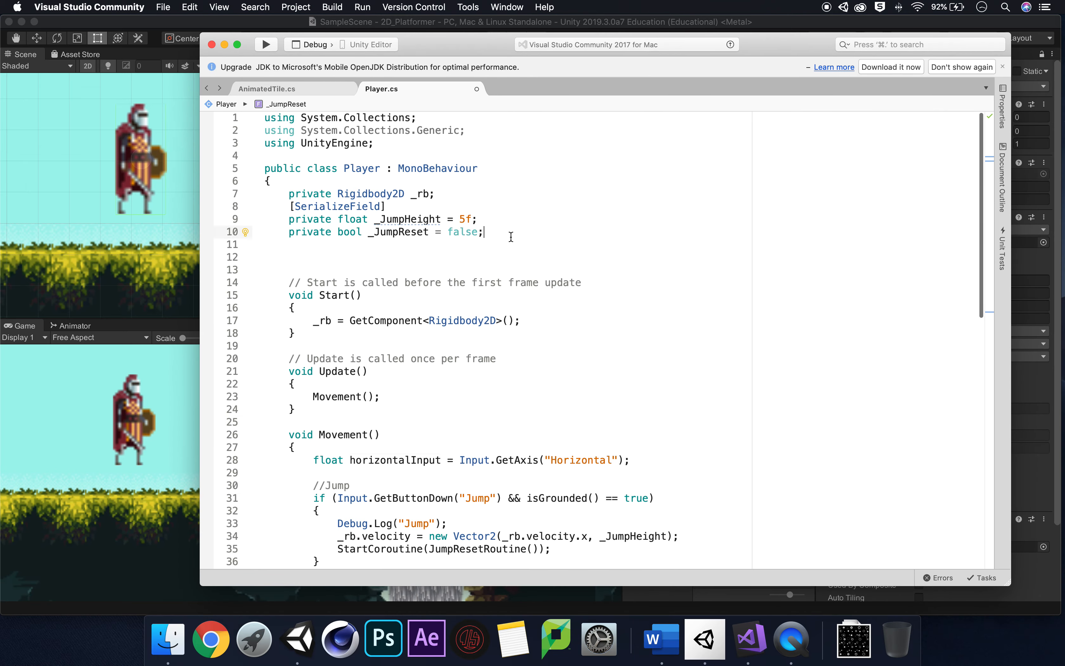
key("Return")
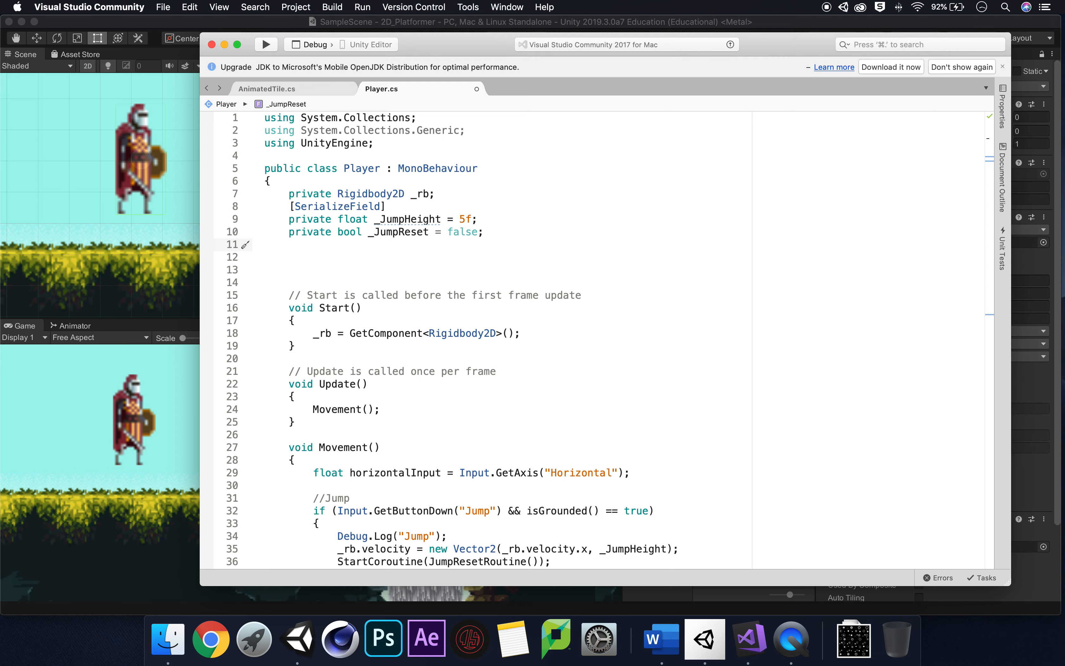
type("[se")
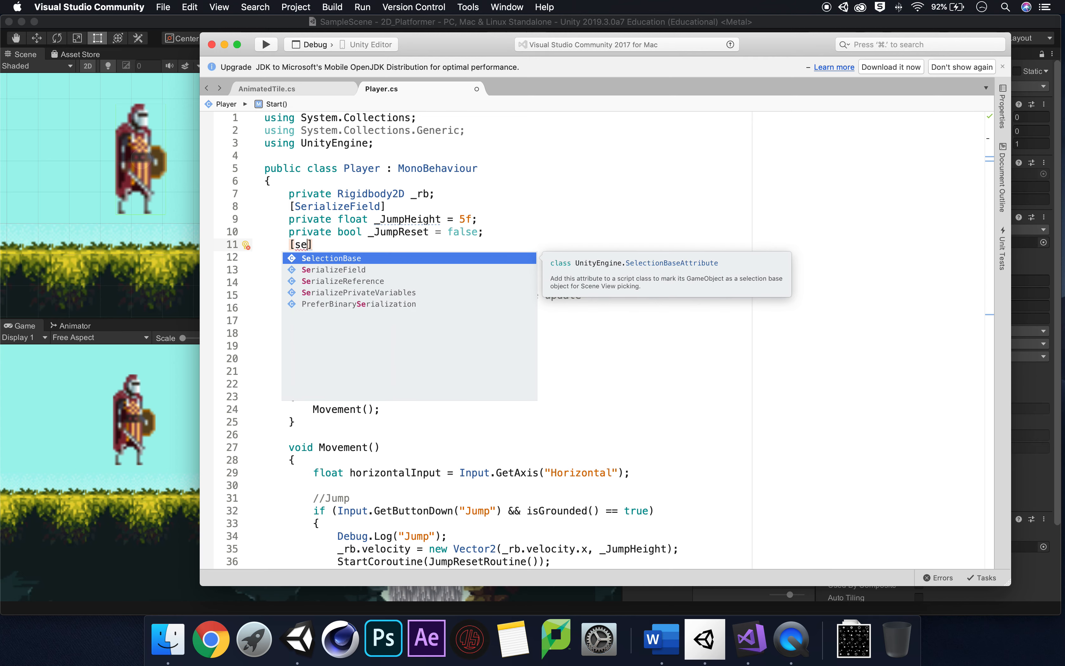
key("Down")
key("Return")
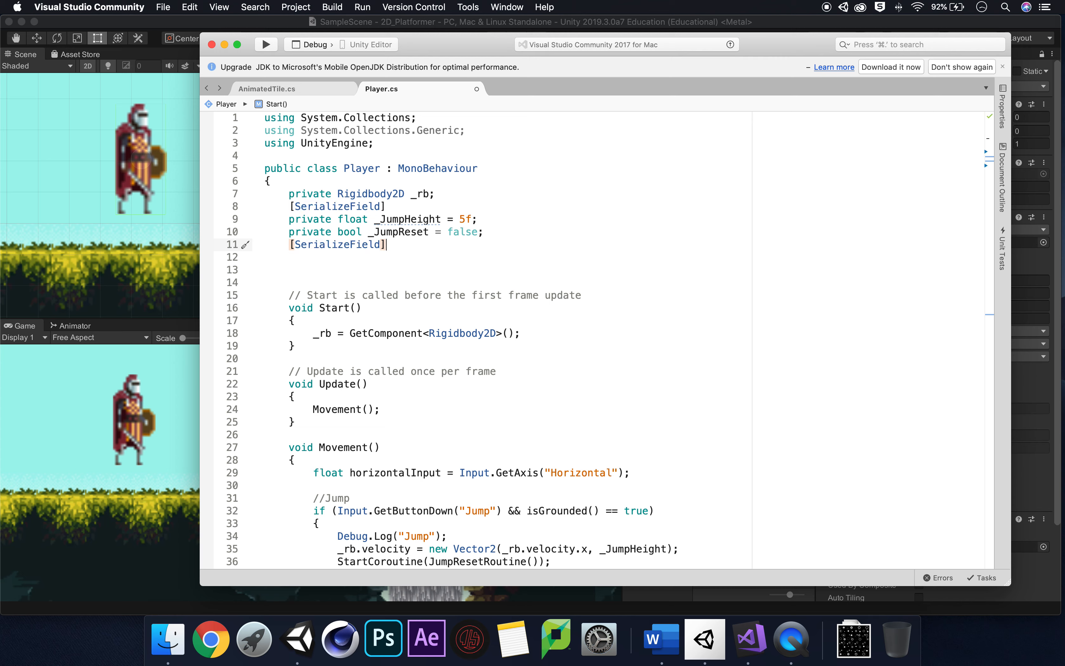
key("Return")
type("private float")
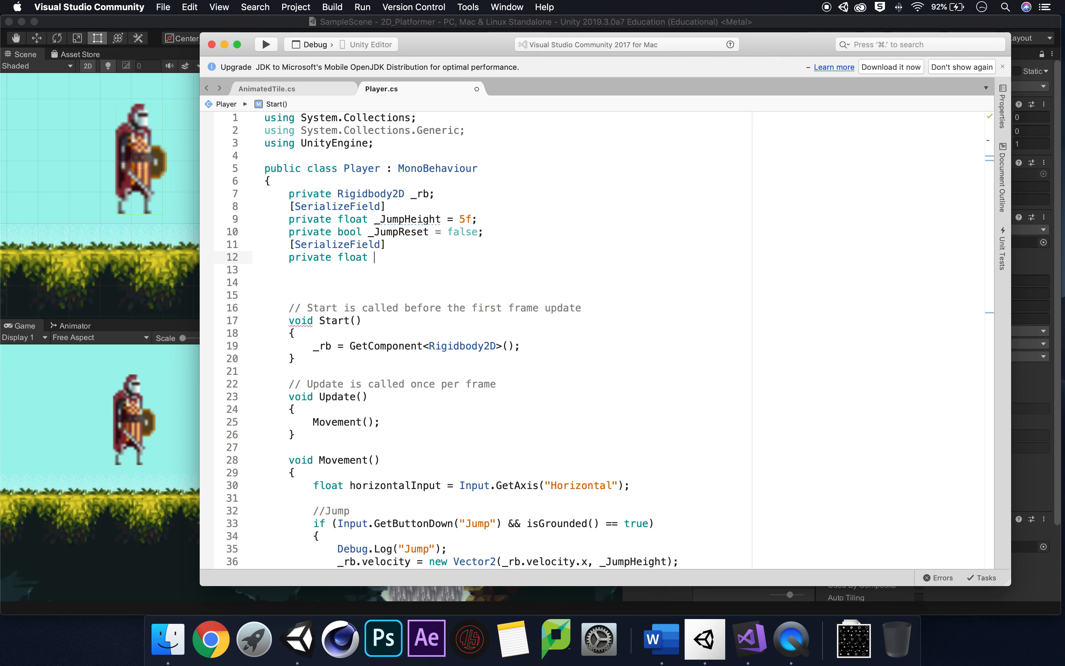
type(" _speed = 5f;")
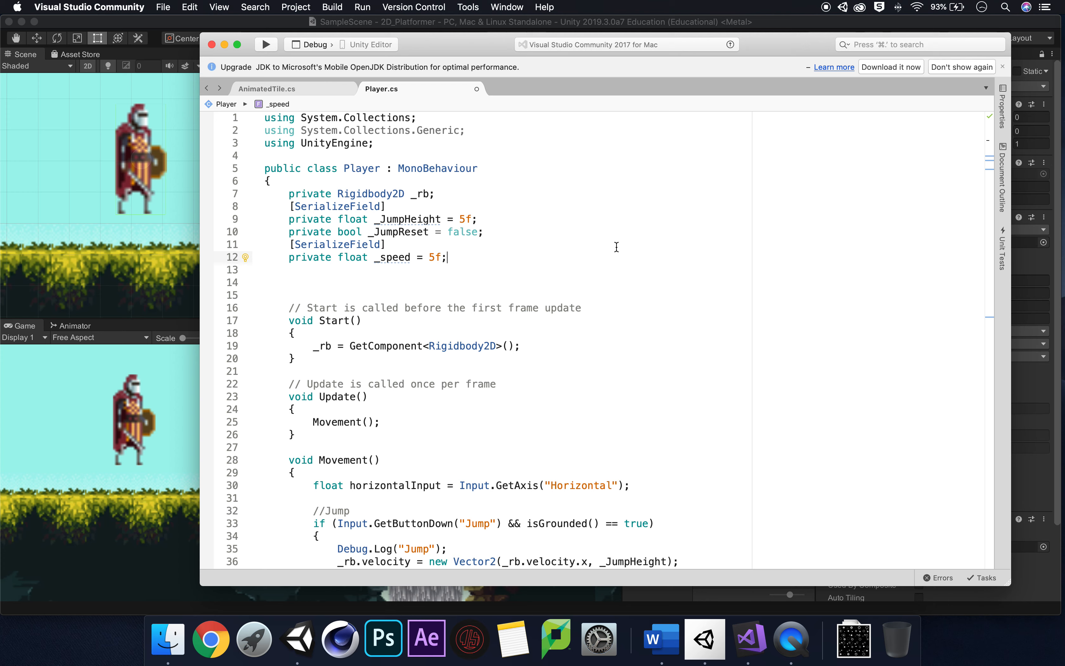
Multiply horizontalInput by _speed in the final velocity assignment of Movement() and save Player.cs
scroll(616, 247, "down", 10)
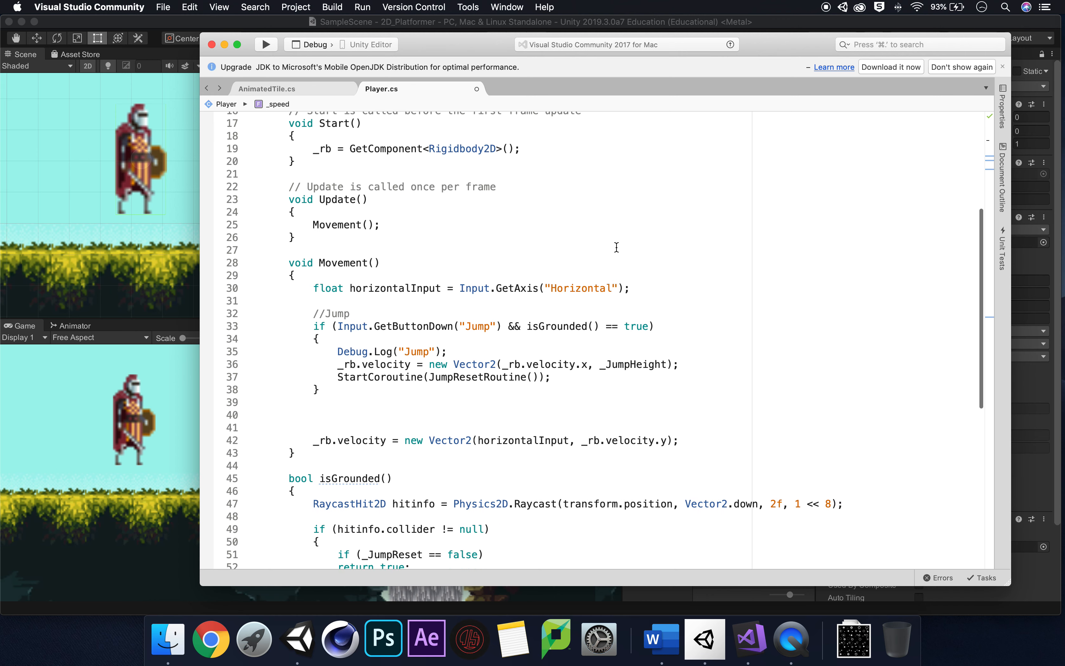
scroll(616, 247, "down", 1)
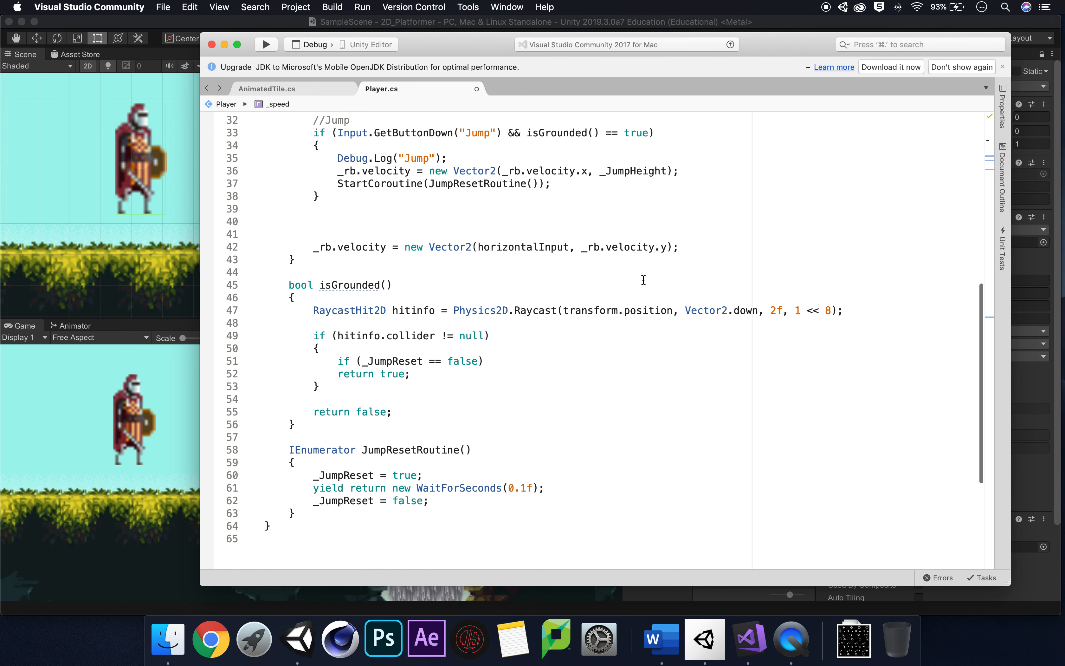
scroll(717, 250, "up", 2)
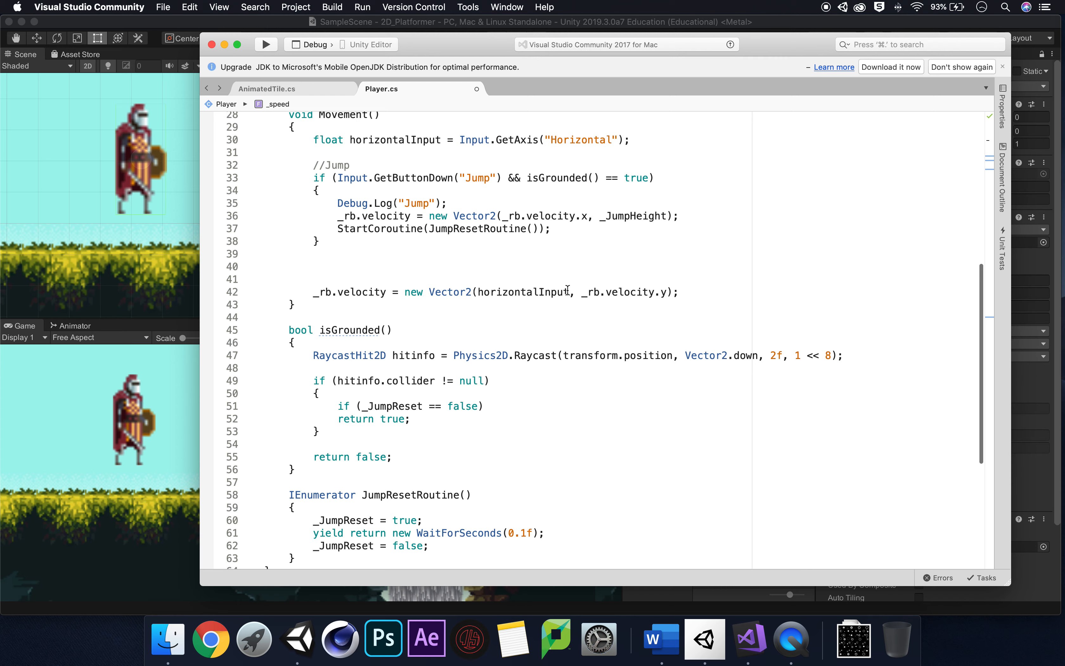
left_click(568, 291)
type("* ")
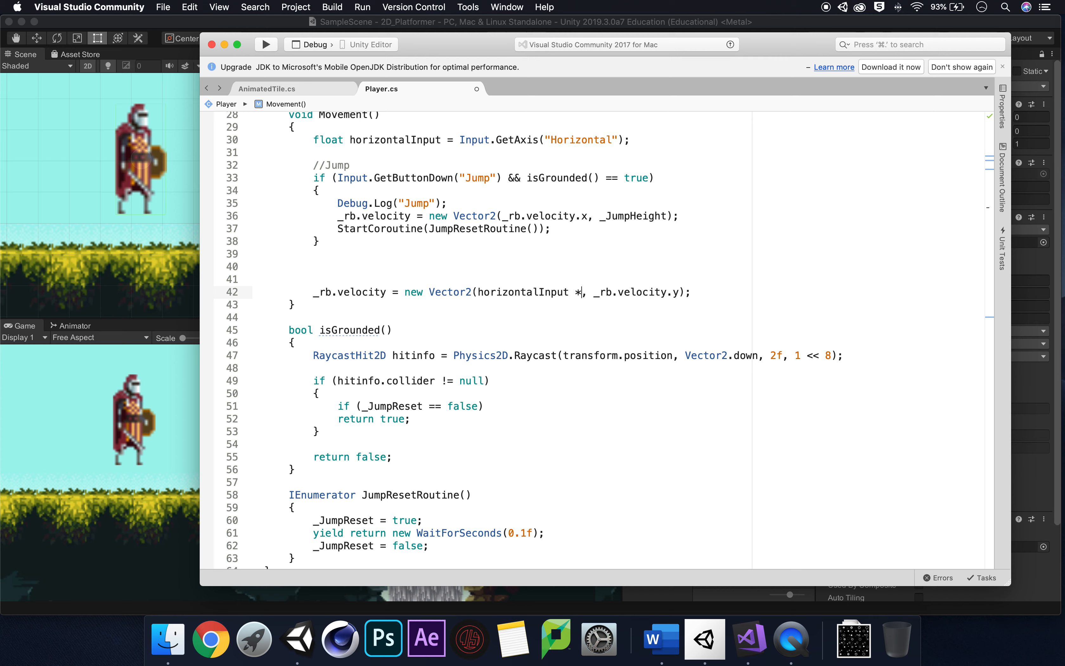
type("_")
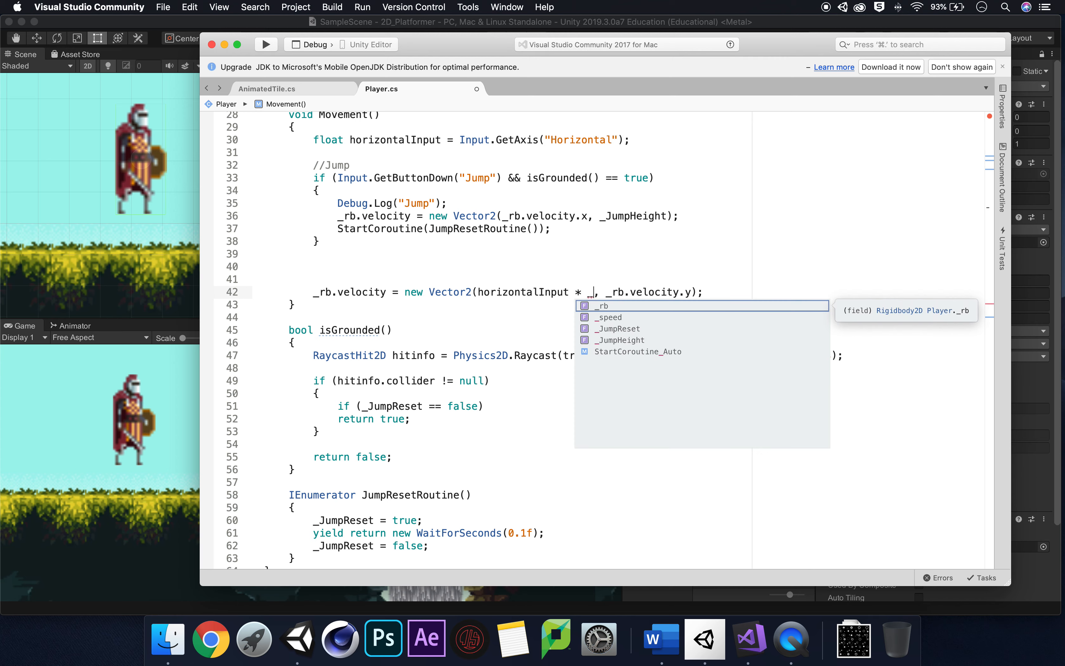
key("Down")
key("Return")
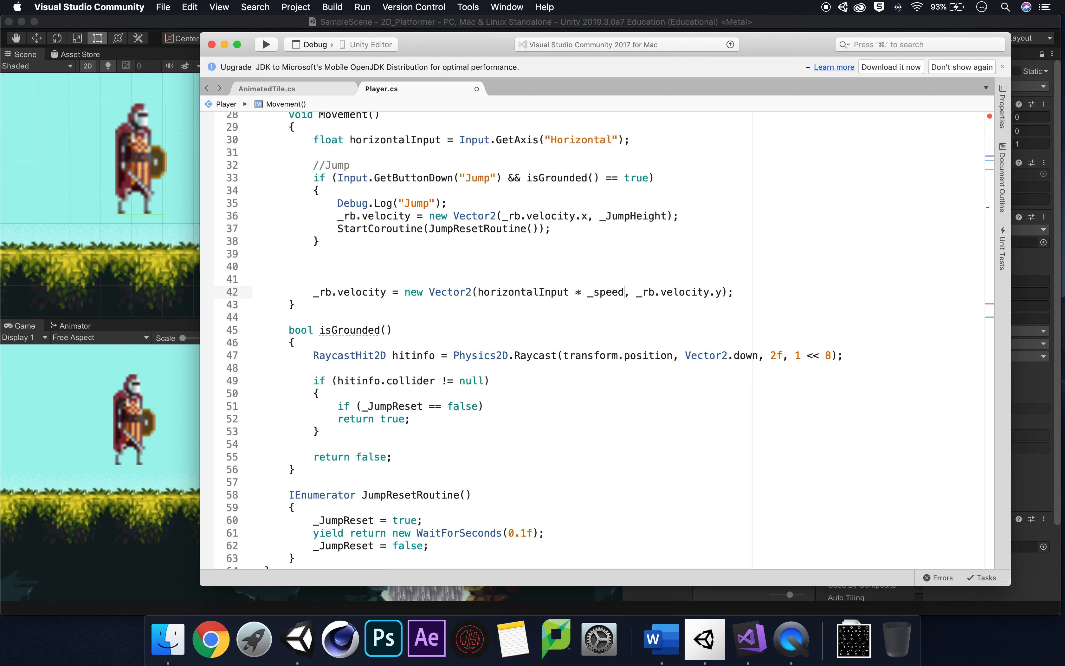
left_click(738, 292)
scroll(739, 292, "up", 5)
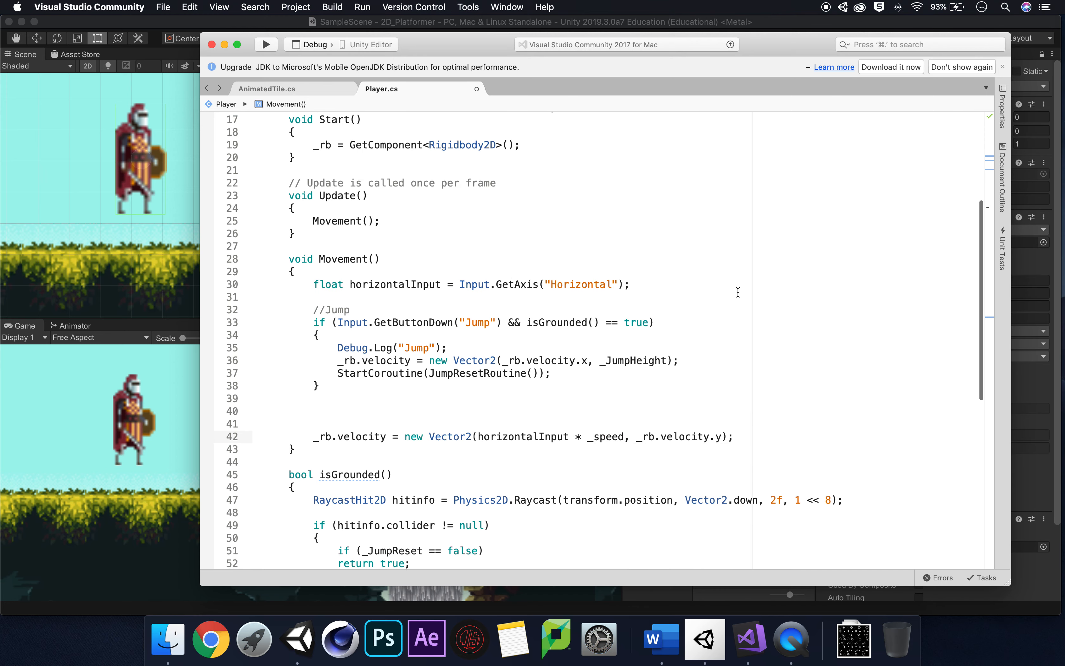
key("super+s")
scroll(738, 292, "up", 6)
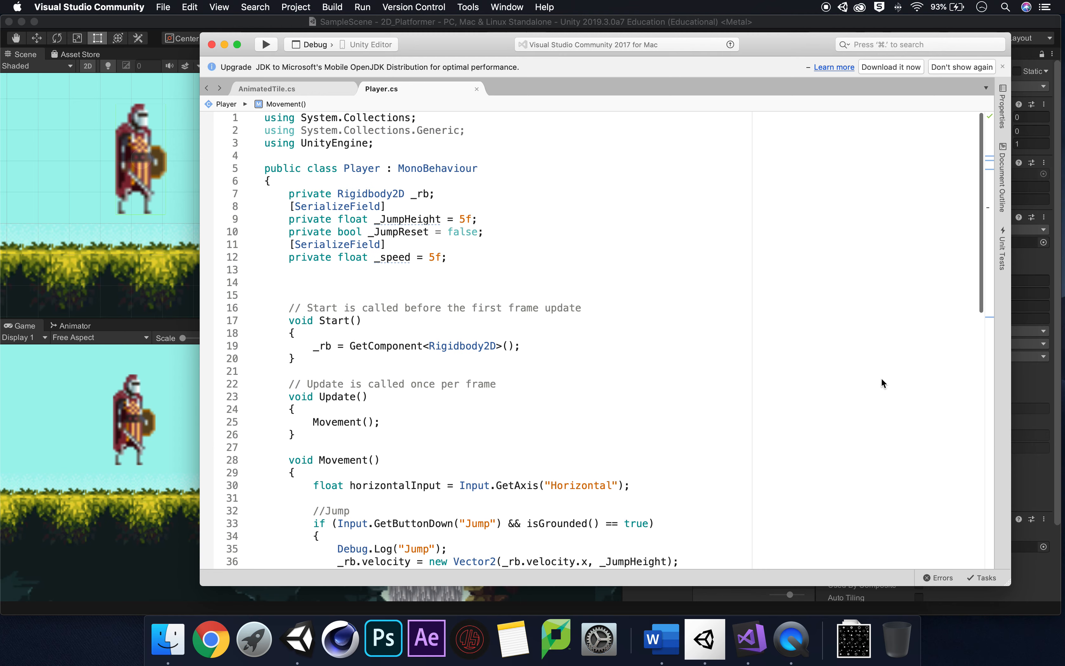
Switch to Unity and set the Speed of the Player script component to 5.29
left_click(1029, 474)
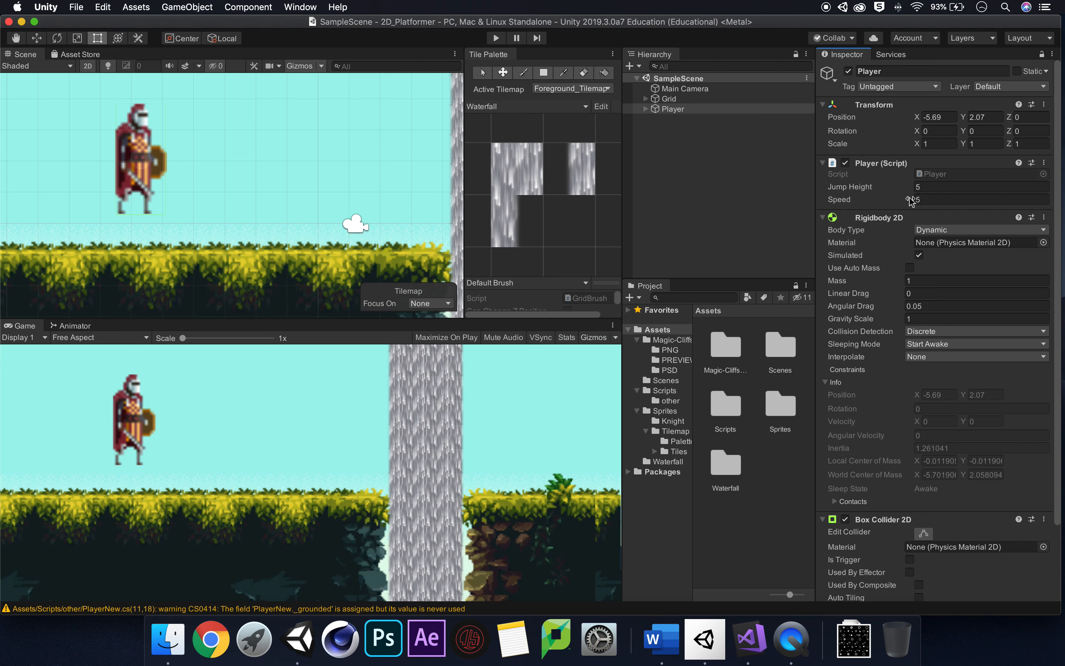
left_click_drag(852, 205, 874, 203)
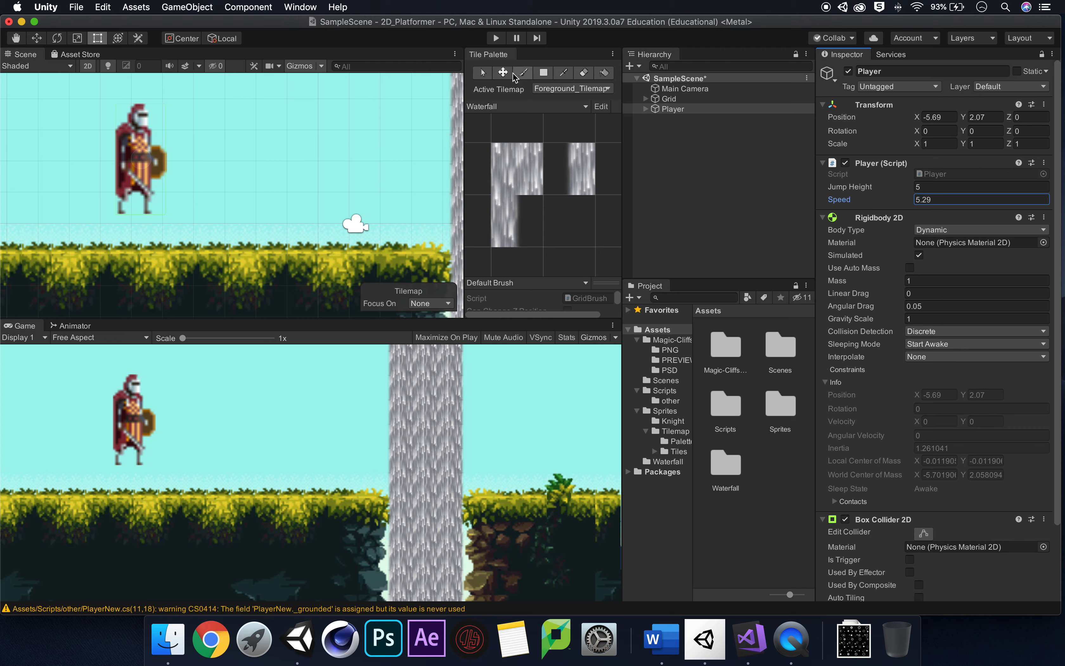
Run the game and walk the knight right and left to test the adjusted speed
left_click(495, 37)
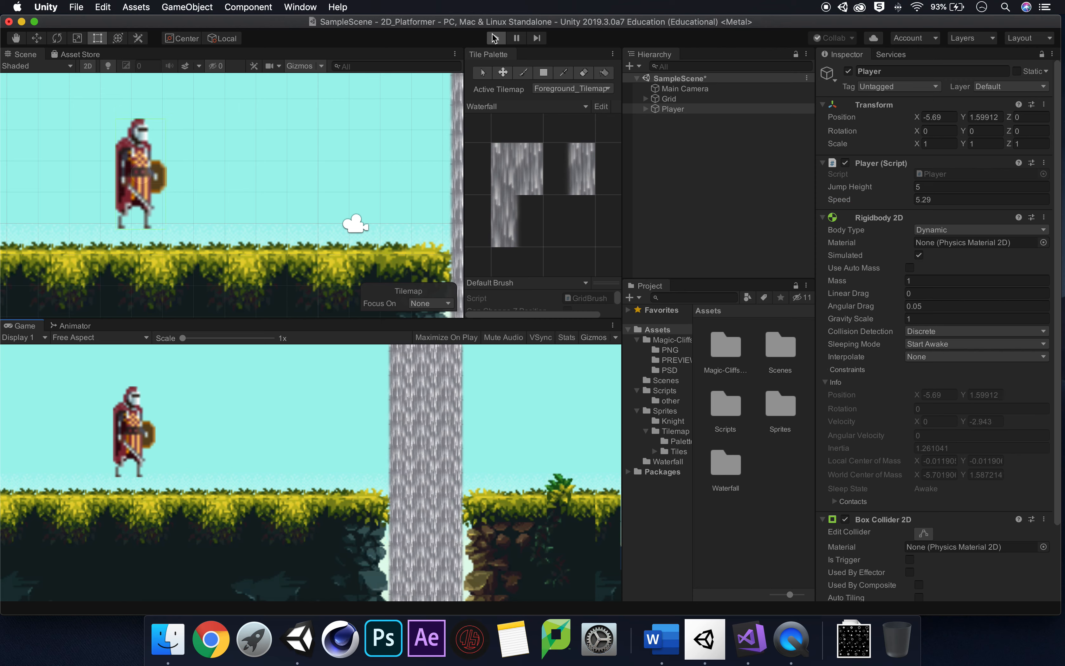
key("Right")
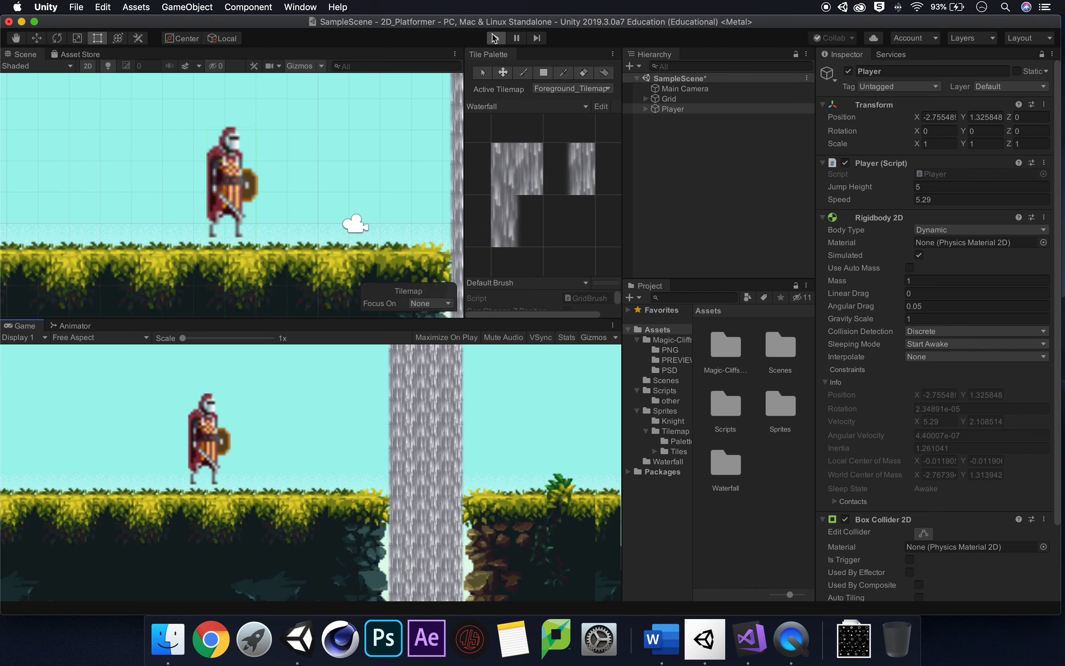
key("Left")
key("Right")
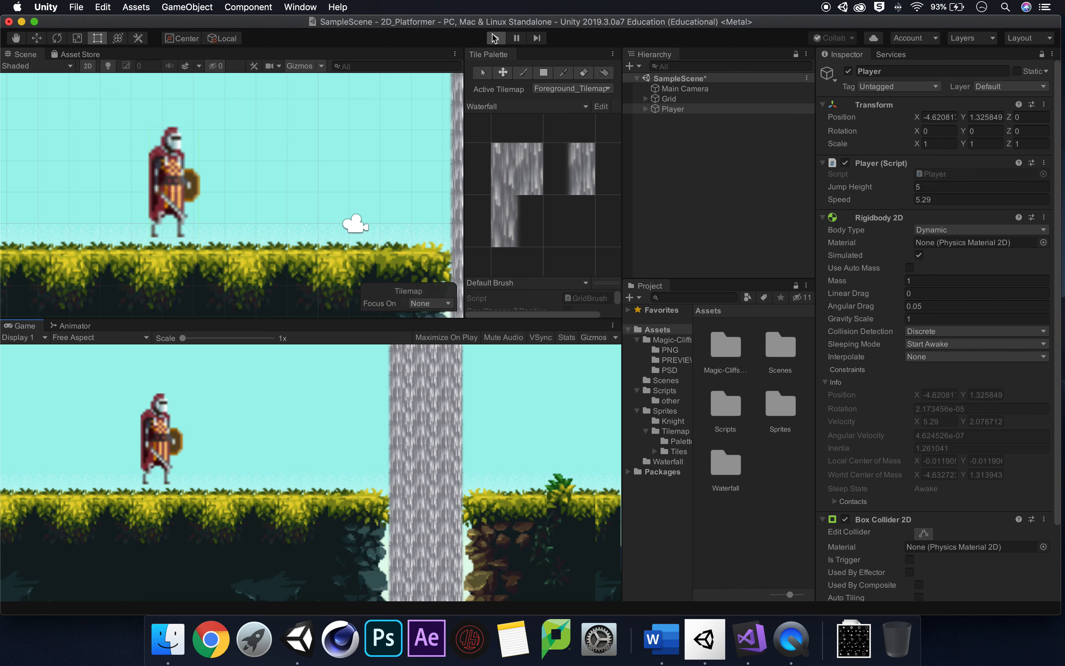
Keep walking the knight left and right in the running game to check the movement speed further
key("Left")
key("Right")
key("Left")
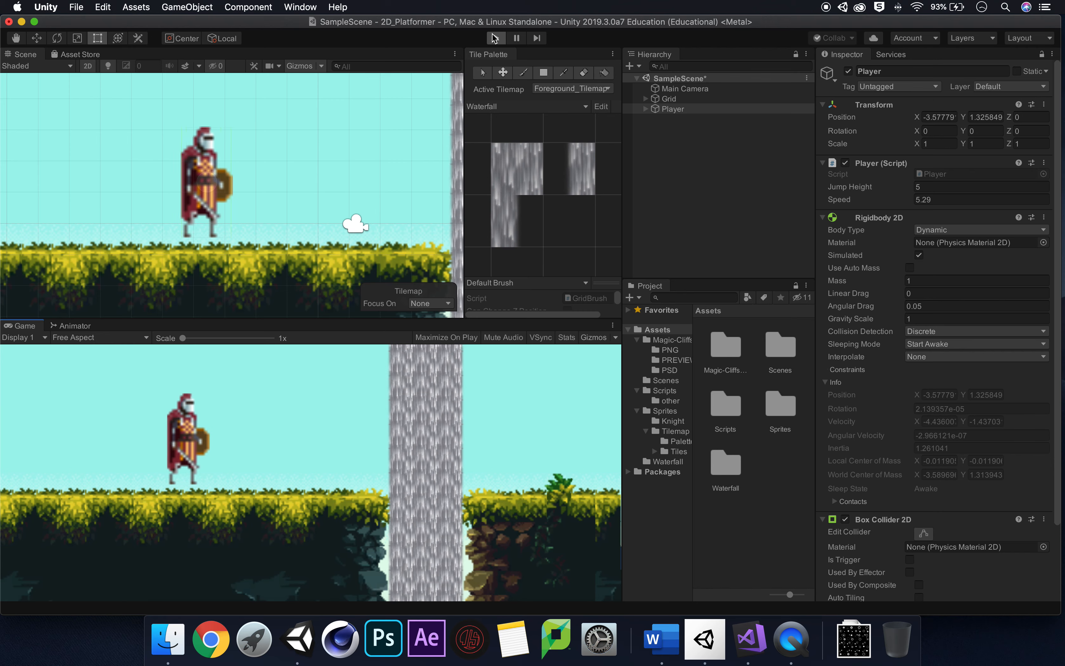
key("Right")
key("Left")
key("Right")
Stop the running game and set the Speed of the Player script component to 5
left_click(495, 38)
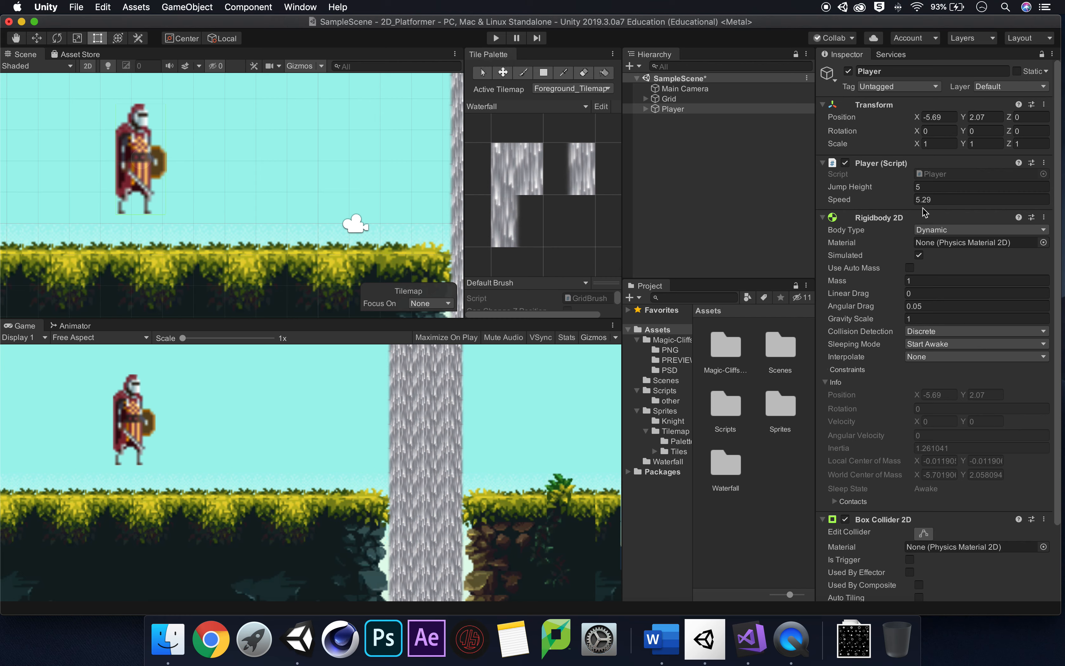
left_click(930, 199)
type("5")
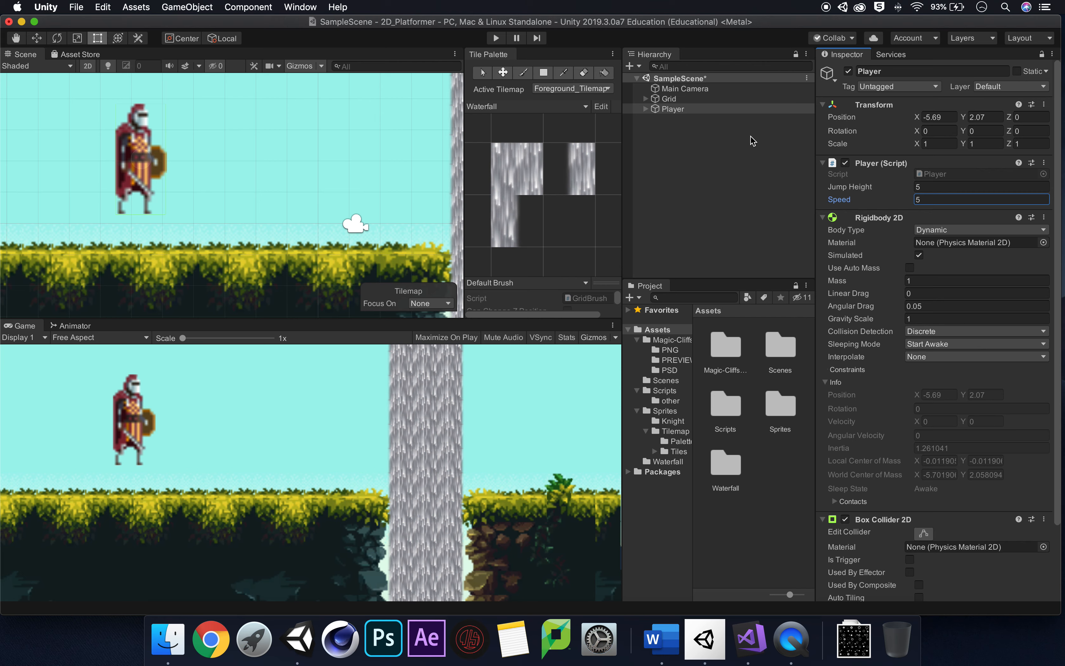
Open the Animation window and dock it beside the Game and Animator views
left_click(299, 8)
mouse_move(396, 180)
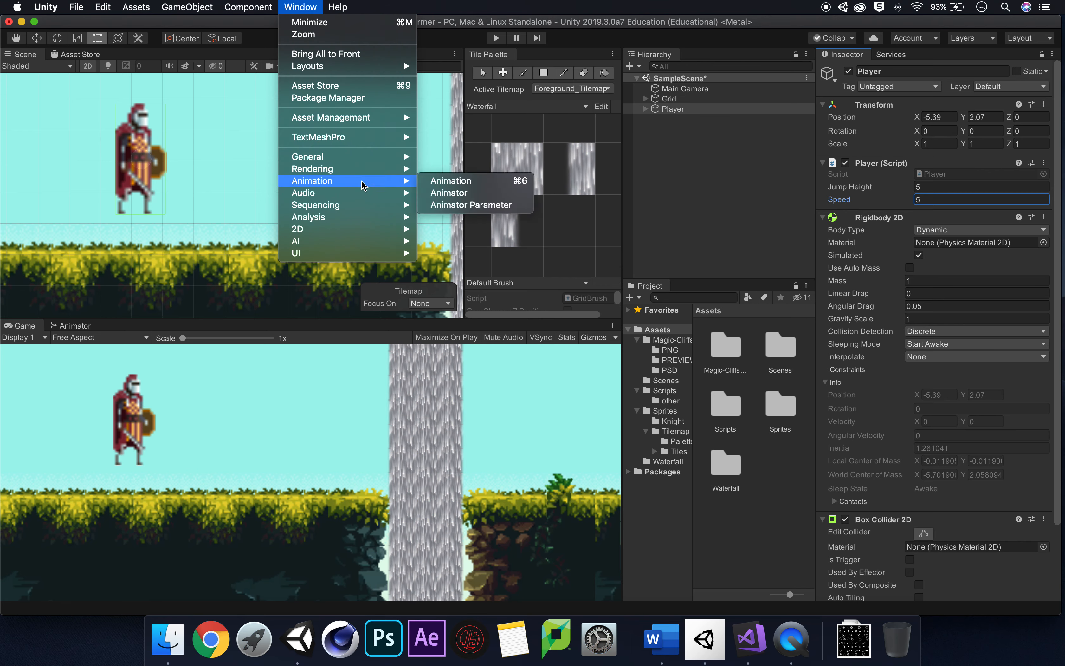
left_click(457, 182)
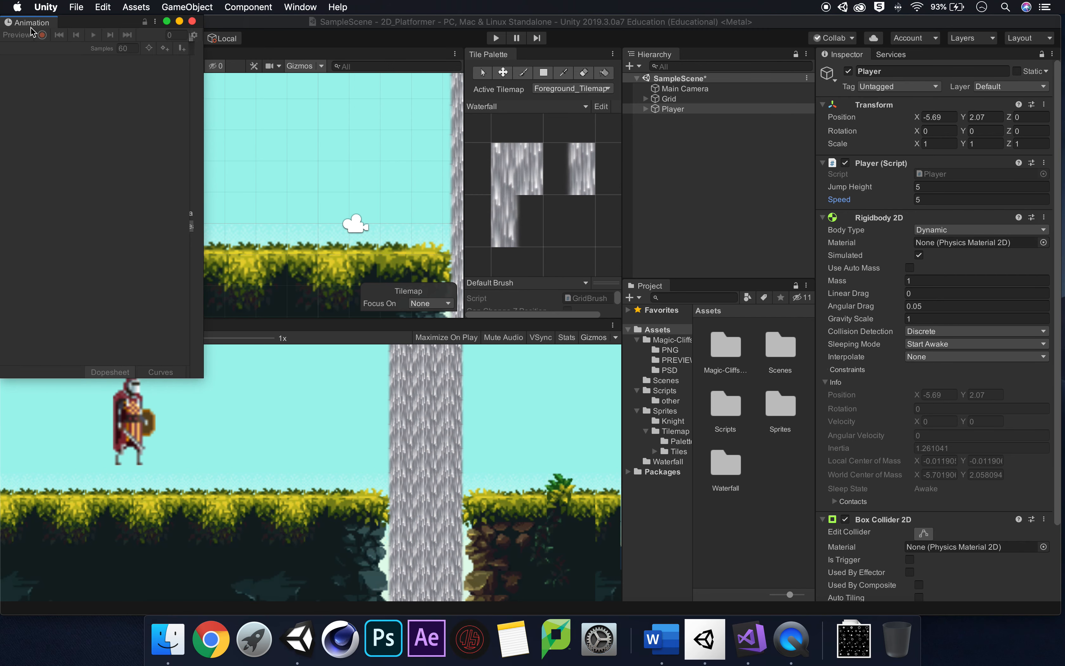
left_click_drag(31, 24, 296, 334)
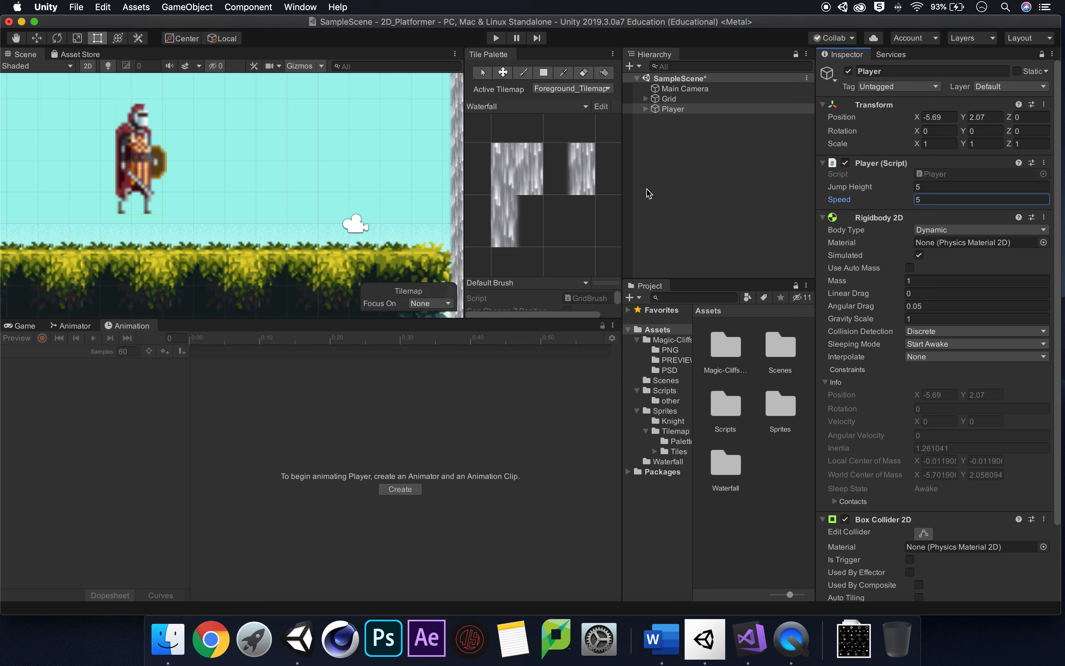
Expand Player in the hierarchy and examine the components on its Sprite child and on Player itself
left_click(652, 109)
left_click(646, 109)
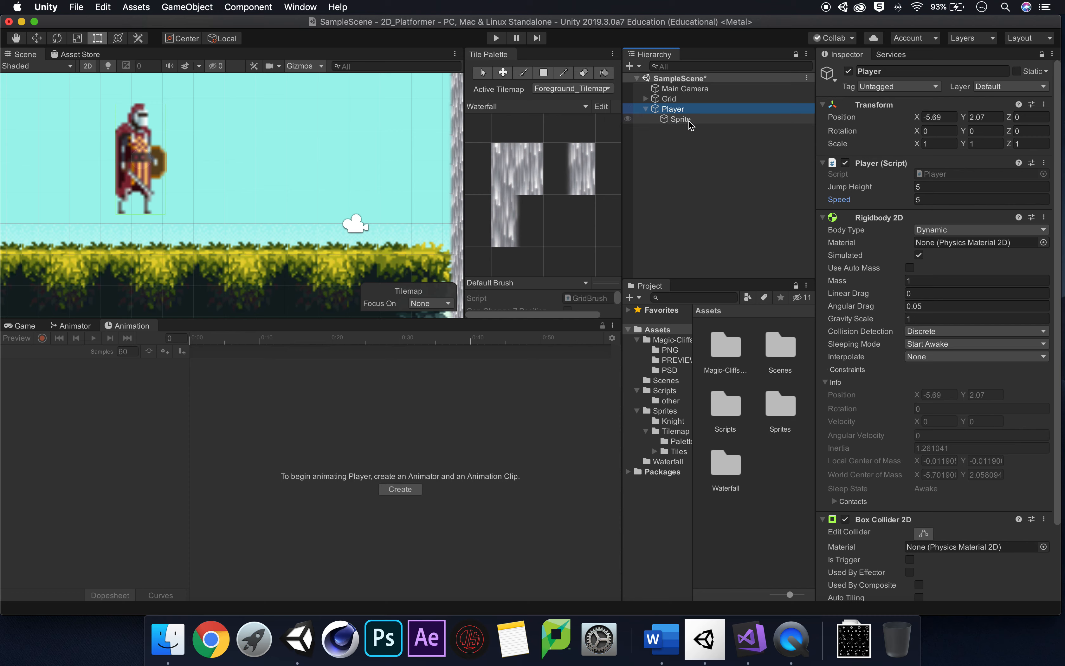
left_click(690, 121)
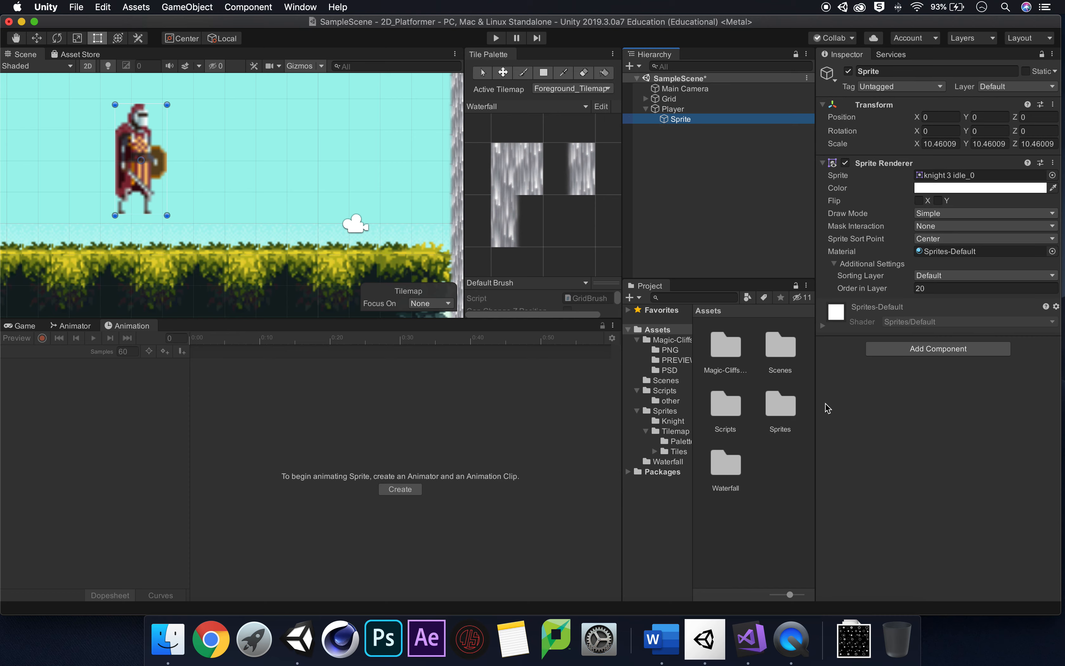
left_click(687, 110)
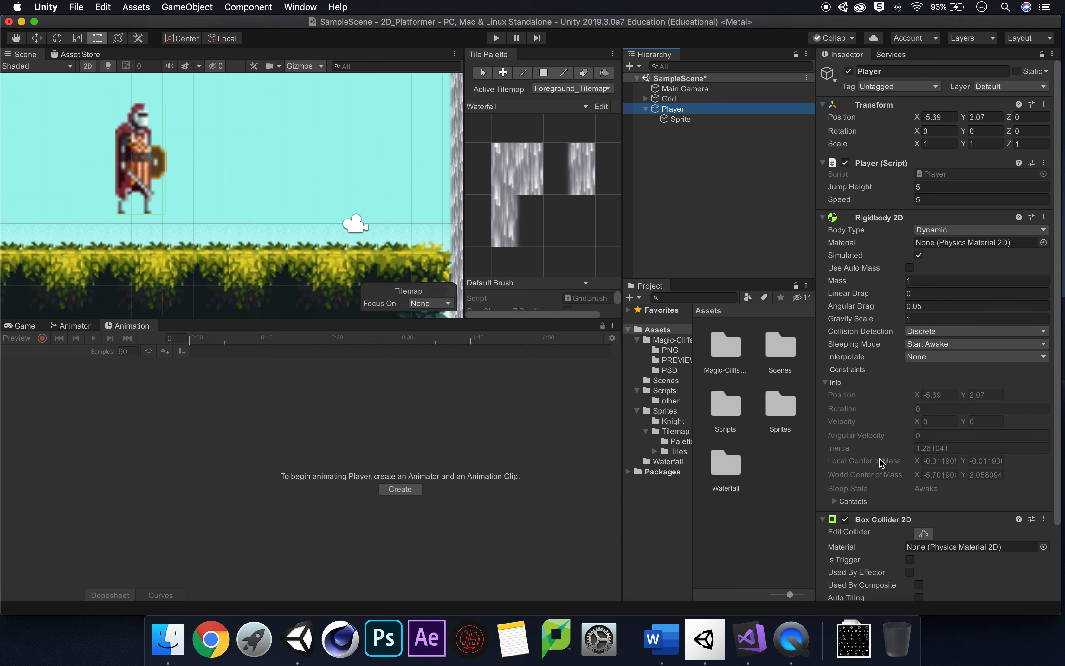
scroll(875, 454, "down", 3)
scroll(882, 462, "up", 3)
Start creating an animation clip for the Player's Sprite child and make an Animations folder inside Assets/Sprites for it
left_click(709, 121)
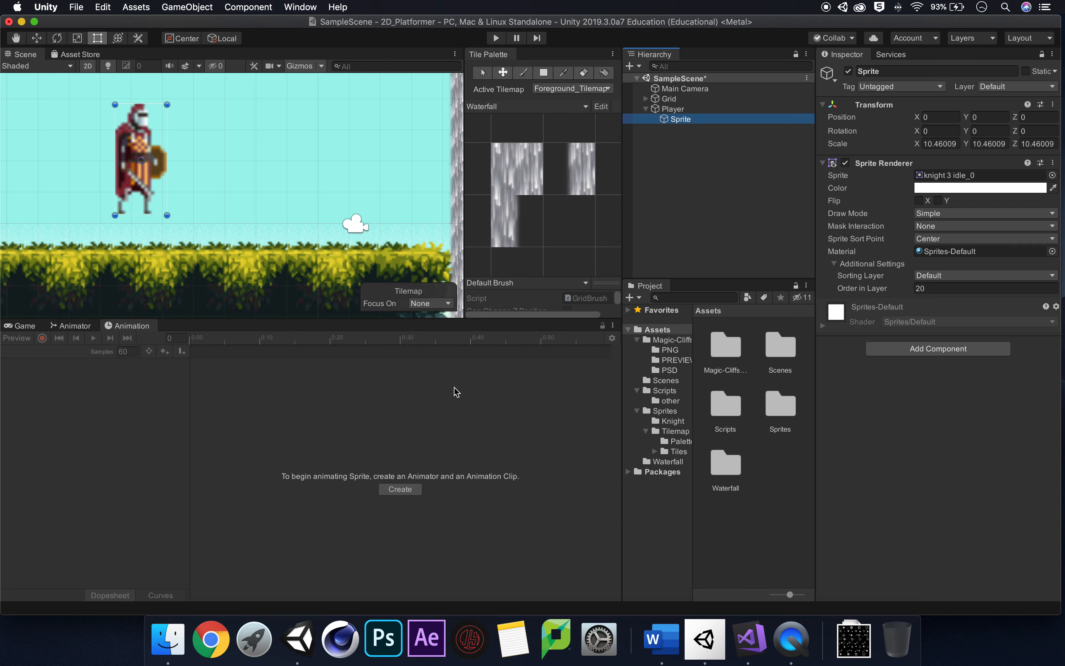
left_click(408, 492)
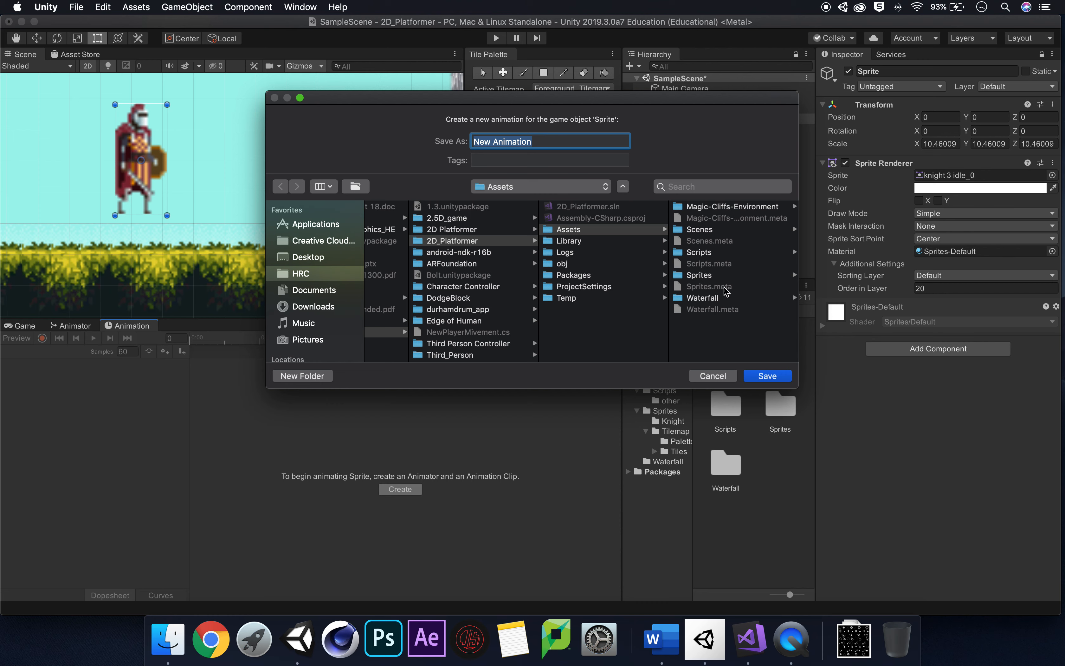
left_click(707, 276)
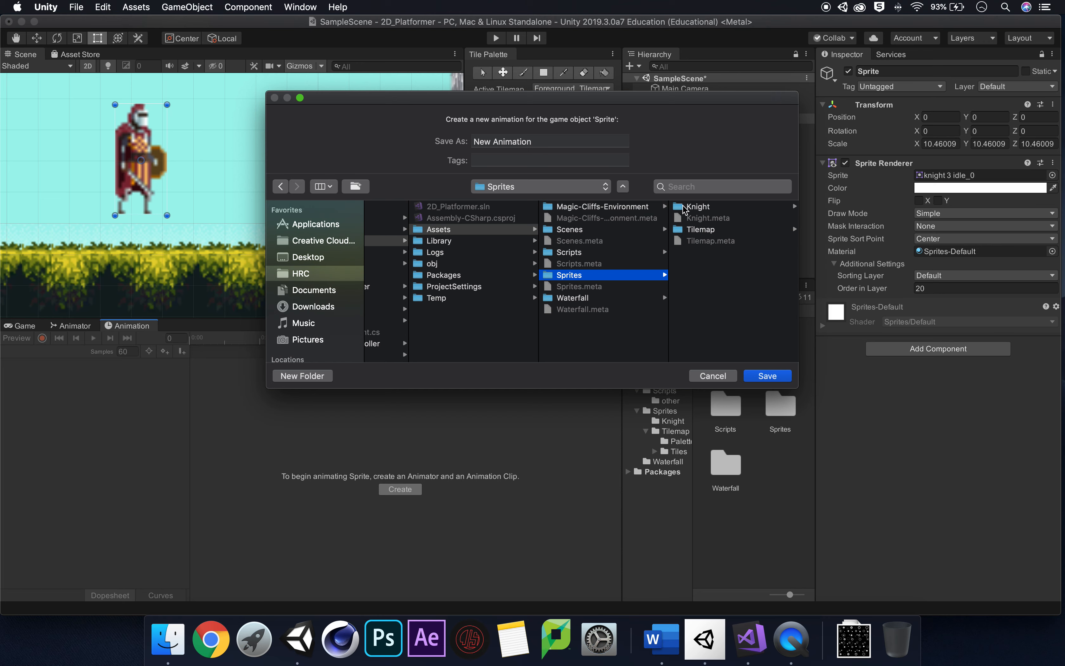
left_click(713, 208)
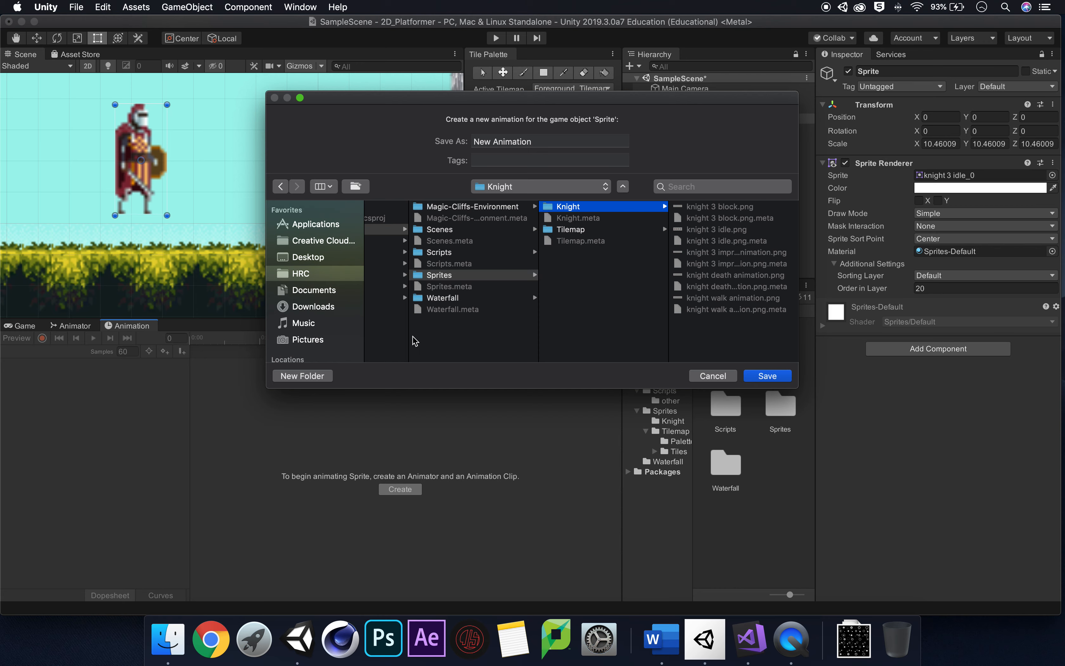
left_click(461, 278)
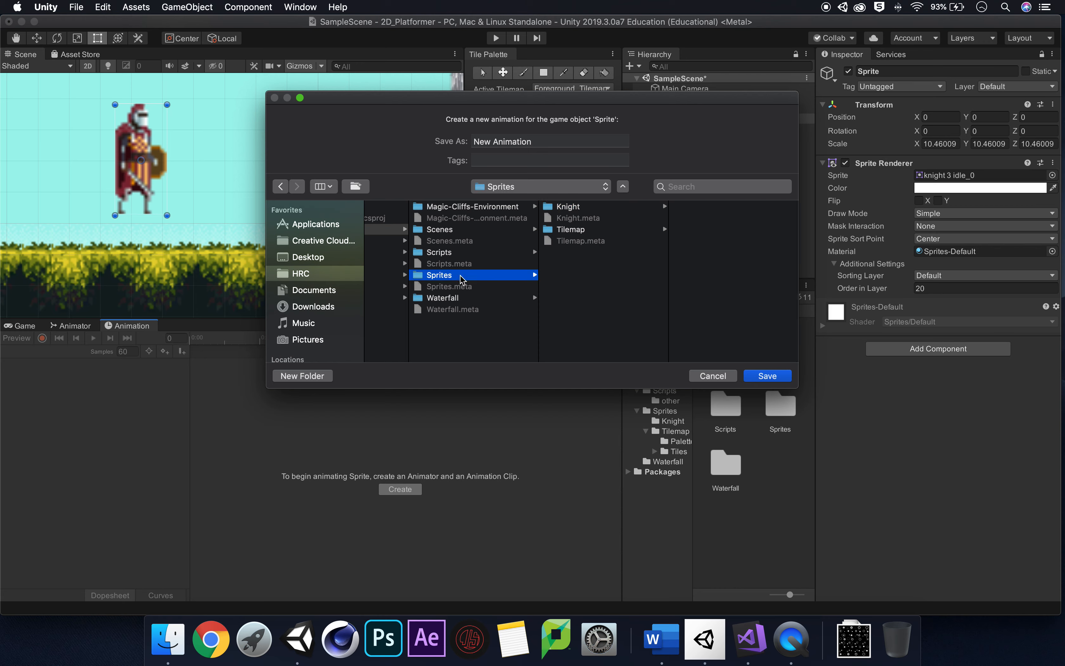
left_click(319, 376)
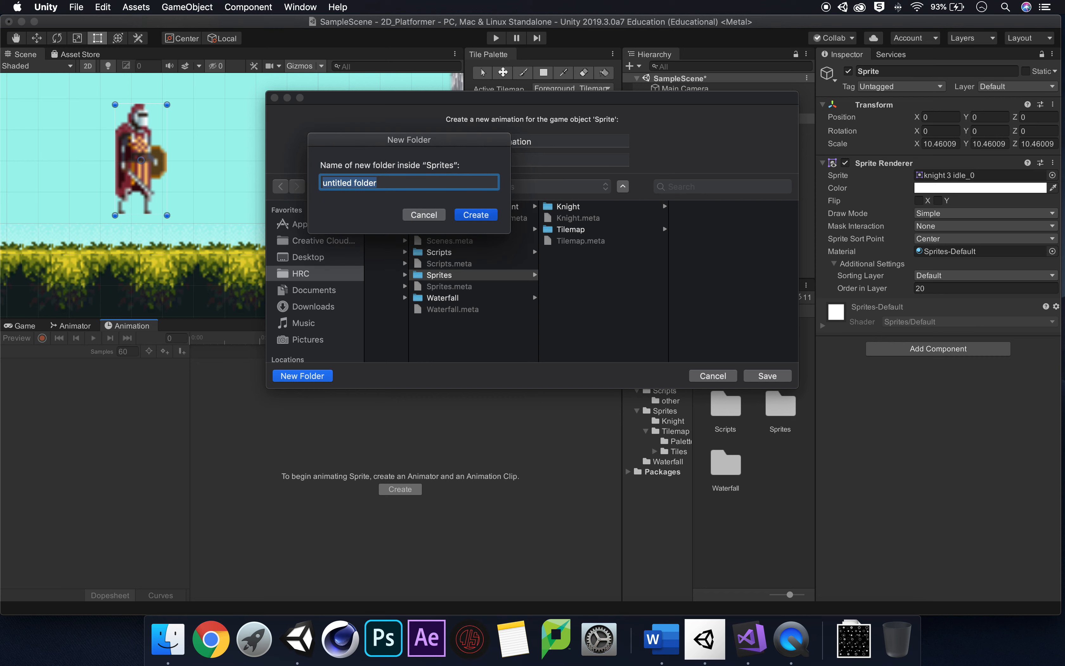
key("BackSpace")
type("Animations")
left_click(473, 216)
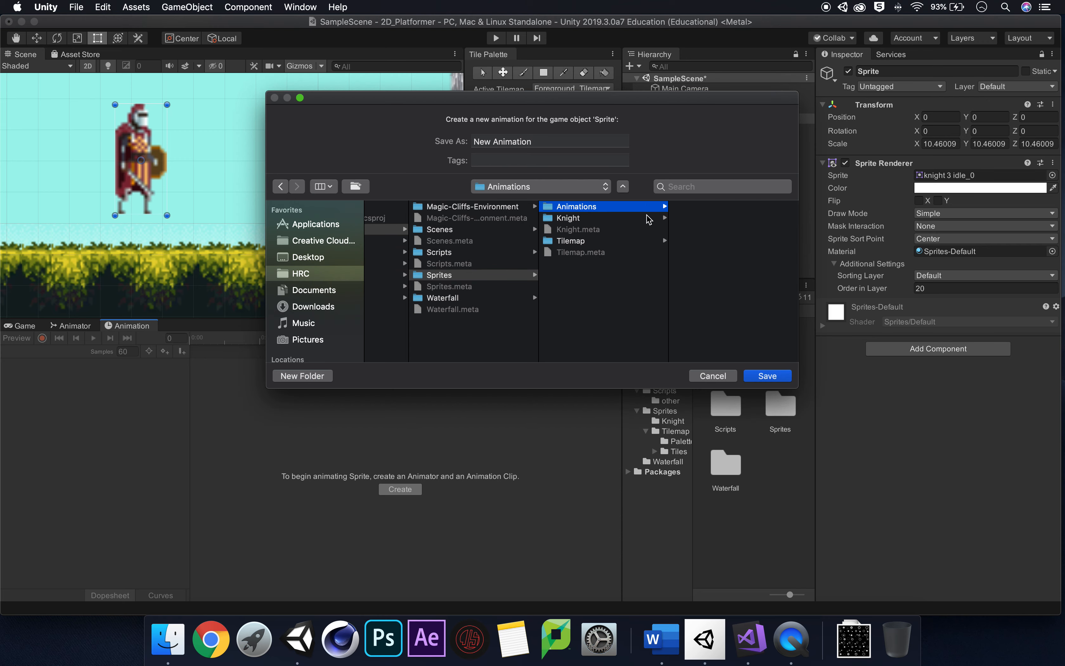
Name the new animation clip Idle and save it in the Animations folder
left_click(553, 142)
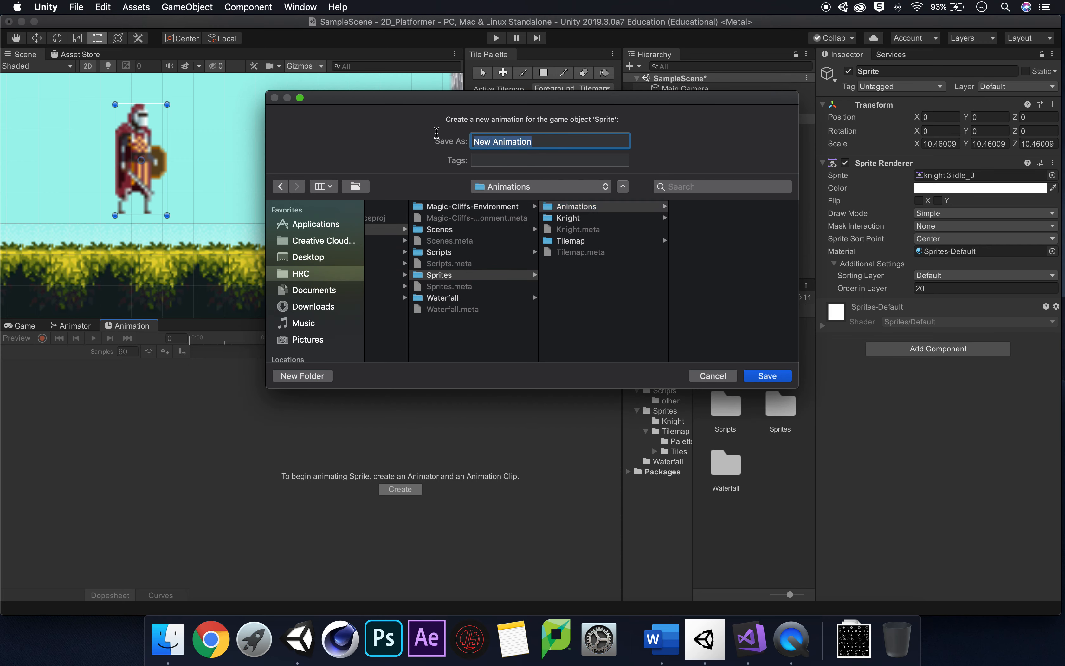
type("Idle")
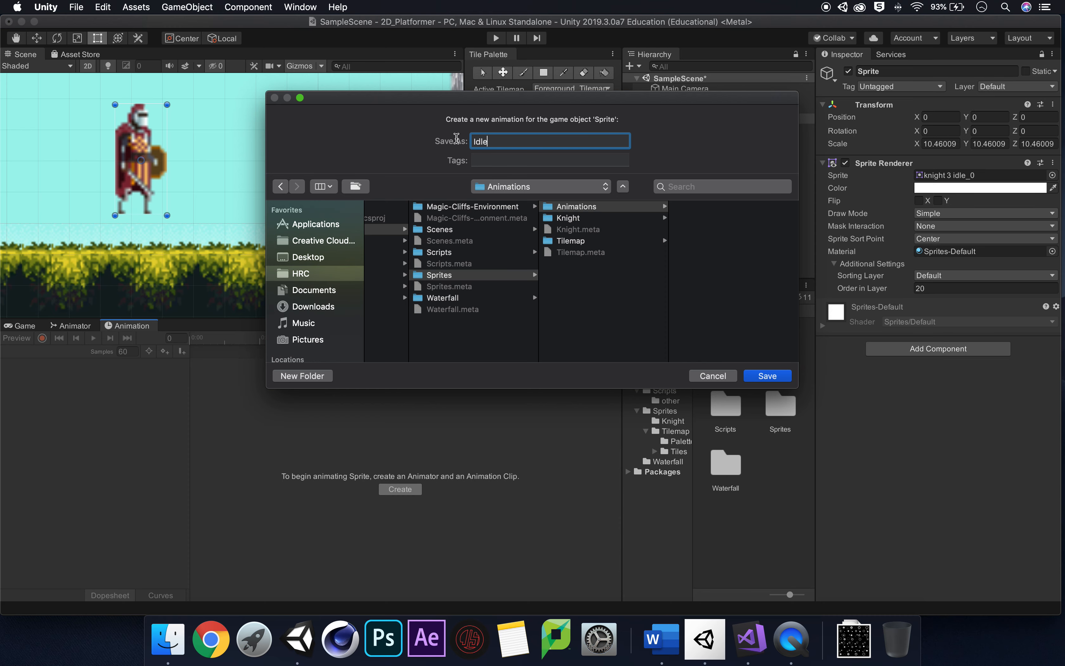
left_click(766, 378)
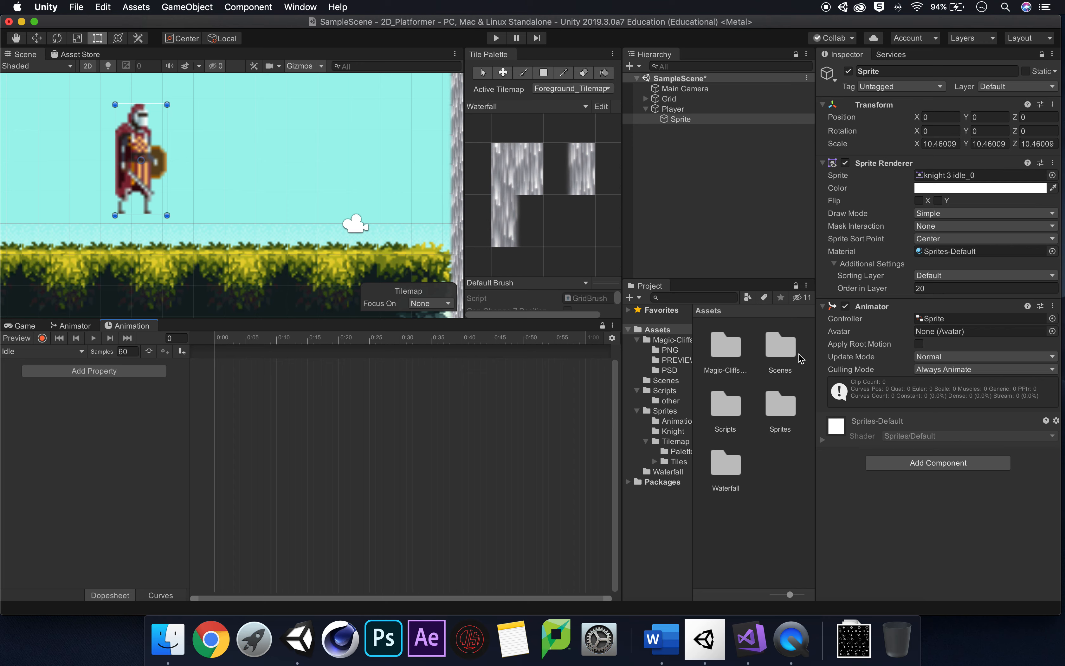
Open the Assets/Sprites/Knight folder in the project and expand the knight 3 idle sprite sheet
double_click(779, 402)
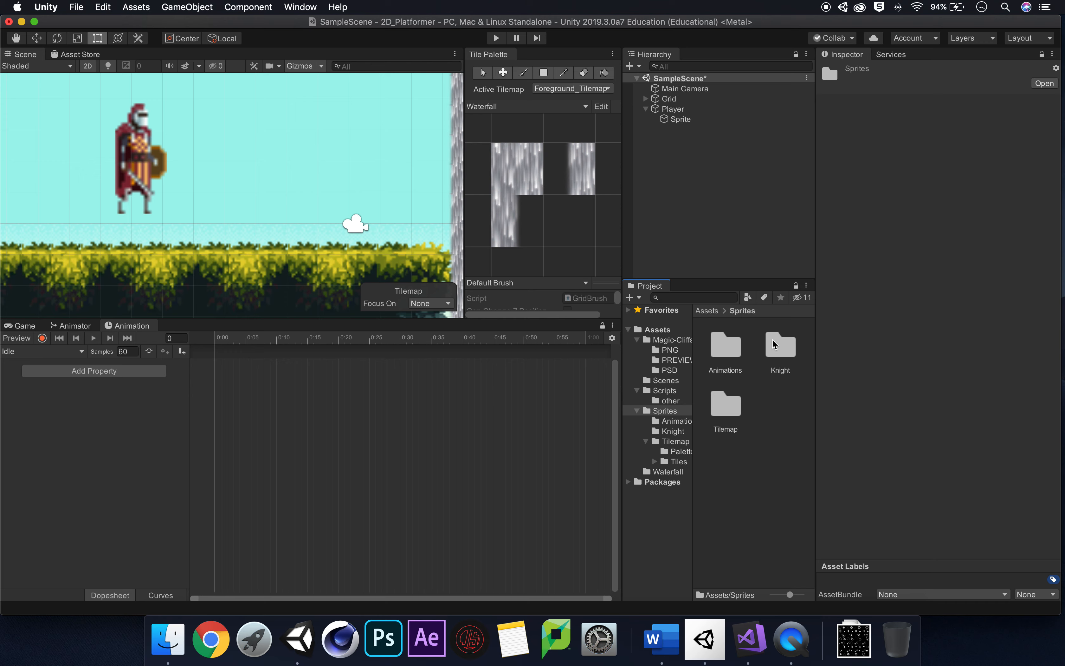
left_click(783, 342)
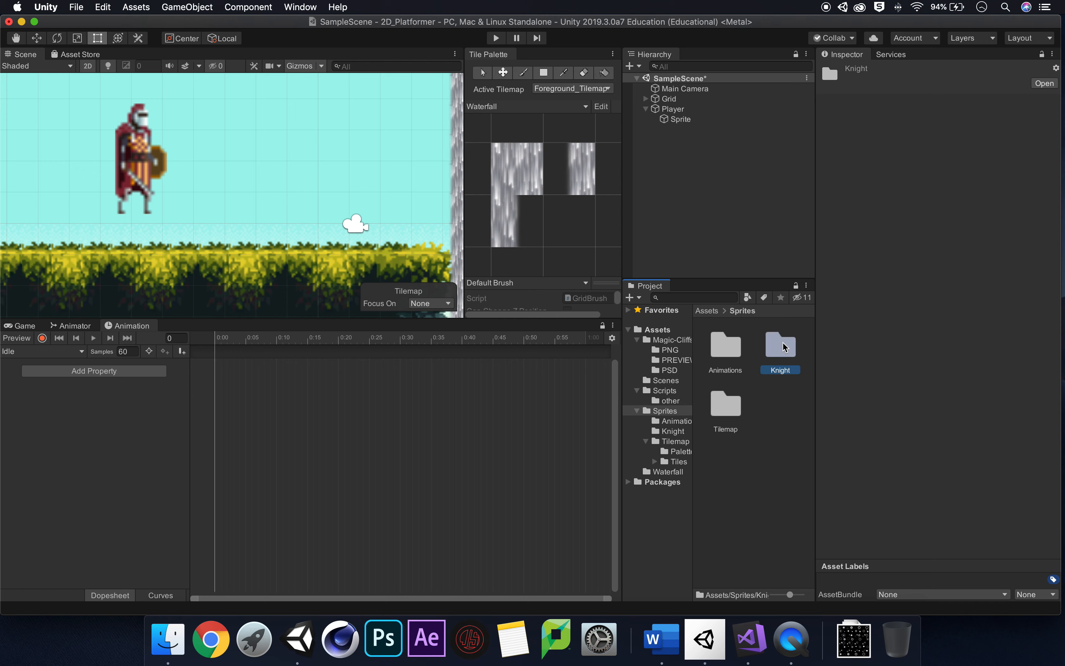
double_click(784, 347)
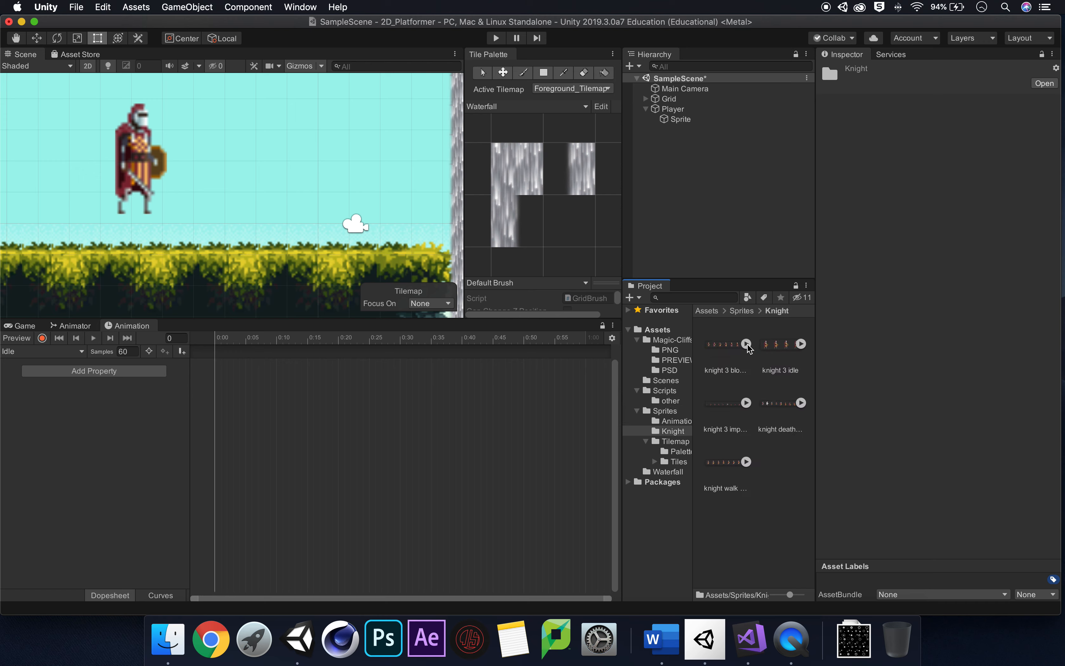
left_click(801, 345)
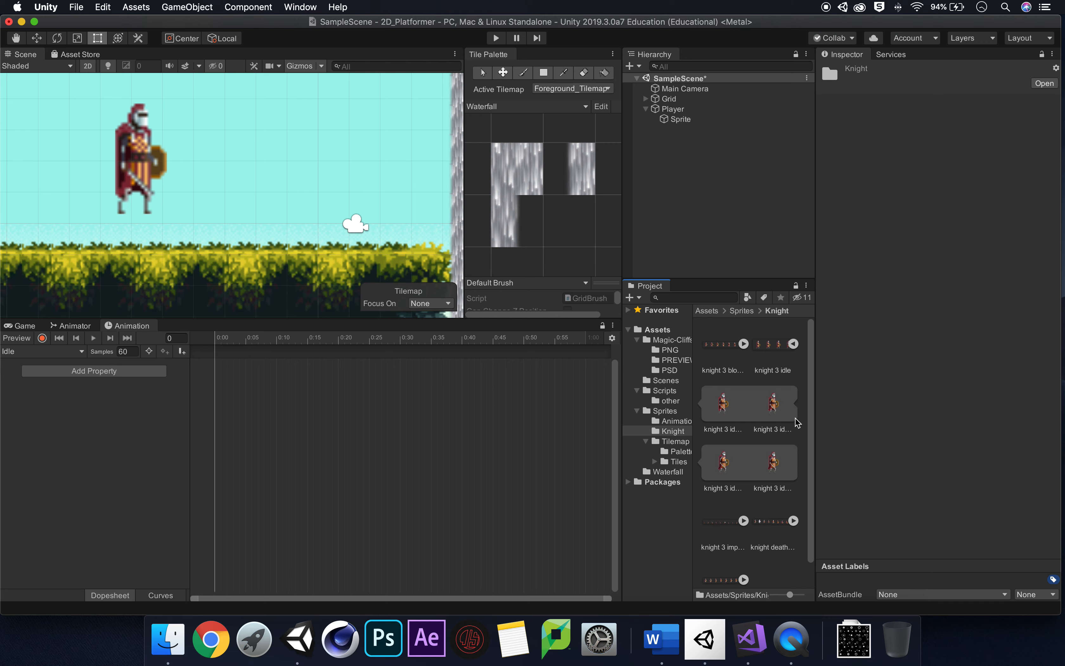
Preview the individual frames of the knight 3 idle sheet one after another to examine the idle motion
left_click(717, 402)
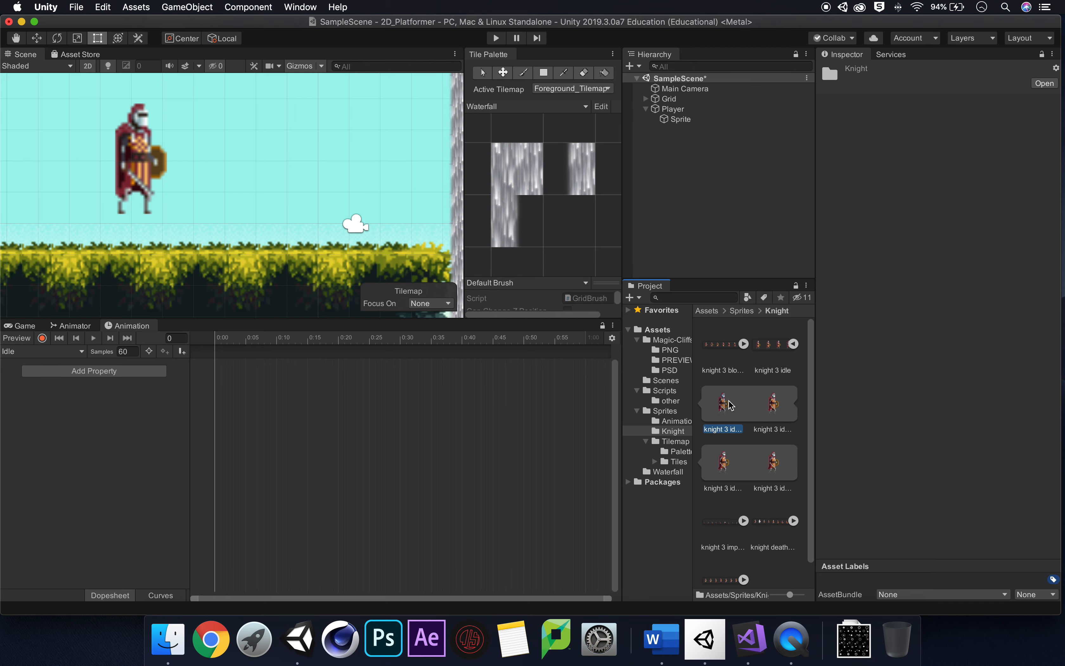
left_click(773, 404)
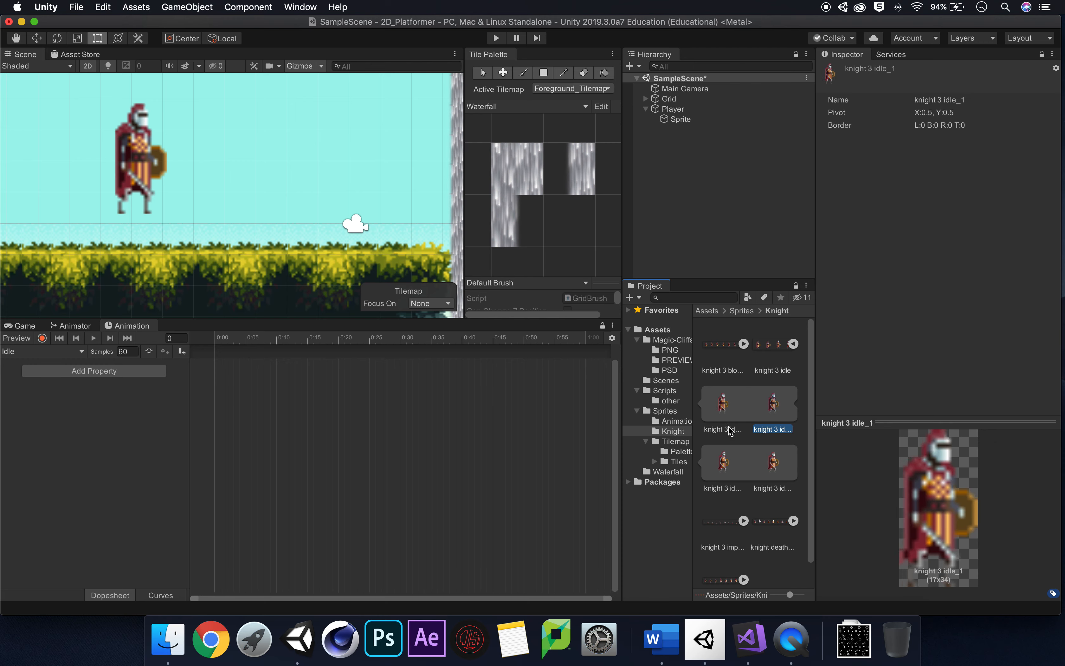
left_click(733, 460)
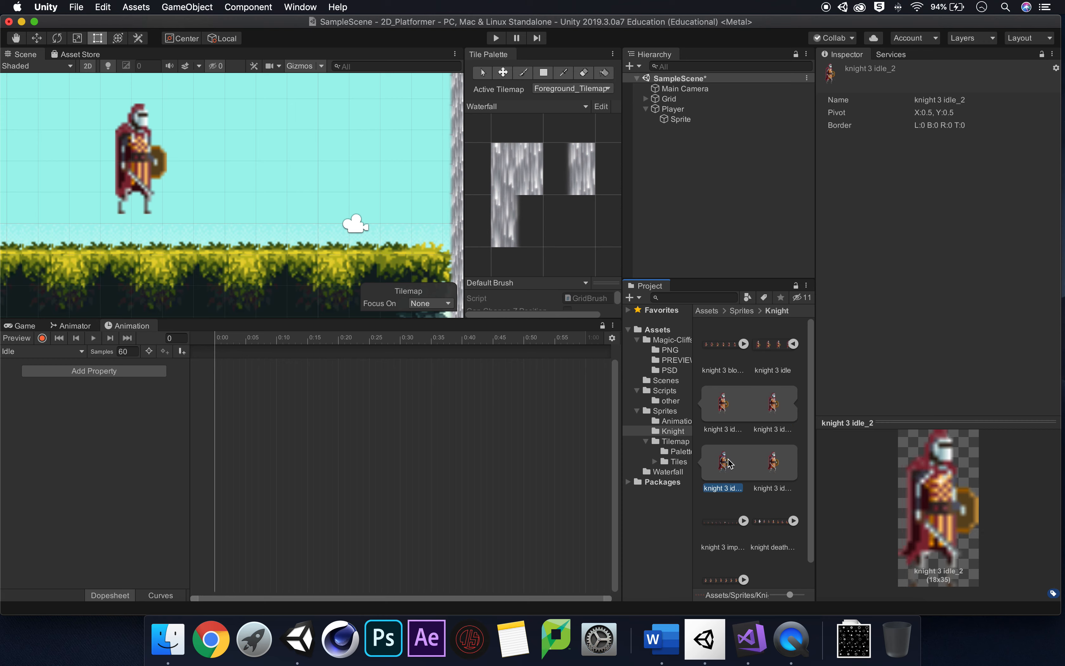
left_click(773, 463)
left_click(769, 415)
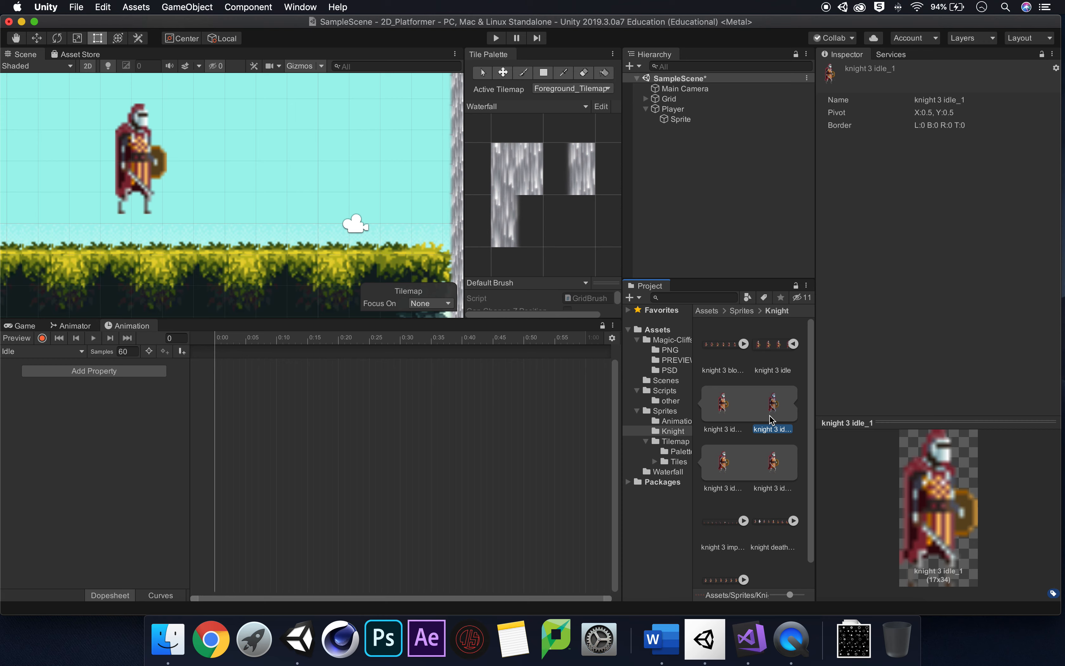
left_click(711, 420)
left_click(775, 409)
left_click(722, 472)
left_click(773, 469)
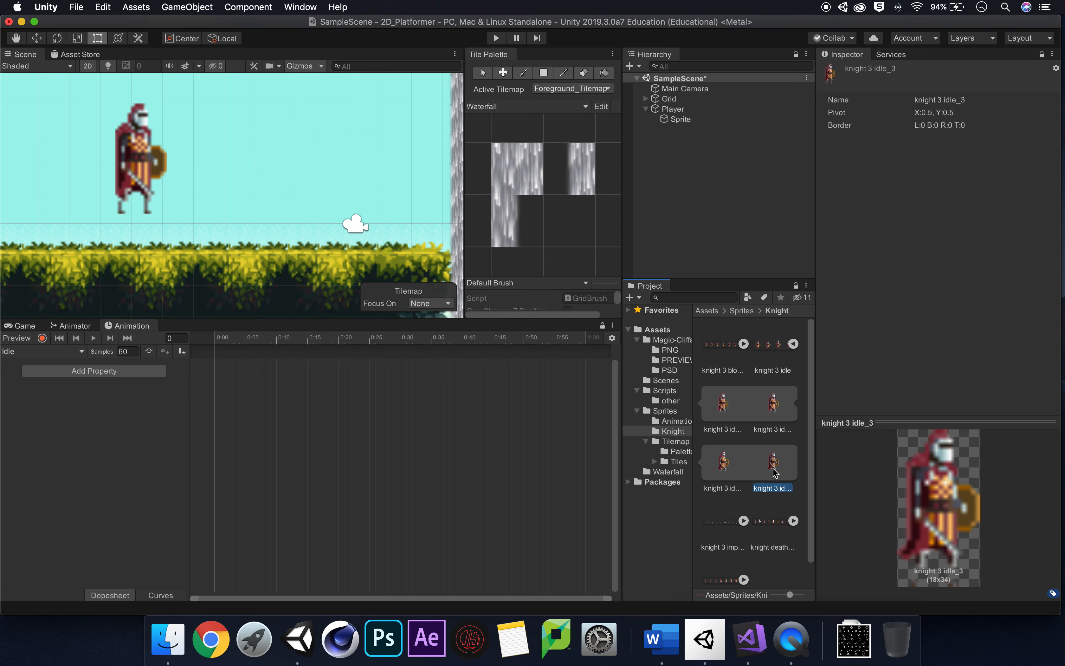
Record the four sprites knight 3 idle_0 to knight 3 idle_3 into the Idle clip's timeline, then stop recording
left_click(723, 412, "super")
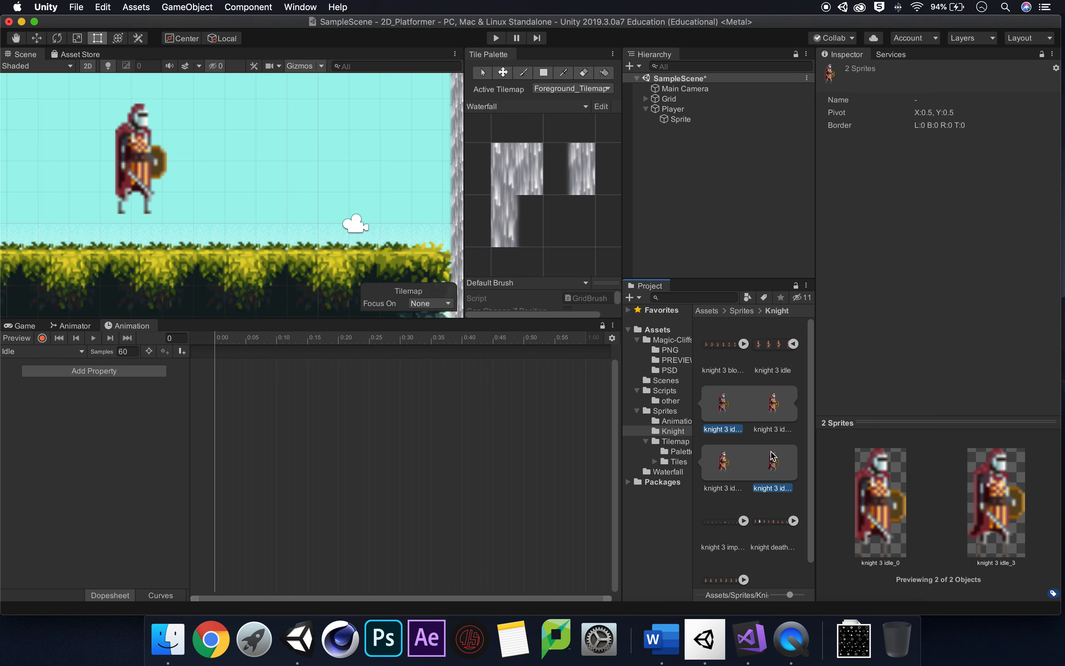
left_click(775, 468)
left_click(731, 403)
left_click(775, 407, "super")
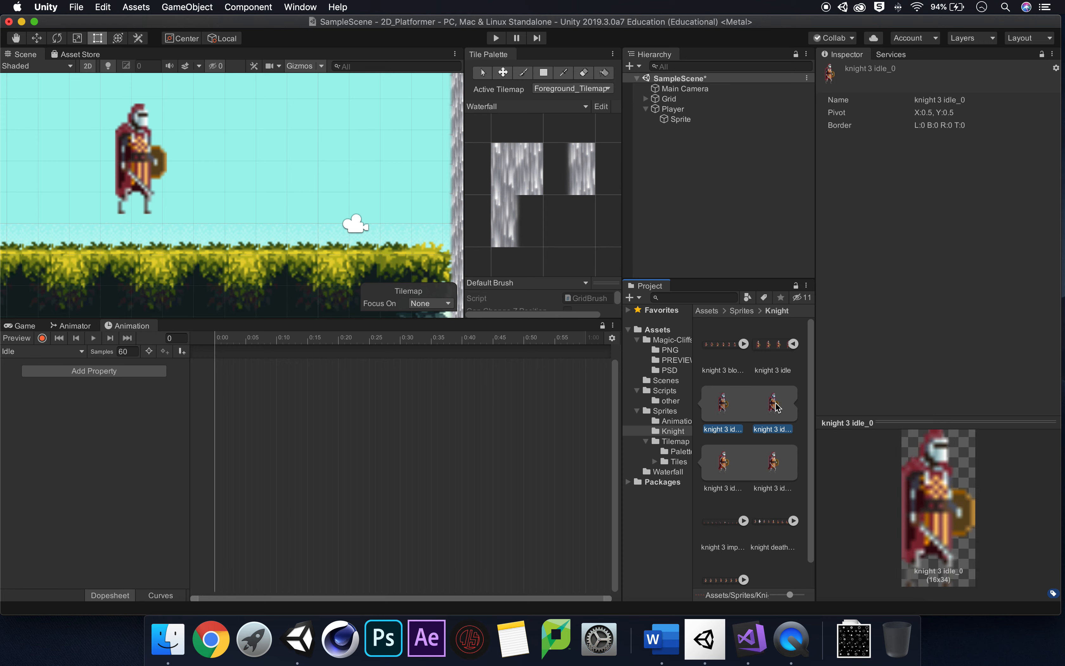
left_click(717, 461, "super")
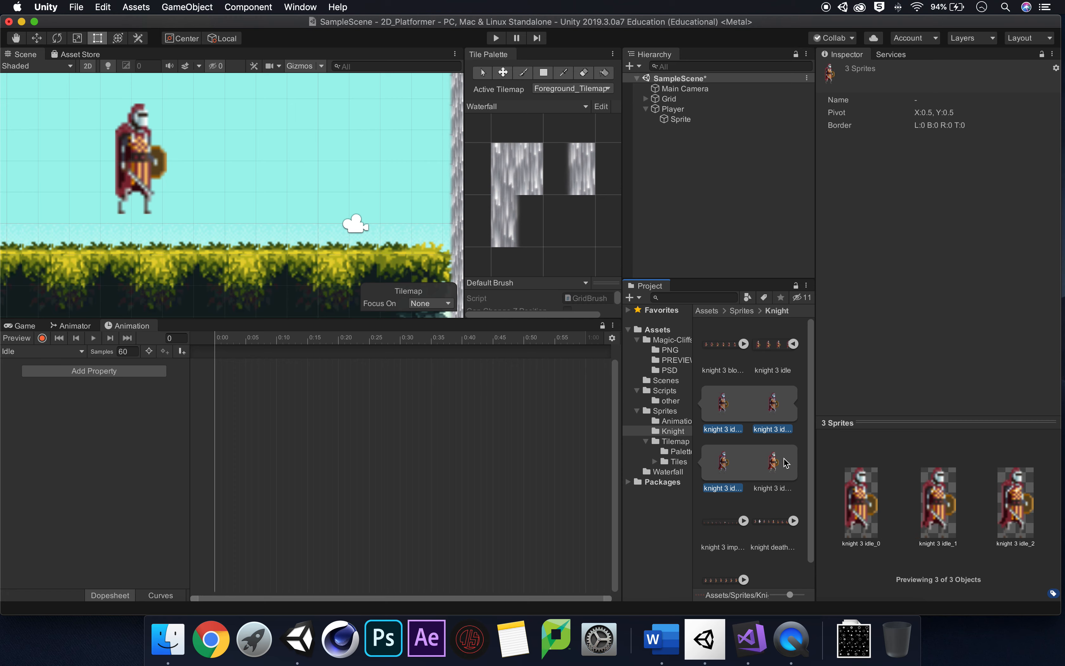
left_click(773, 462, "super")
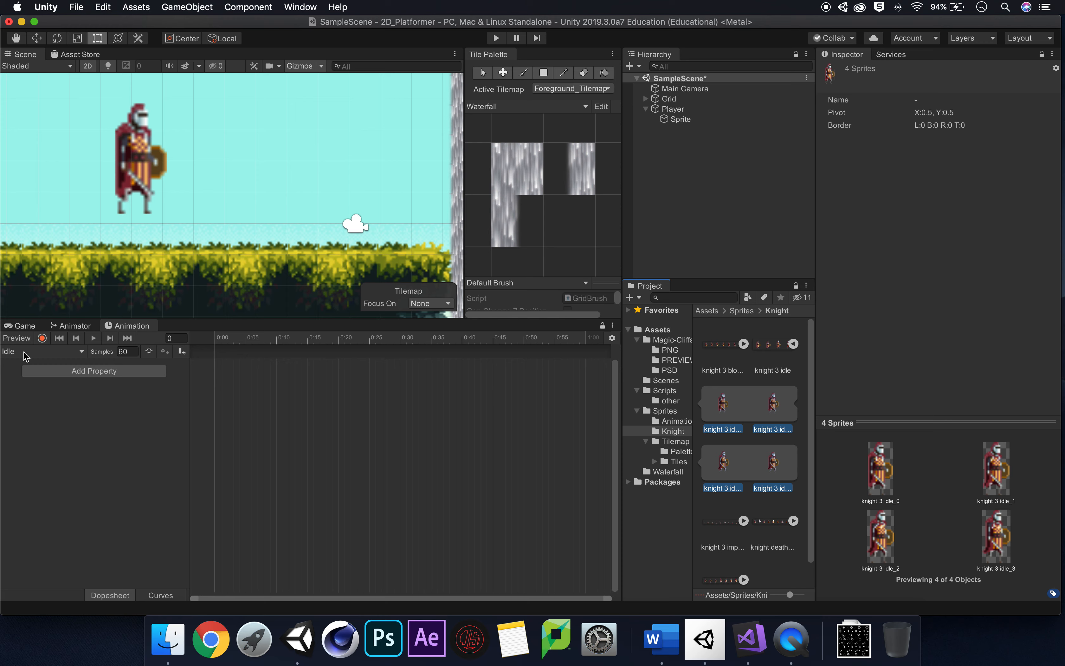
left_click(42, 338)
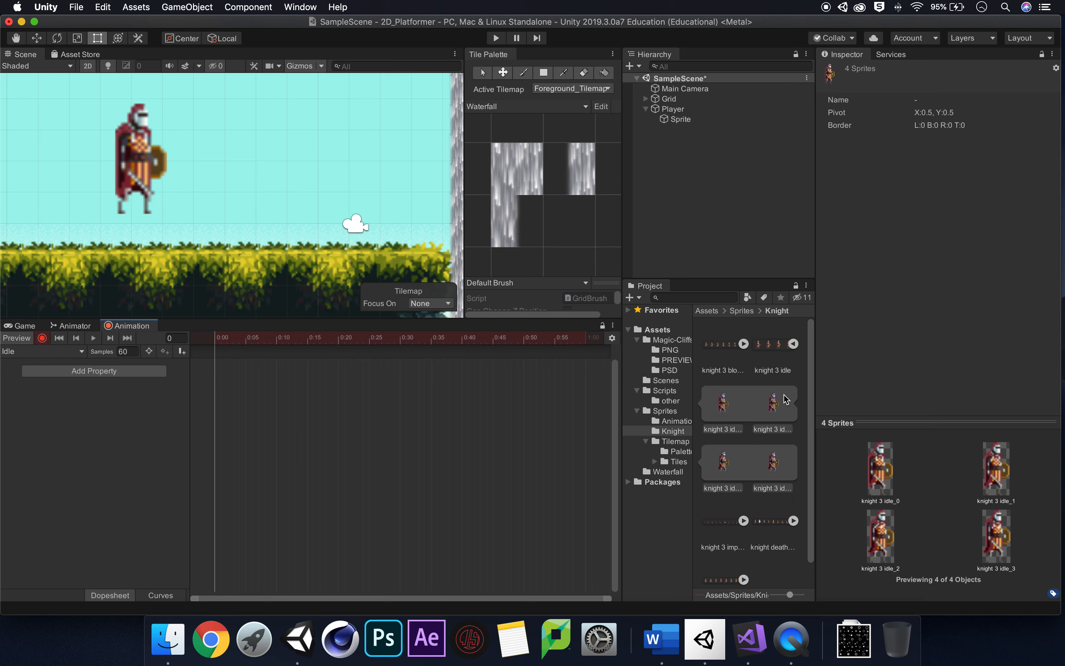
left_click_drag(725, 403, 271, 393)
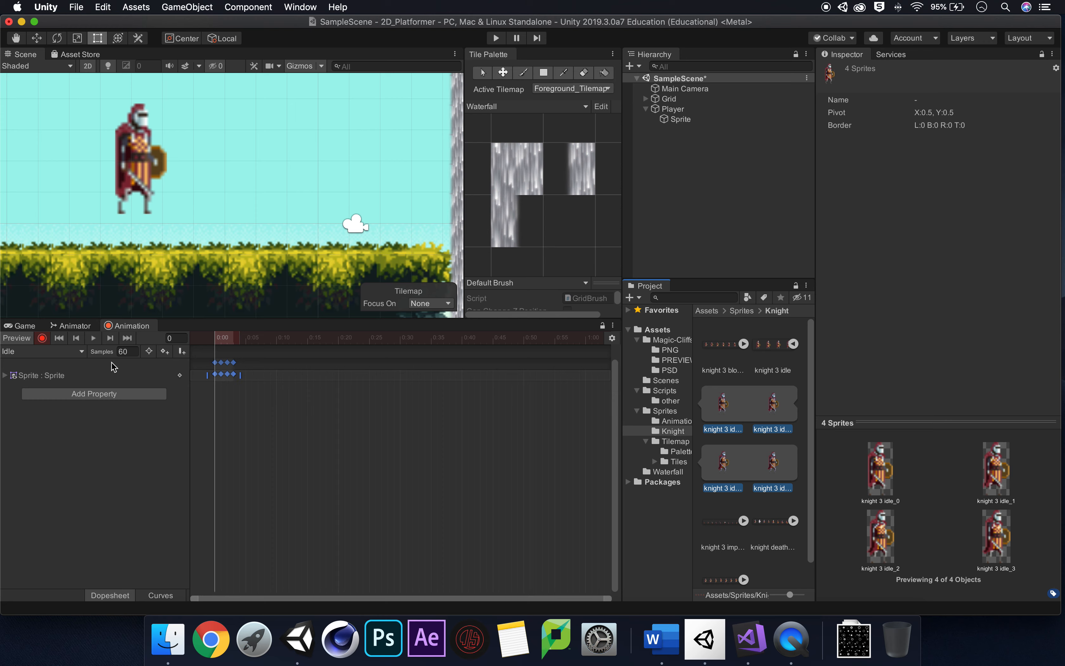
left_click(43, 339)
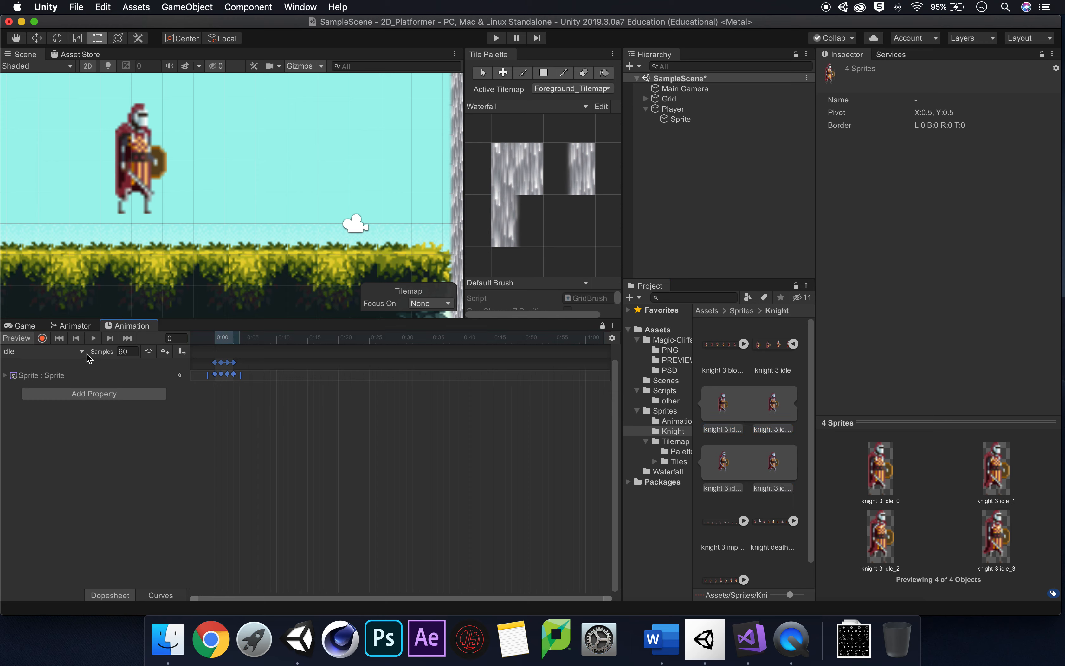
Preview the Idle clip at its existing speed, set its sample rate to 30 and preview it again
left_click(92, 339)
left_click(92, 339)
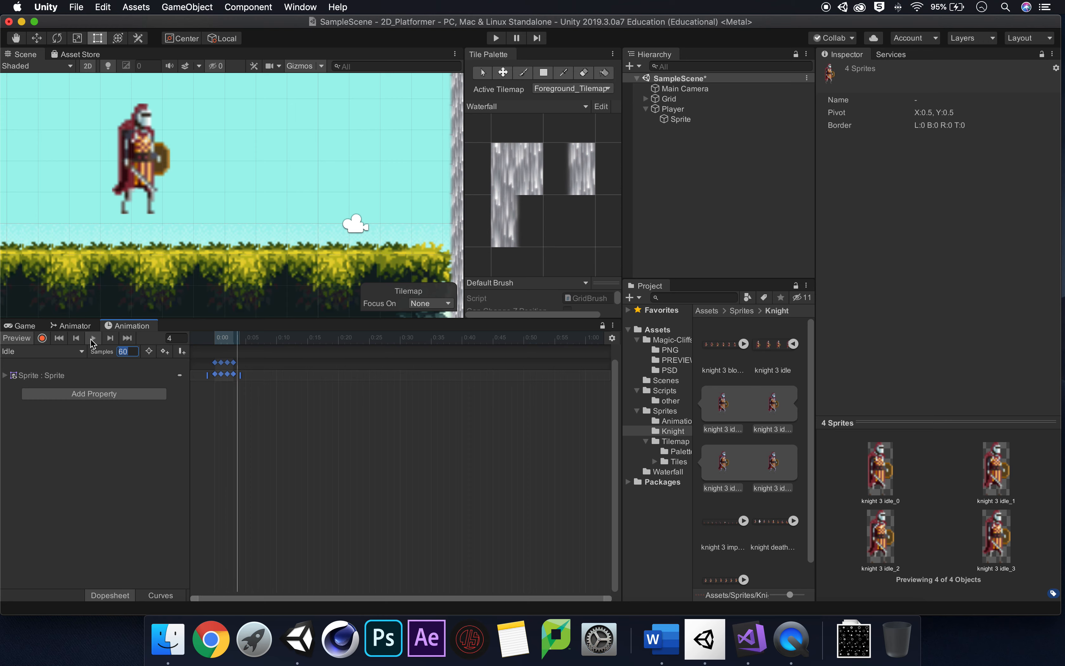
left_click(93, 340)
left_click(135, 352)
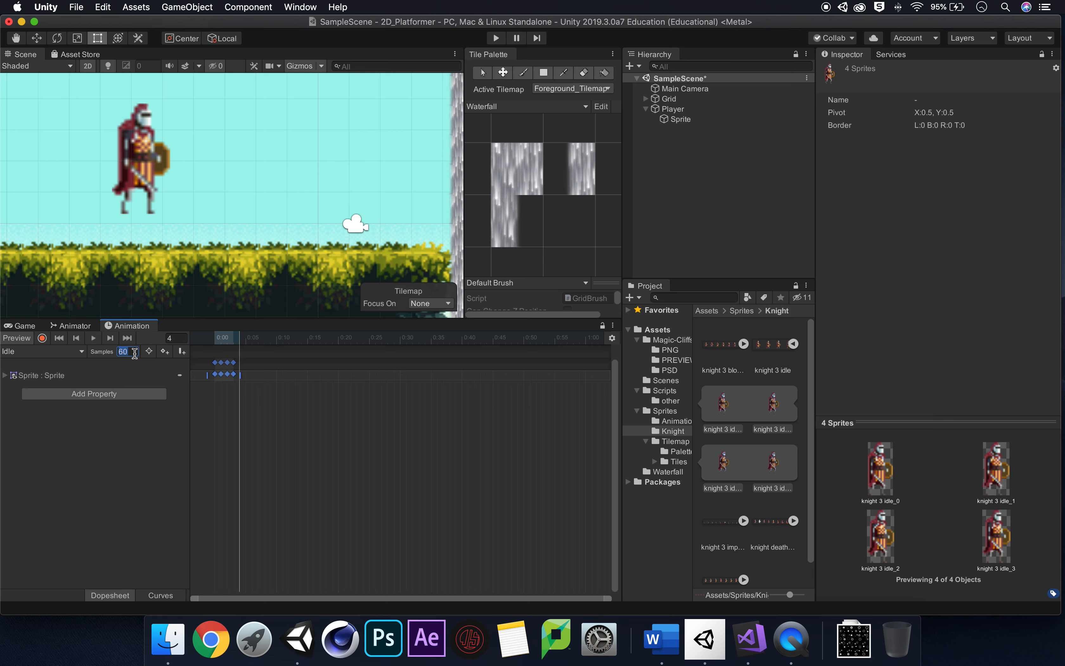
key("Return")
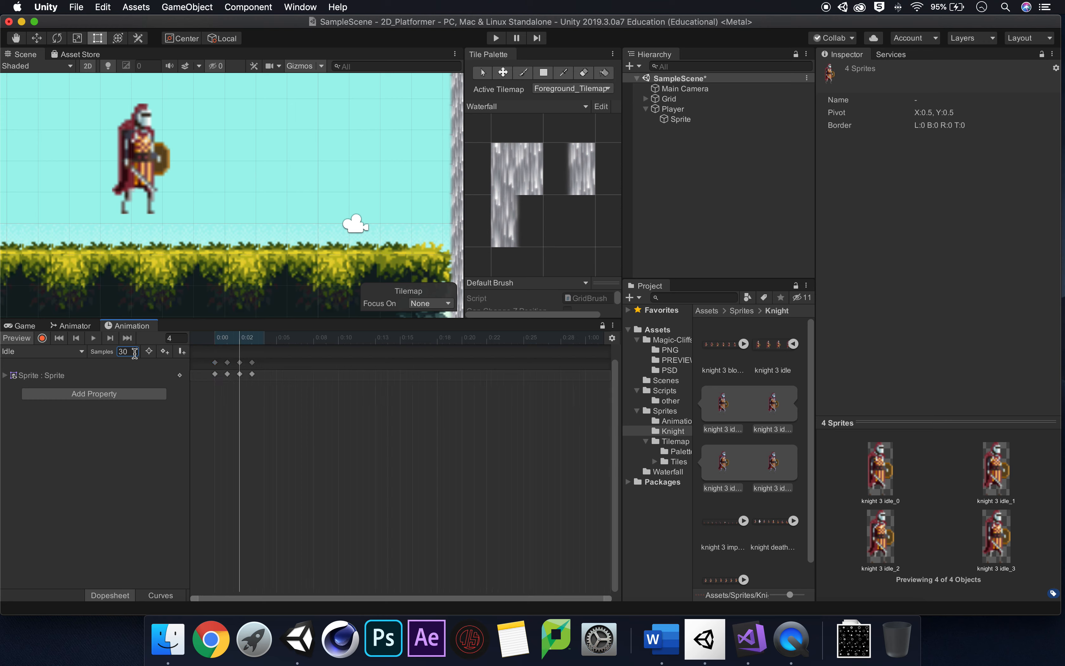
left_click(95, 338)
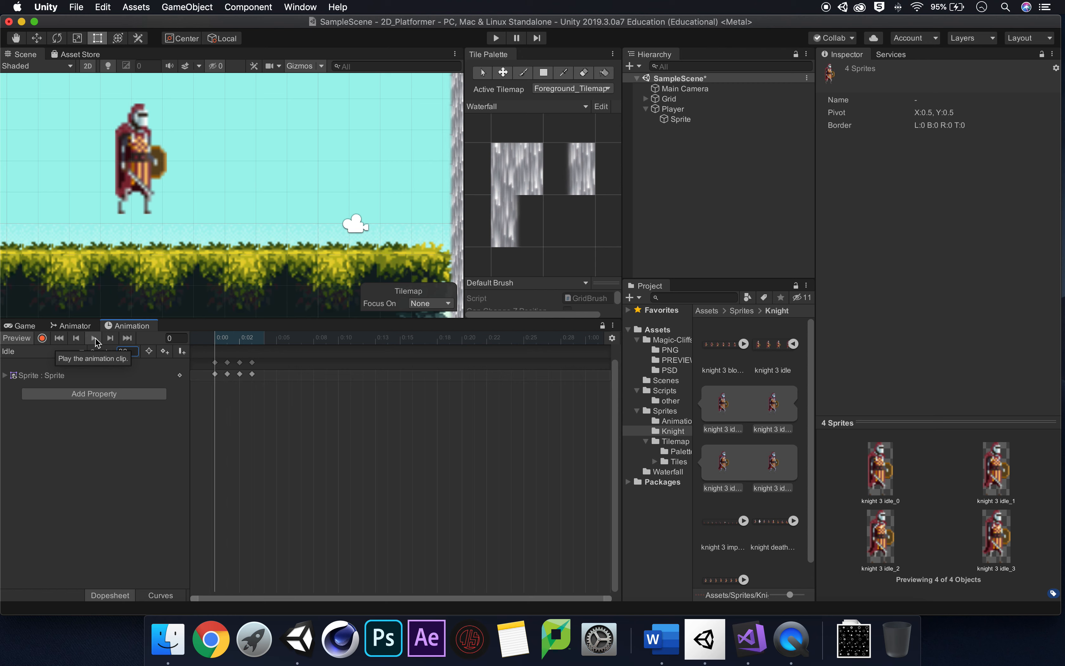
left_click(92, 340)
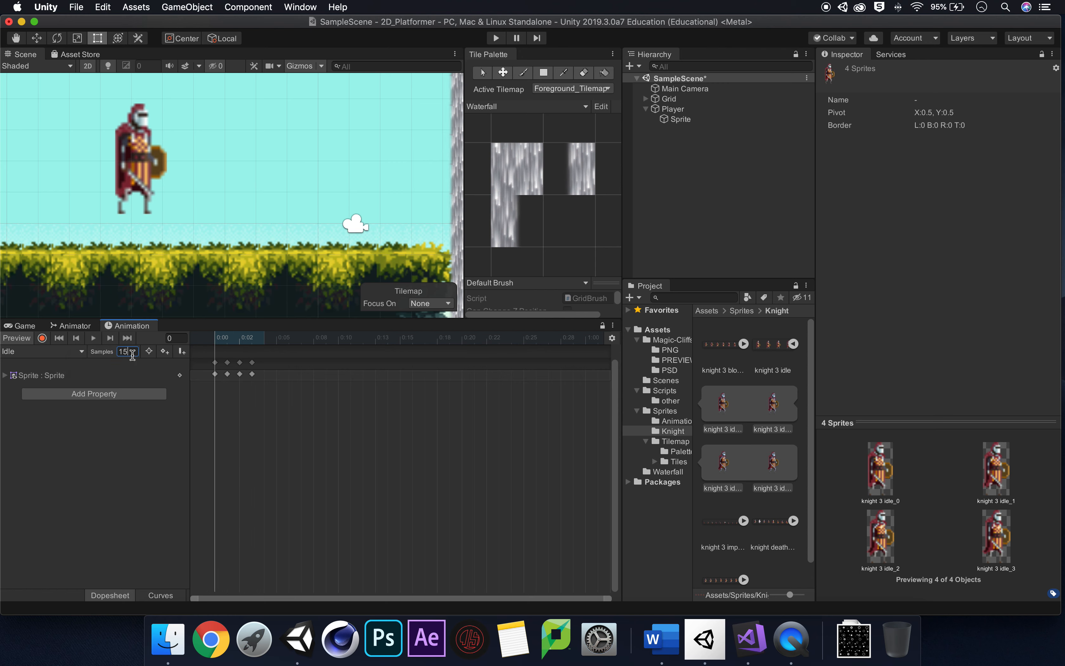
Set the Idle clip's sample rate to 15 and play the animation to judge its speed
key("Return")
left_click(94, 338)
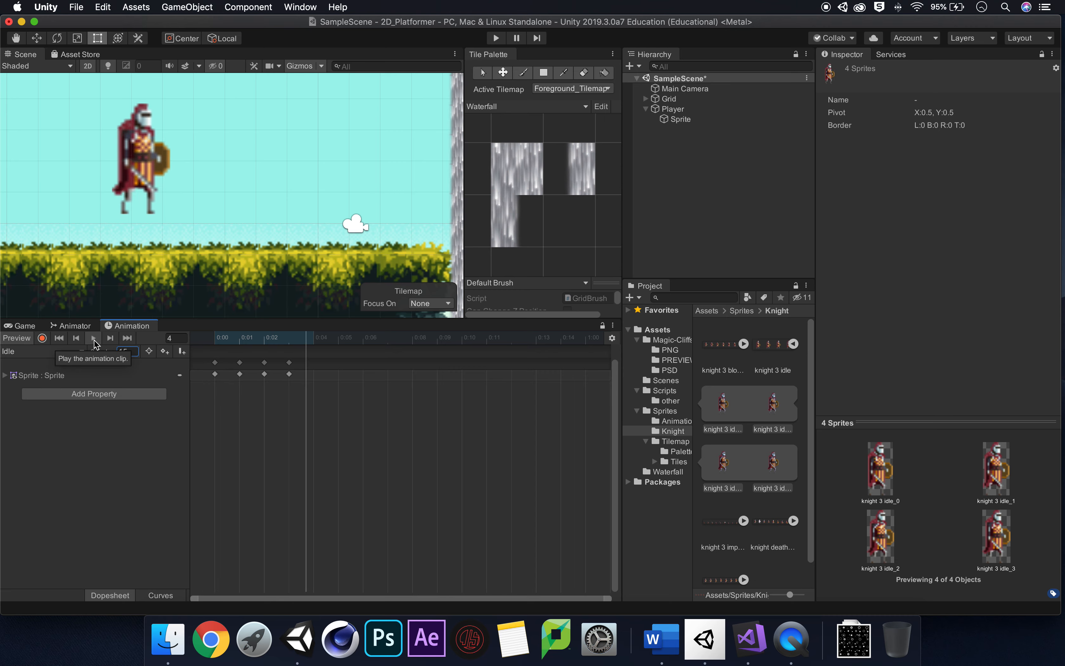
left_click(162, 375)
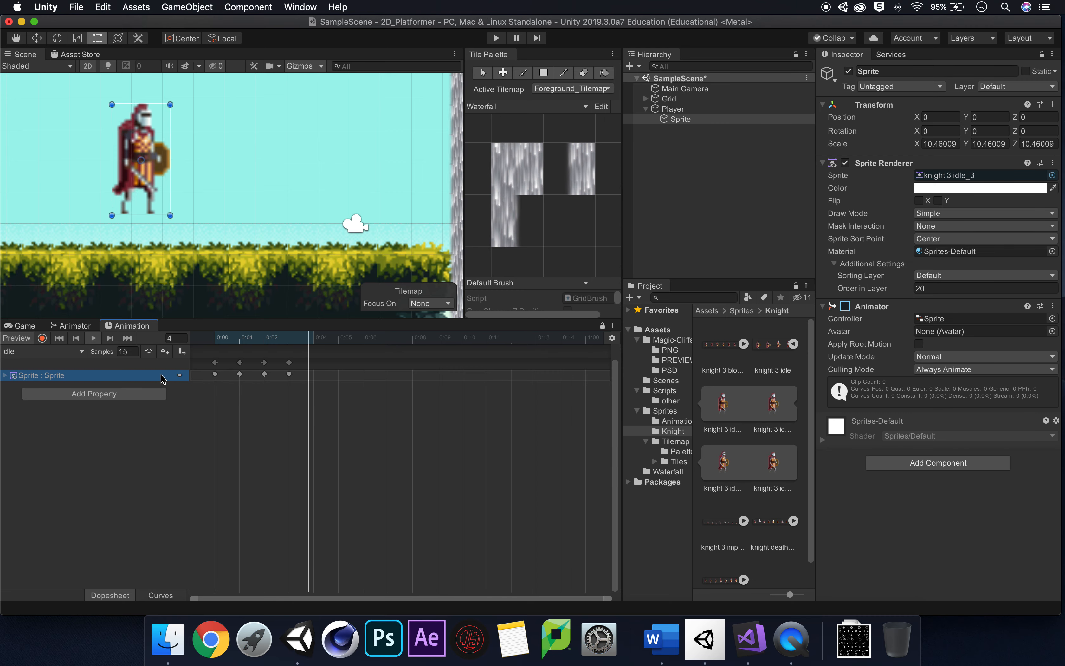
left_click(94, 338)
Lower the Idle clip's sample rate to 7 and preview the slower motion
left_click(128, 351)
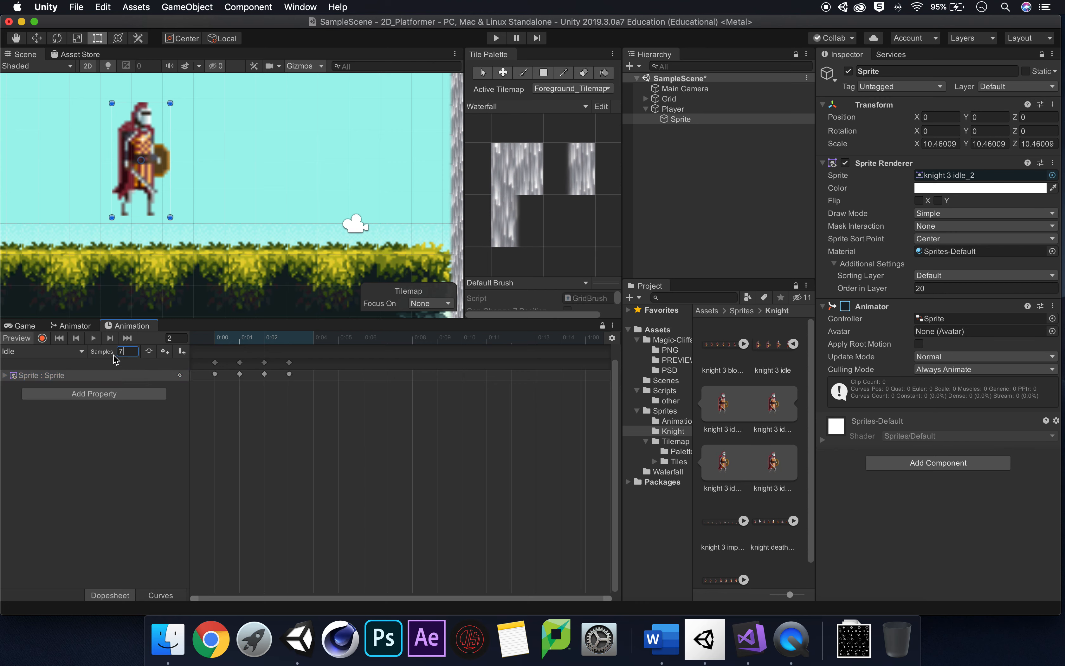
key("Return")
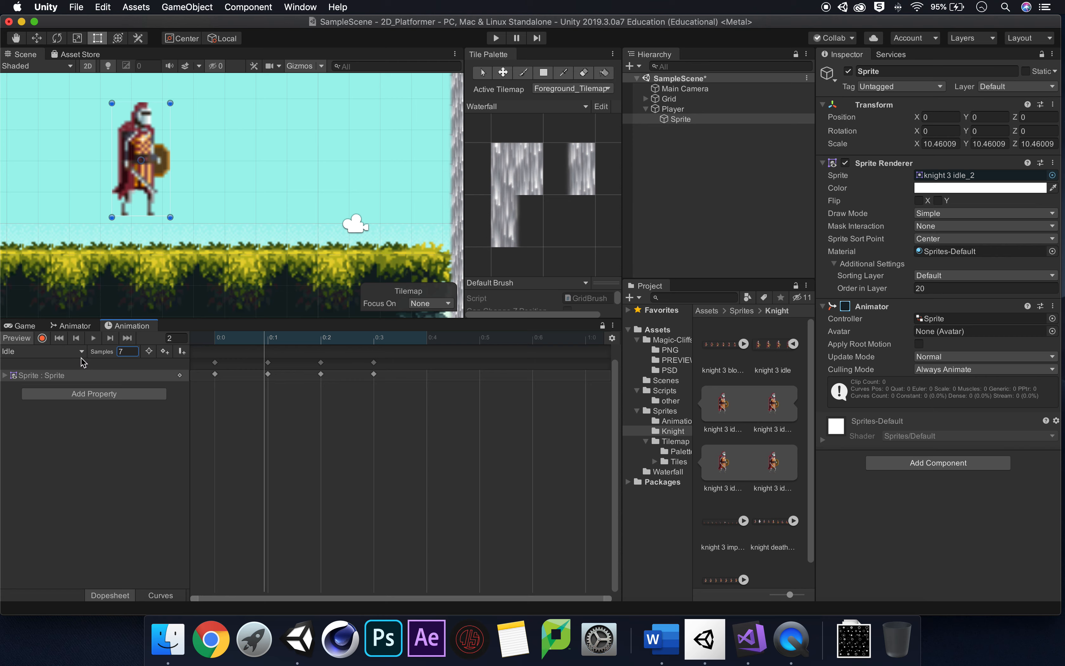
left_click(93, 338)
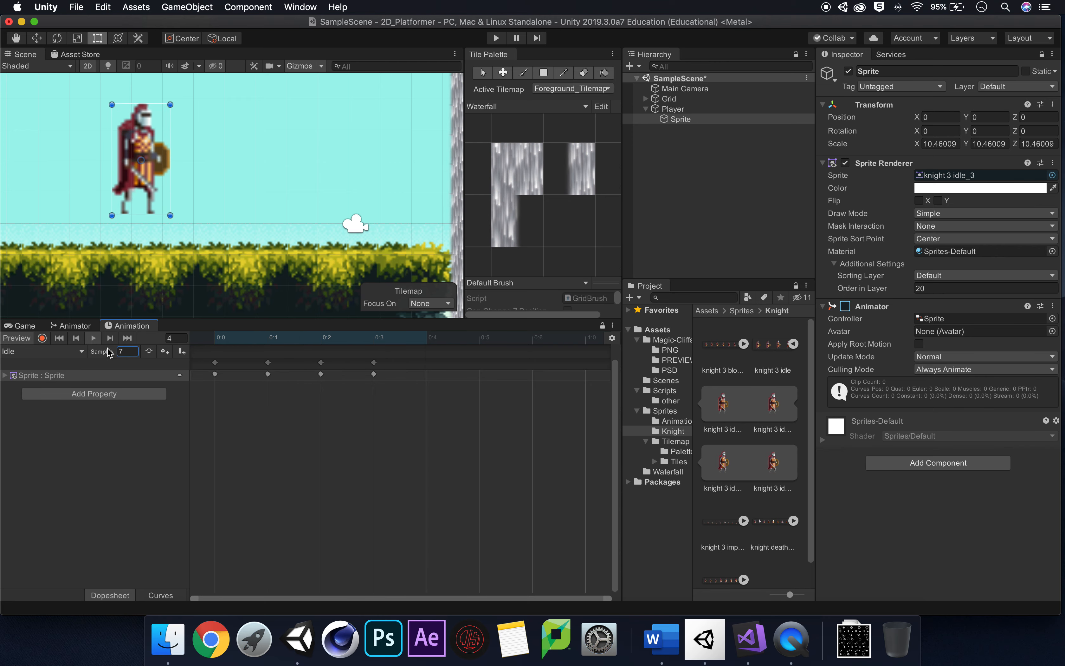
left_click(95, 338)
Set the Idle clip's sample rate to 4 and preview the knight's idle motion
double_click(125, 351)
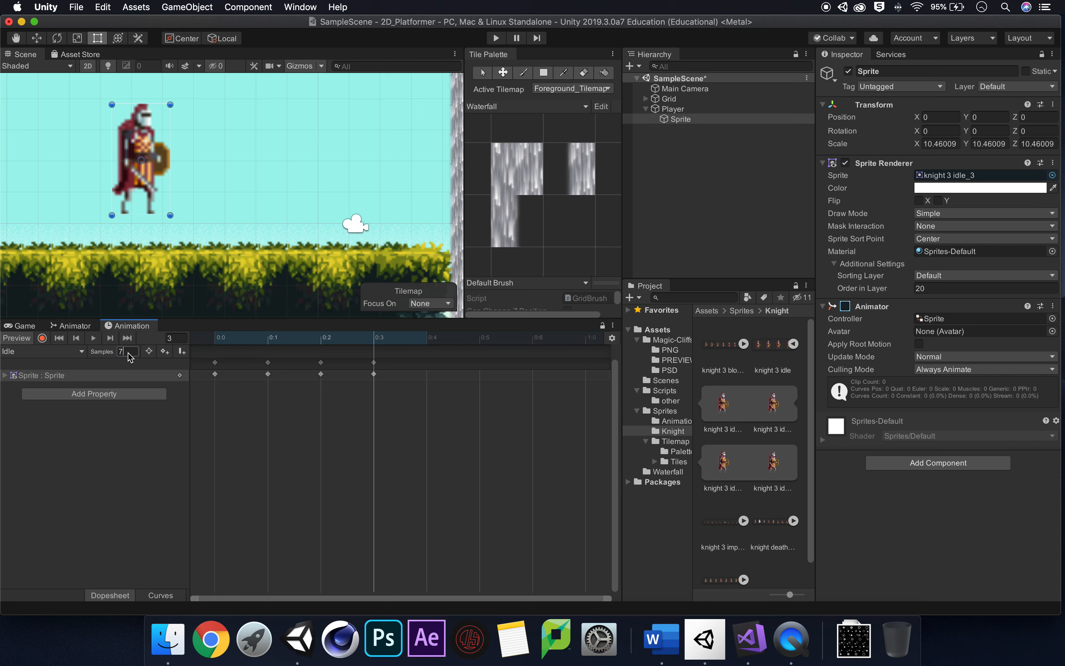
key("Return")
left_click(93, 340)
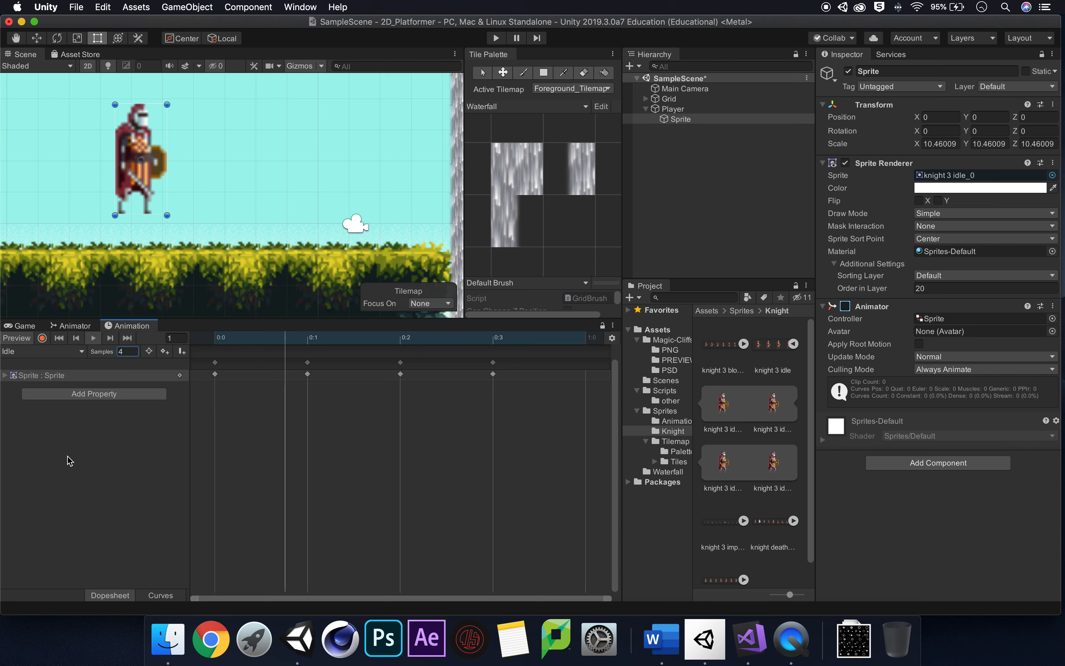
left_click(93, 338)
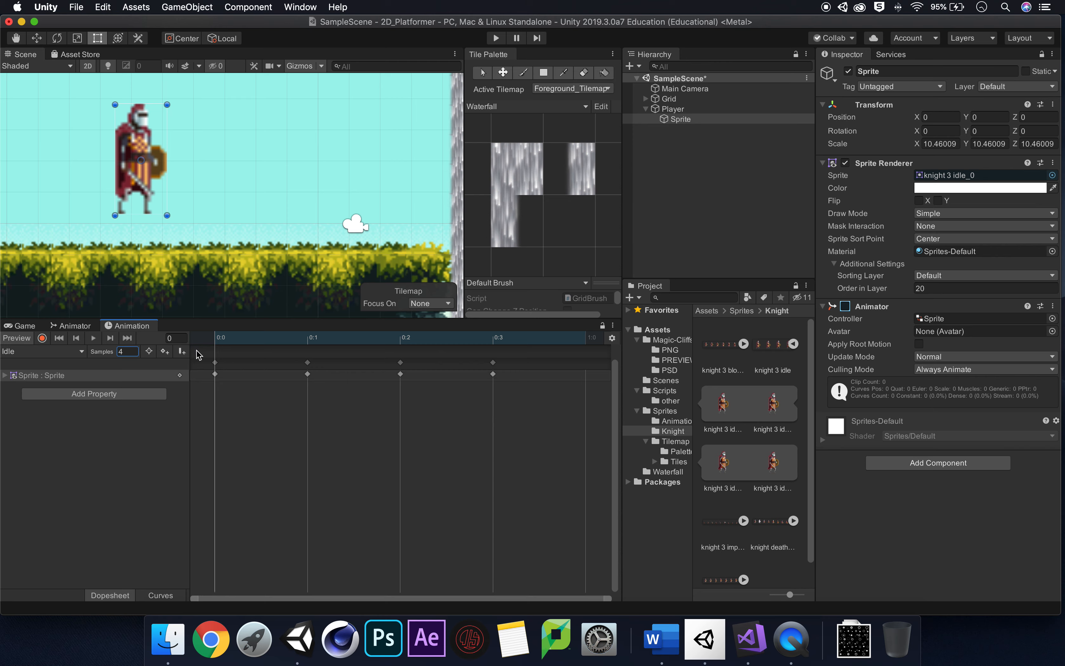
Move the Idle state clear of Any State in the Animator graph and enable the Sprite object's Animator component
left_click(845, 307)
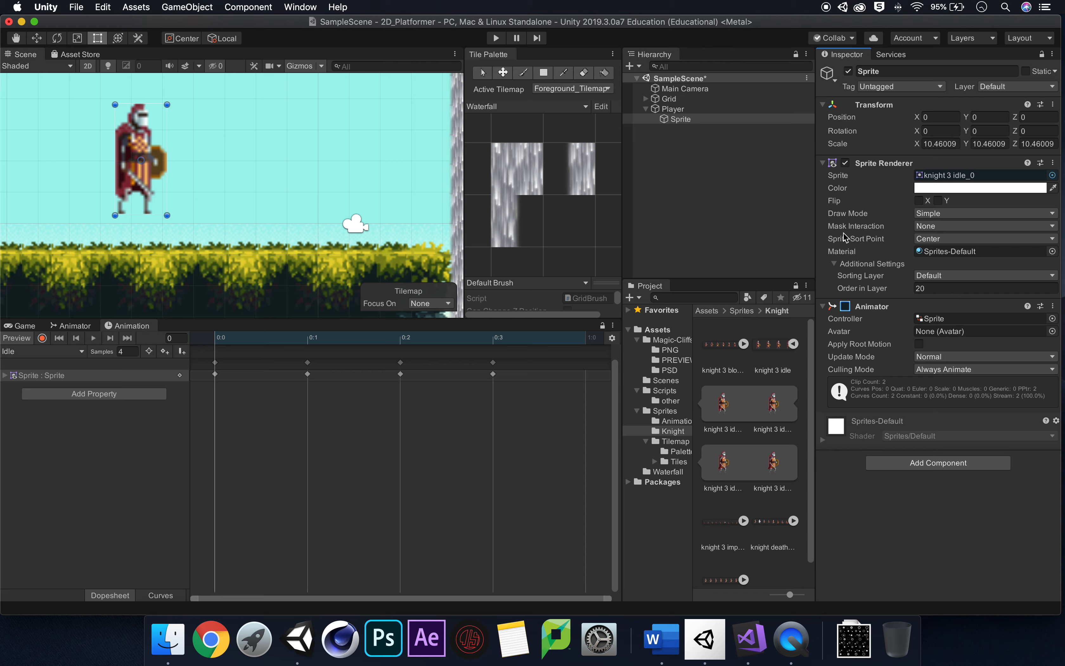
left_click(71, 325)
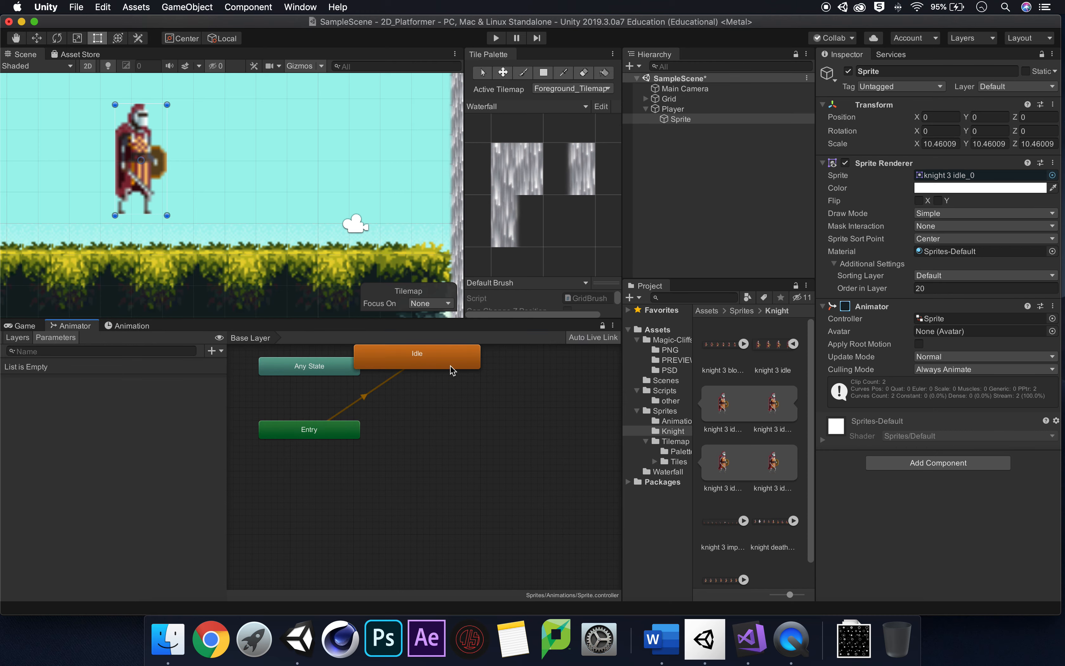
left_click_drag(450, 366, 488, 383)
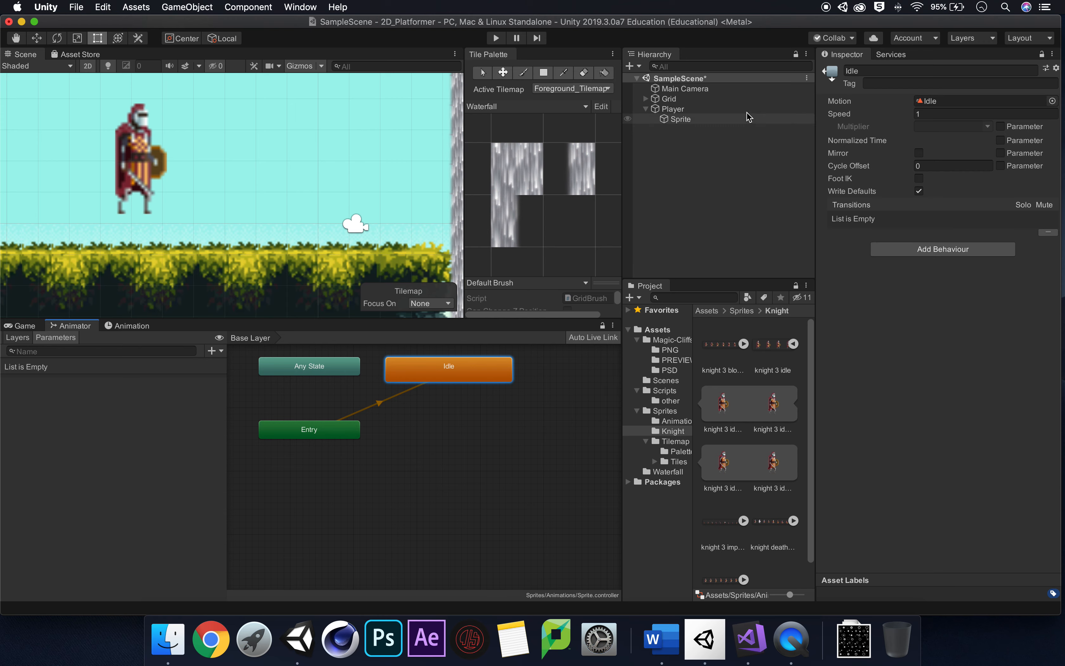
left_click(703, 120)
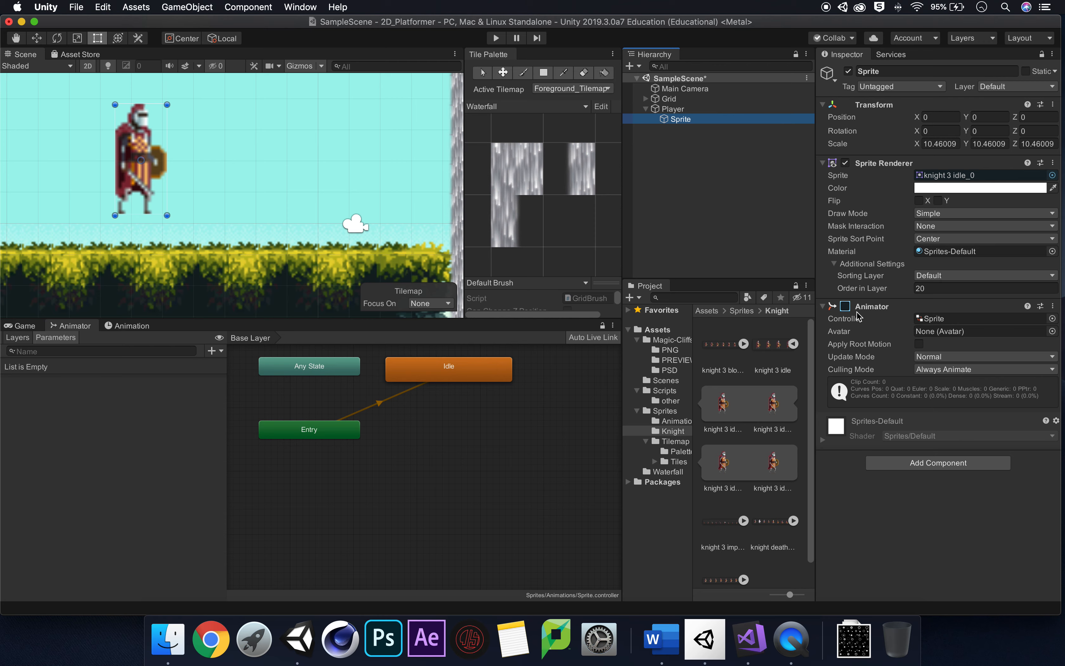
left_click(844, 306)
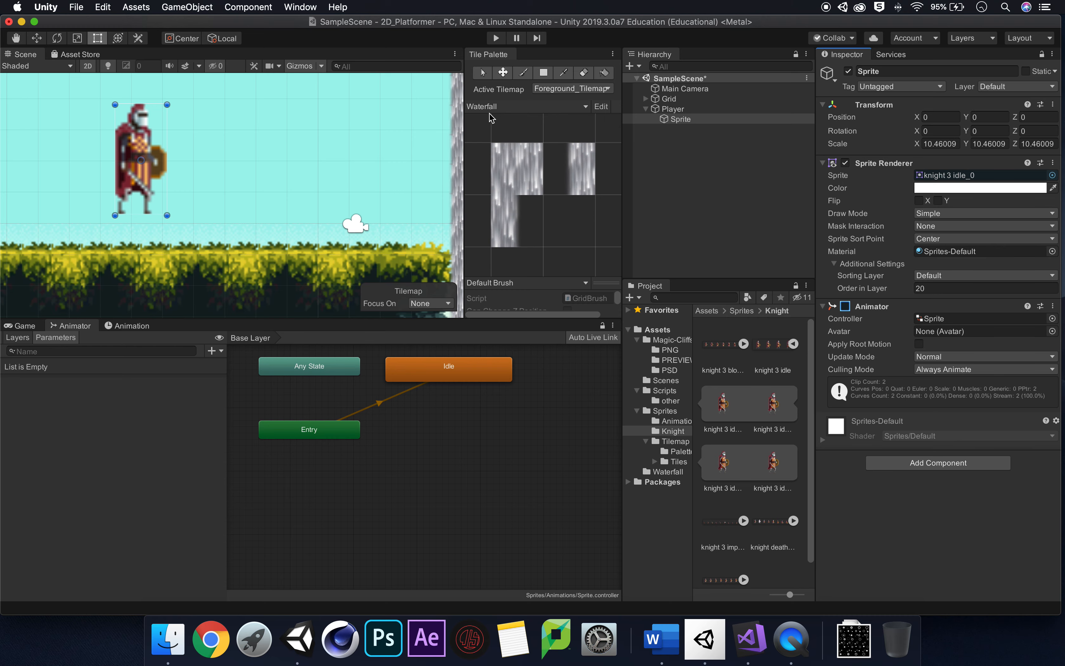
Run the game to check the knight's idle animation while standing and moving sideways, then stop it
left_click(497, 39)
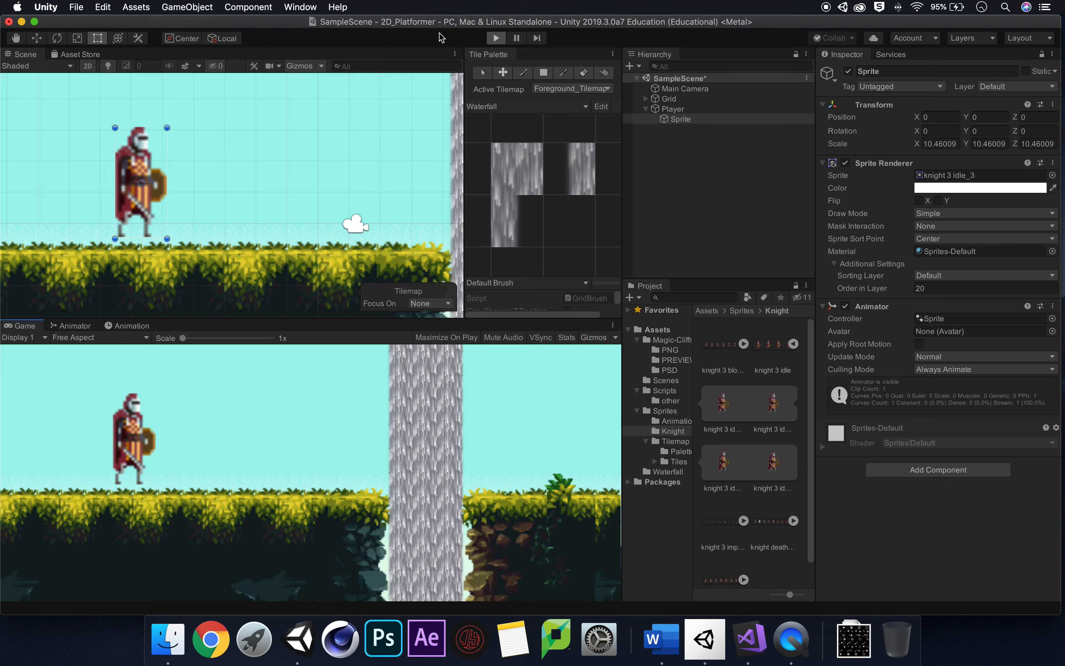
key("Right")
key("Left")
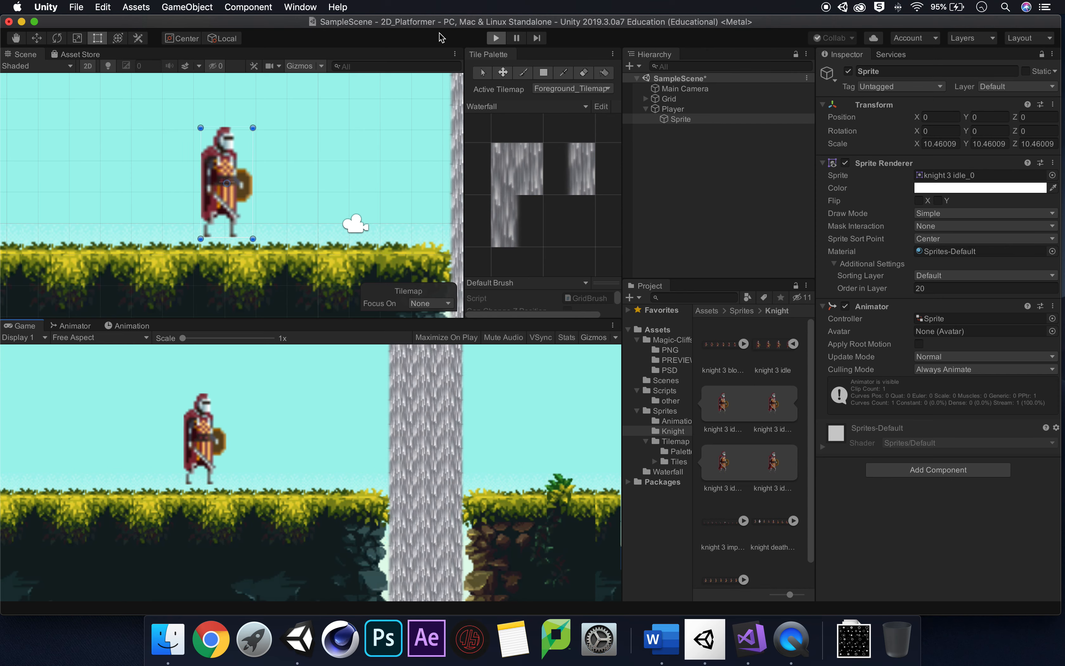
left_click(495, 38)
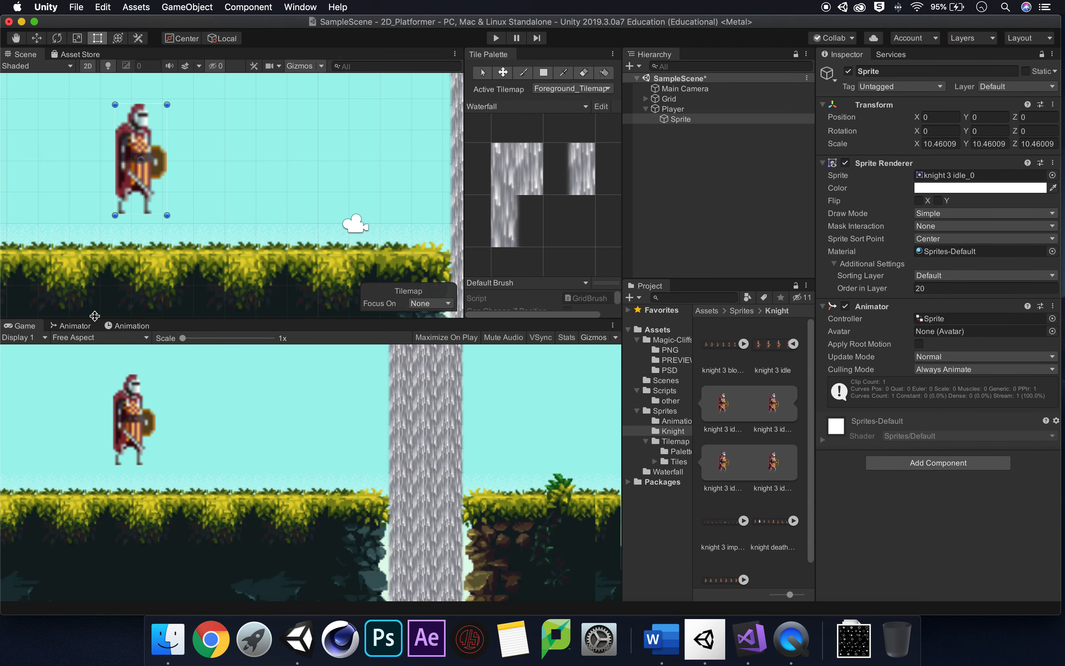
Return to the Animation timeline, collapse the knight 3 idle sheet and inspect the sprite inside the knight walk animation sheet
left_click(126, 326)
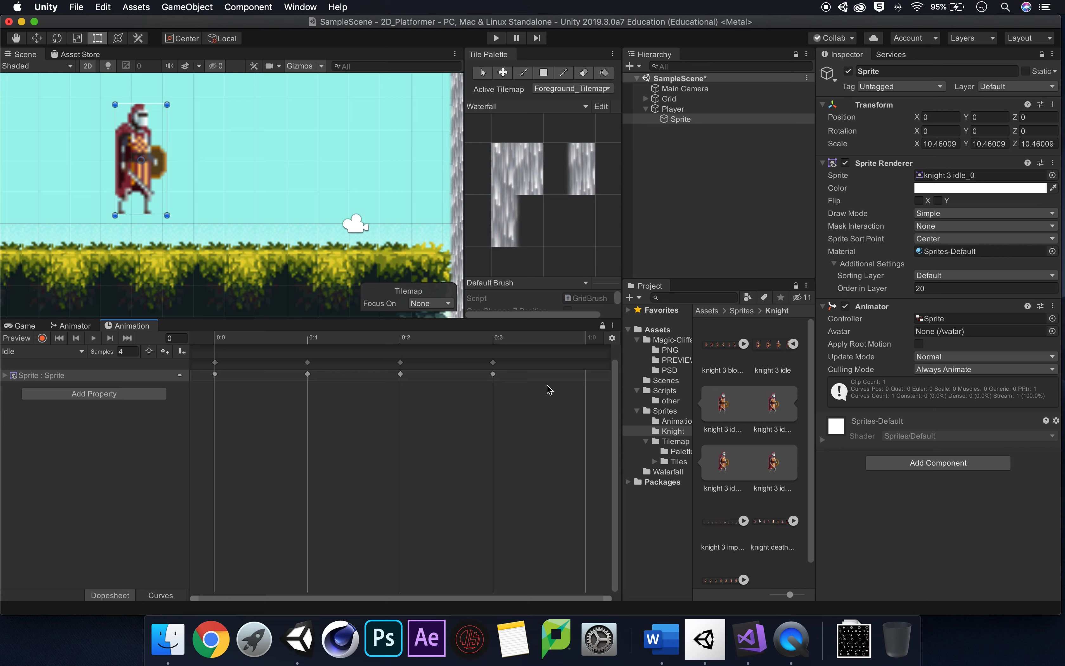
left_click(793, 343)
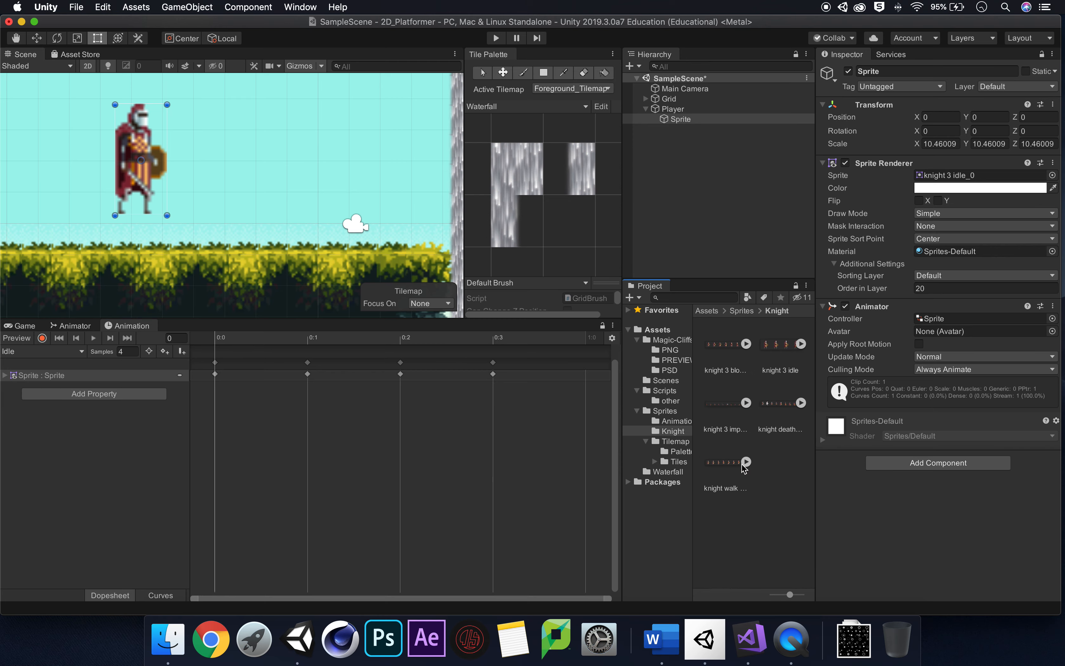
left_click(749, 462)
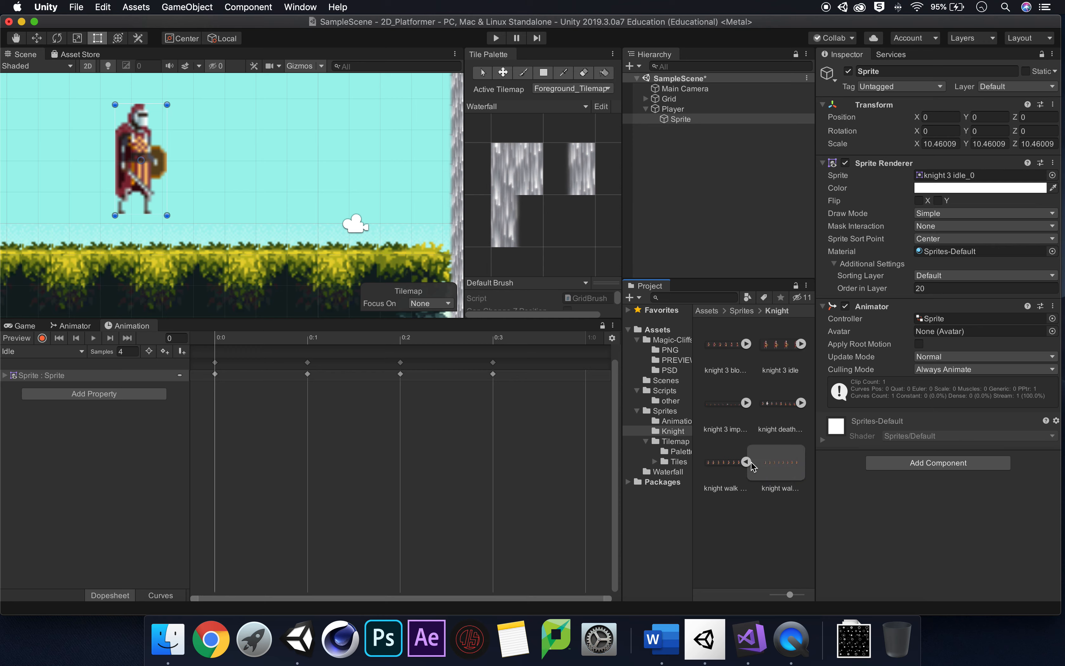
left_click(790, 464)
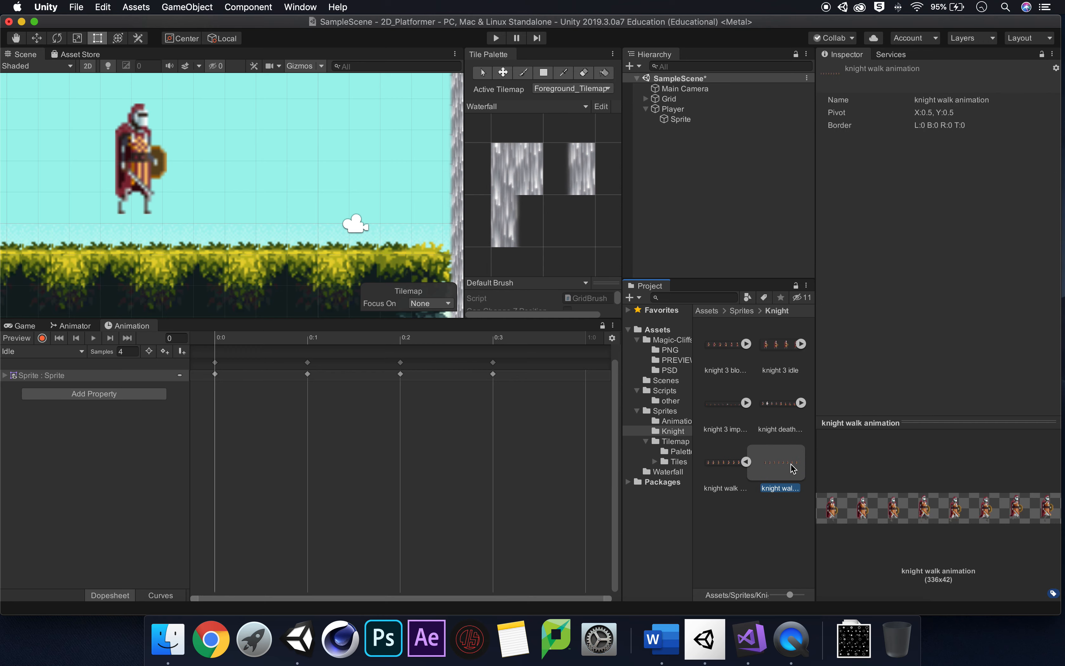
left_click(747, 461)
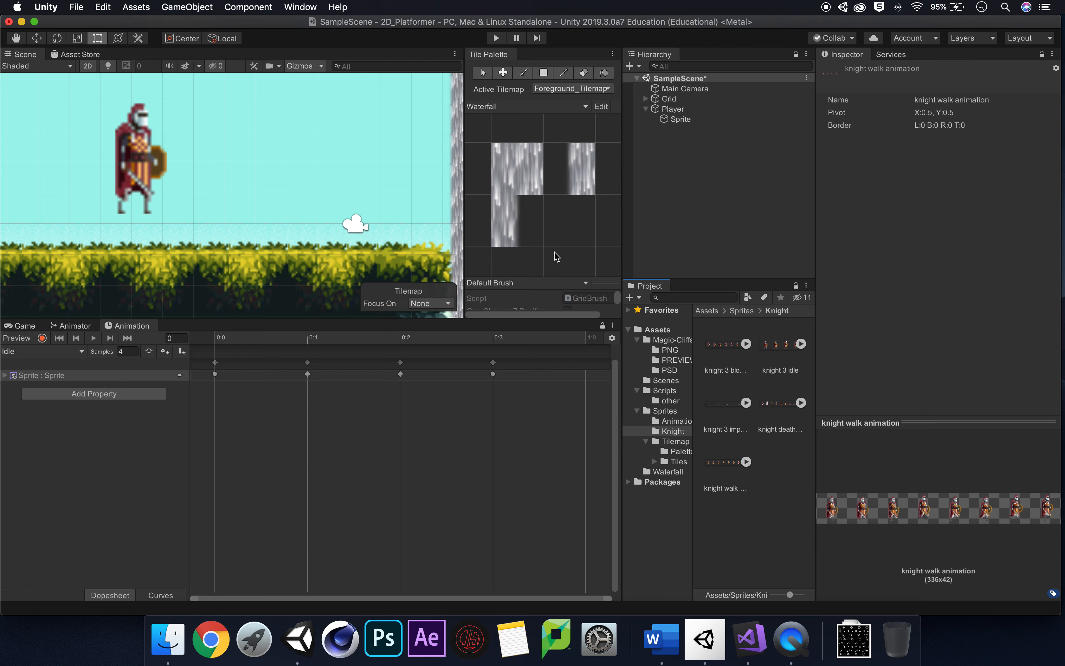
Create a new animation clip for the Sprite object named Walk and save it in the Animations folder
left_click(39, 352)
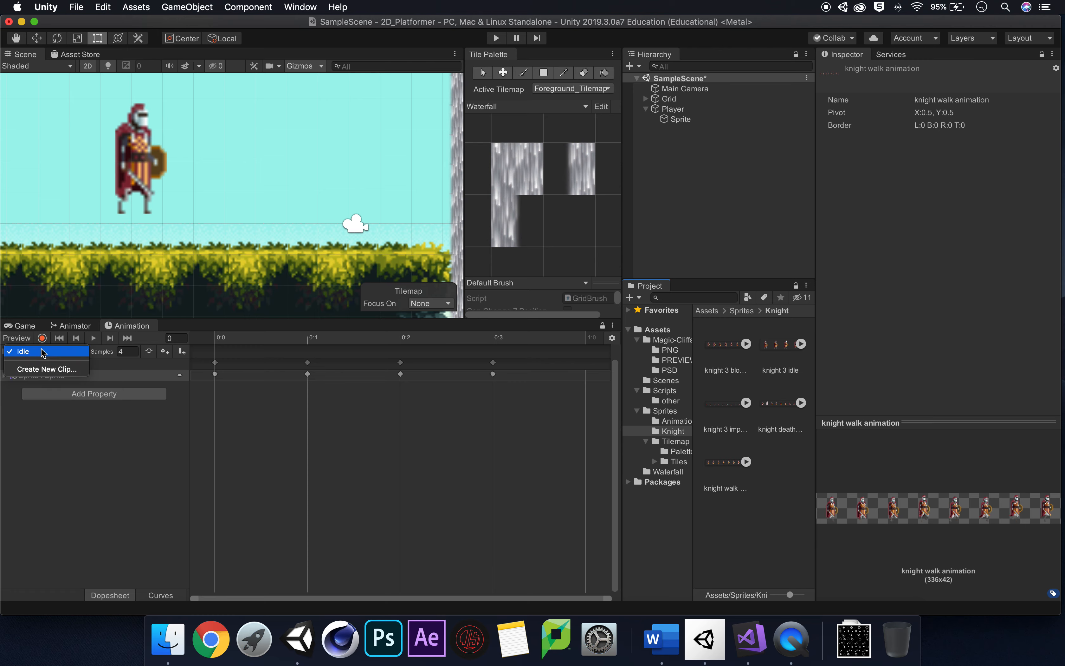
left_click(46, 369)
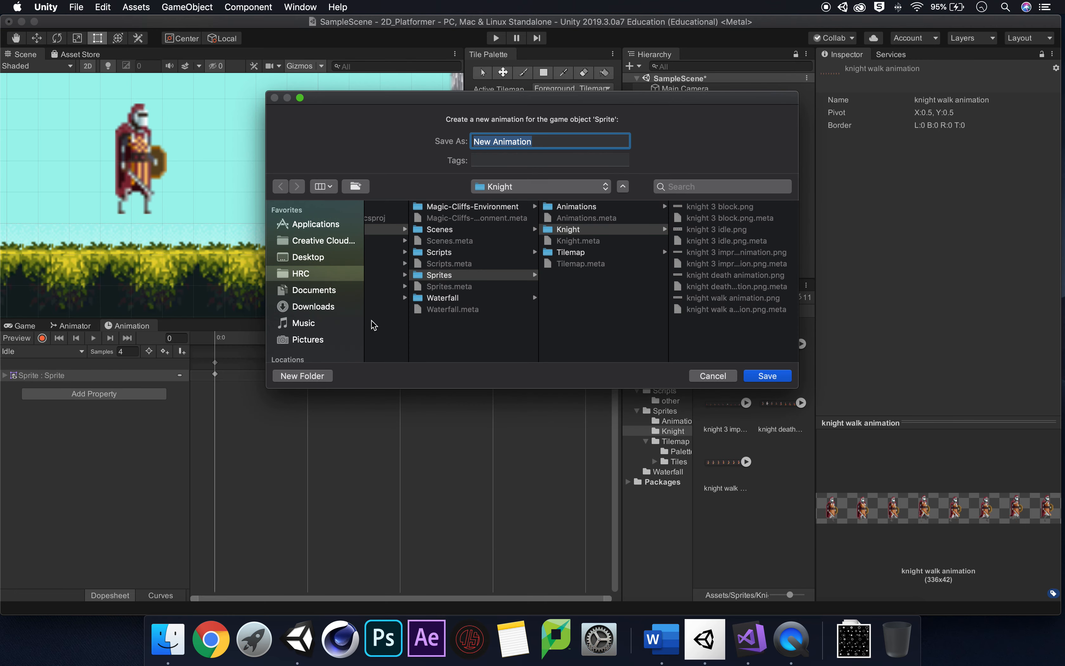
left_click(603, 208)
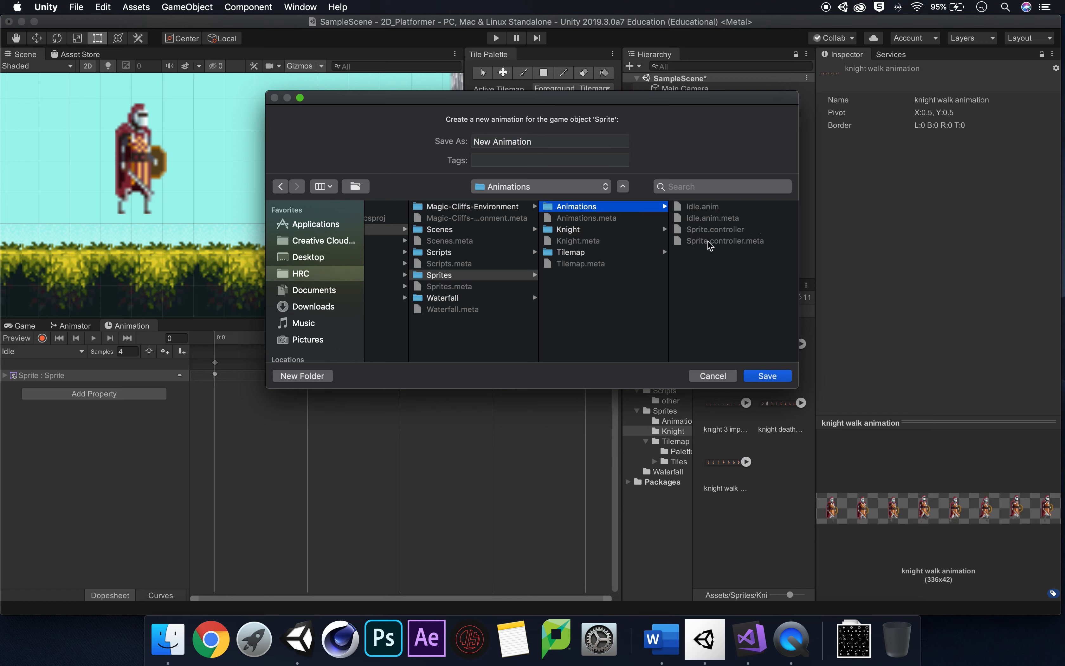
left_click(538, 140)
left_click(479, 139)
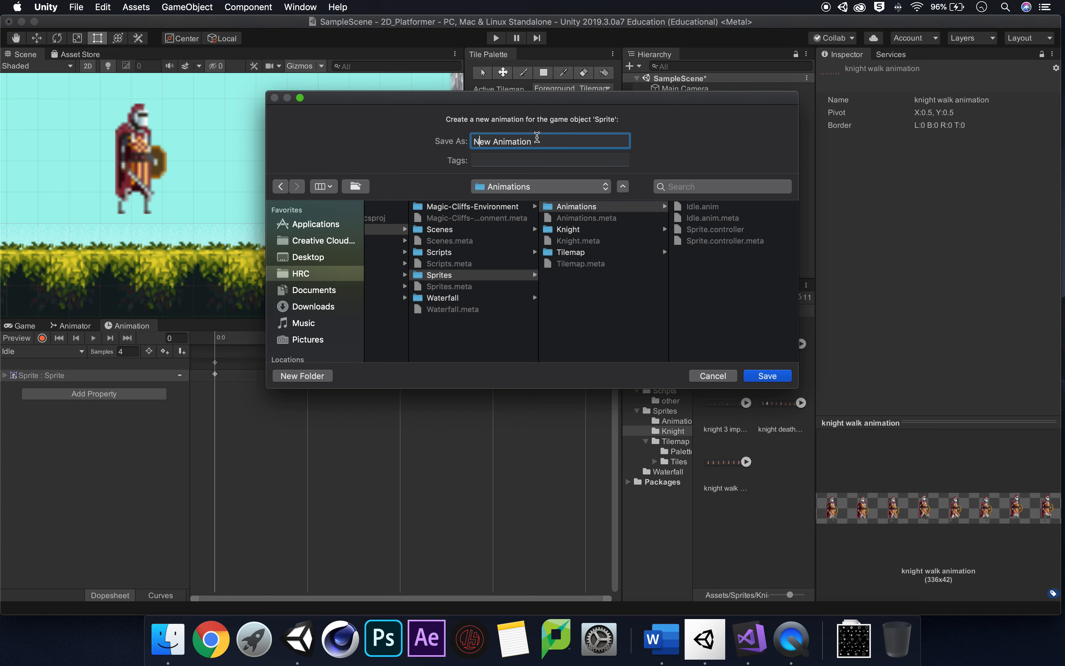
key("super+a")
type("W")
left_click(762, 377)
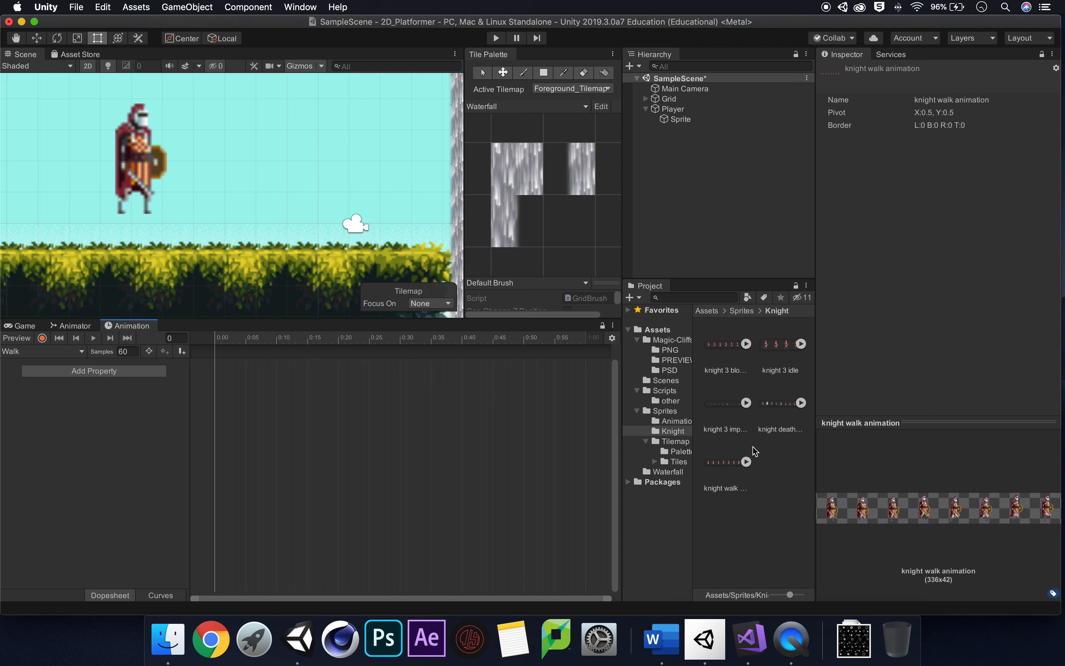
Change the knight walk animation texture's Sprite Mode to Multiple in its import settings
left_click(747, 462)
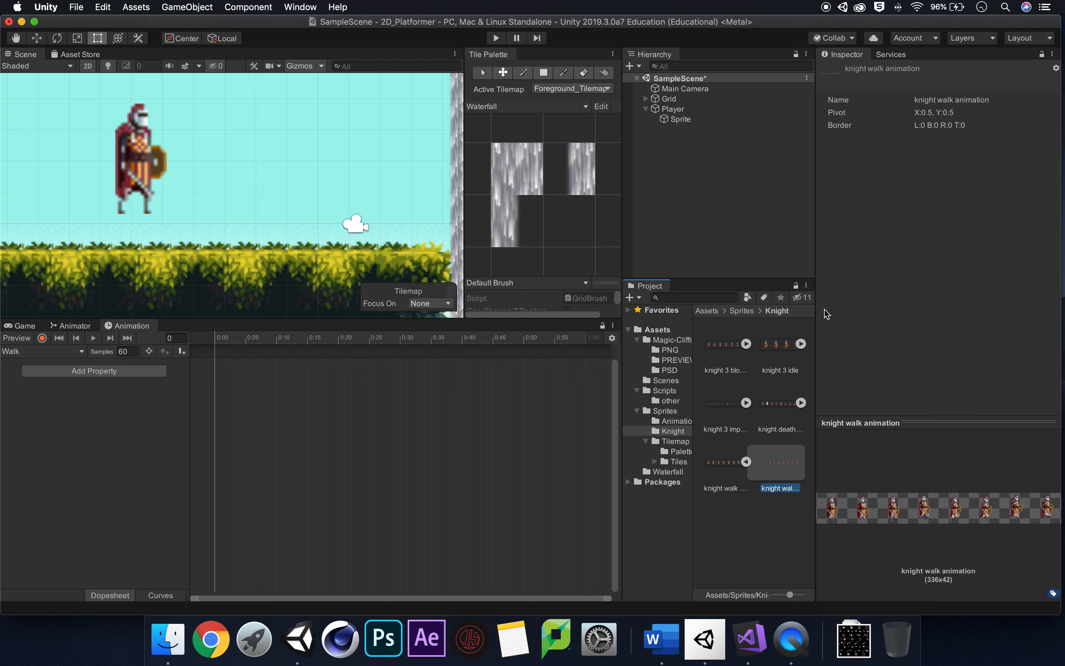
left_click(724, 472)
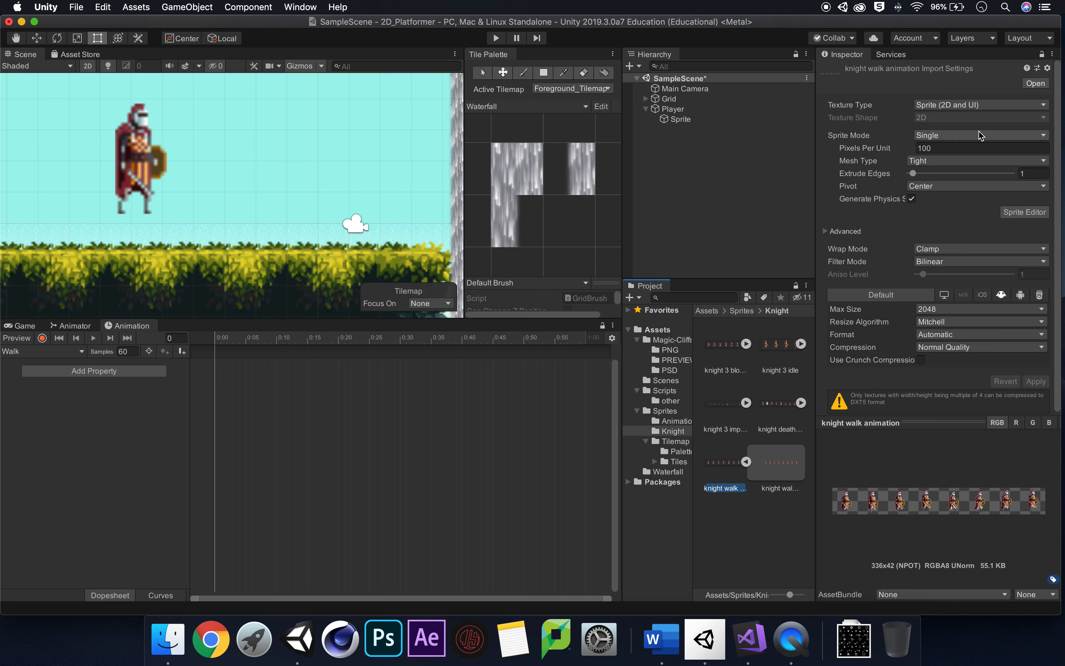
left_click(949, 139)
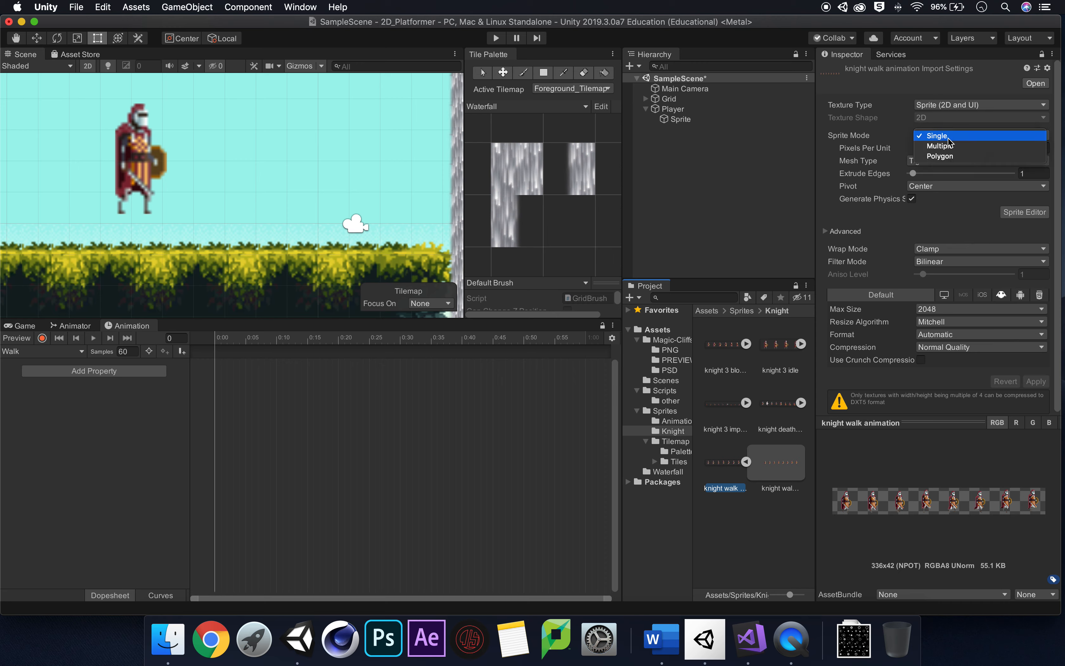
left_click(964, 148)
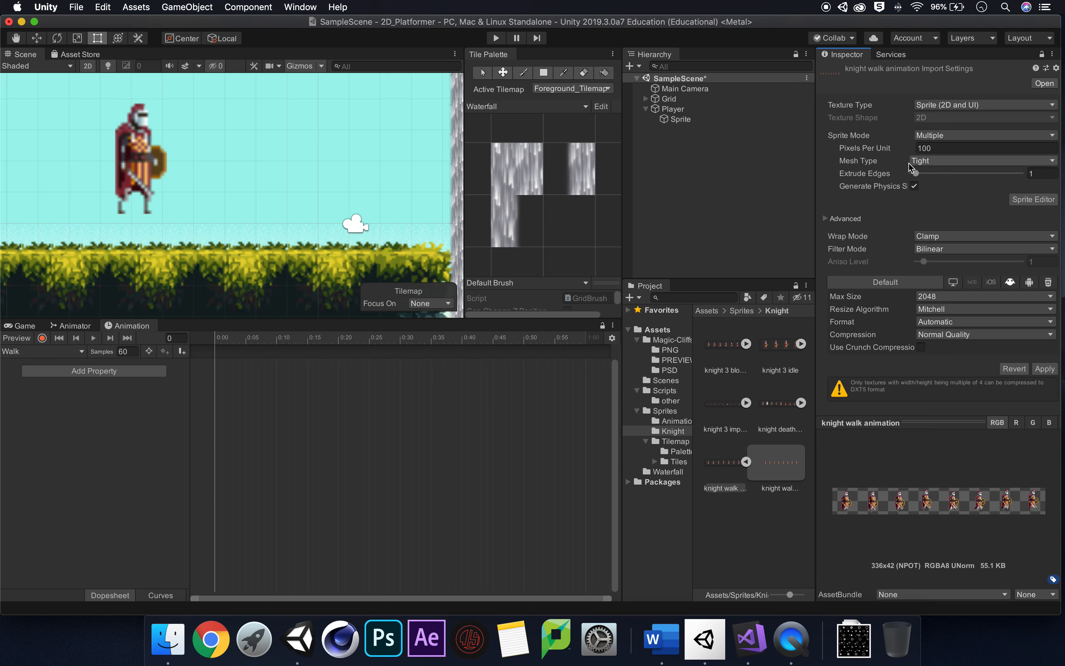
Apply the Multiple import setting and slice the knight walk animation sheet in the Sprite Editor using Automatic type with Center pivot
left_click(1046, 369)
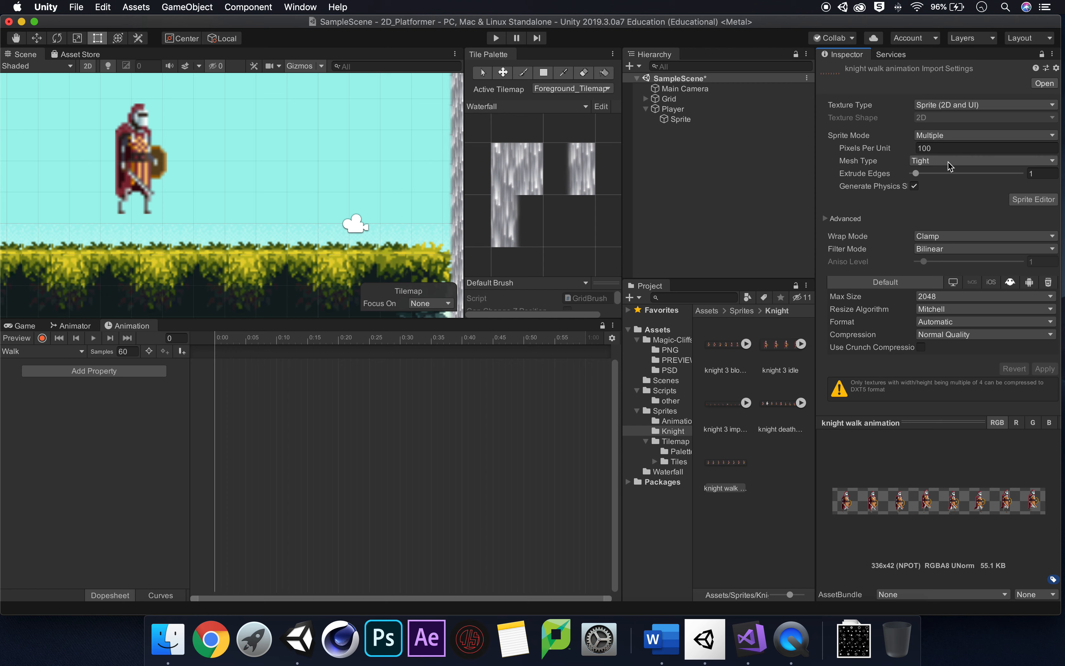
left_click(1034, 199)
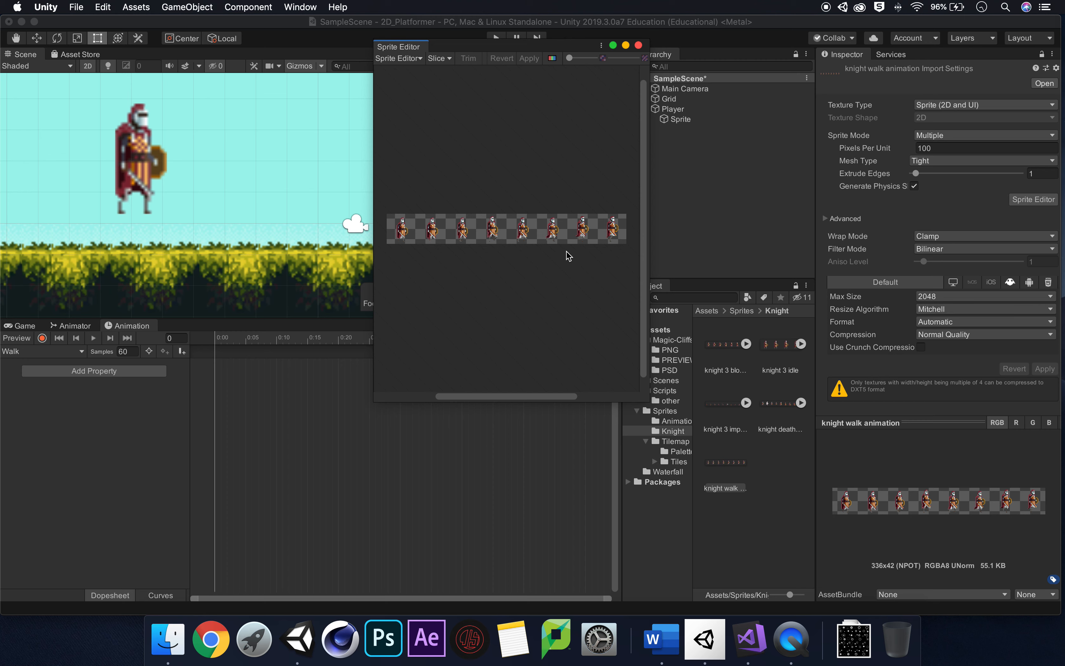
left_click(447, 60)
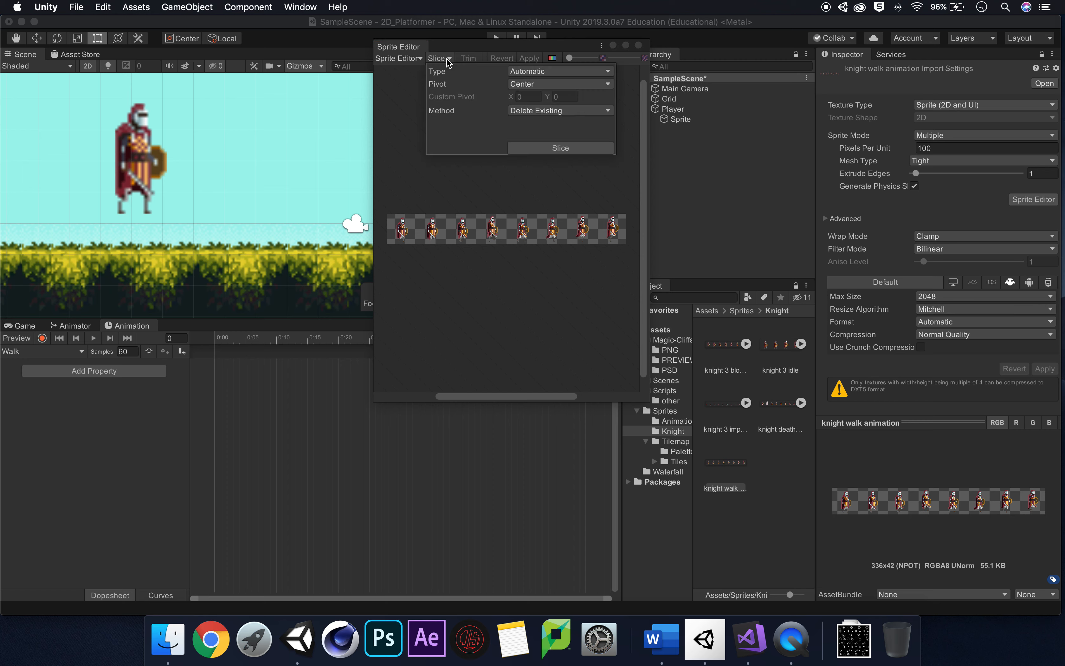
left_click(565, 147)
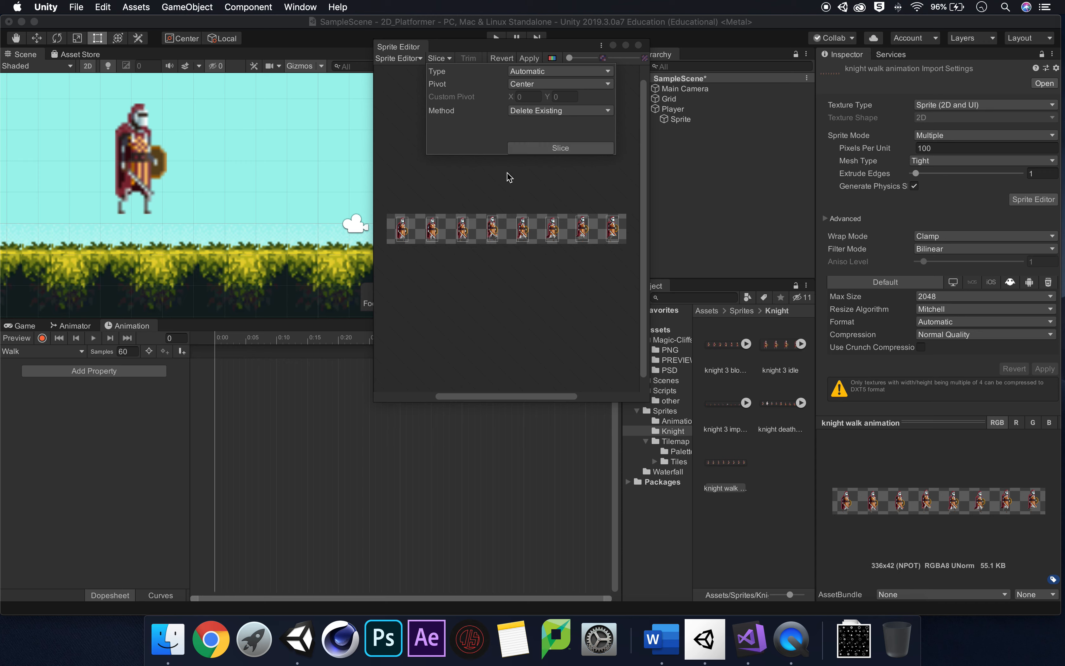
left_click(534, 57)
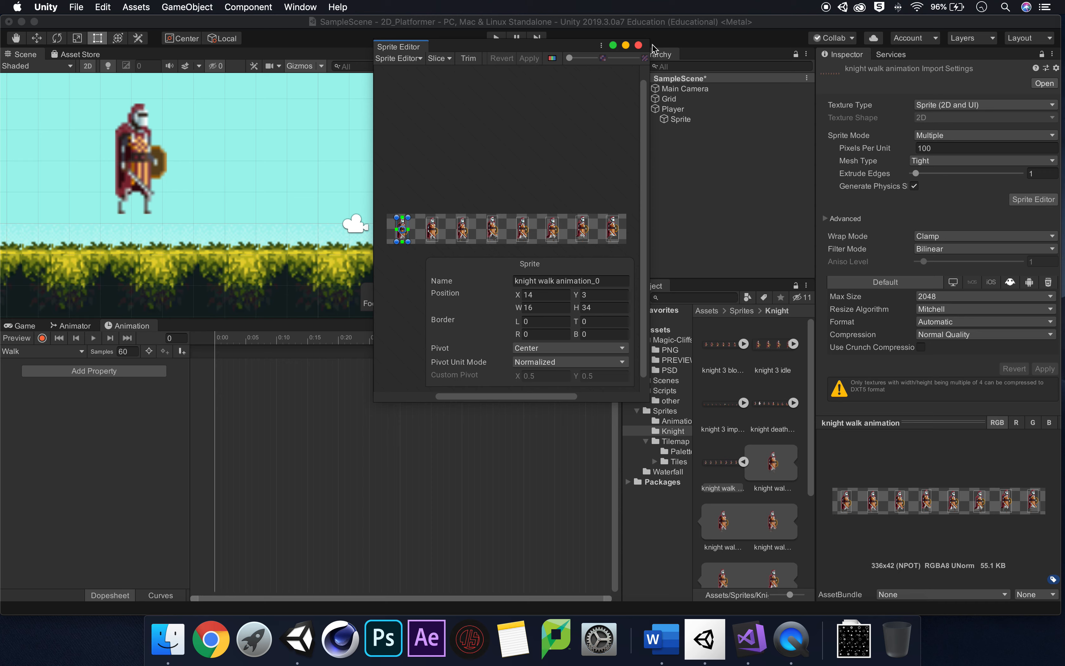
left_click(639, 45)
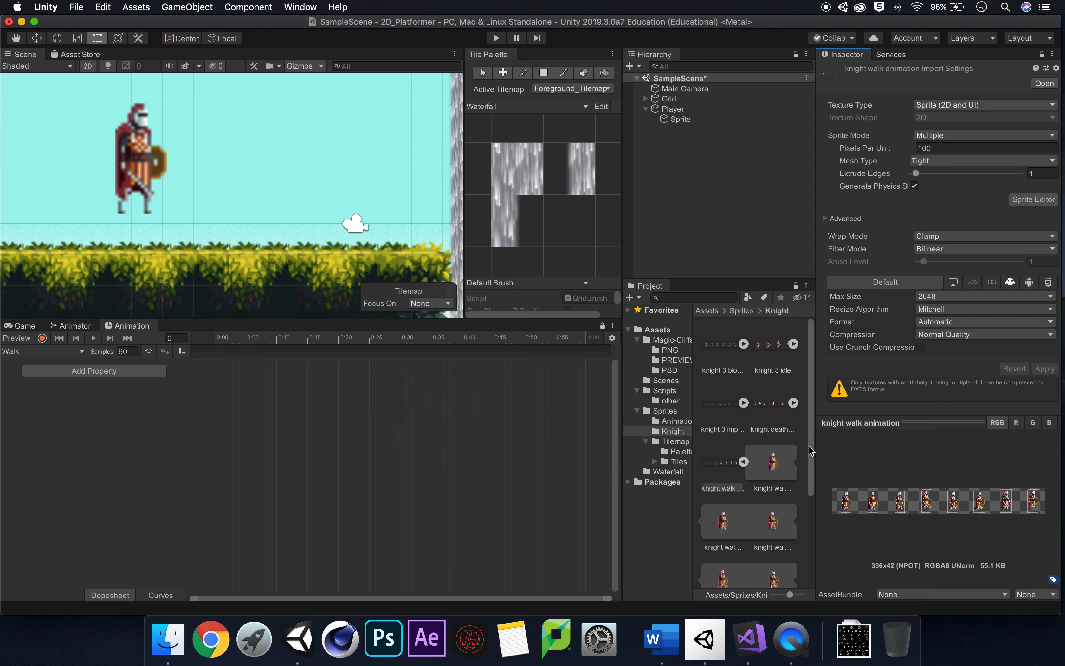
Record all eight sliced knight walk animation sprites into the Walk clip's timeline, starting at frame 0
left_click_drag(813, 430, 811, 493)
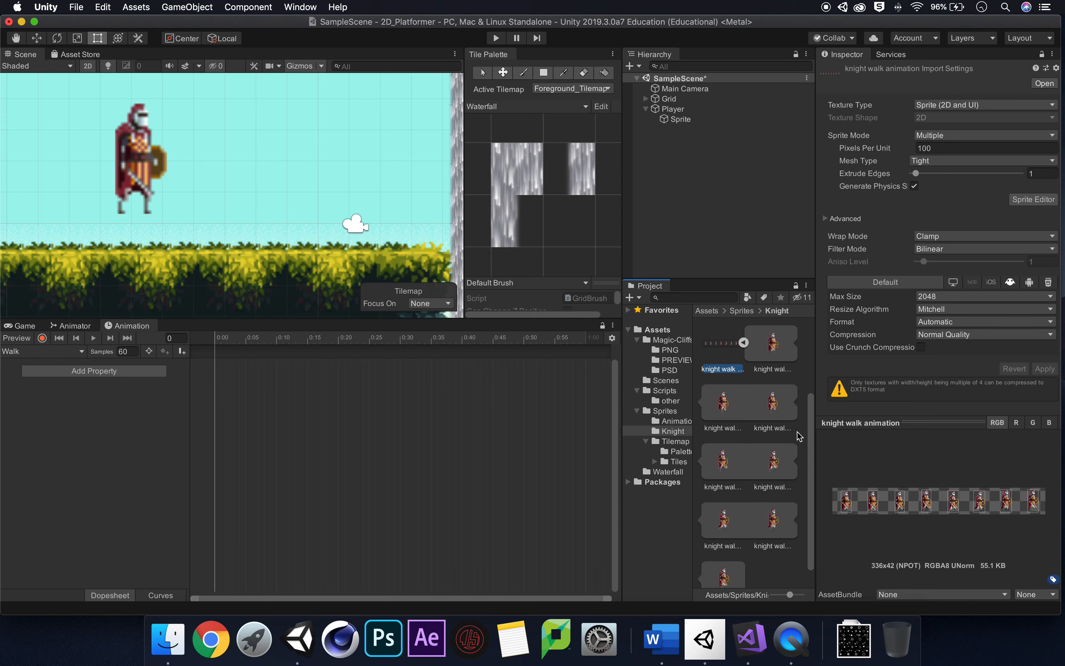
left_click(774, 348)
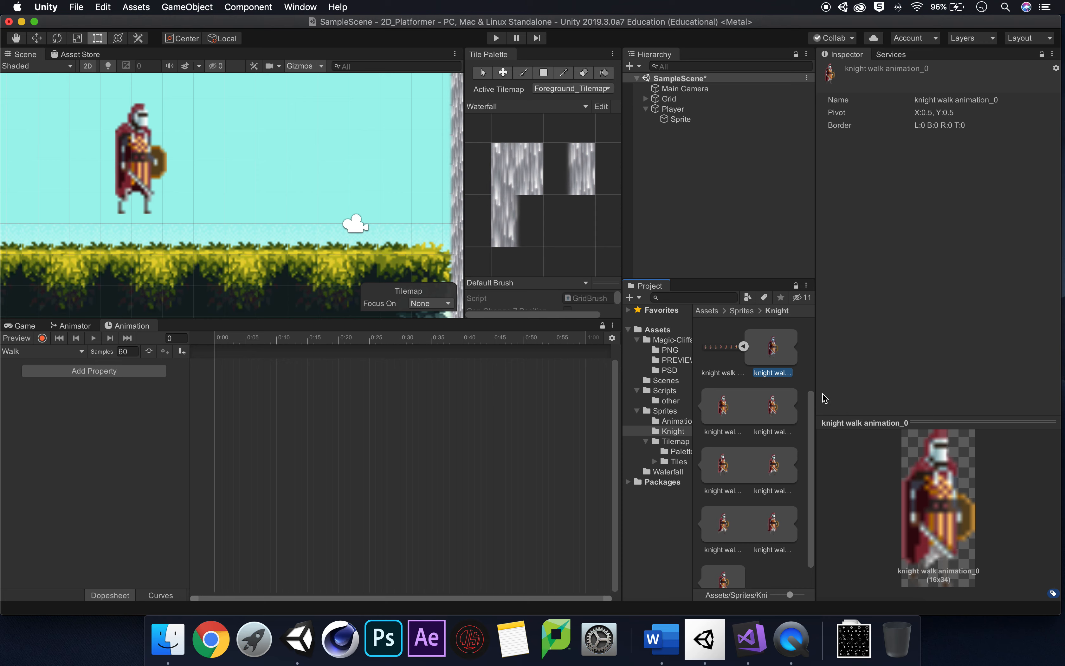
left_click(724, 410, "shift")
left_click(774, 407, "shift")
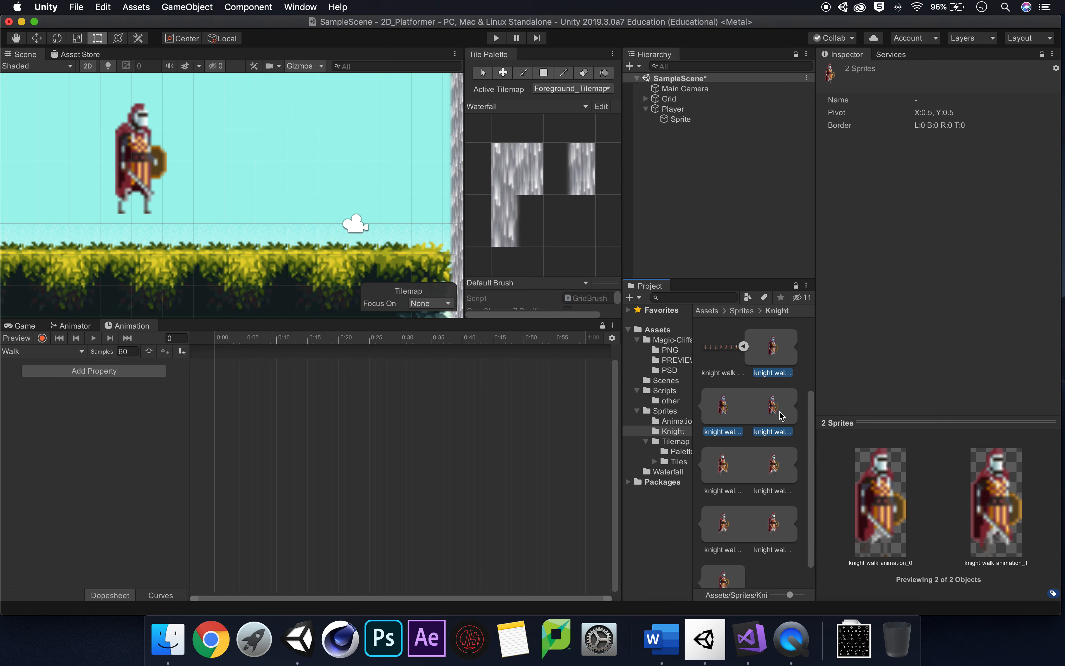
left_click(724, 467, "shift")
left_click(773, 467, "shift")
left_click(724, 523, "shift")
left_click(773, 524, "shift")
scroll(727, 573, "down", 2)
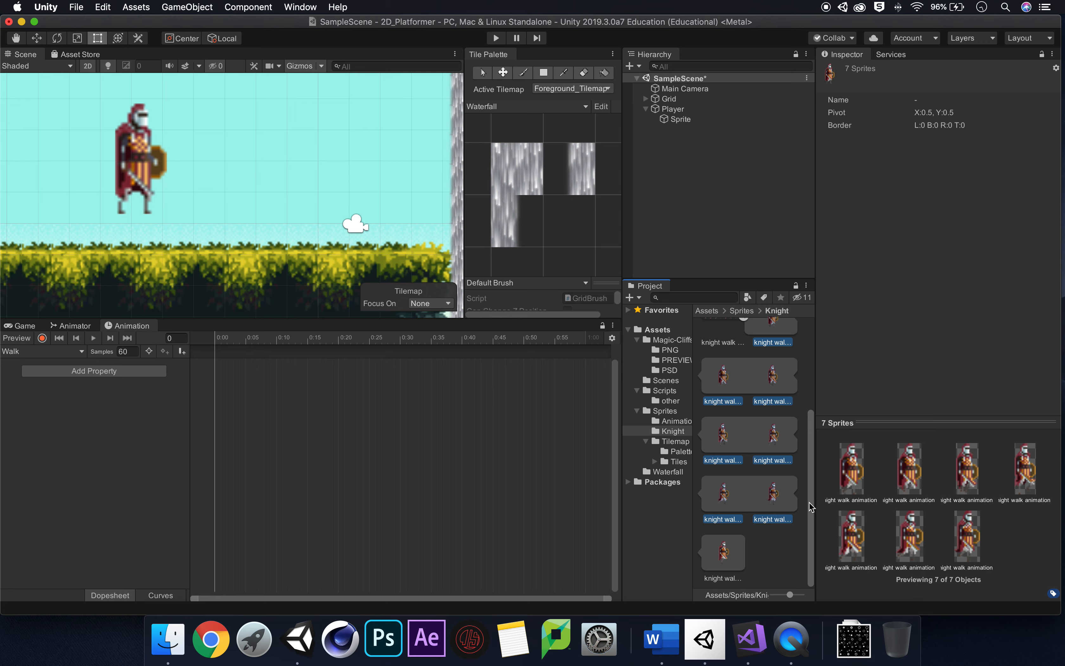
mouse_move(810, 482)
left_mouse_down()
mouse_move(808, 434)
mouse_move(810, 503)
left_mouse_up()
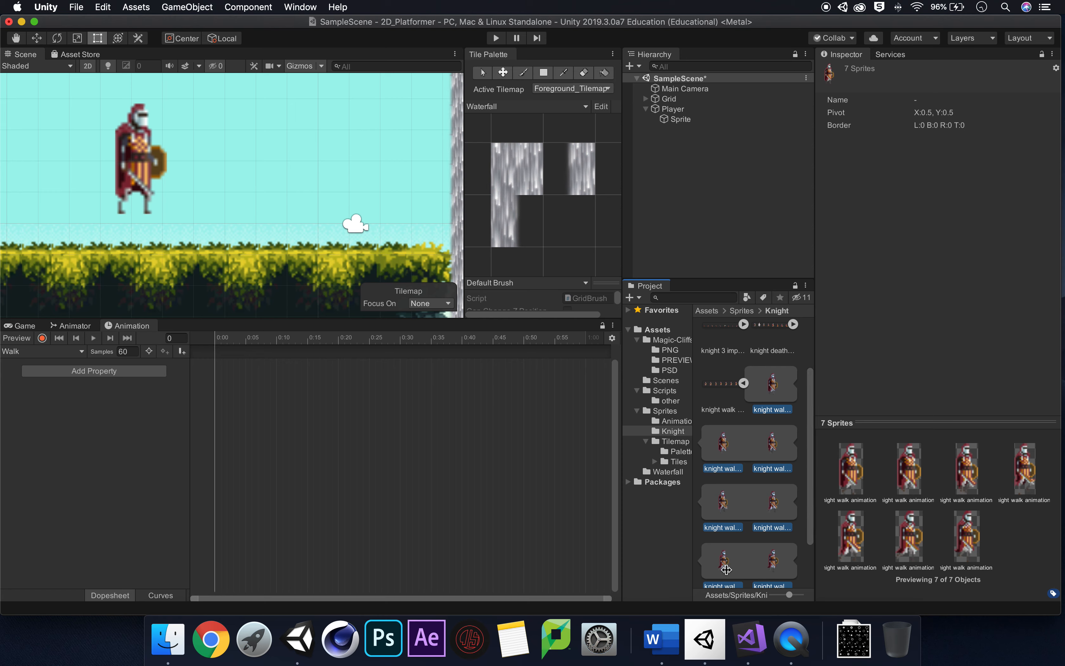
scroll(752, 541, "down", 3)
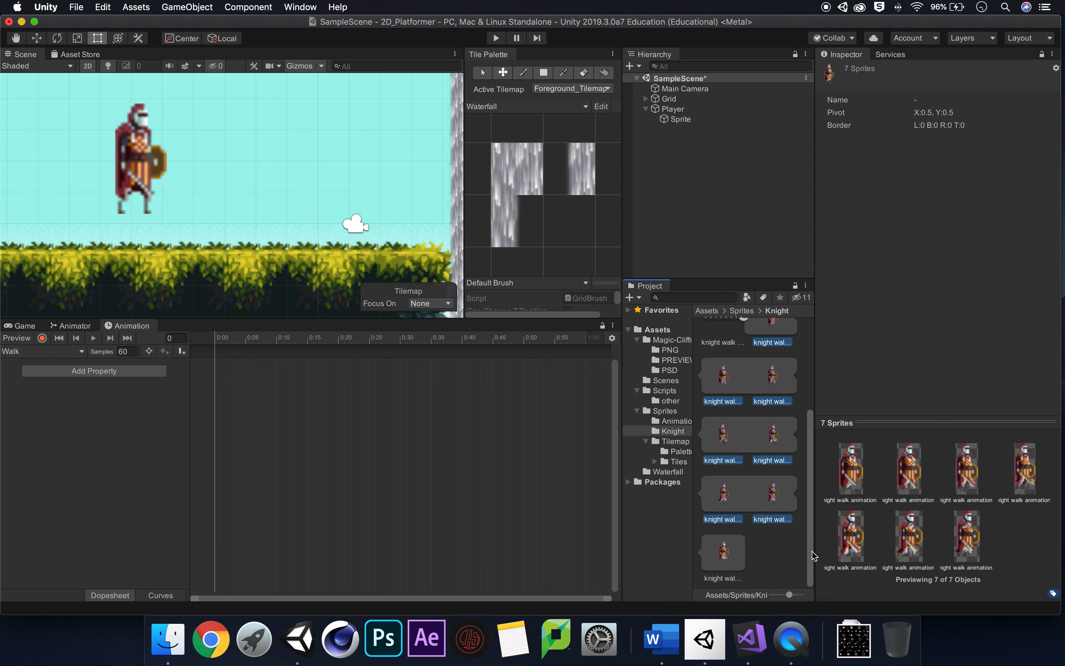
left_click(724, 552, "super")
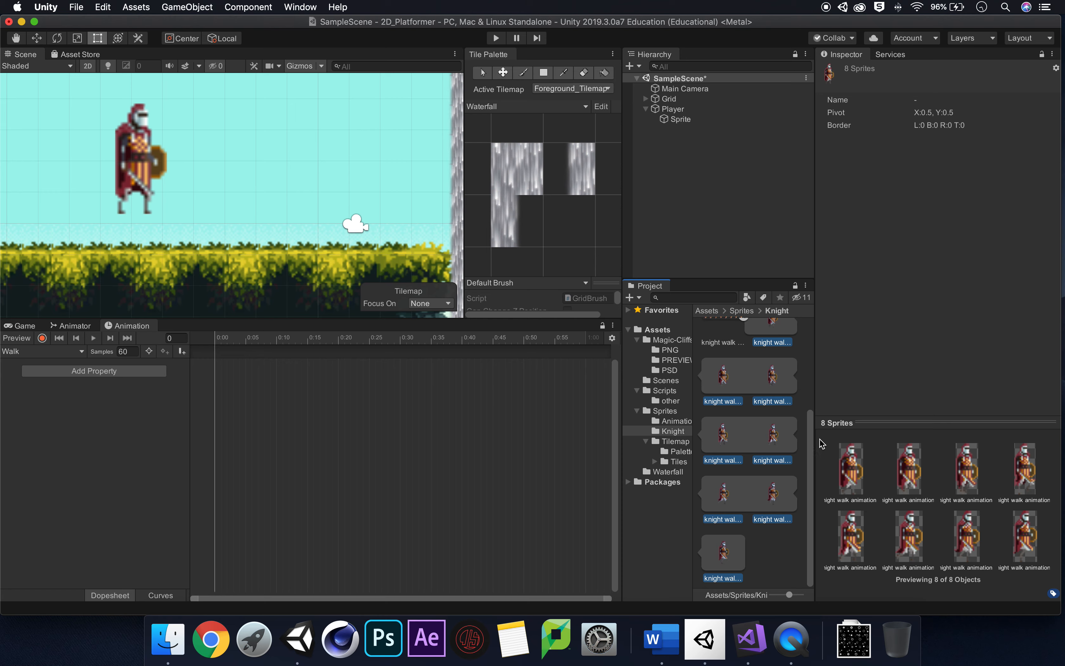
scroll(812, 460, "up", 3)
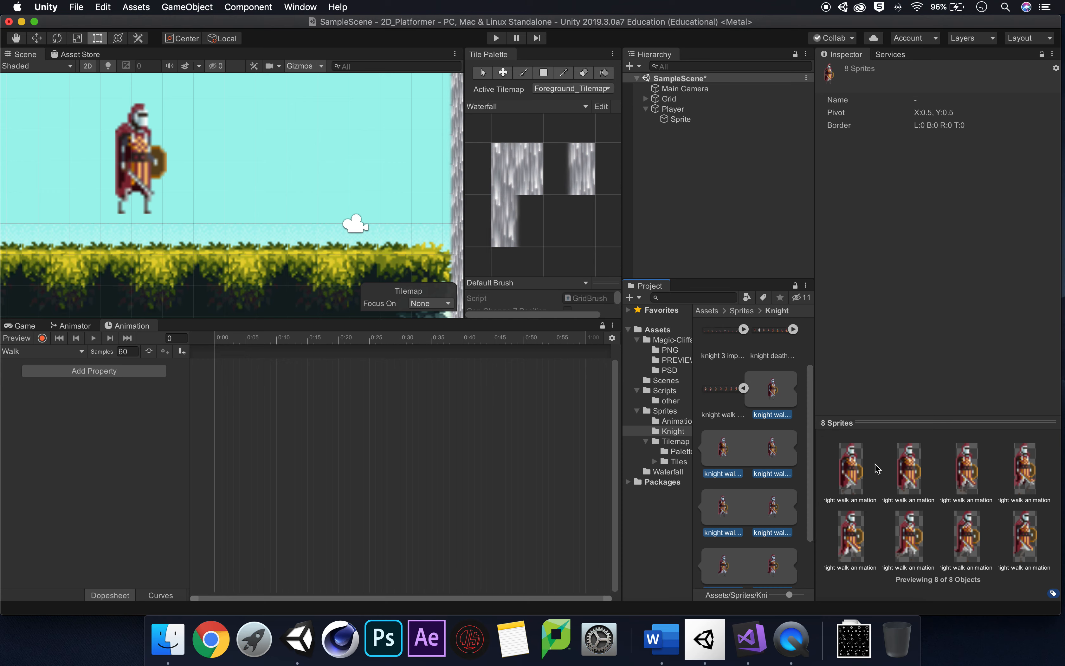
left_click(42, 338)
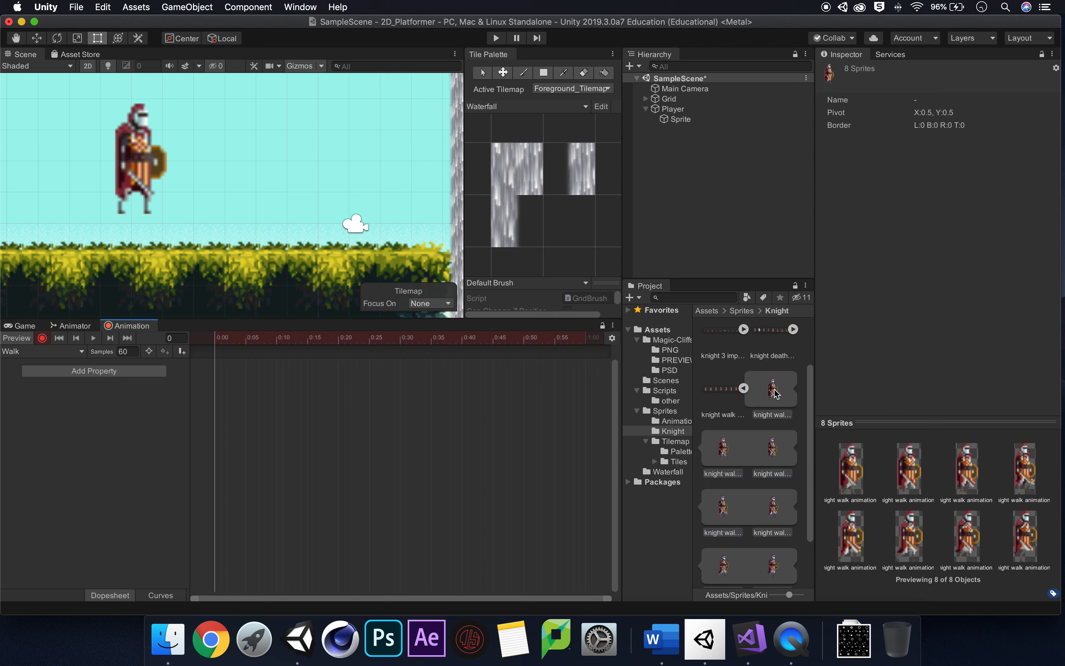
left_click_drag(775, 390, 243, 378)
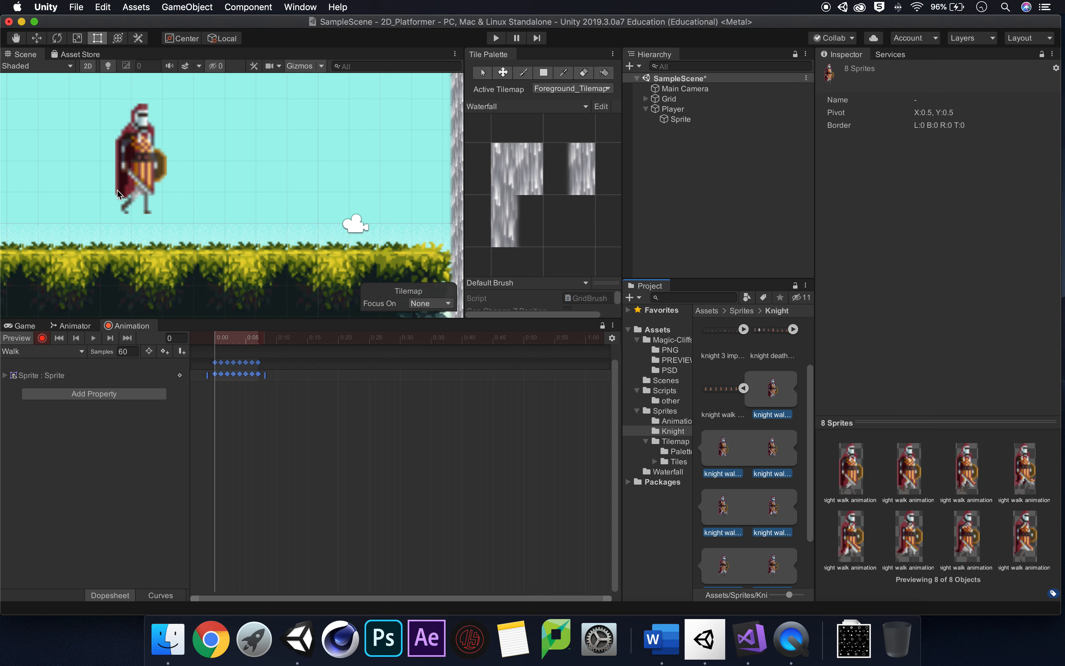
Set the Walk clip's sample rate to 8 and preview its playback with recording turned off
left_click(128, 351)
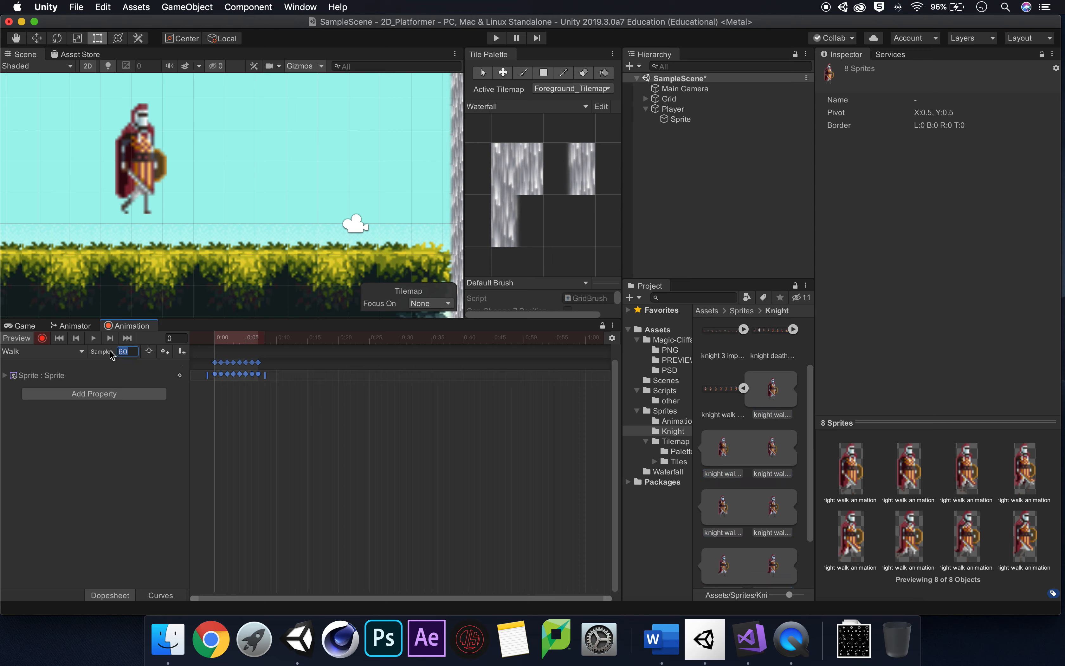
key("Return")
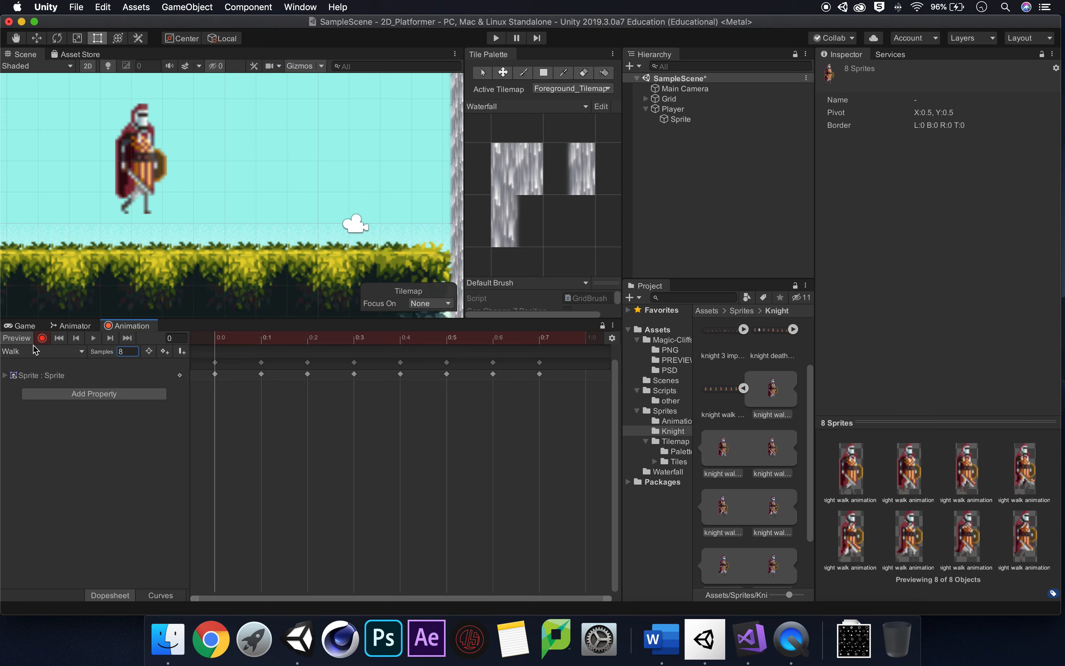
left_click(42, 338)
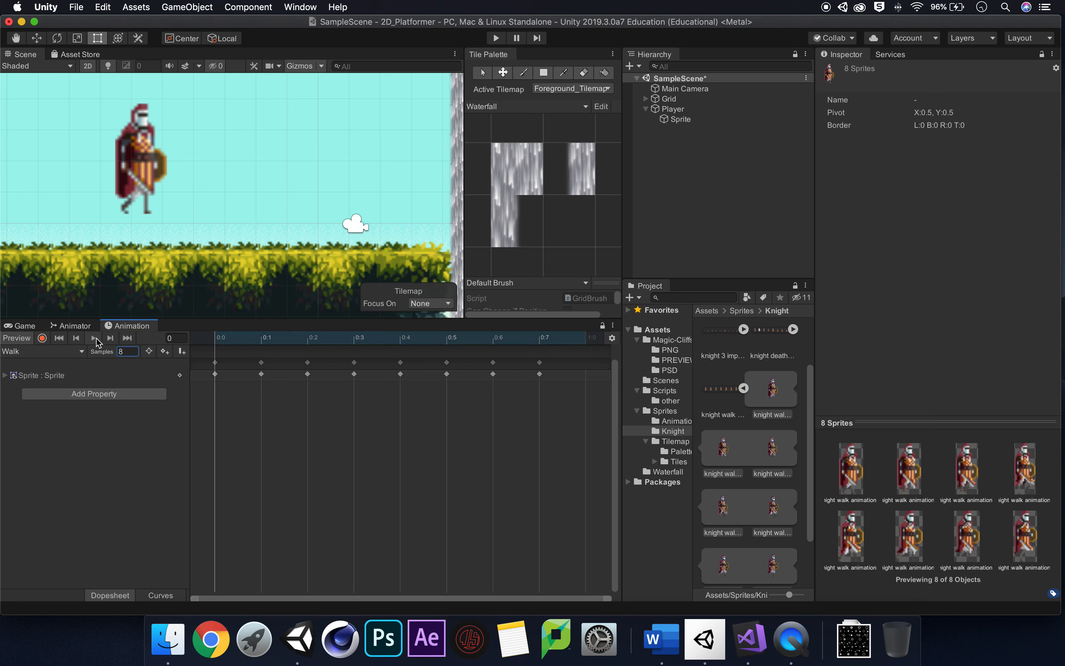
left_click(95, 338)
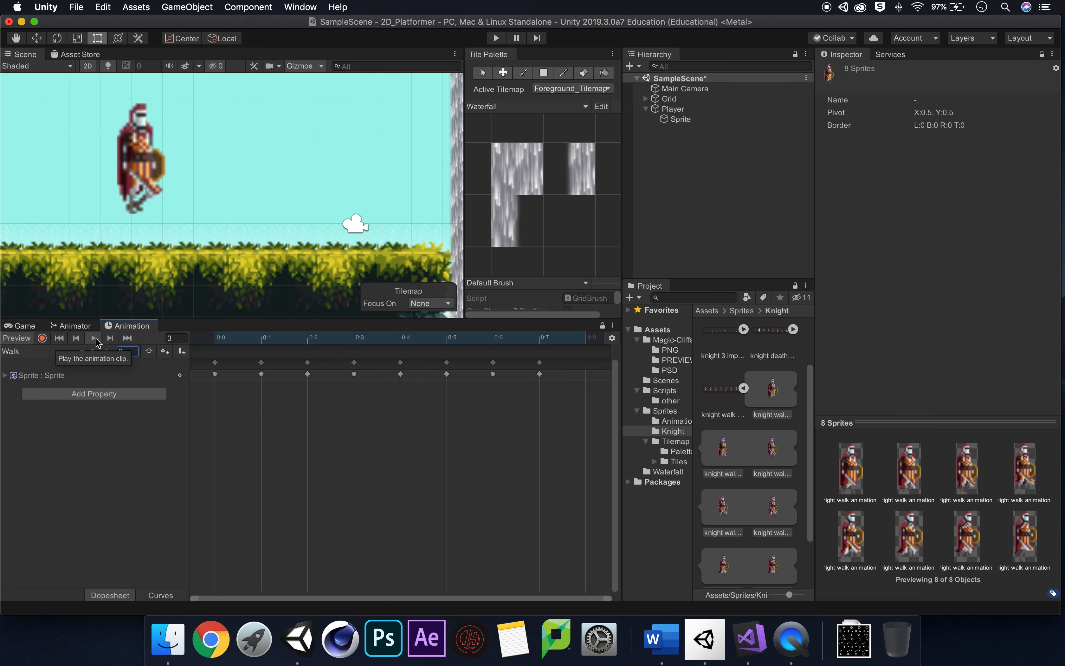
left_click(94, 338)
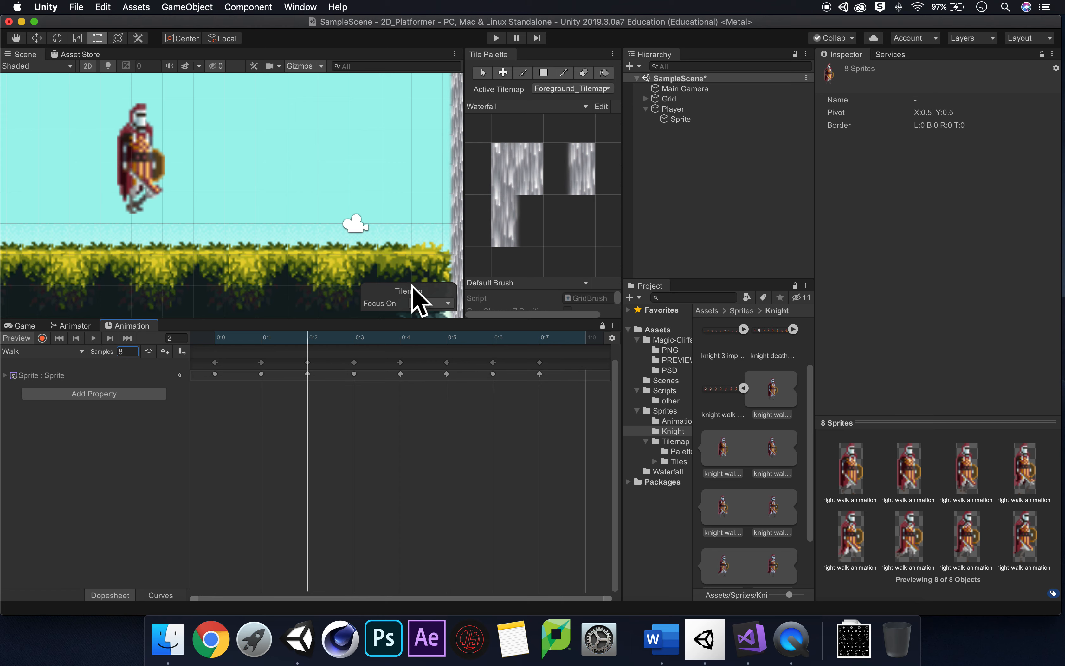
Arrange the Walk state directly beneath the Idle state in the Animator graph
left_click(69, 325)
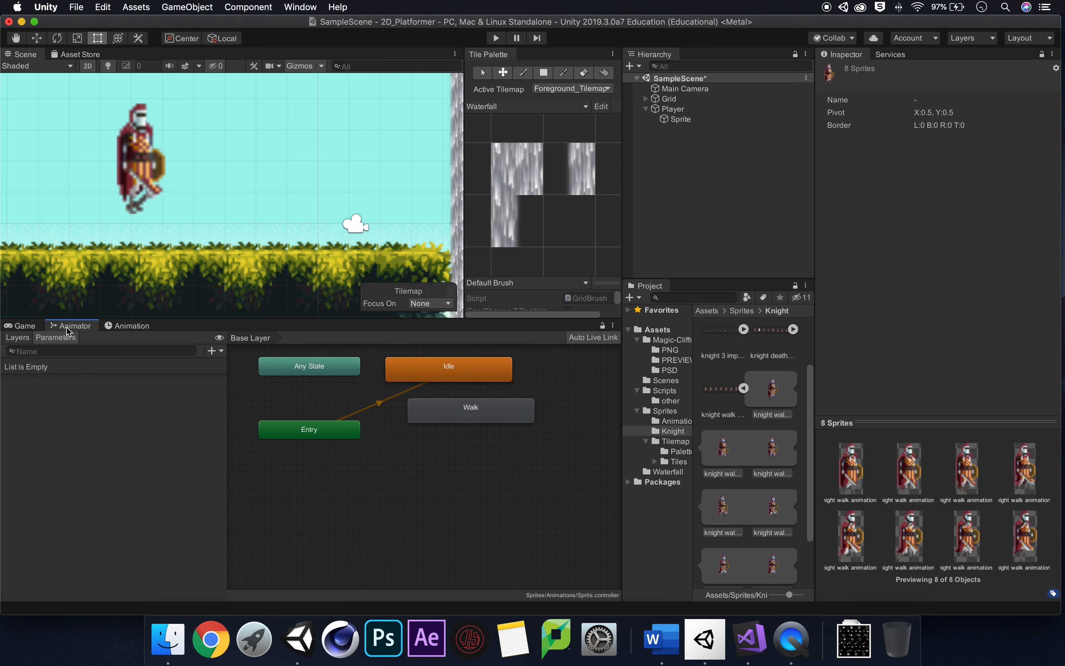
left_click_drag(517, 415, 493, 438)
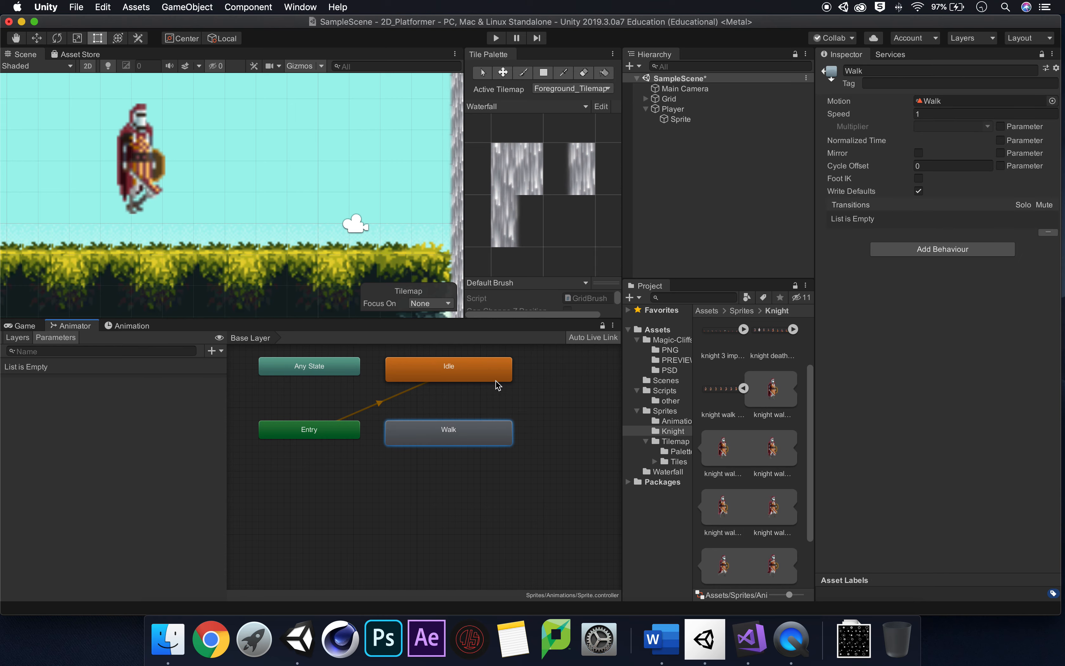
left_click_drag(496, 381, 493, 386)
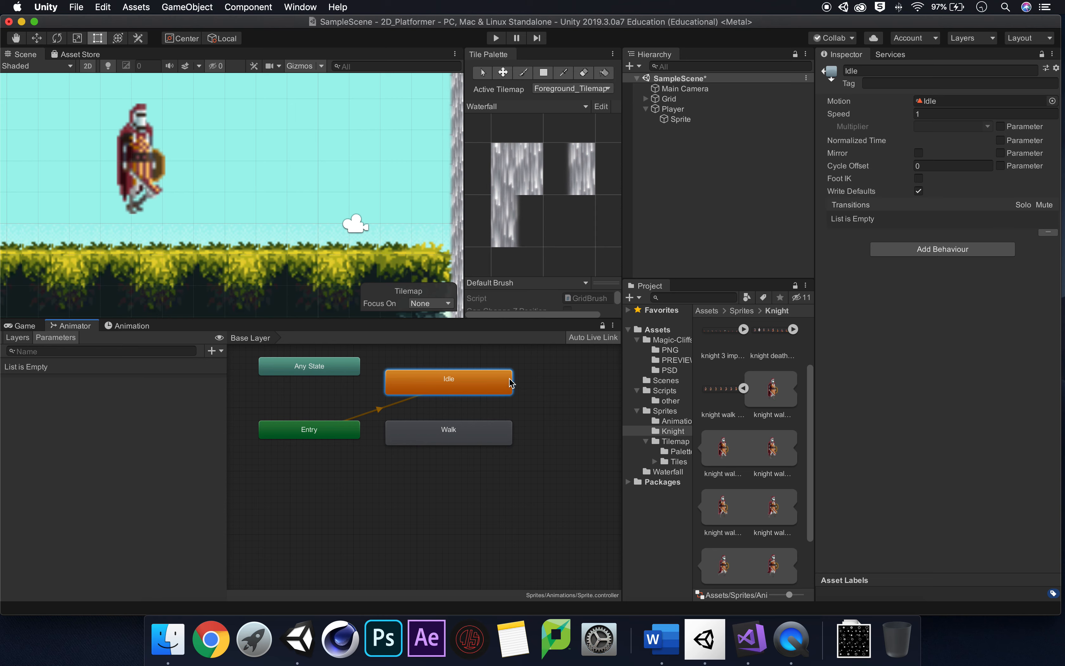
Create transitions in both directions between the Idle and Walk states
right_click(485, 382)
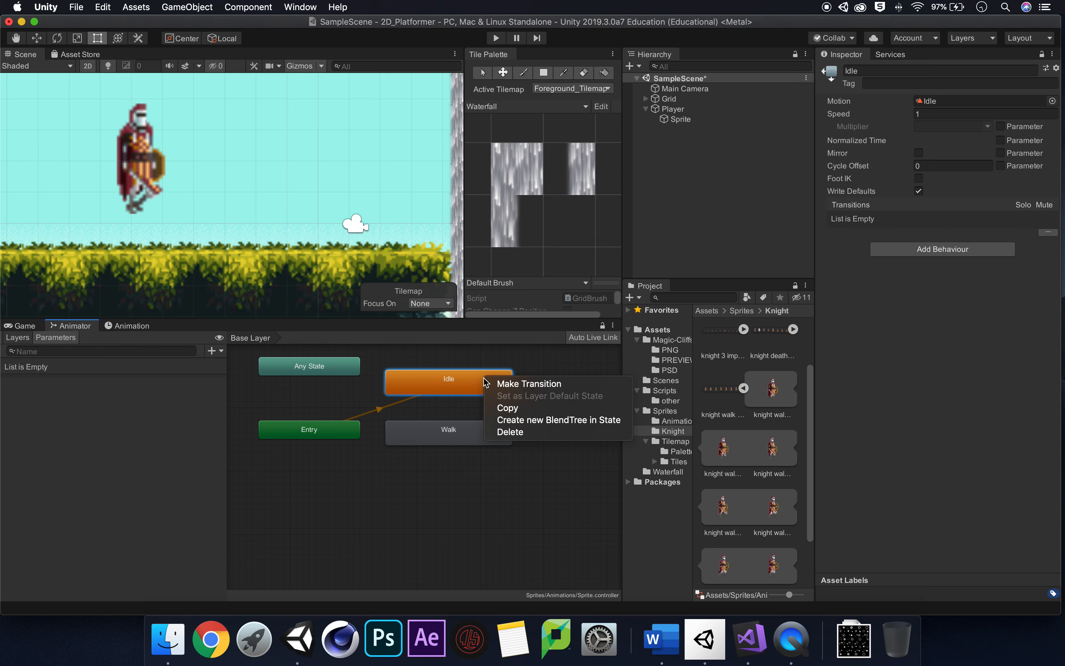
left_click(559, 390)
left_click(464, 435)
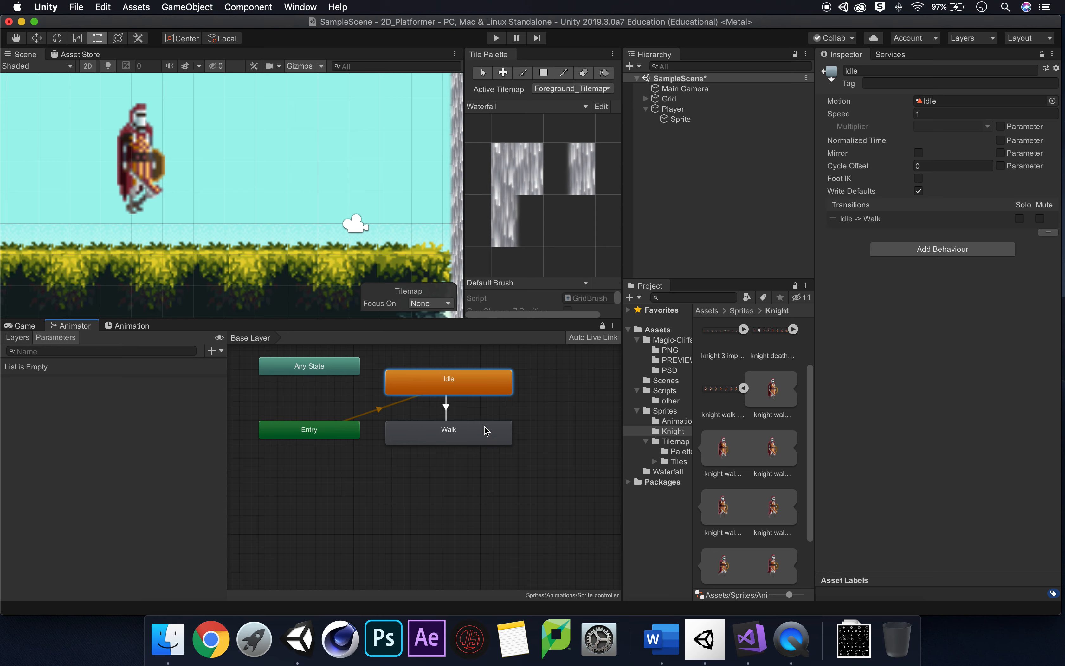
left_click_drag(500, 375, 495, 373)
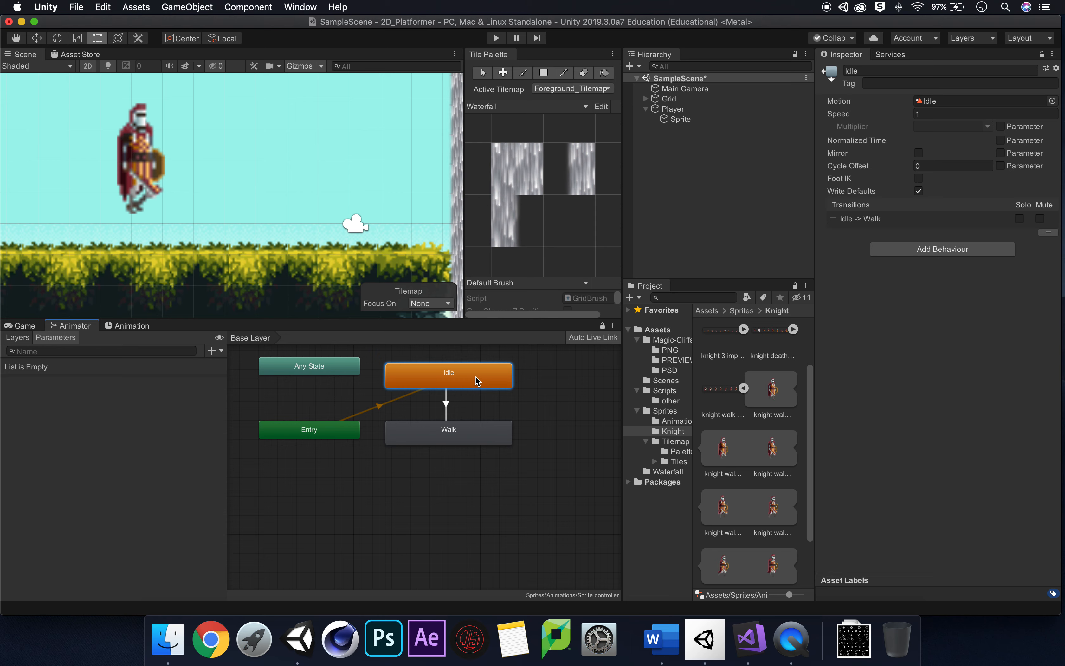
left_click(466, 434)
right_click(468, 435)
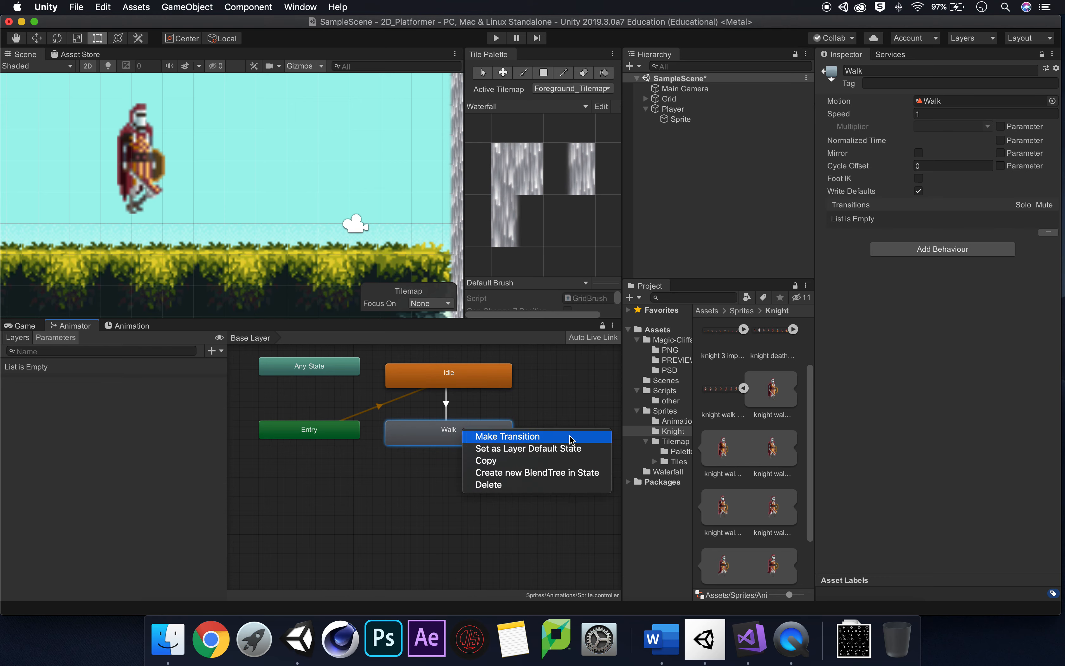
left_click(469, 435)
left_click(488, 382)
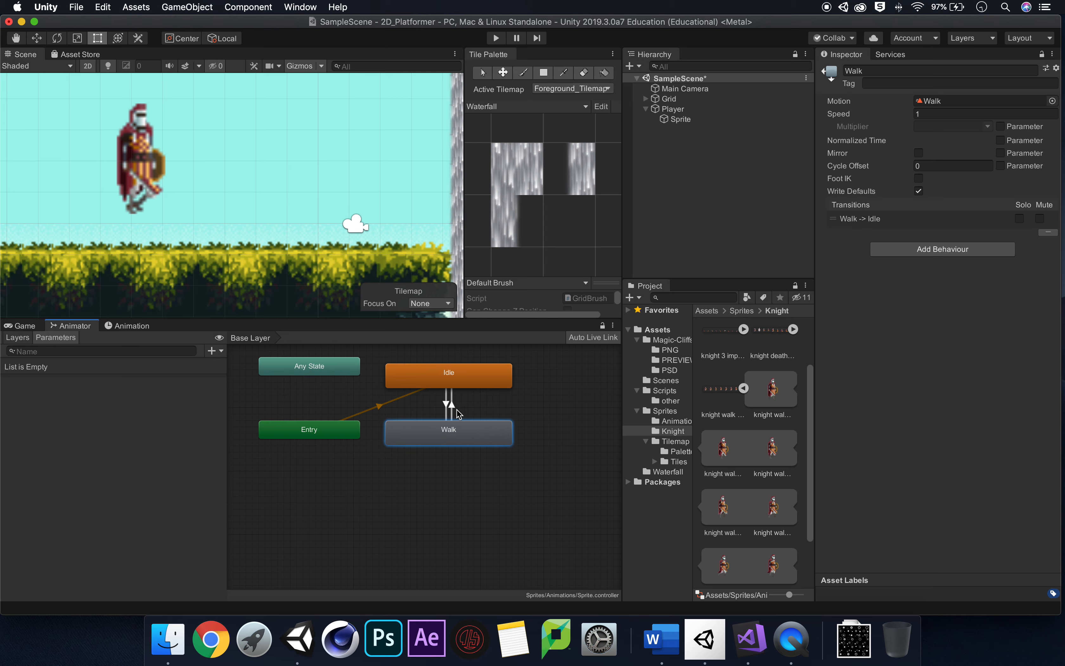
Inspect the Idle to Walk transition and play its preview in 2D mode
left_click(445, 402)
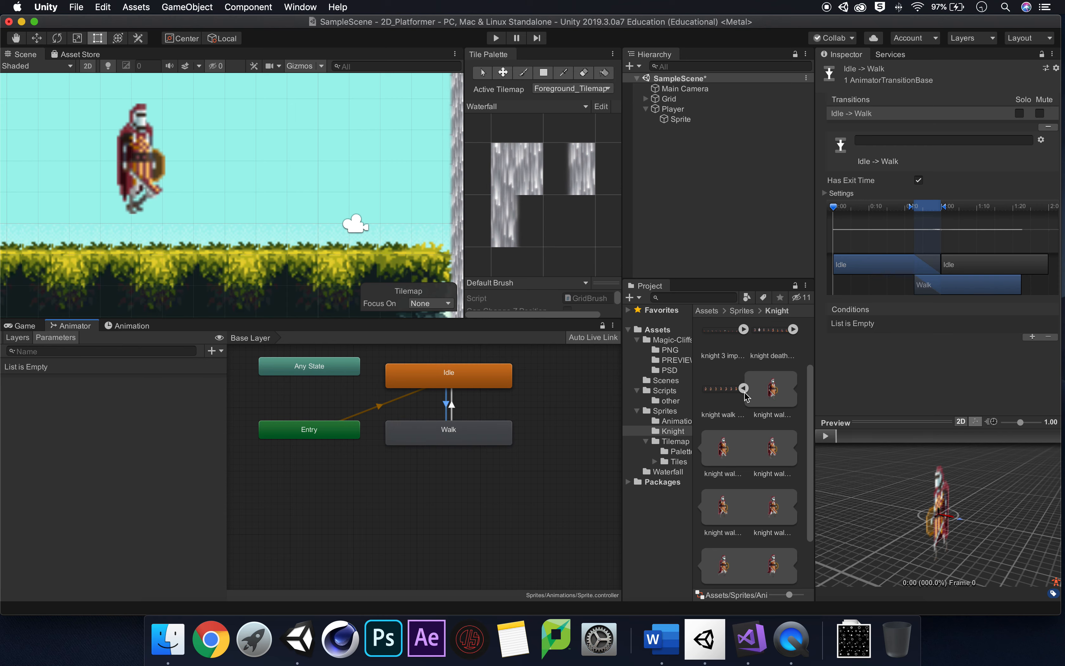
left_click(960, 422)
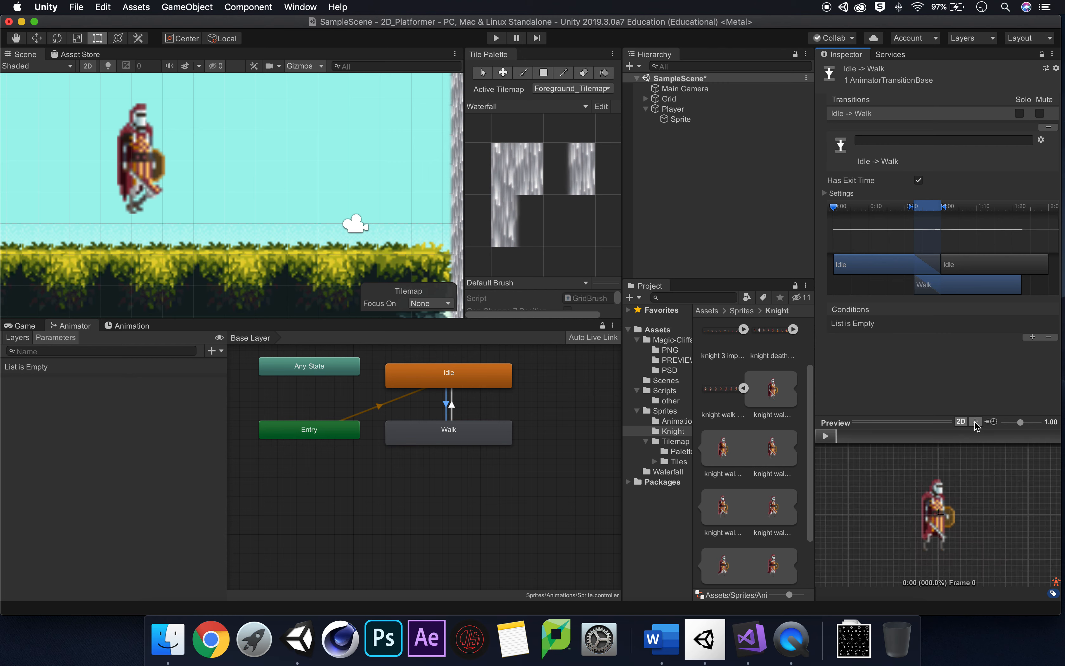
left_click(974, 422)
left_click(965, 422)
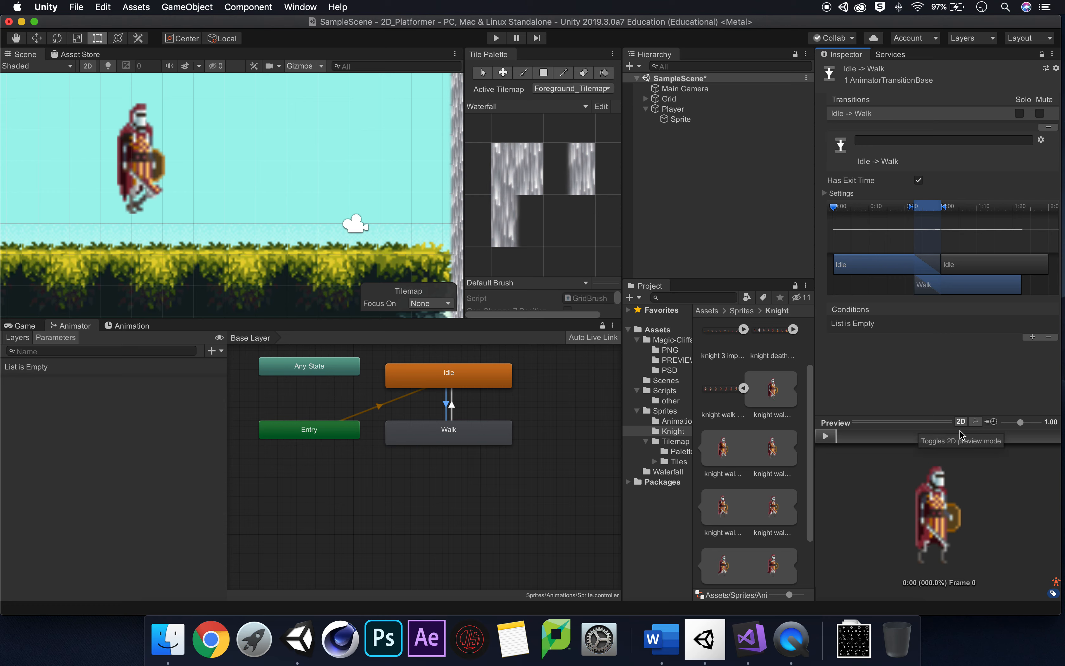
left_click(963, 422)
left_click(827, 436)
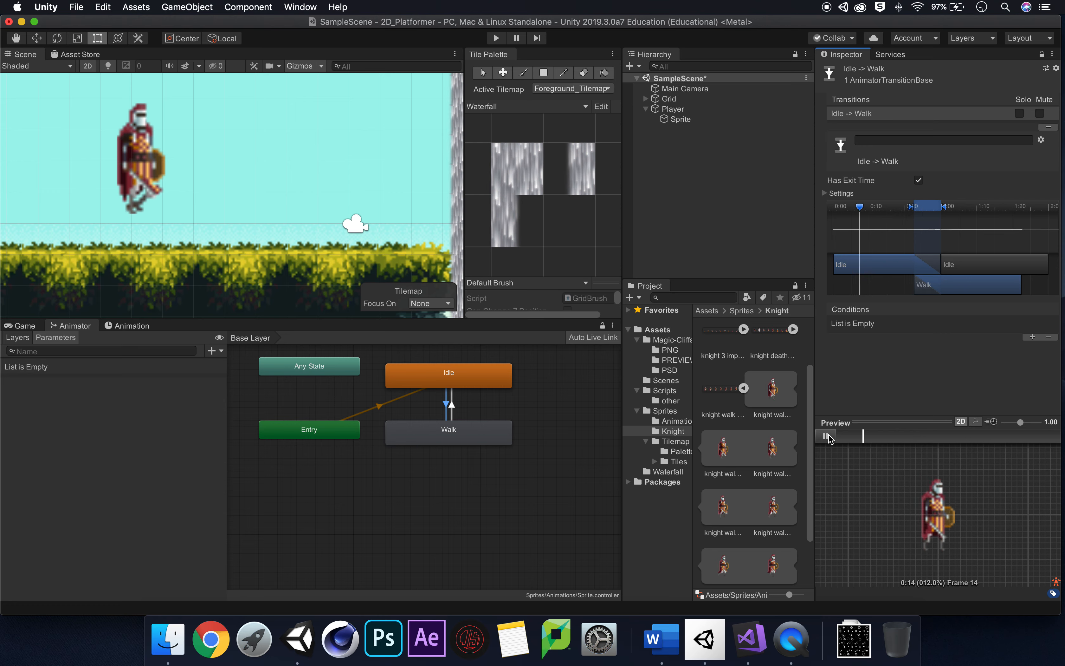
left_click(827, 436)
Inspect the Walk to Idle transition and play its preview
left_click(452, 406)
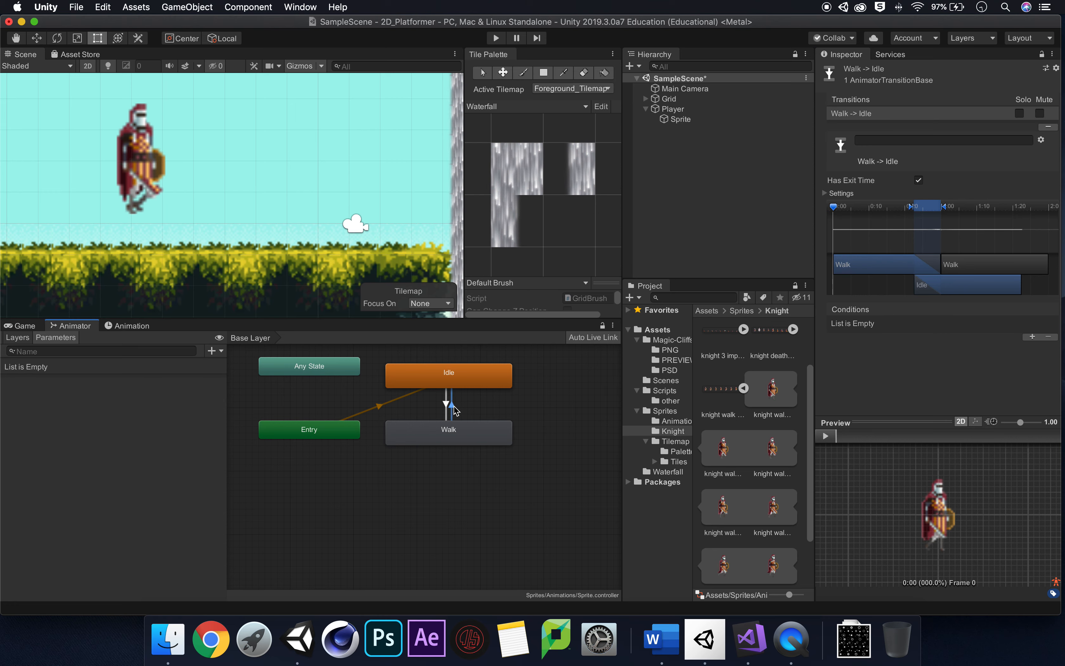
left_click(831, 438)
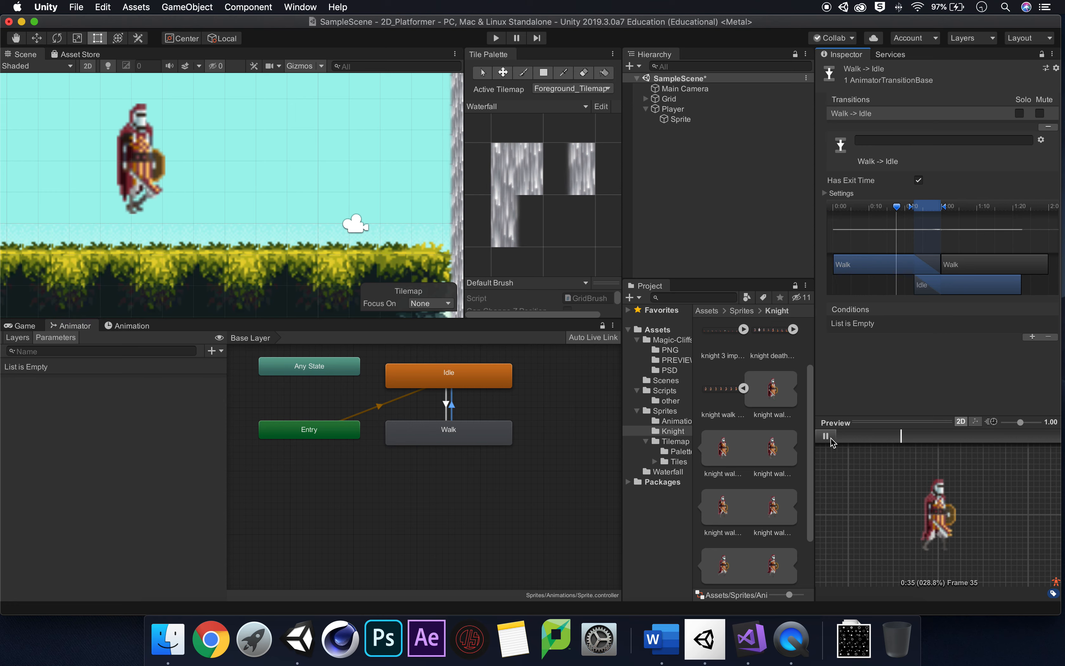
left_click(831, 439)
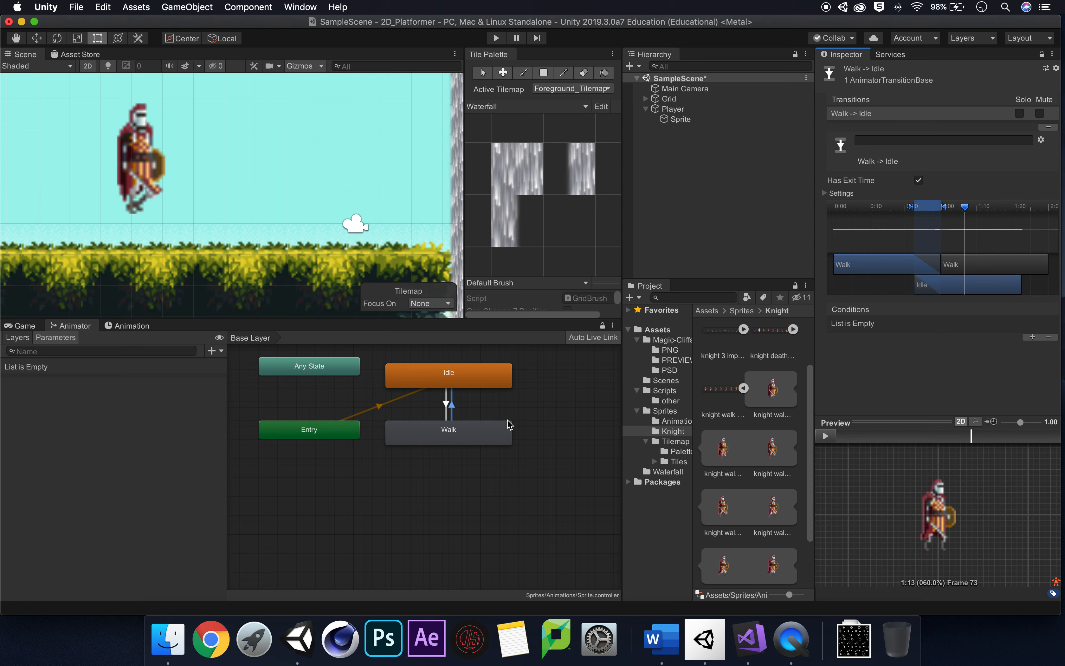
Add a float parameter named Move to the Animator controller
left_click(91, 349)
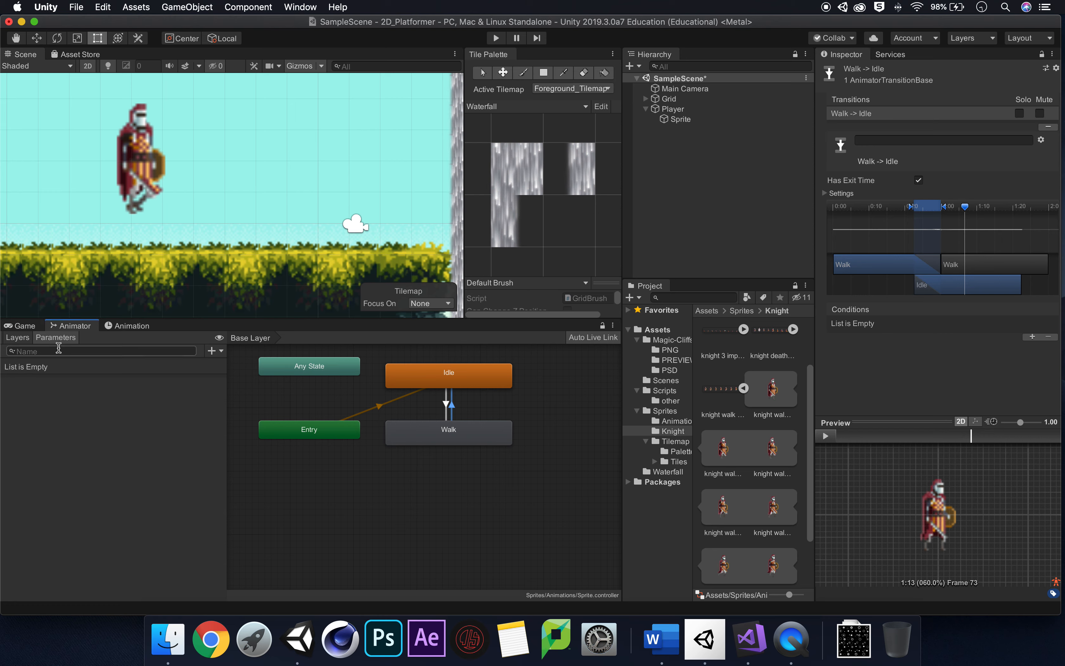
left_click(222, 350)
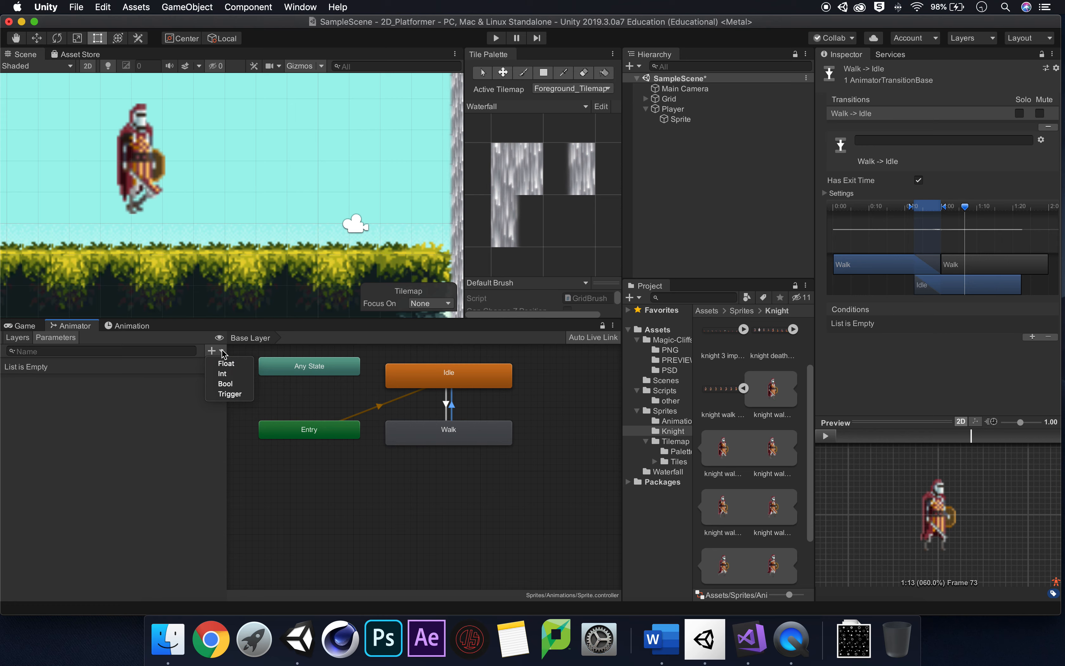
left_click(240, 366)
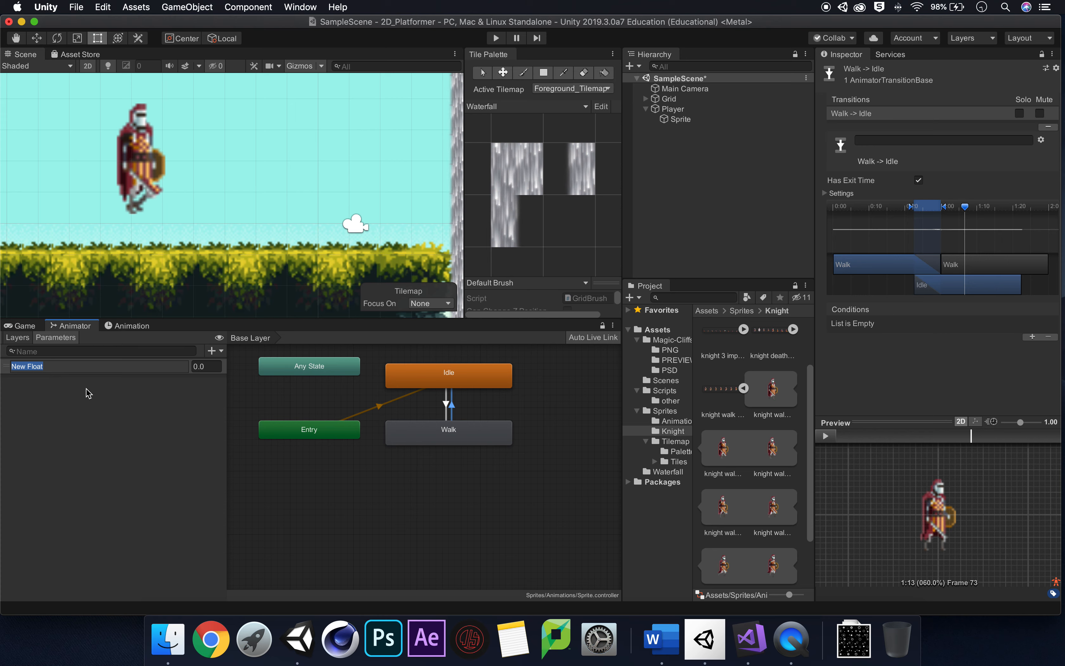
type("Move")
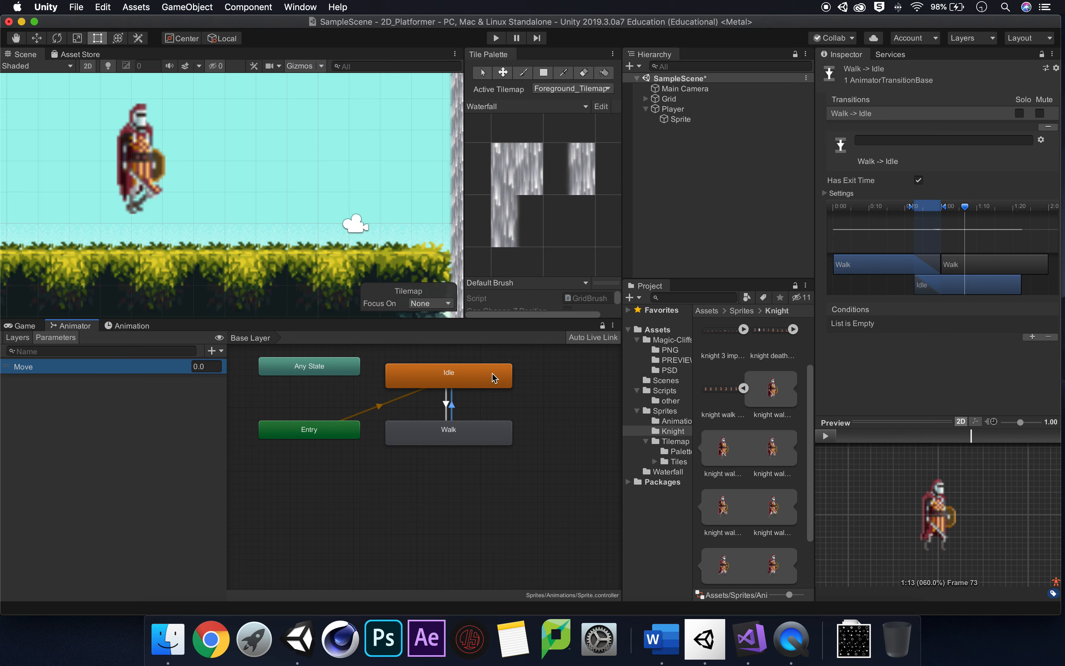
Add a condition to the Idle to Walk transition requiring Move to be Greater than 0
left_click(448, 408)
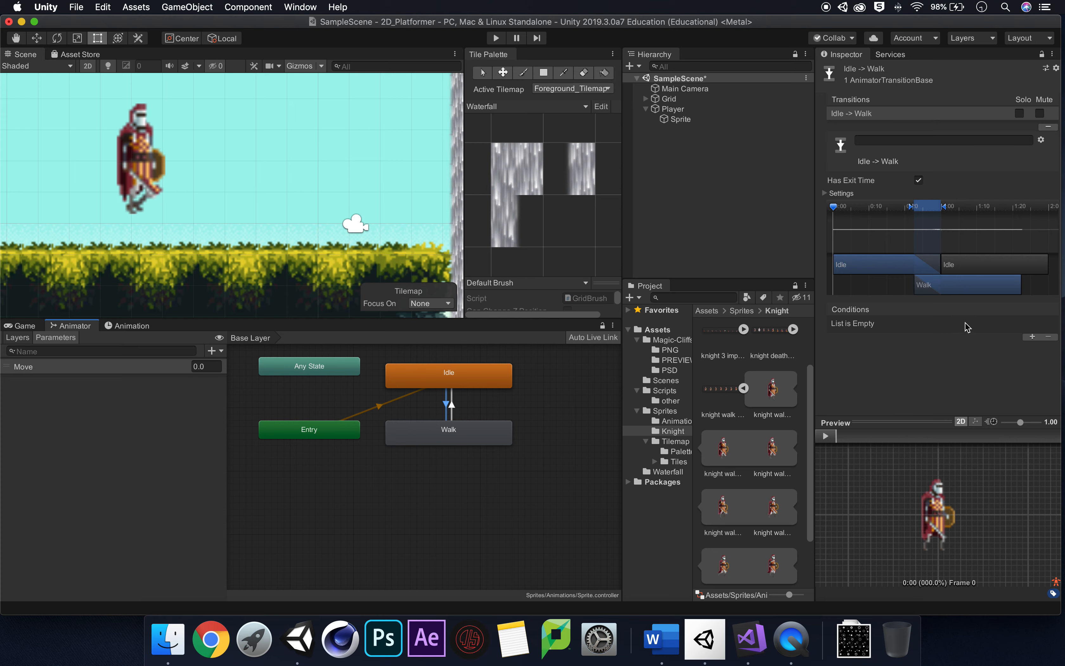
left_click(1033, 338)
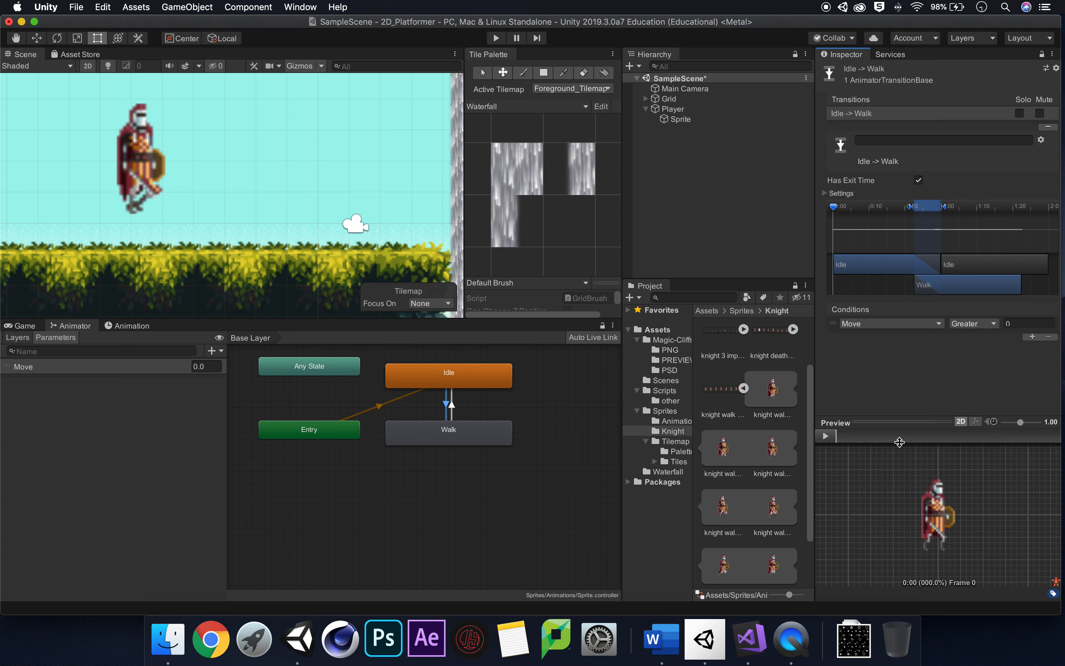
left_click_drag(909, 425, 964, 415)
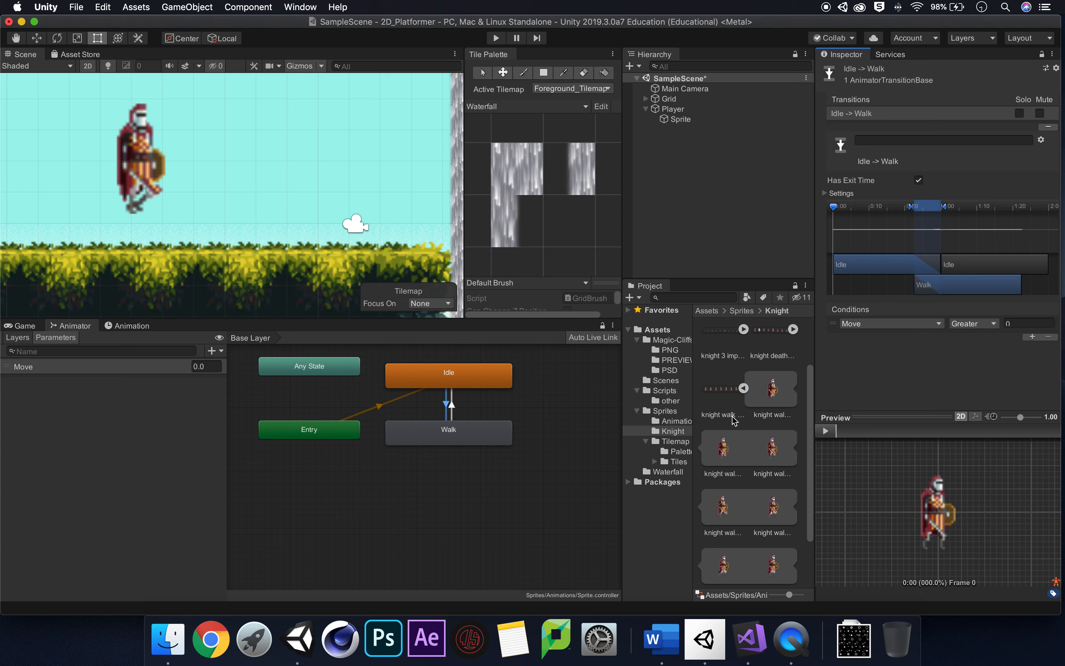
Add a condition to the Walk to Idle transition requiring Move to be Less than 0.1
left_click(452, 407)
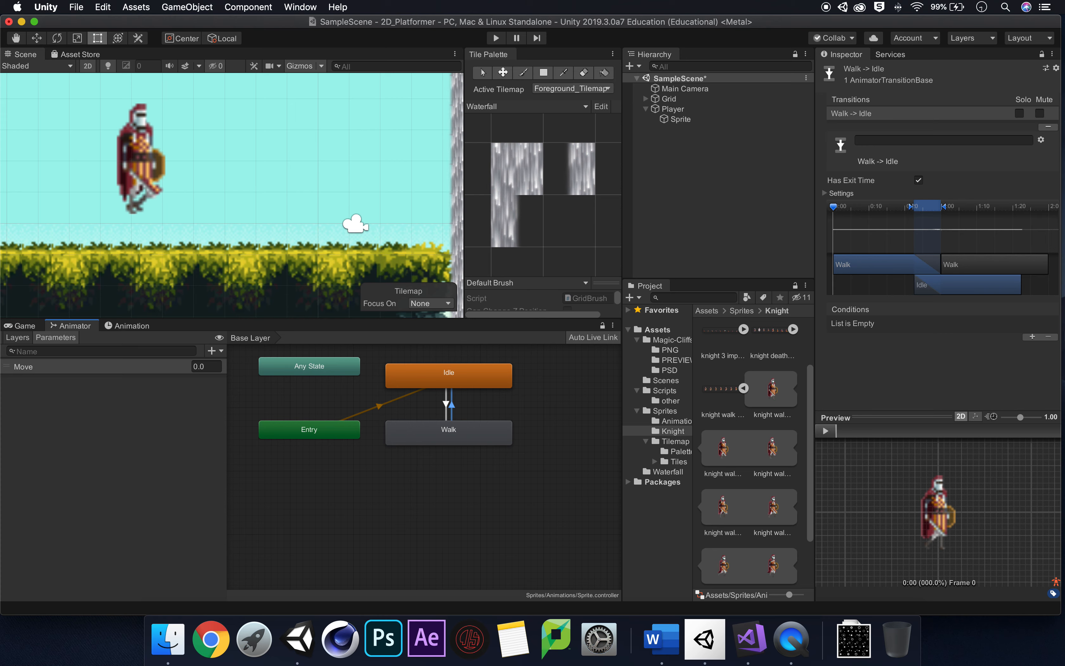
left_click(1032, 337)
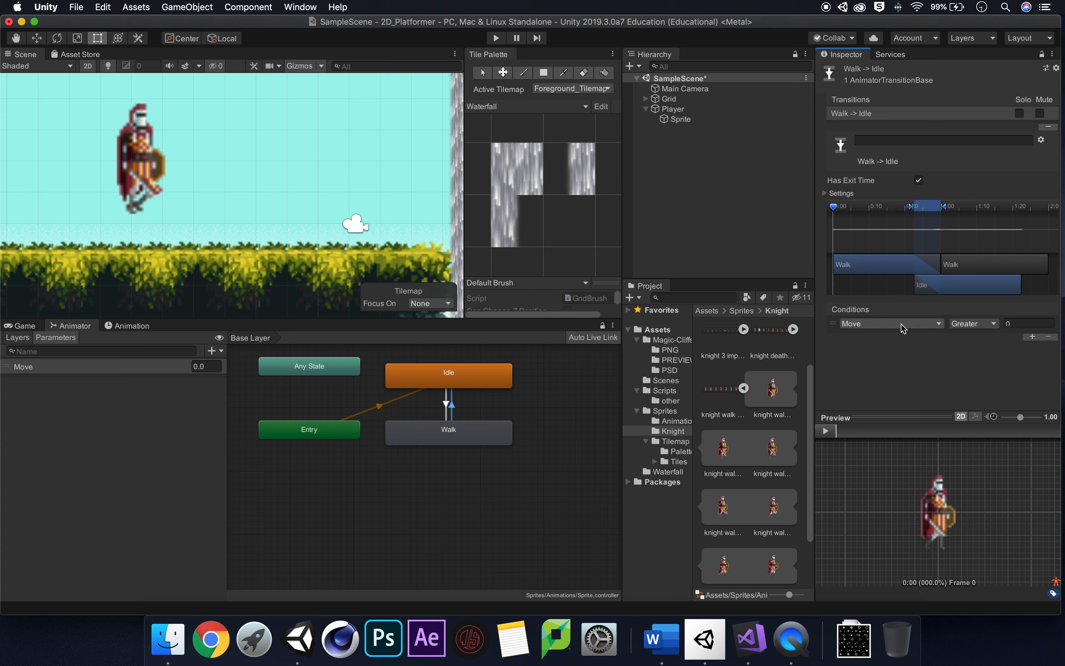
left_click(980, 323)
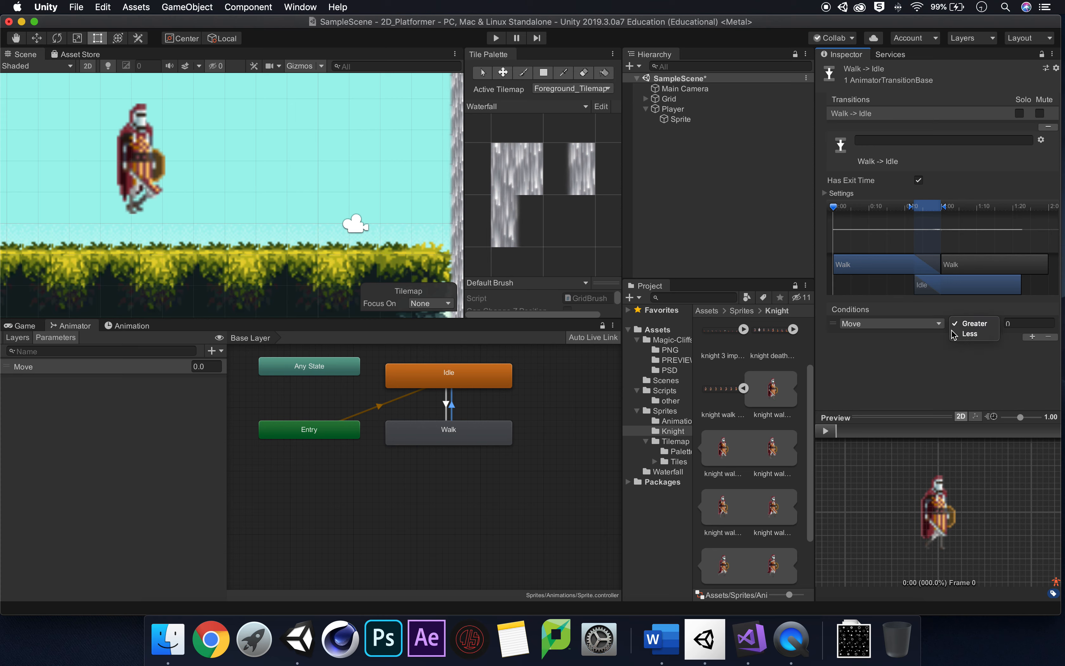
left_click(974, 334)
left_click(1018, 323)
type("0")
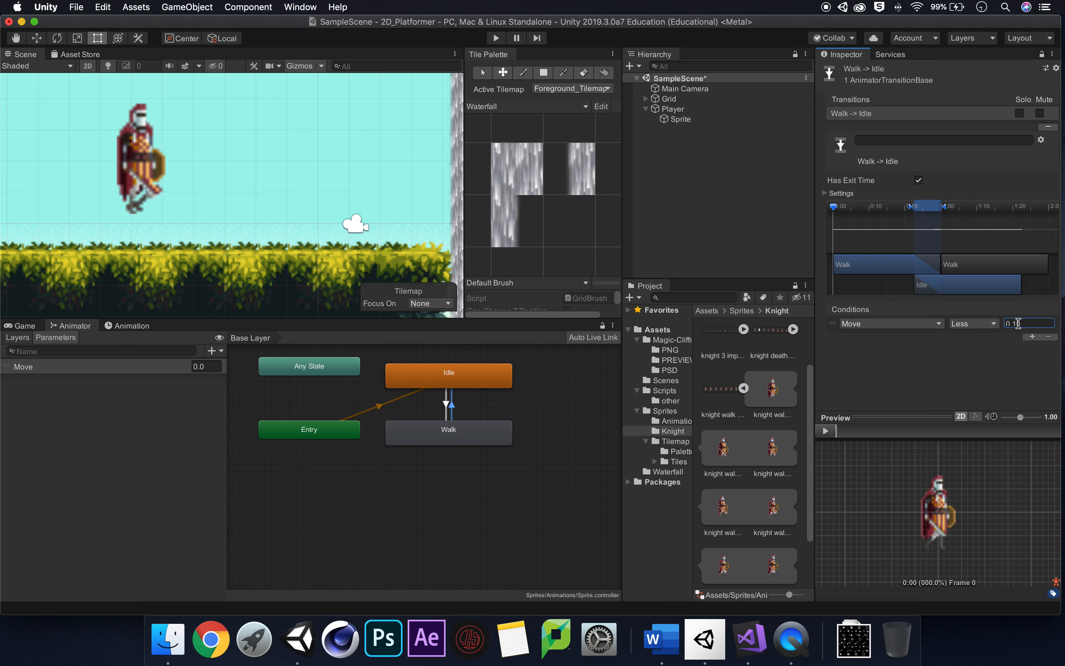
left_click(1015, 359)
Create a C# script named PlayerAnimation in the project's Scripts folder
left_click(743, 388)
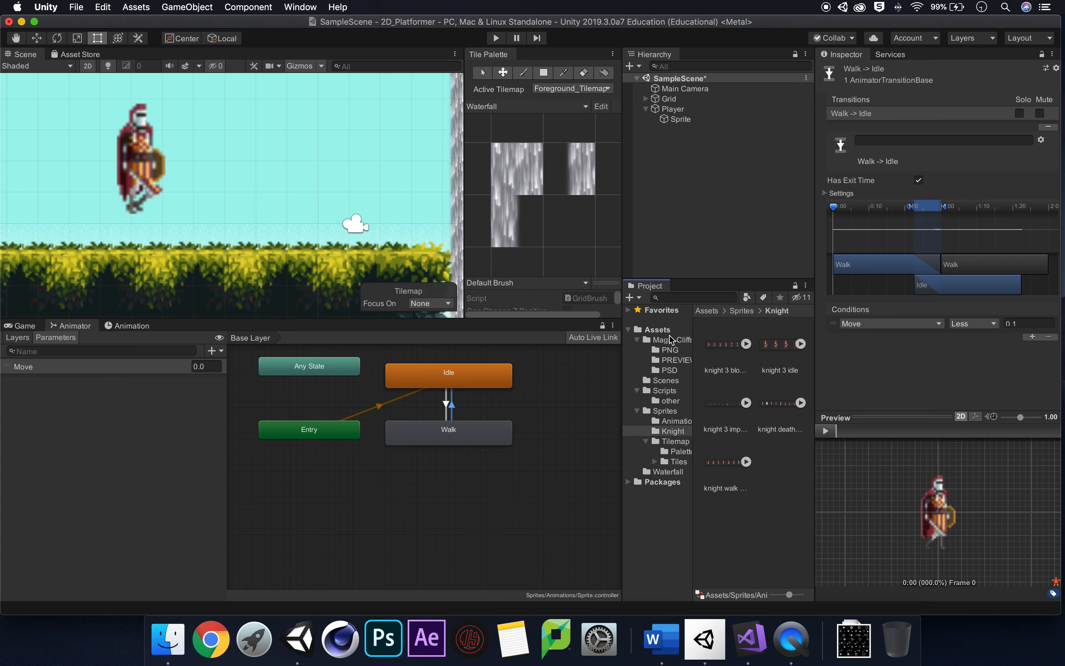
left_click(662, 330)
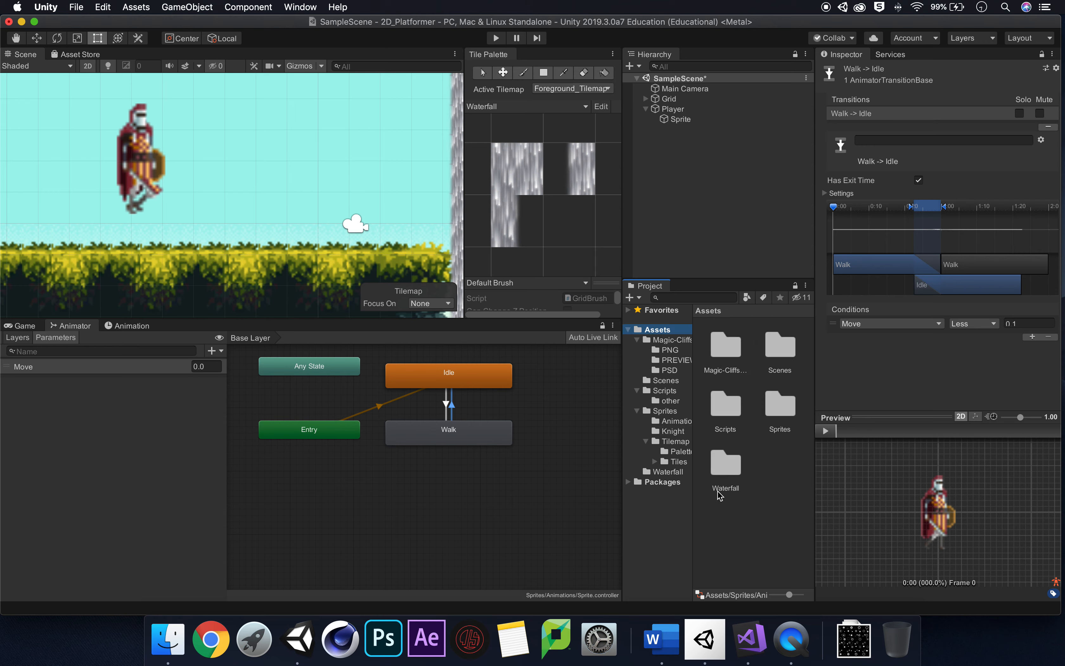
double_click(725, 406)
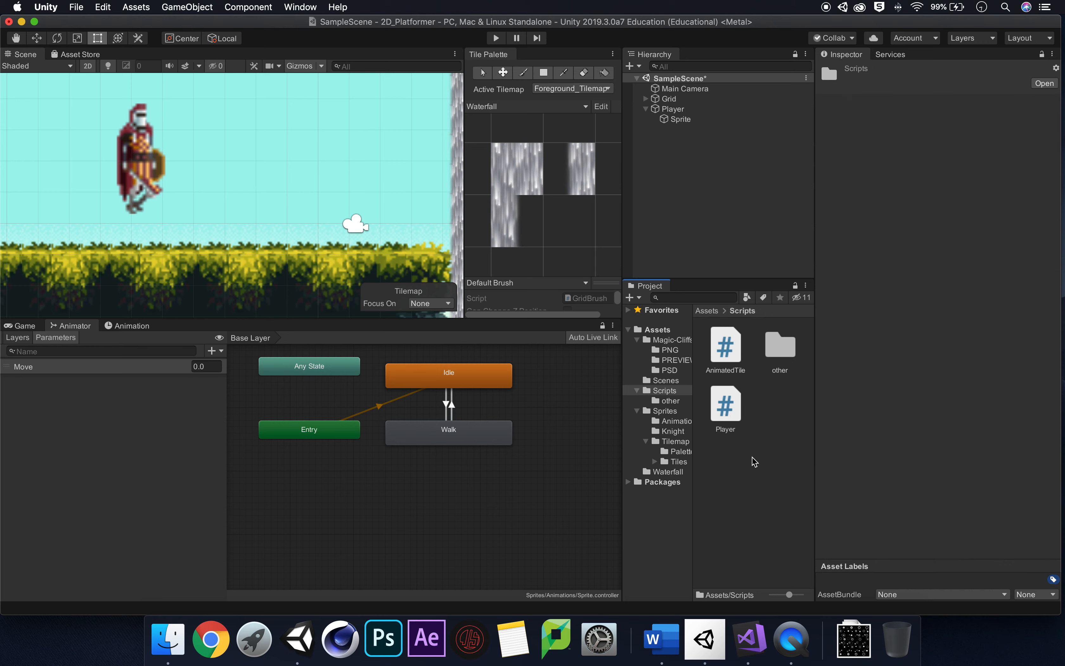
right_click(767, 409)
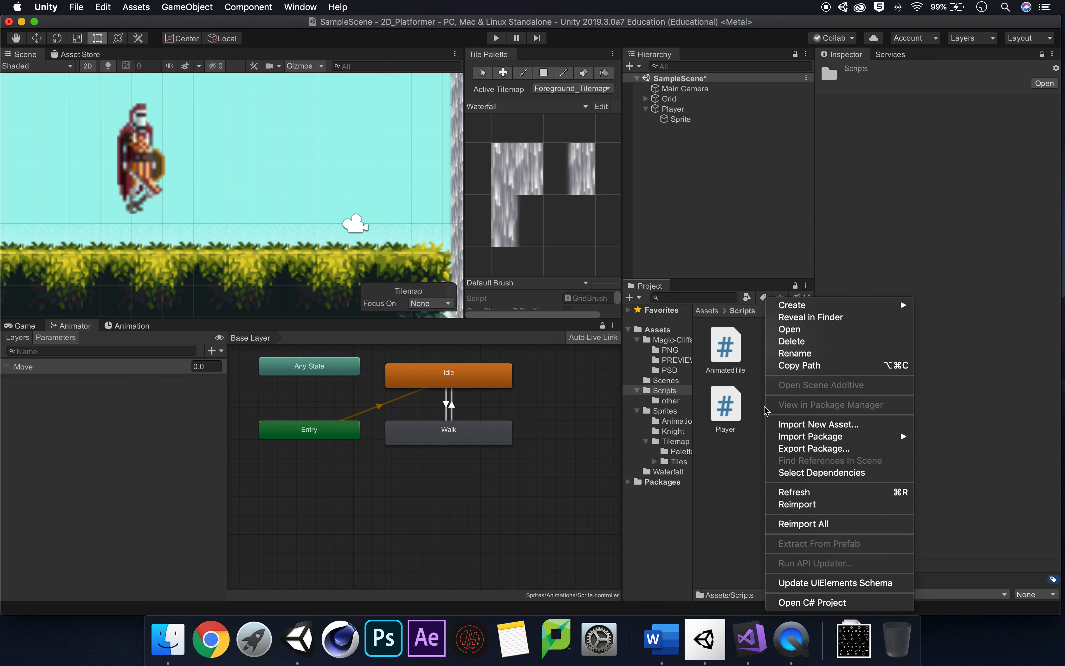
mouse_move(826, 308)
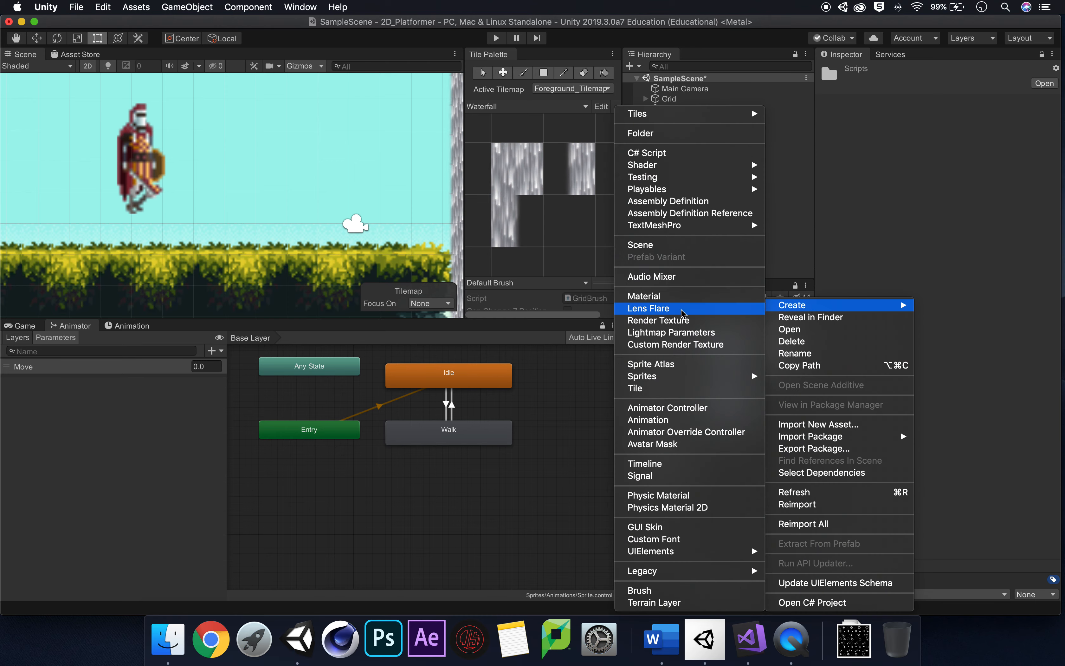
left_click(694, 161)
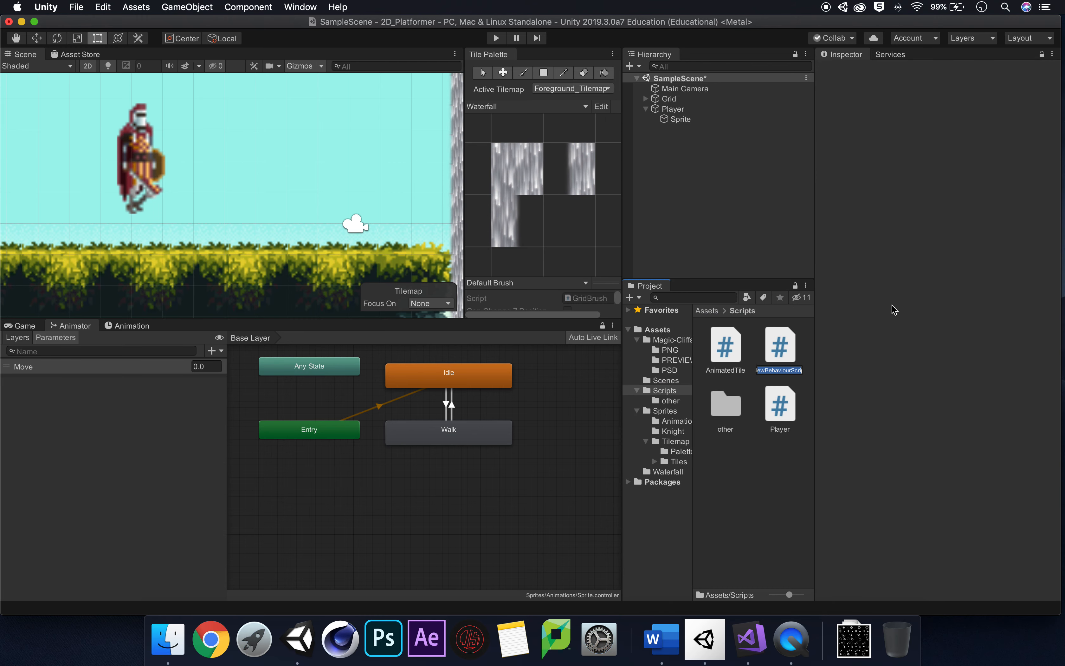
type("PlayerAnimation")
key("Return")
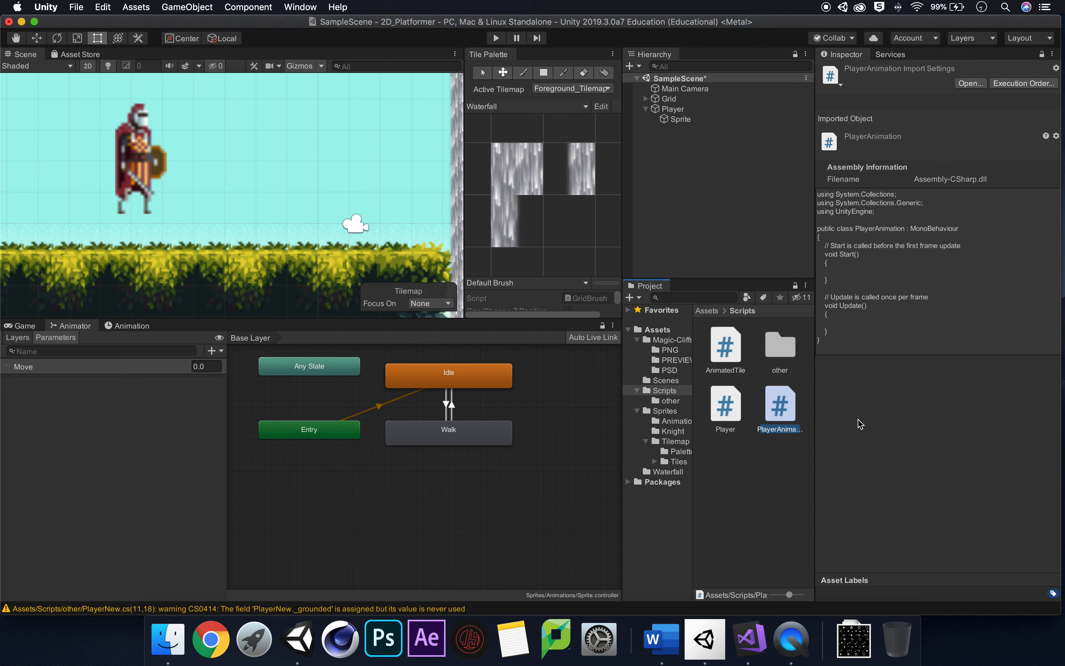
Open the PlayerAnimation script in Visual Studio and insert two blank lines above the Start method's comment
double_click(779, 404)
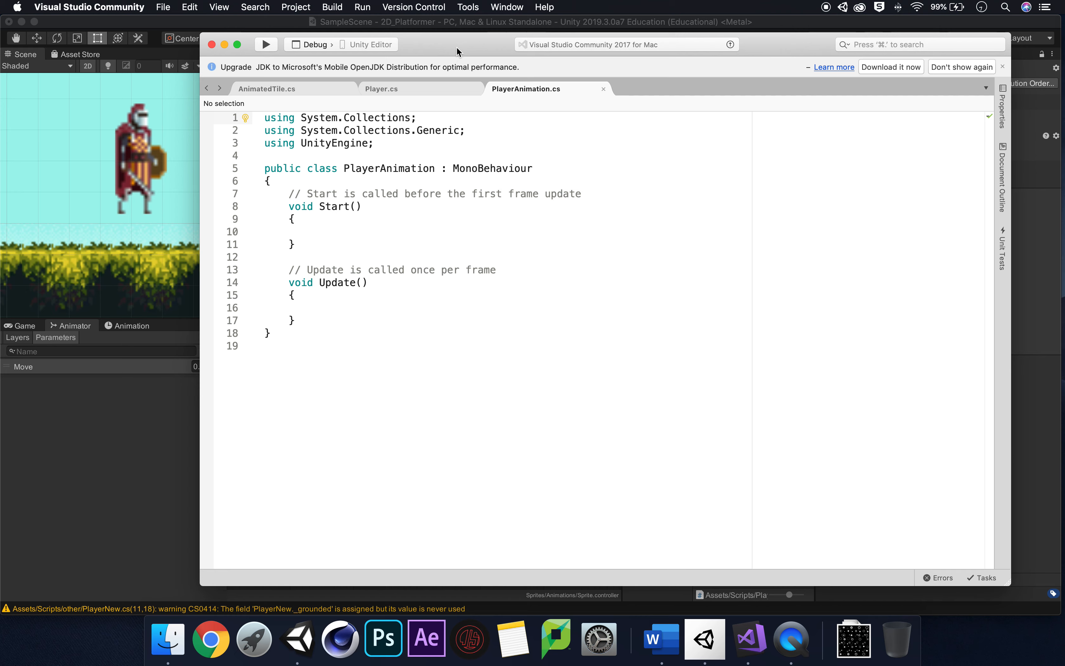
left_click_drag(454, 49, 426, 44)
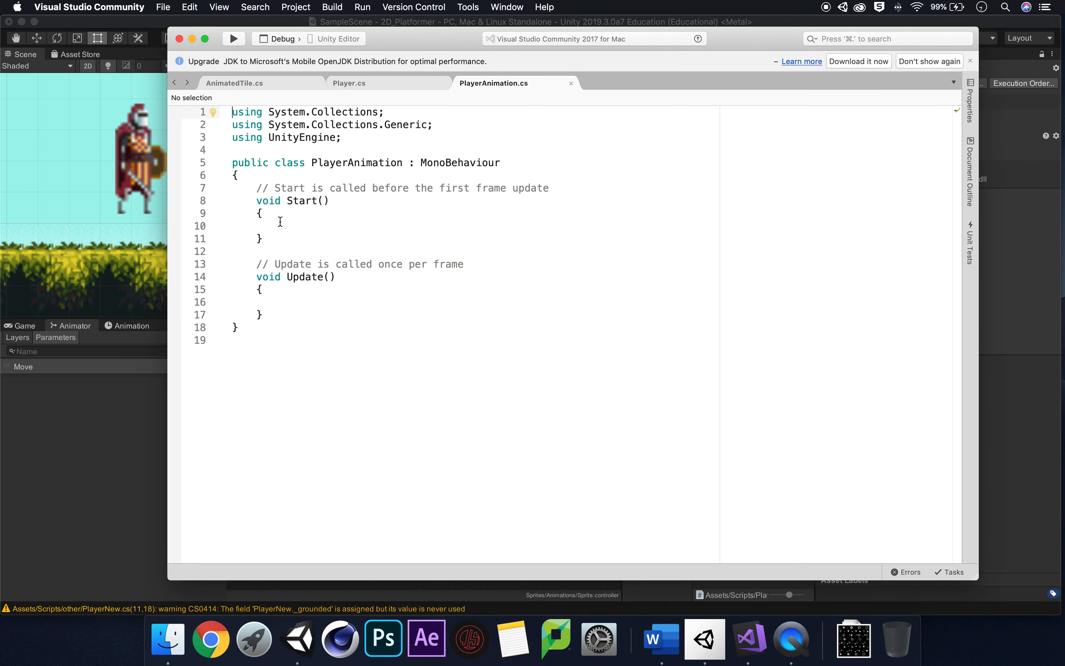
left_click(258, 188)
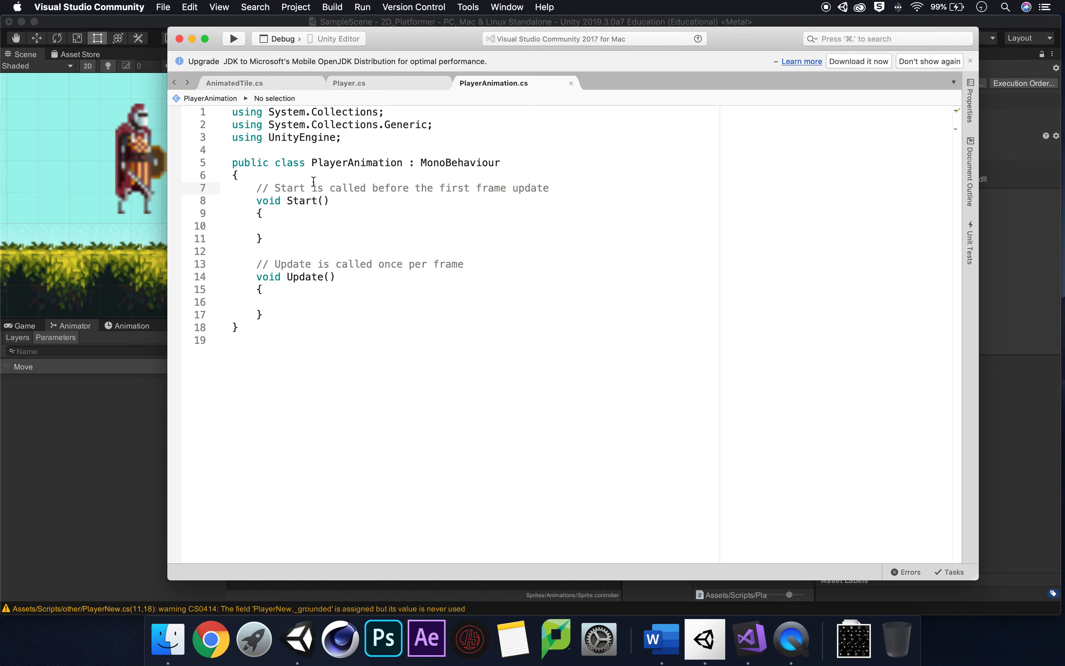
key("Return")
key("Return")
left_click(279, 182)
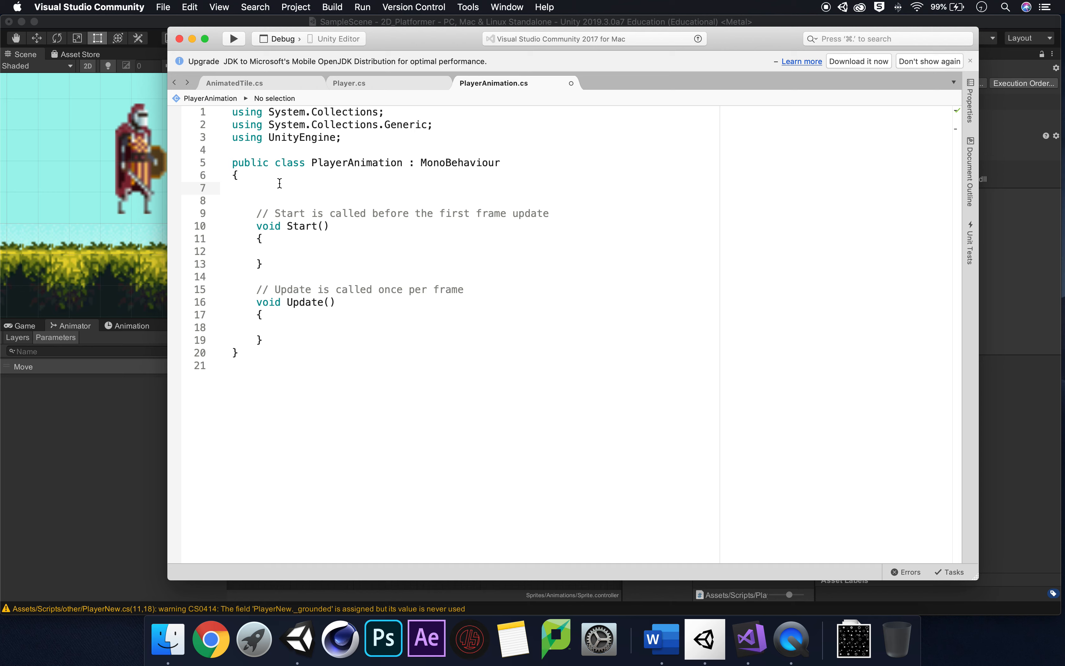
type("private Animator")
key("BackSpace")
key("BackSpace")
key("BackSpace")
key("BackSpace")
key("BackSpace")
key("BackSpace")
key("BackSpace")
key("BackSpace")
key("BackSpace")
key("BackSpace")
key("BackSpace")
key("BackSpace")
key("BackSpace")
key("BackSpace")
key("BackSpace")
key("BackSpace")
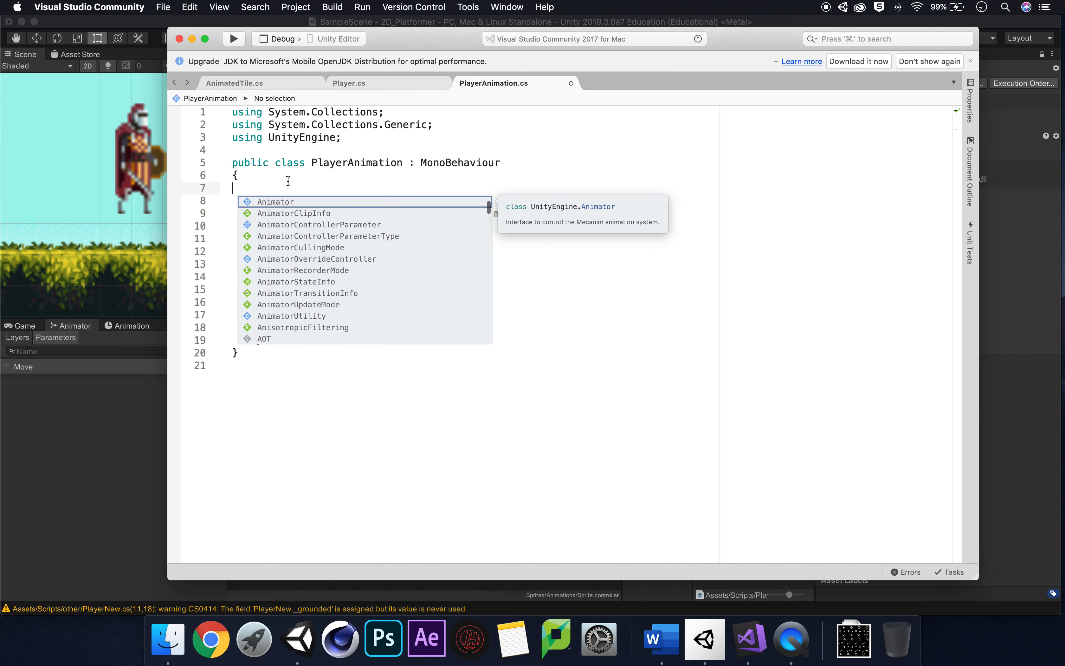
key("Escape")
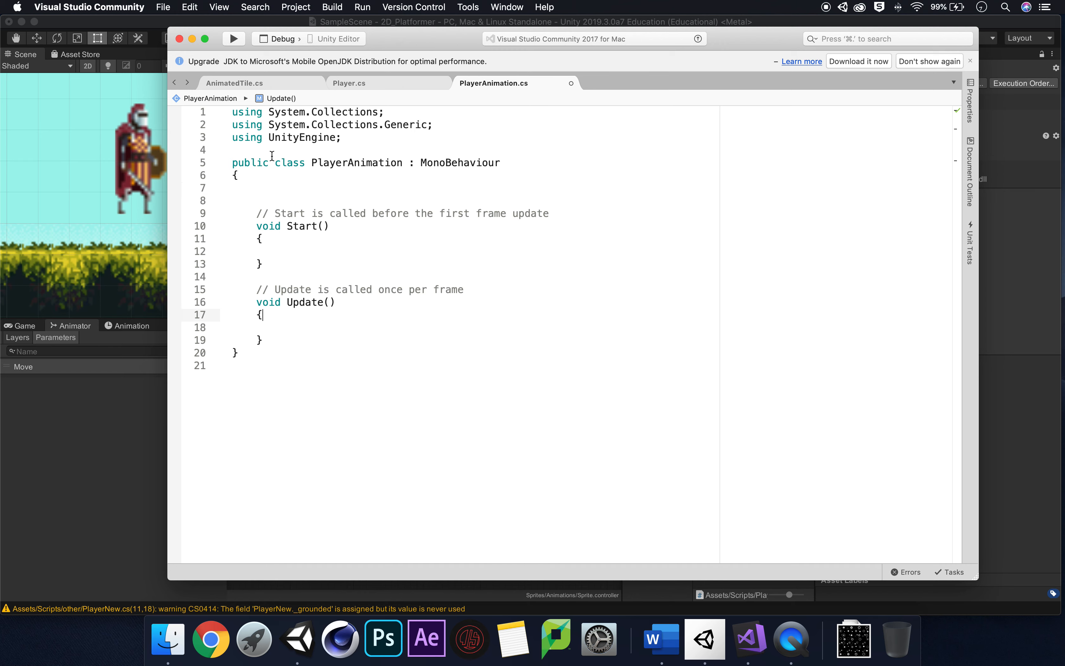
type("private Animator")
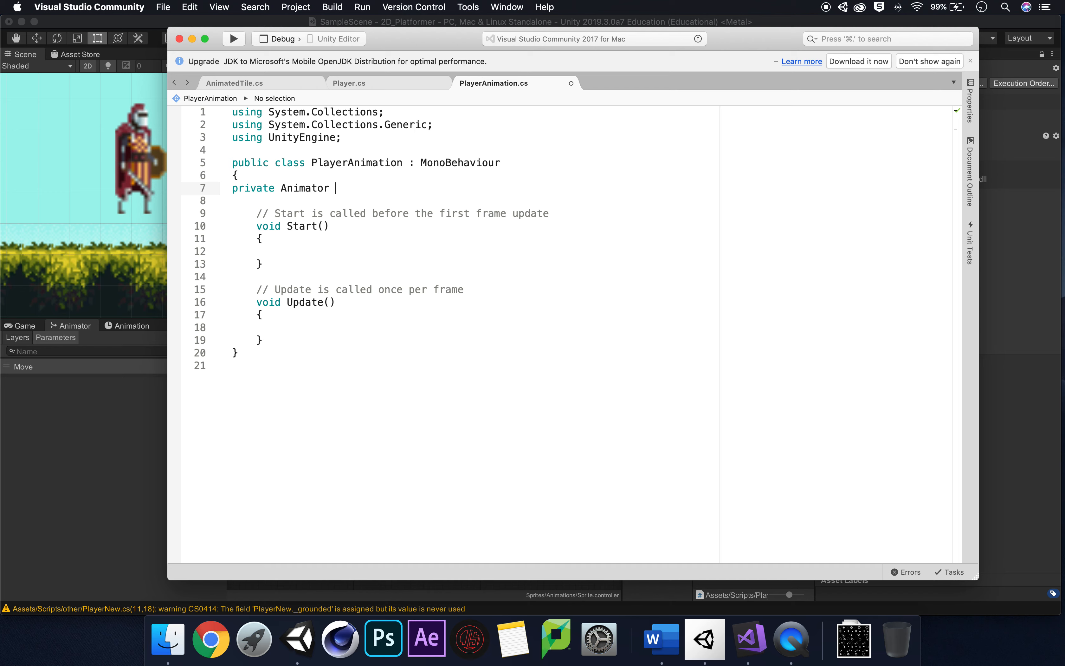
key("BackSpace")
key("BackSpace")
key("BackSpace")
key("BackSpace")
key("BackSpace")
key("BackSpace")
key("BackSpace")
key("BackSpace")
type("A")
key("BackSpace")
key("BackSpace")
key("BackSpace")
key("BackSpace")
key("BackSpace")
key("BackSpace")
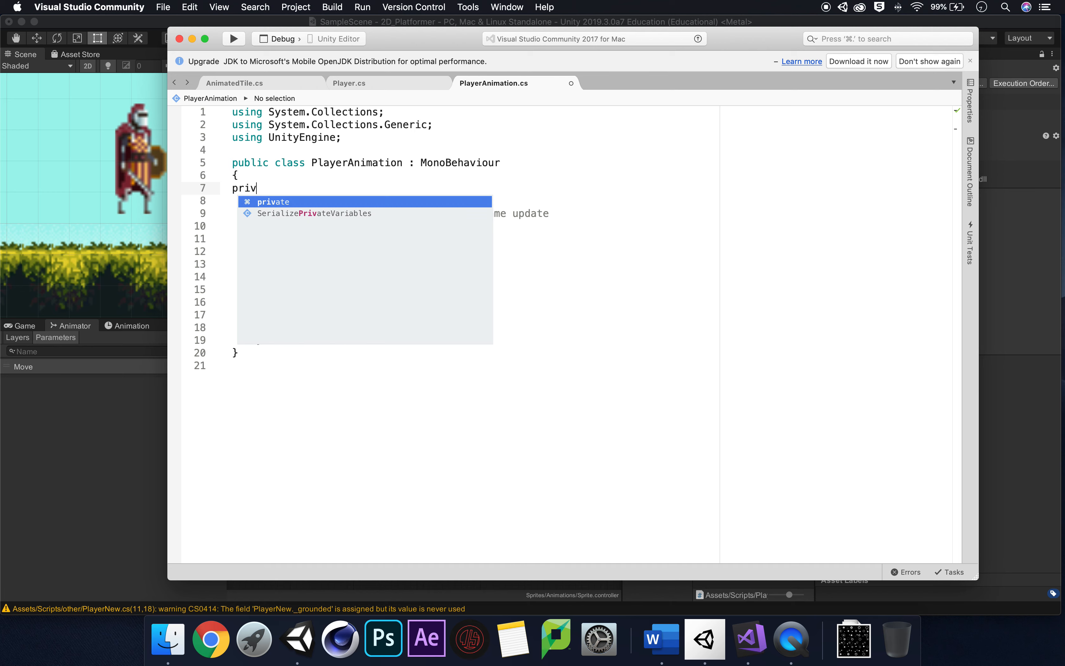
key("Return")
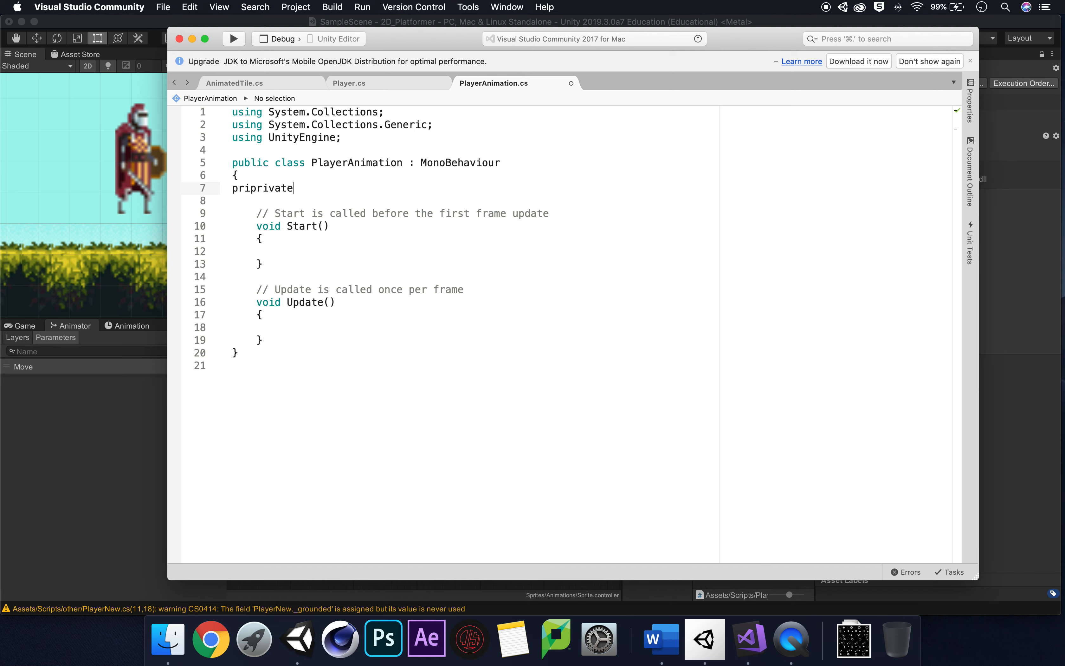
key("BackSpace")
key("BackSpace")
key("BackSpace")
key("BackSpace")
key("BackSpace")
key("BackSpace")
key("BackSpace")
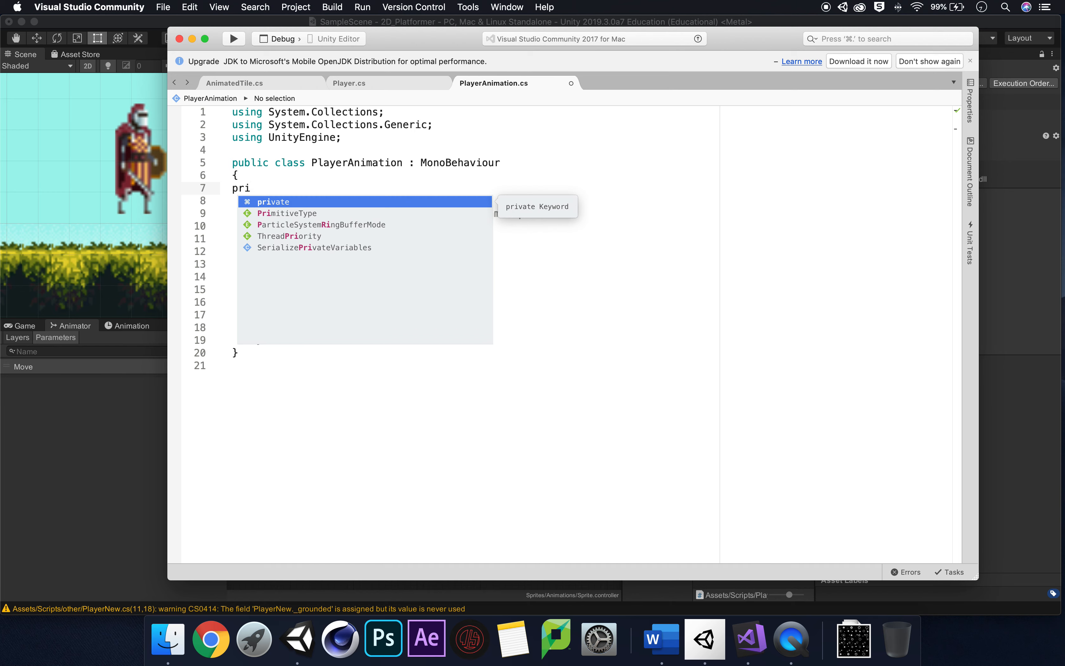
key("Return")
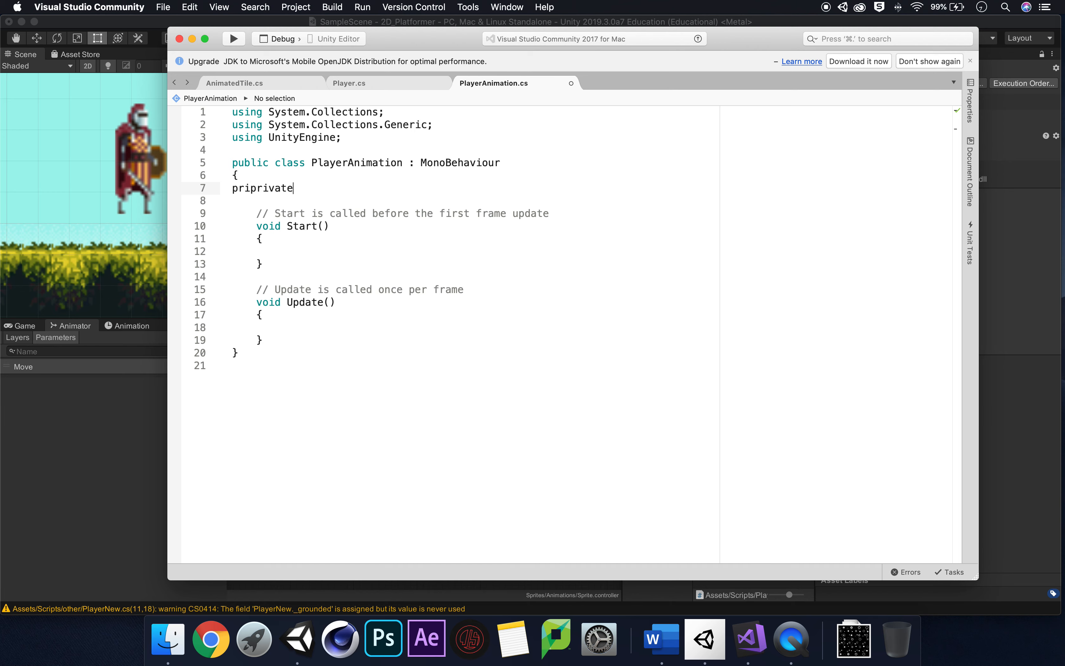
left_click(251, 188)
key("BackSpace")
key("BackSpace")
key("BackSpace")
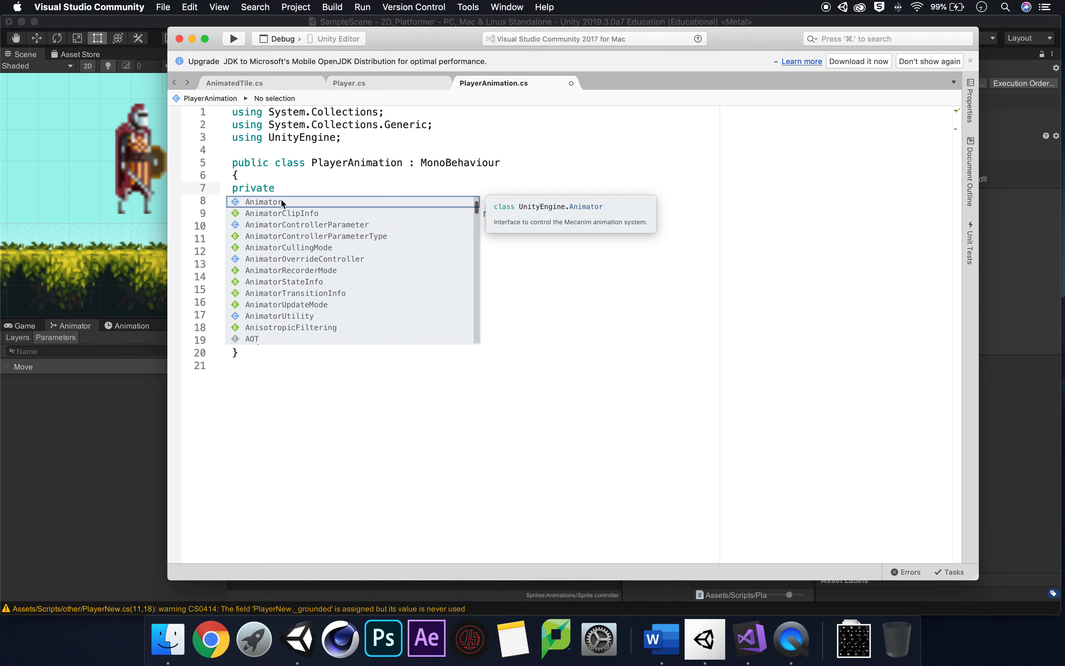
double_click(282, 200)
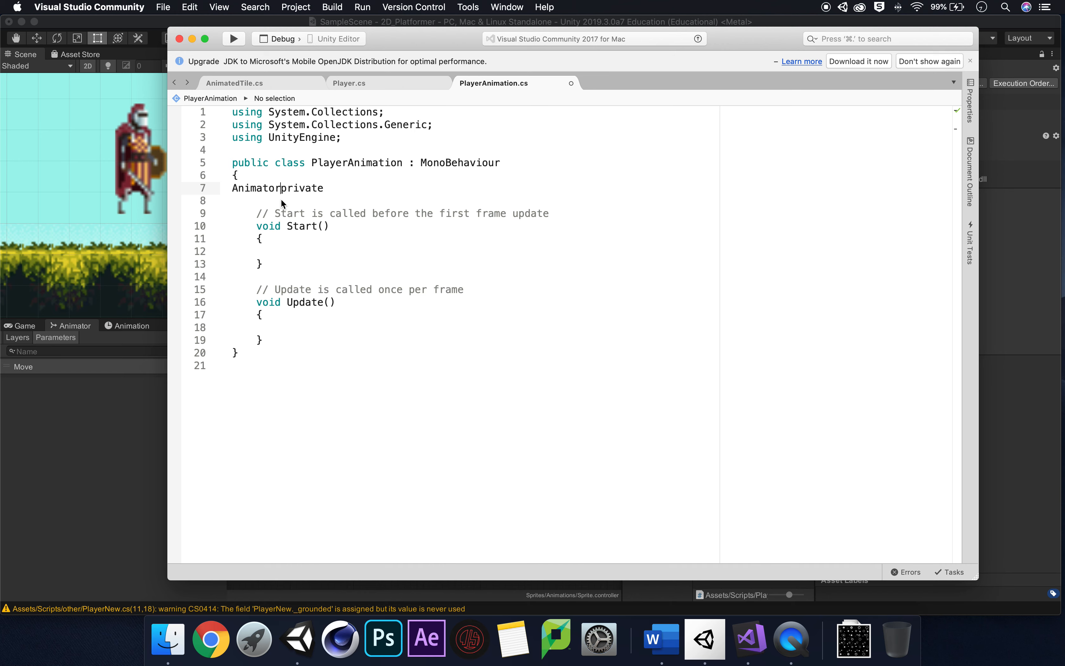
Replace the garbled first line inside the PlayerAnimation class with the comment "//handle for aniamtor"
left_click_drag(338, 189, 232, 189)
key("BackSpace")
type("//handle for aniamtor")
key("Return")
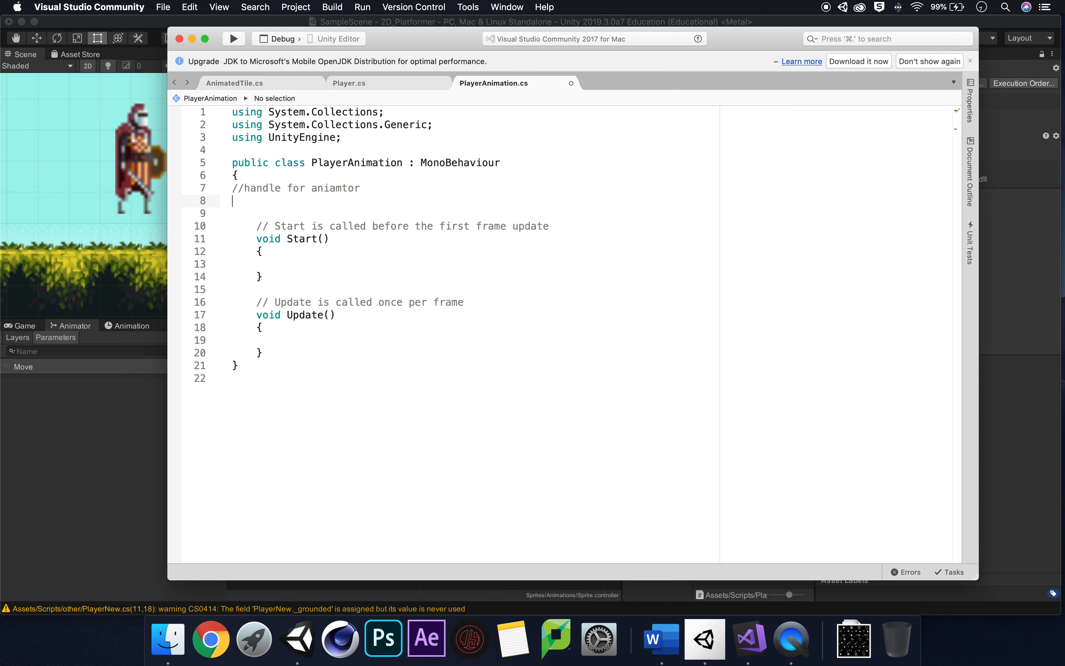
type("privbate")
key("BackSpace")
key("BackSpace")
key("BackSpace")
key("BackSpace")
key("BackSpace")
type("ate ")
type("anima")
type("tor")
key("BackSpace")
key("BackSpace")
key("BackSpace")
key("BackSpace")
key("BackSpace")
key("BackSpace")
key("BackSpace")
key("BackSpace")
key("BackSpace")
key("BackSpace")
key("BackSpace")
key("BackSpace")
key("BackSpace")
key("BackSpace")
key("BackSpace")
key("BackSpace")
Close PlayerAnimation.cs without saving its changes and reopen the script from Unity's Scripts folder
left_click(571, 83)
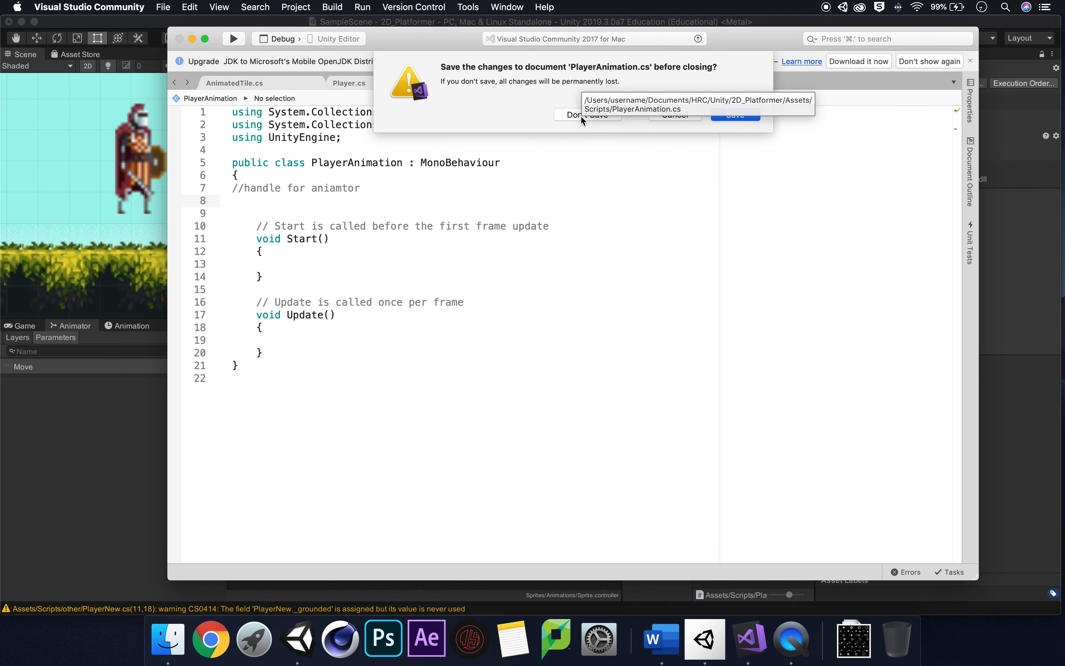
left_click(581, 115)
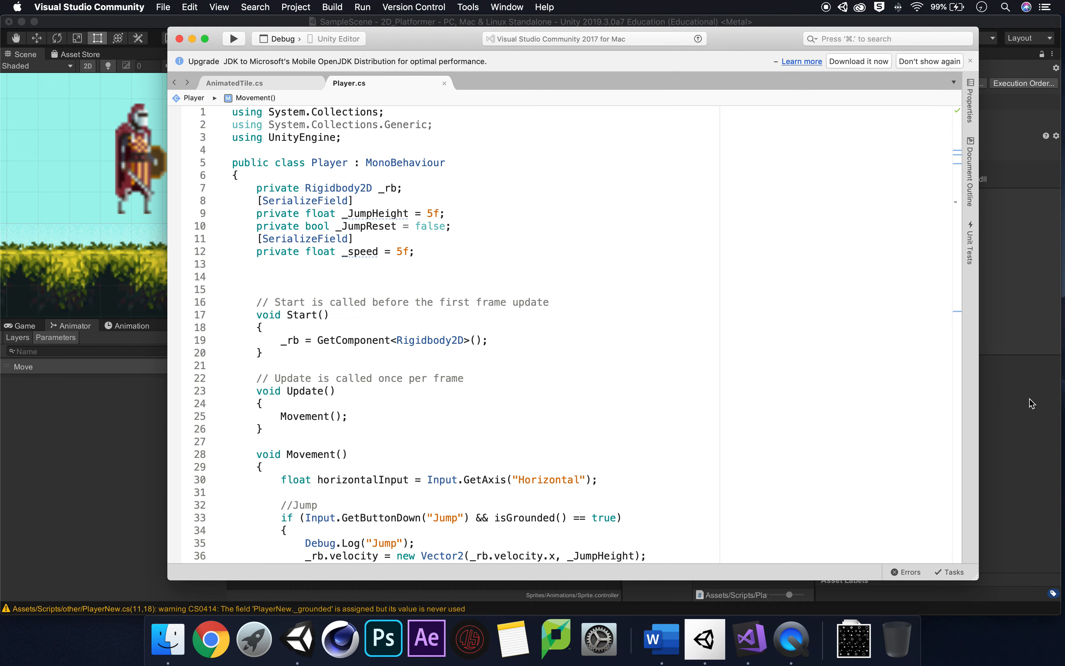
left_click(1031, 402)
double_click(779, 403)
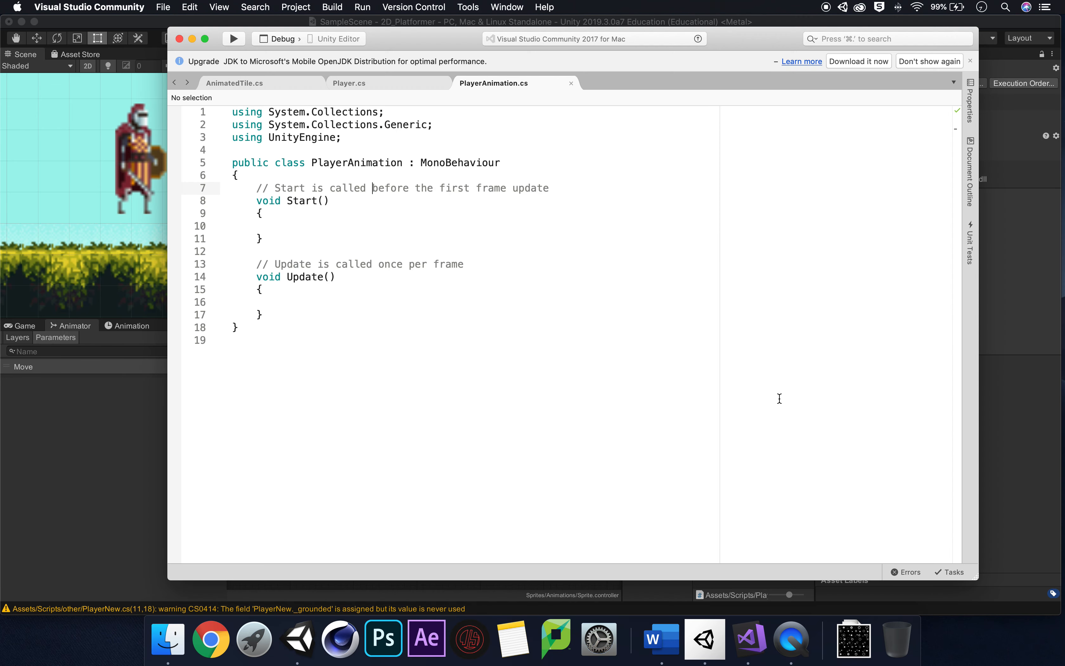
Declare the field "private Animator _anim;" at the start of the PlayerAnimation class, with blank lines before the Start method's comment
left_click(259, 192)
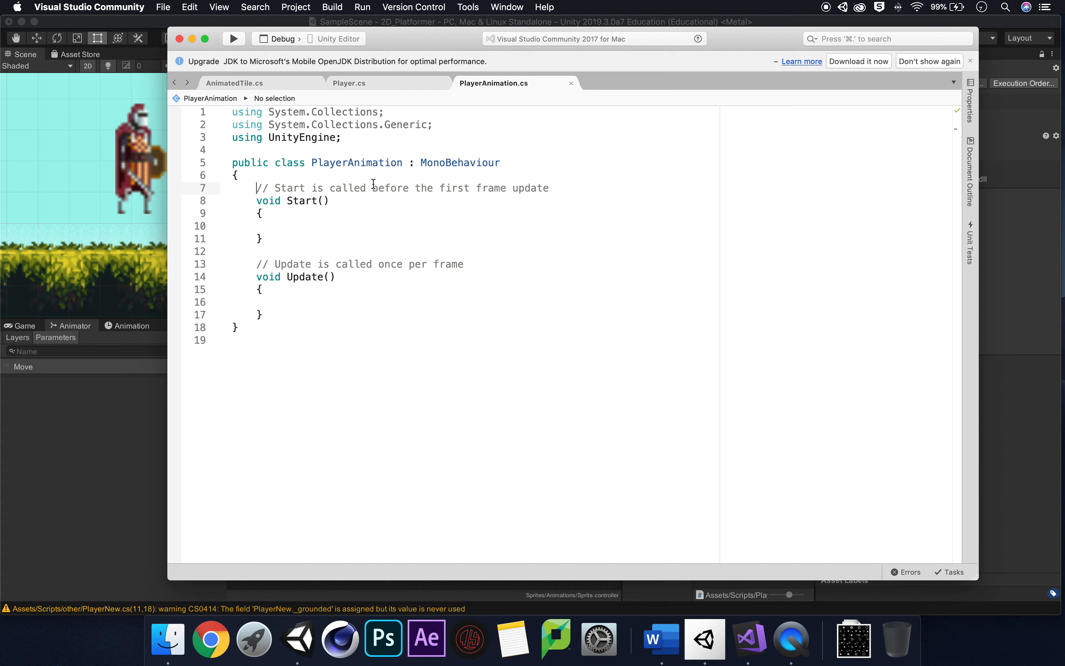
key("Return")
key("Return")
triple_click(280, 193)
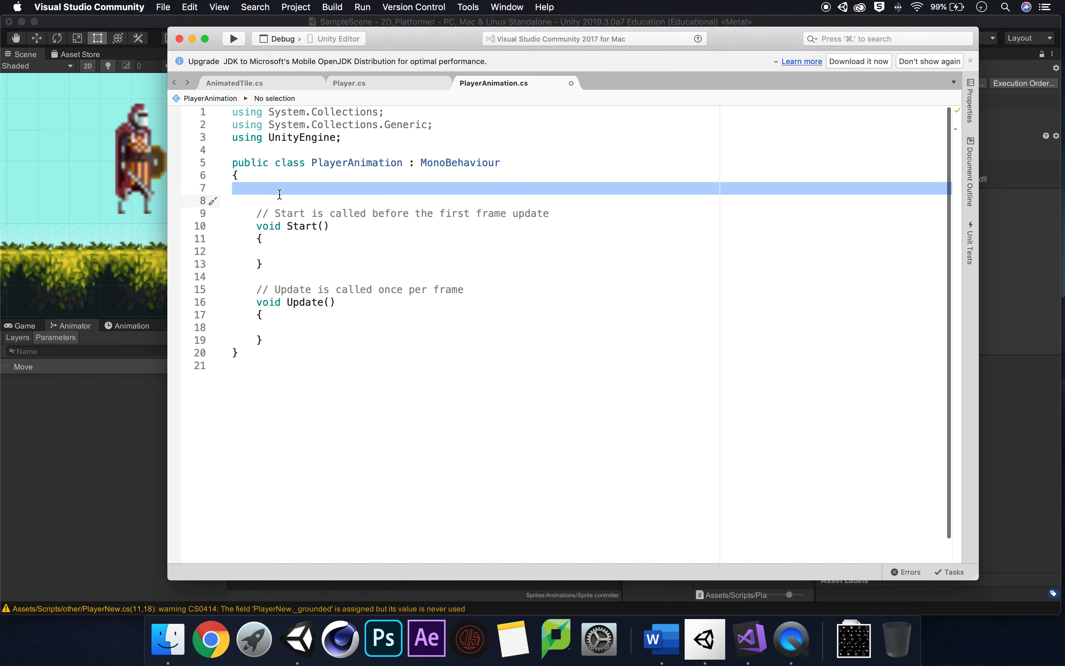
left_click(279, 194)
type("p")
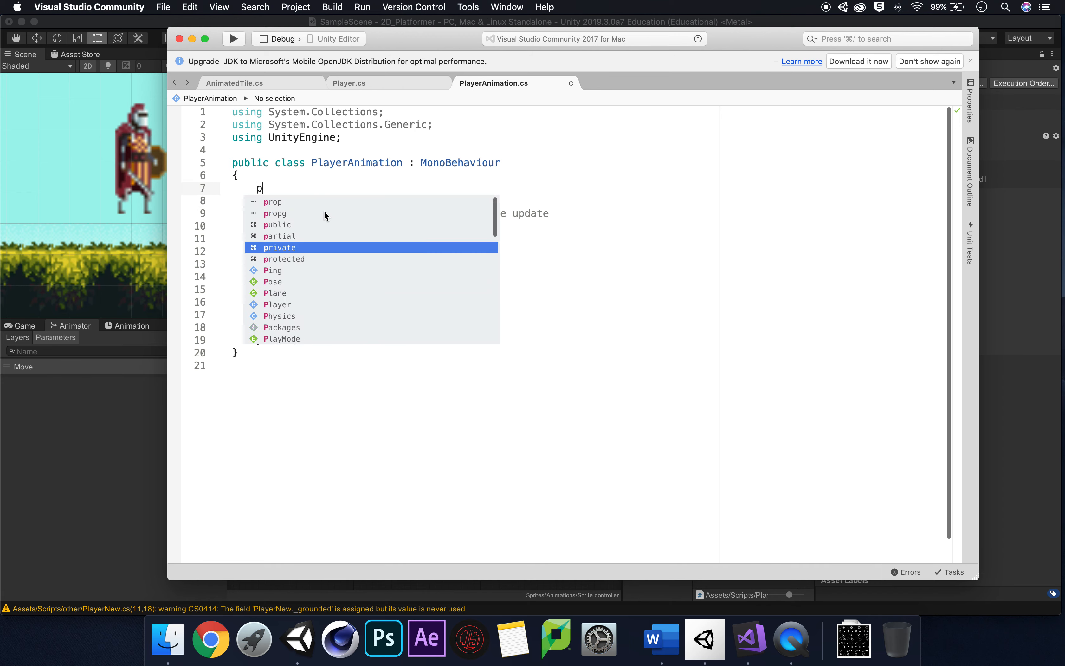
type("rivate Animator]")
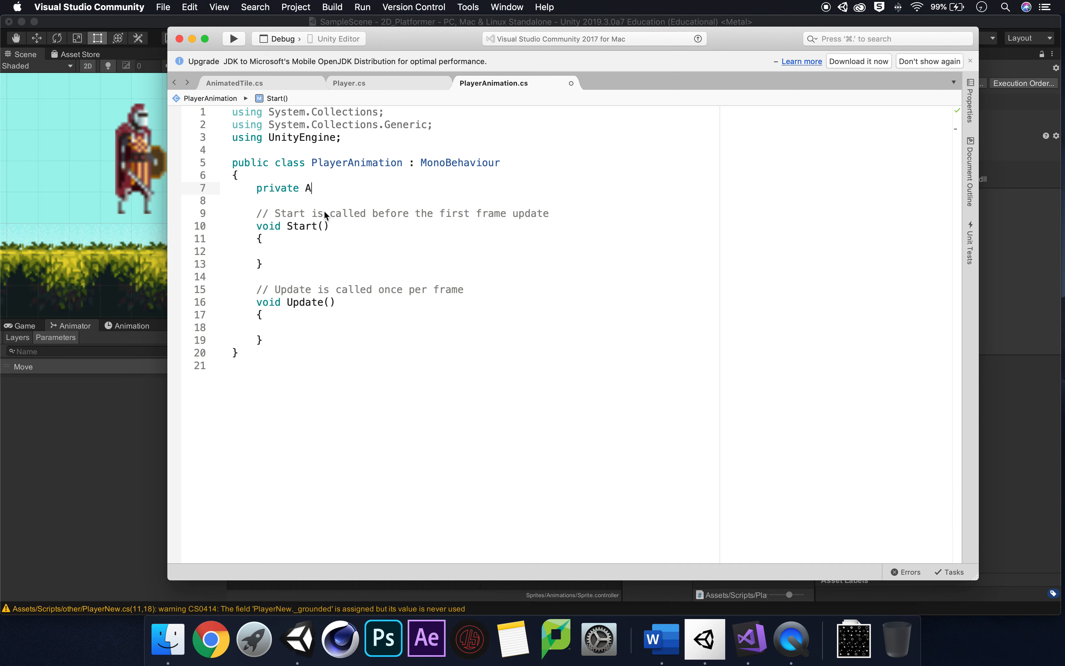
key("Return")
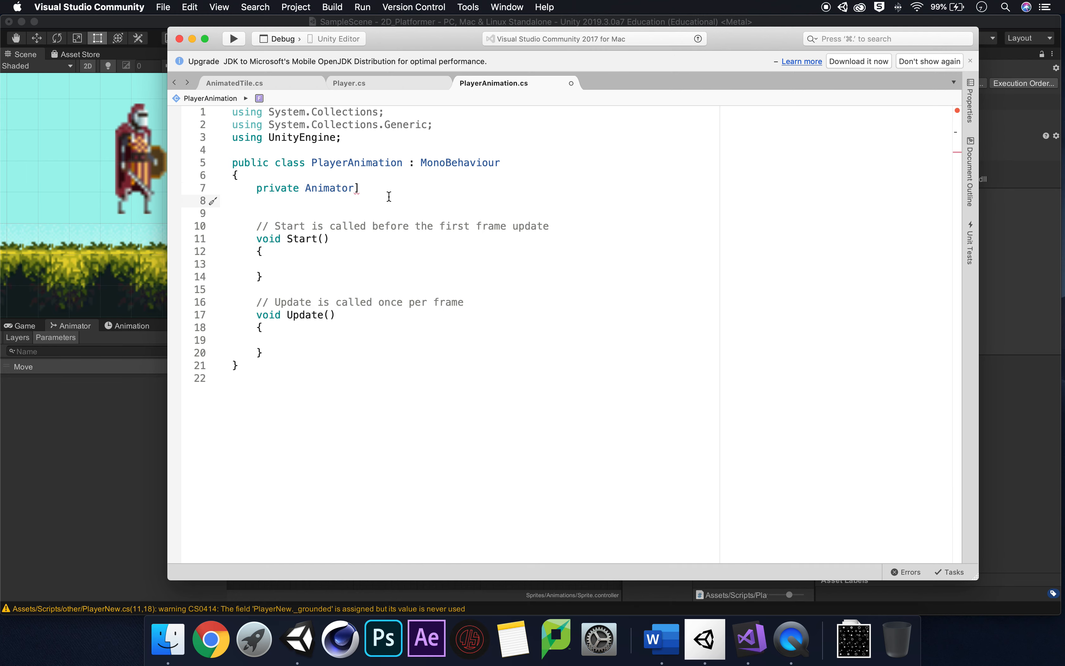
left_click(383, 188)
key("BackSpace")
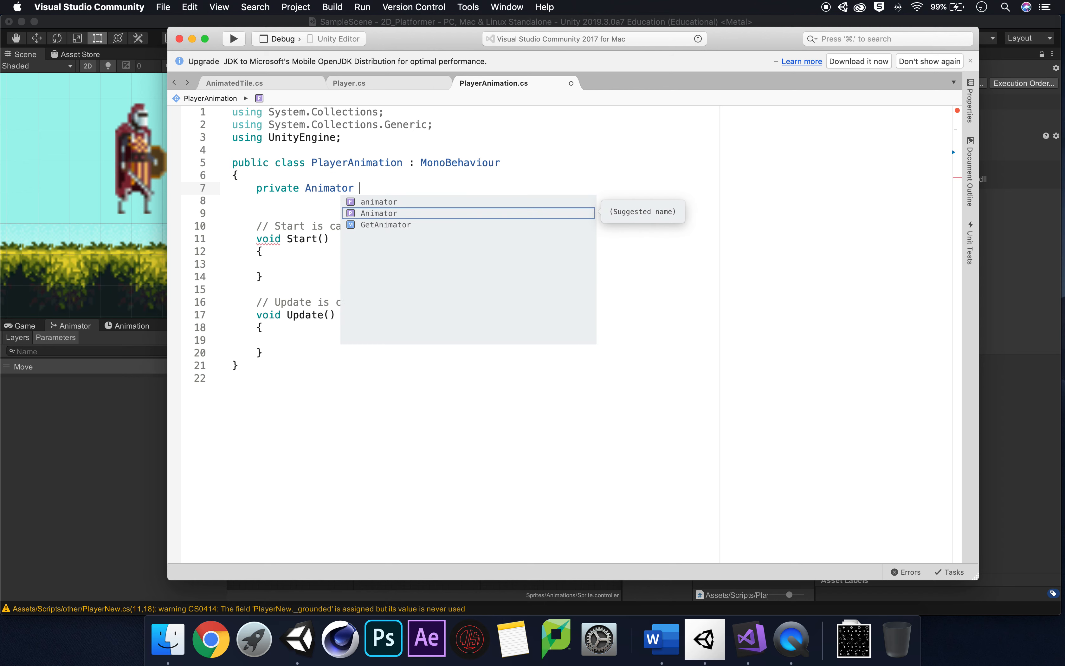
type("_ani")
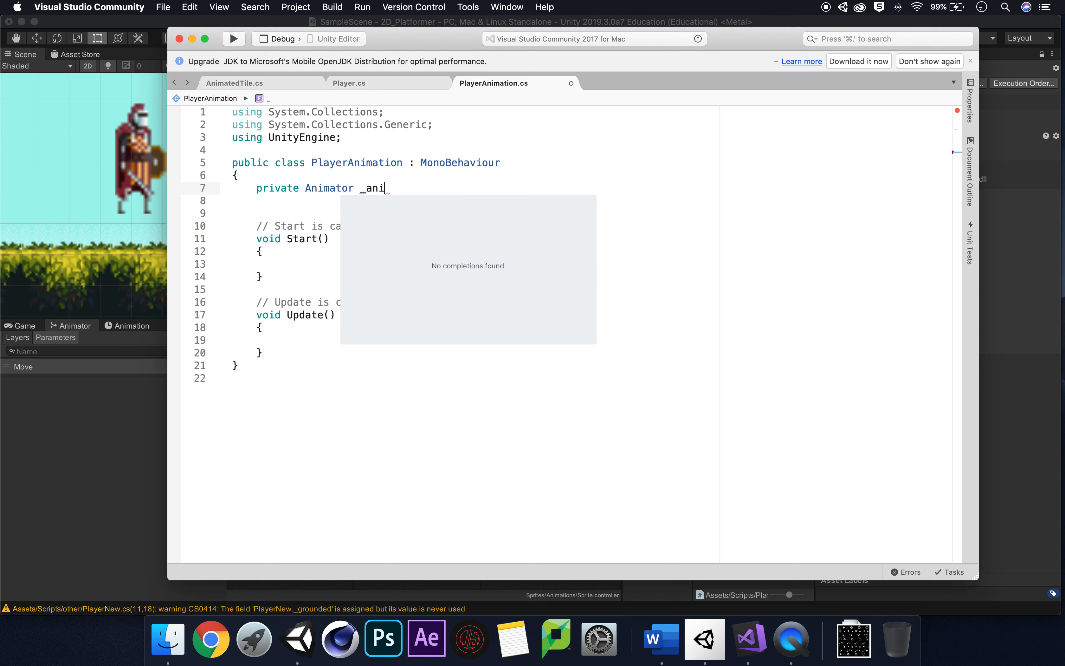
type("m;")
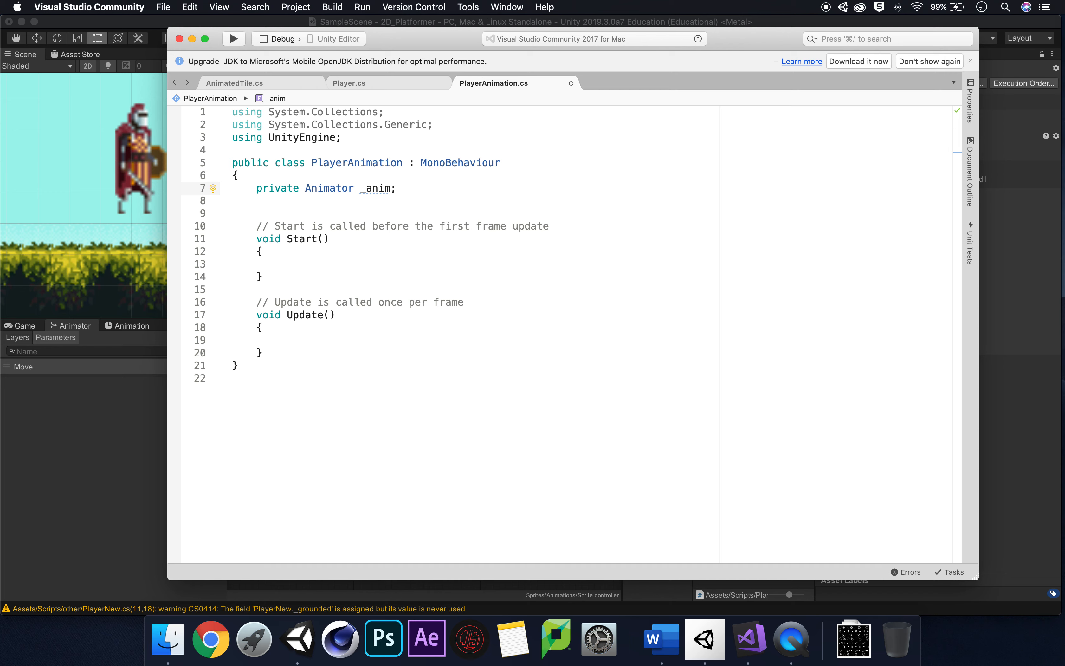
Assign the animator handle in the Start method with "_anim = GetComponentInChildren<Animator>();"
left_click(293, 261)
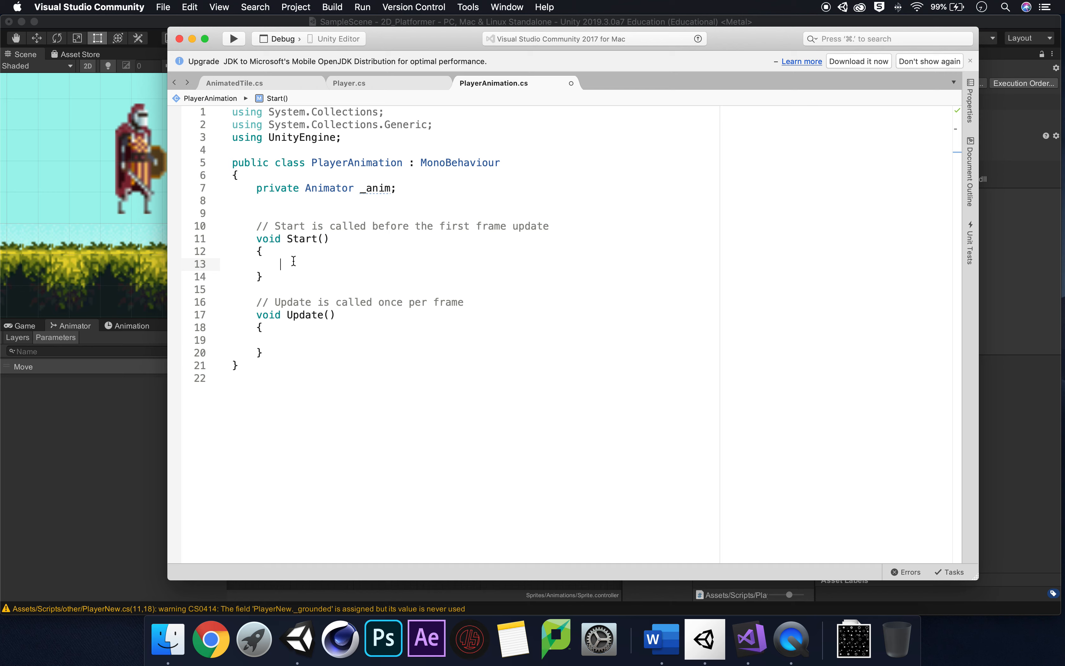
type("_ani")
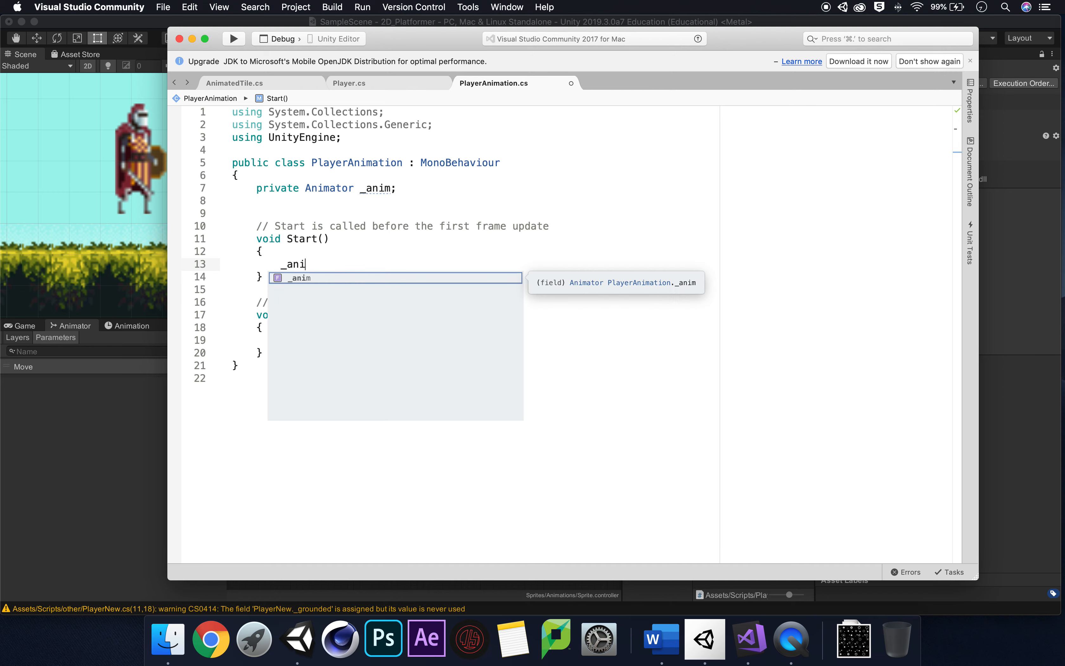
type("m = Get")
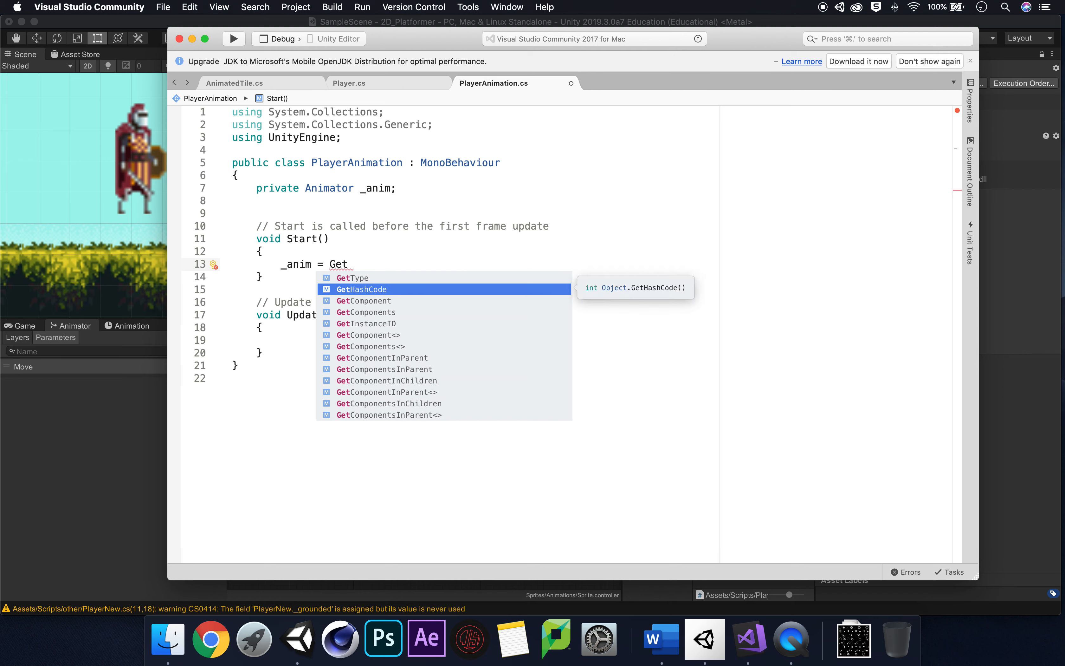
key("Down")
key("Return")
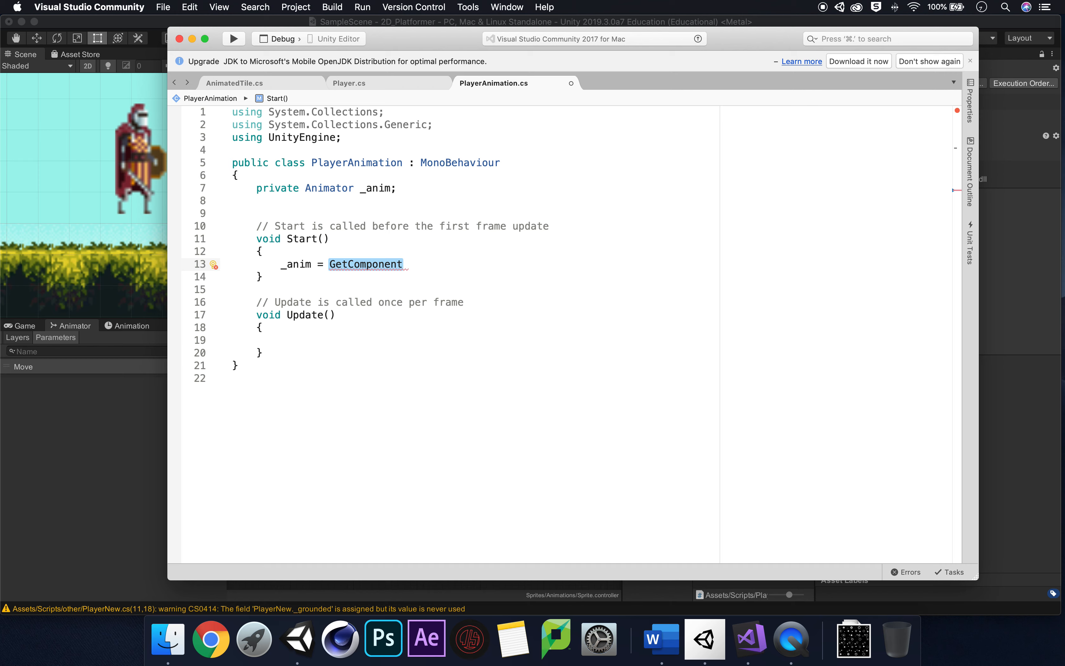
type("InC")
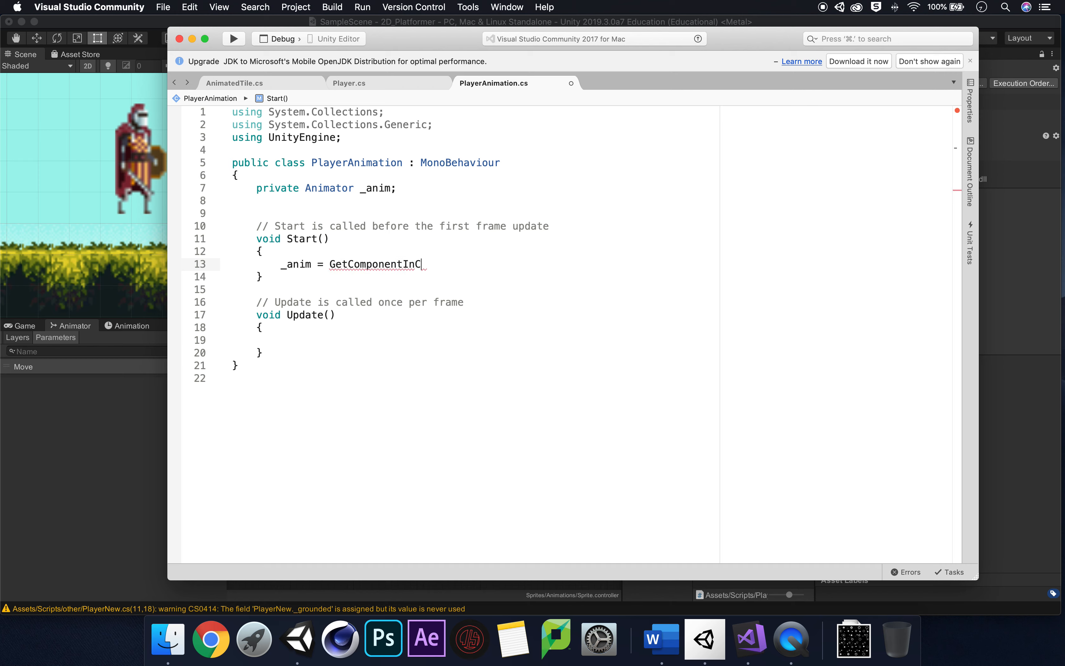
type("hil")
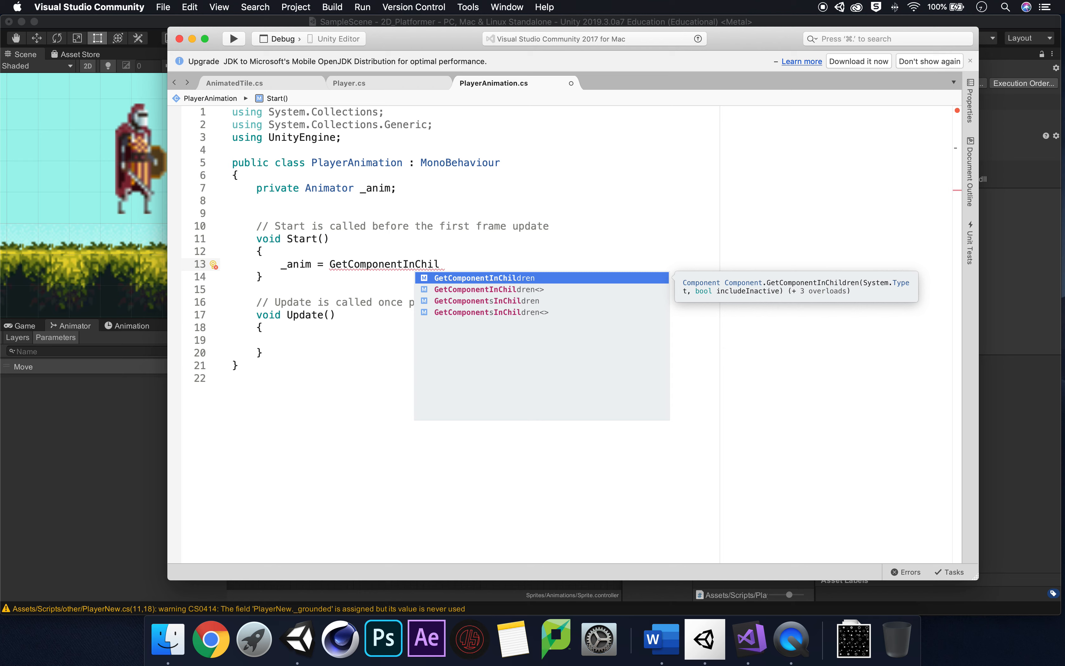
key("Return")
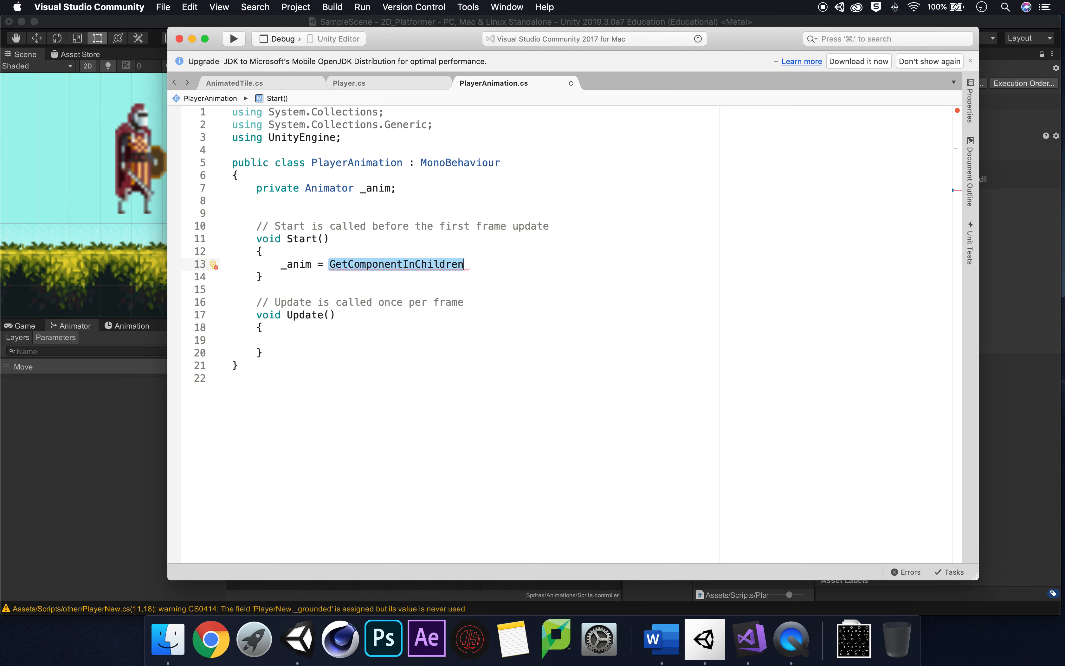
type("<Anima")
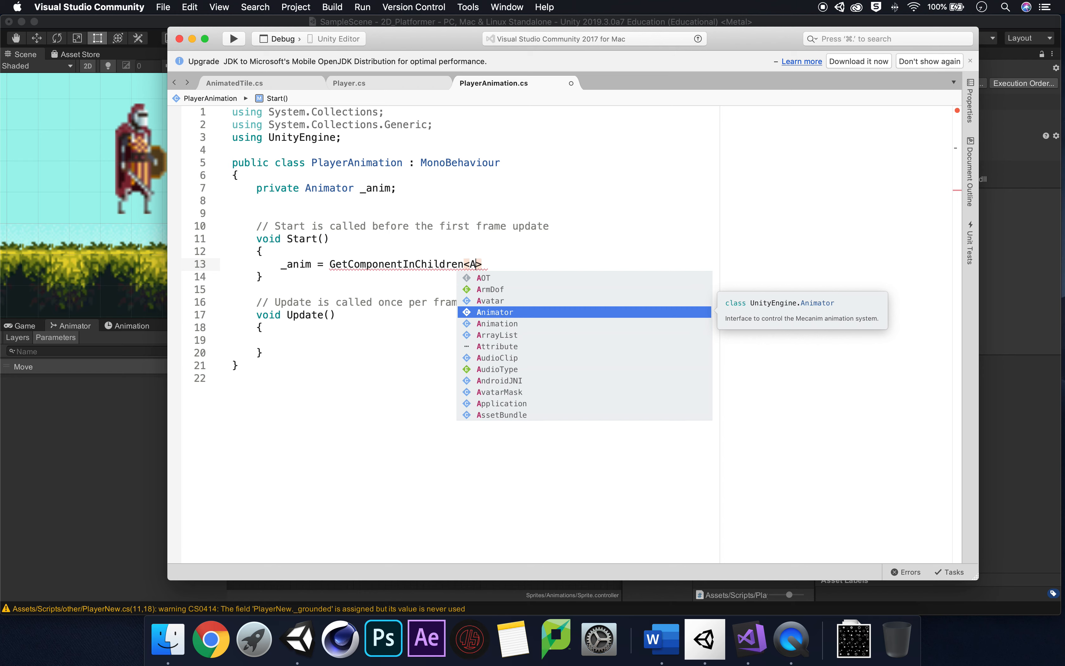
type("tor>")
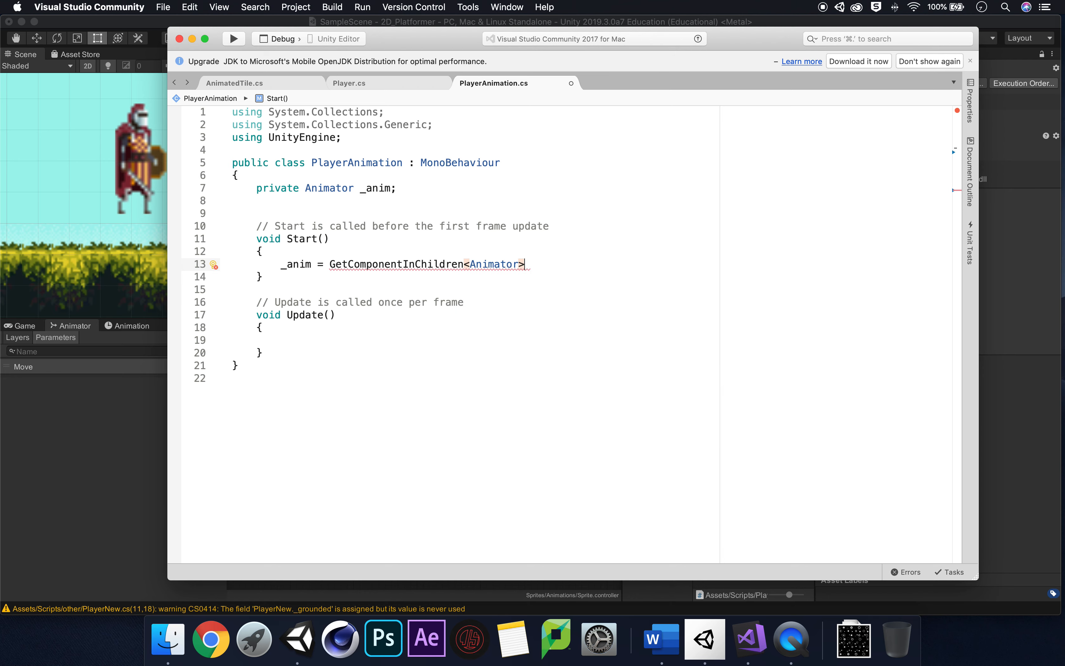
type("();")
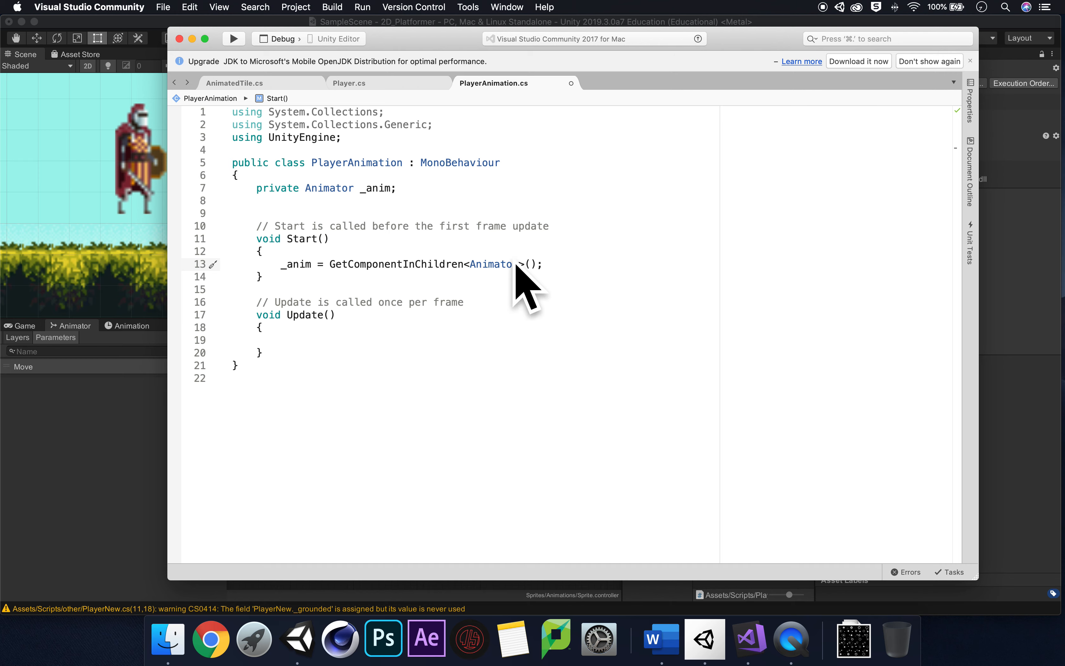
Switch to Unity and inspect the components on the Player object and its Sprite child
mouse_move(513, 263)
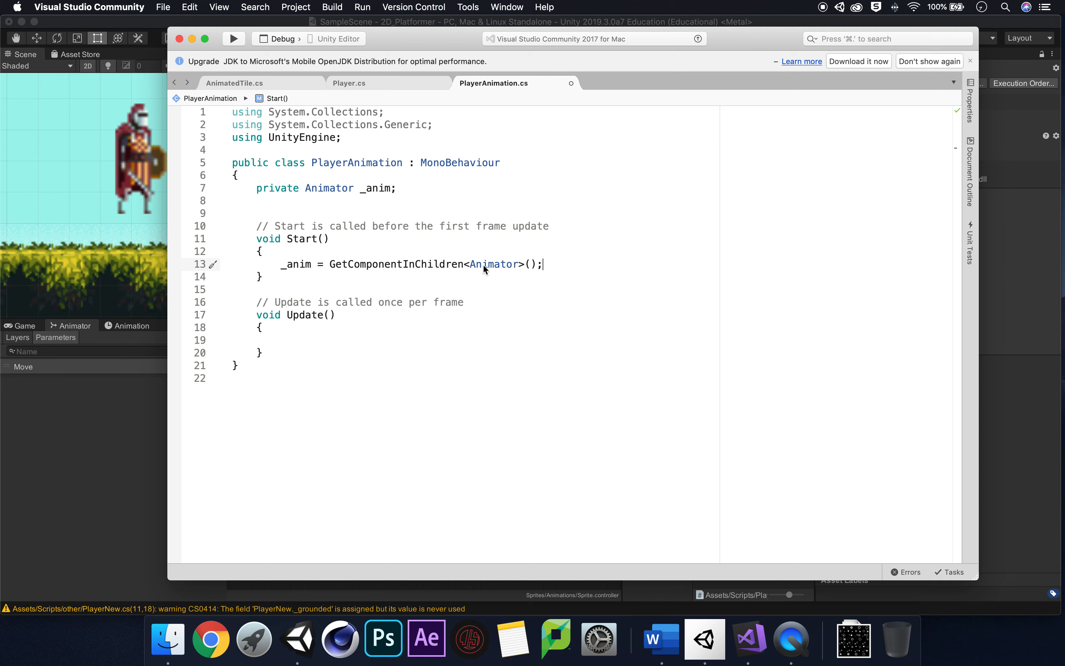
left_click(1060, 454)
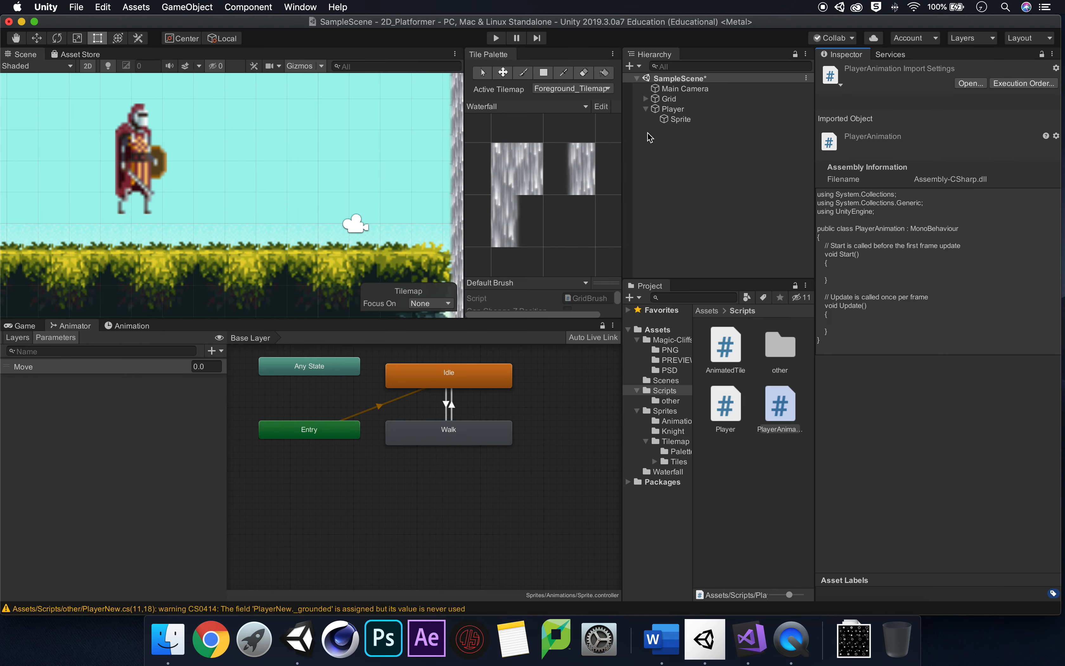
left_click(677, 110)
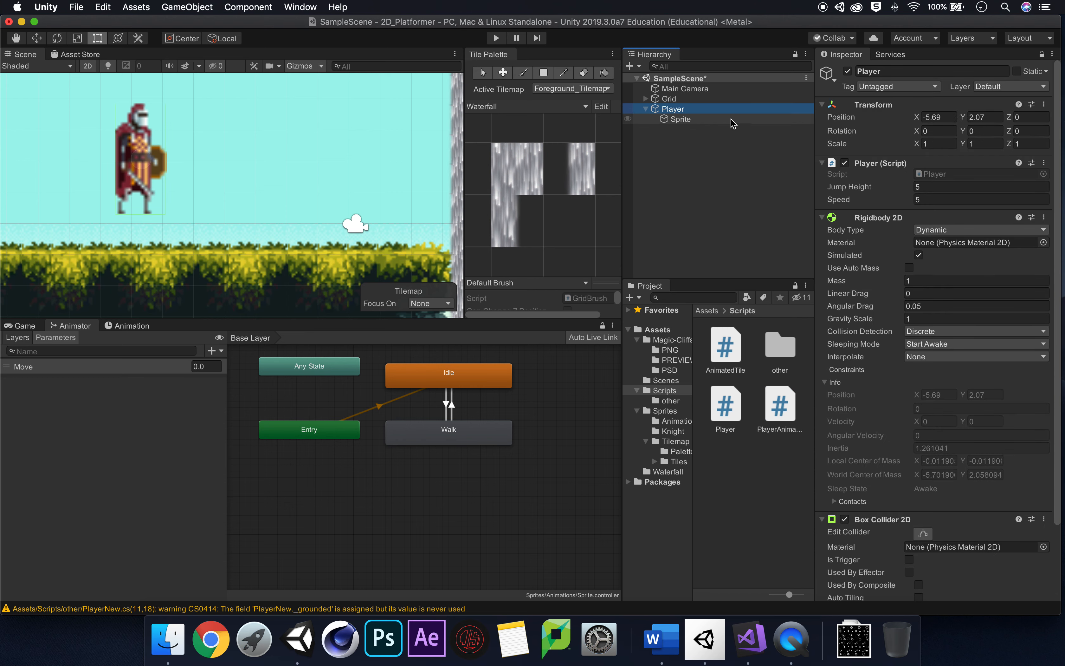
left_click(706, 120)
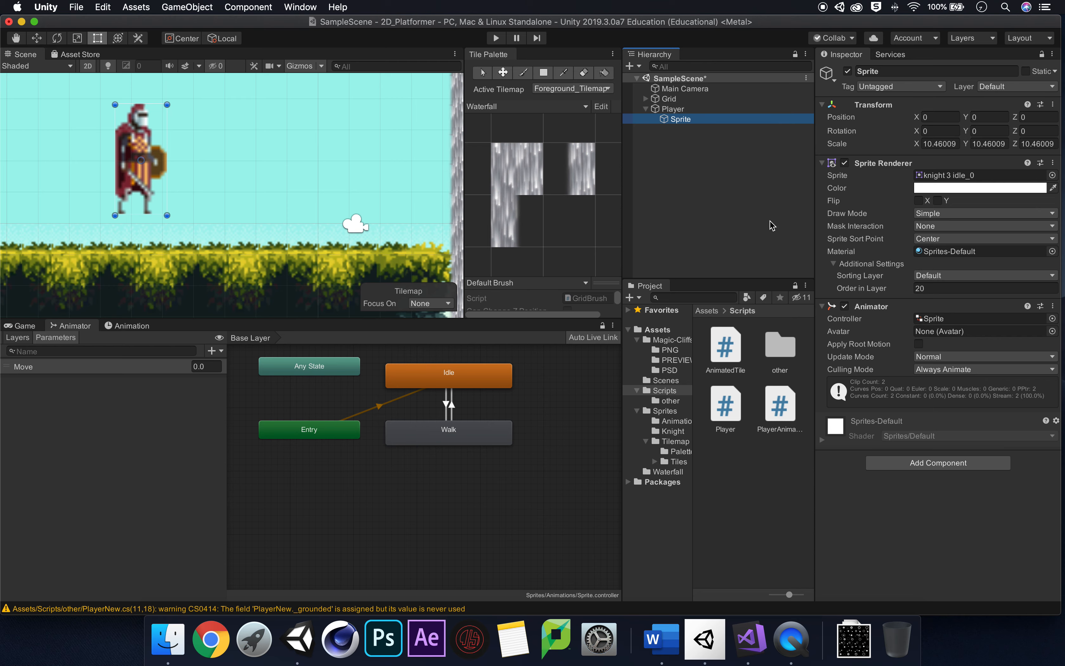
Return to Visual Studio and add an empty "public void Move()" method between the Start and Update methods
left_click(750, 645)
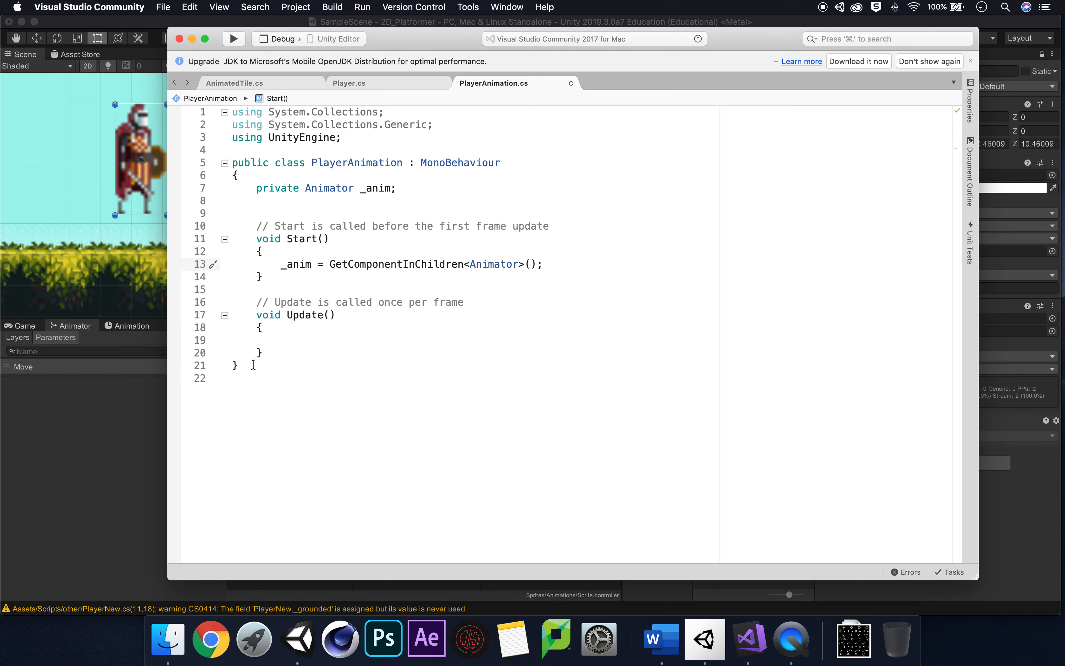
left_click_drag(263, 352, 251, 314)
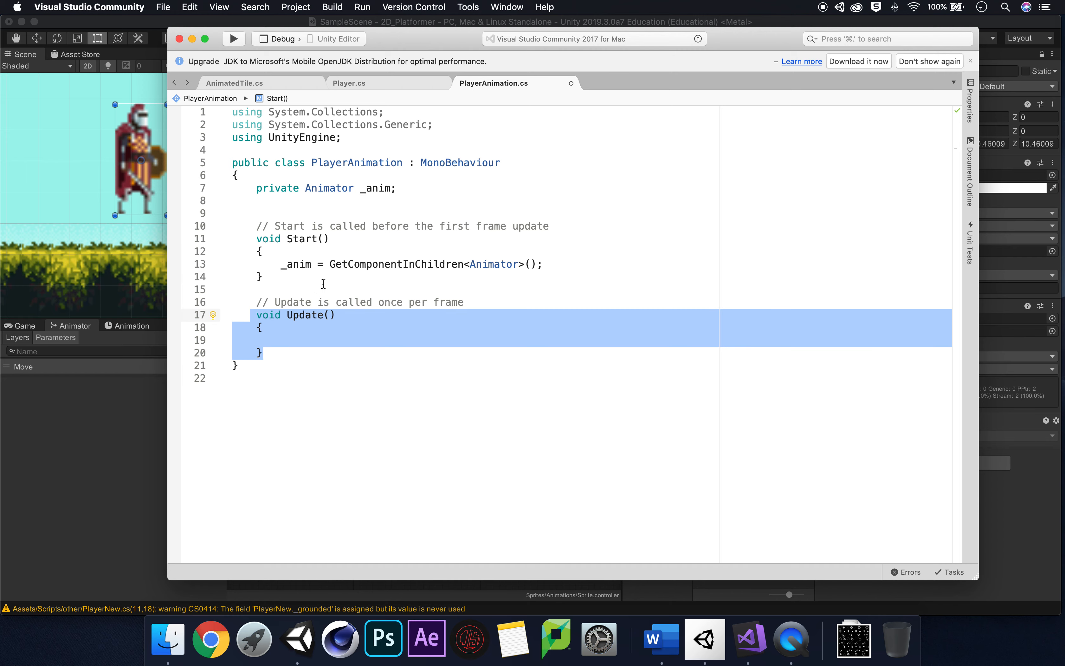
left_click(290, 279)
key("Return")
key("Return")
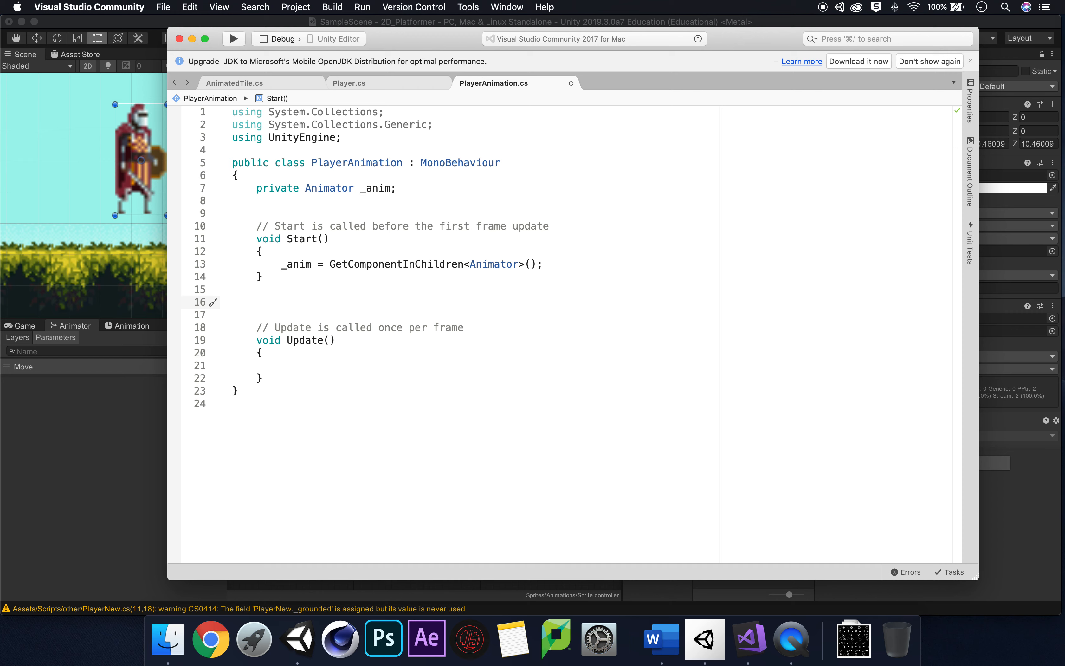
type("public vo")
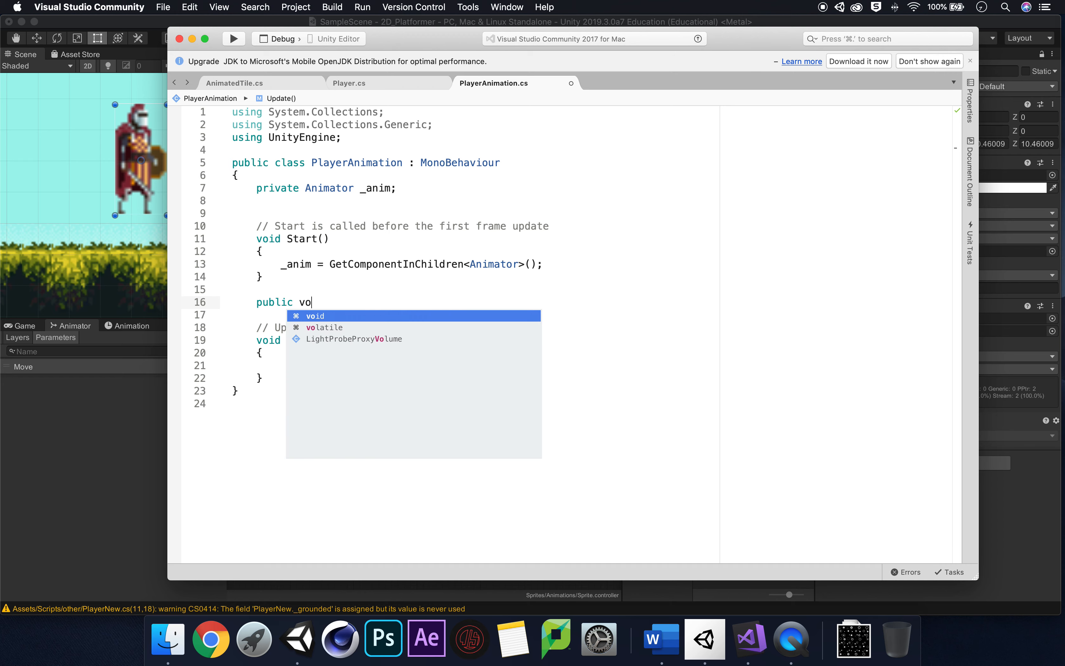
type("id Move")
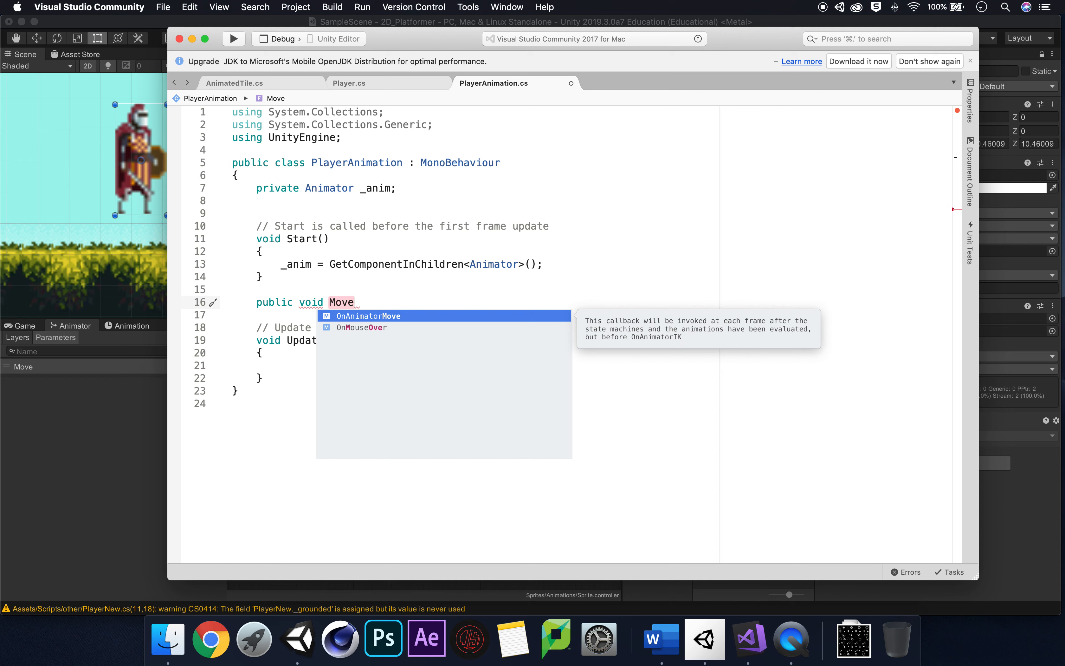
key("Return")
type("(")
key("BackSpace")
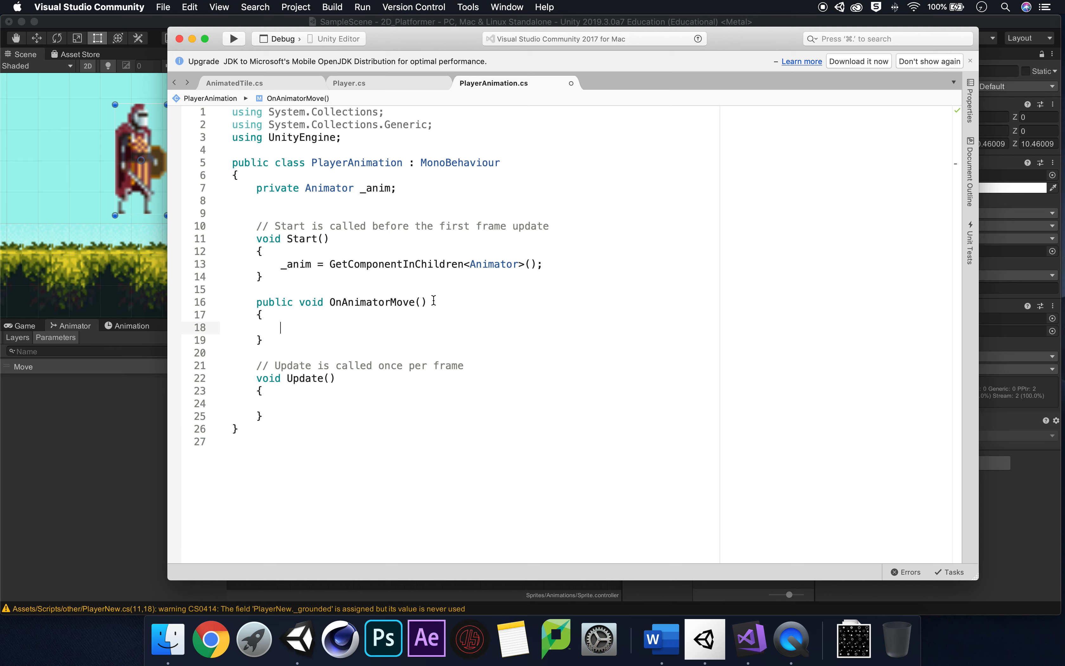
left_click_drag(434, 300, 338, 302)
key("BackSpace")
key("BackSpace")
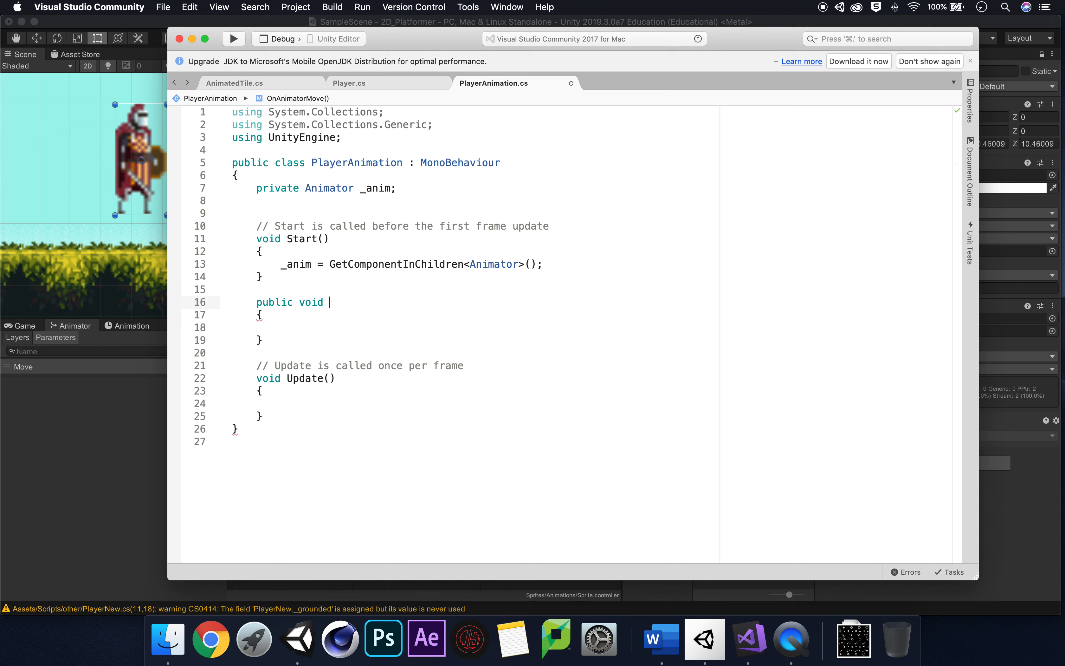
type("Move(")
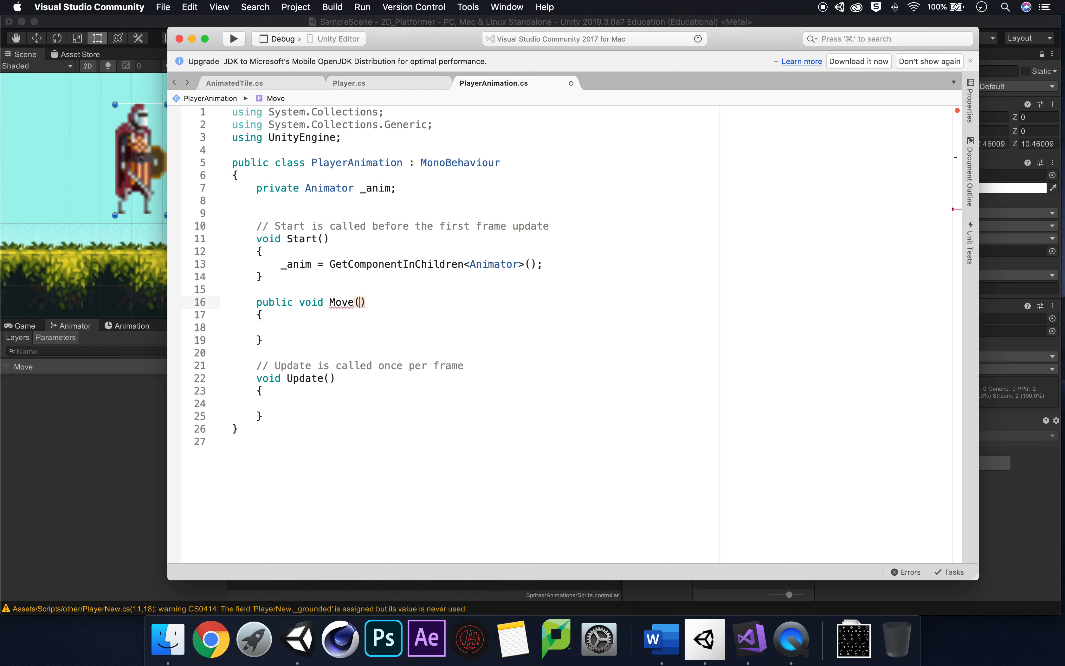
type(")")
left_click(294, 328)
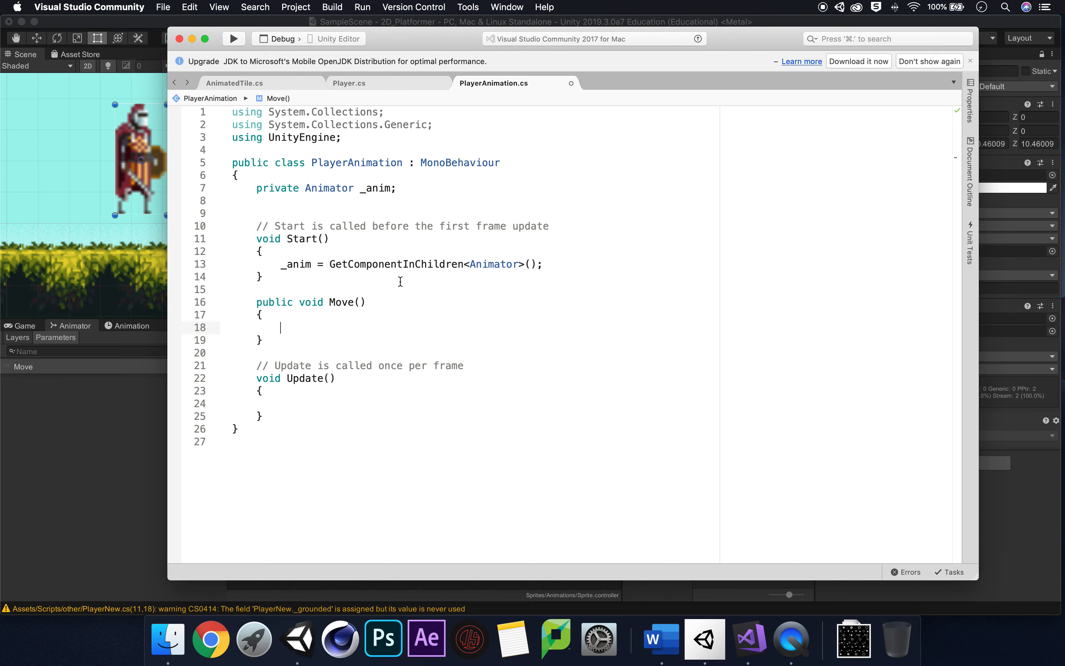
Look at the Move parameter in Unity's Animator, return to Visual Studio, and give the Move method the parameter "float Move"
left_click(59, 470)
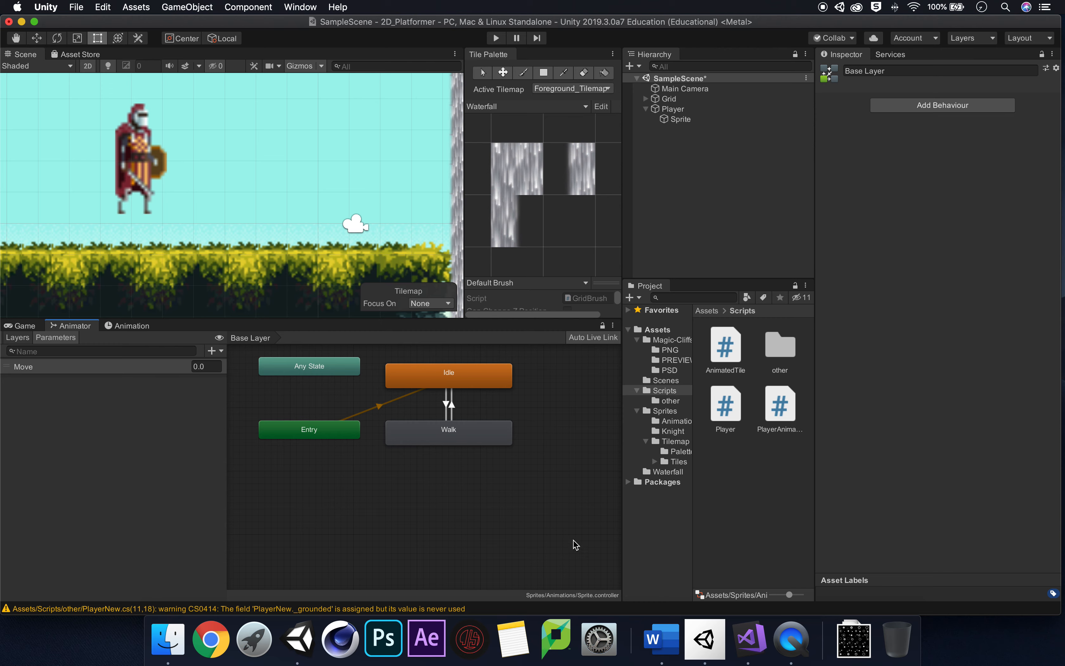
left_click(749, 639)
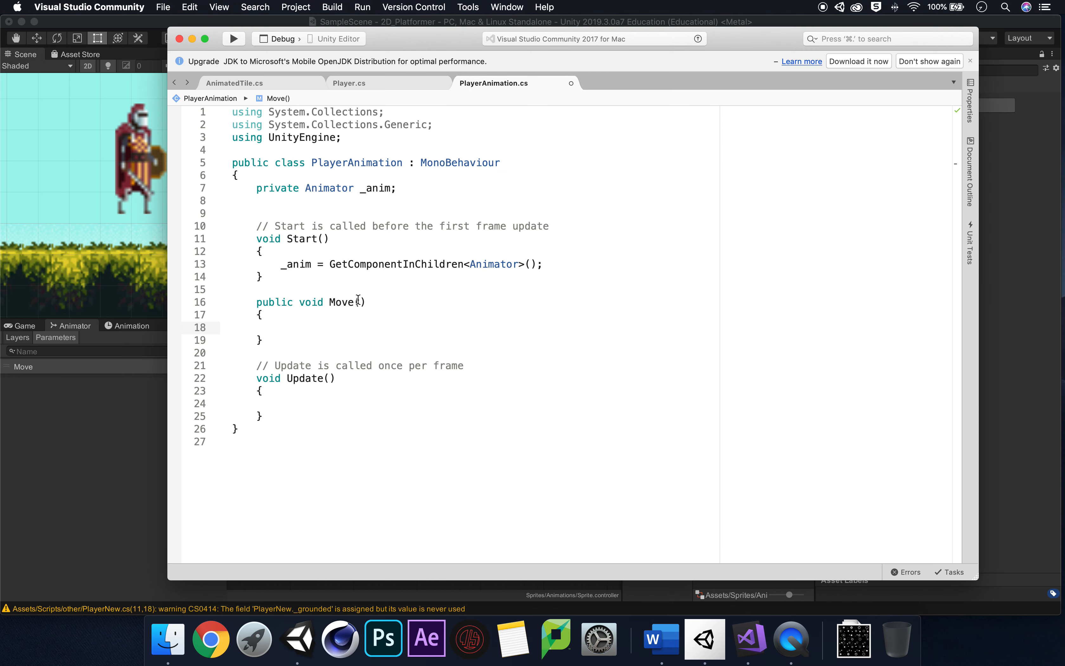
left_click(358, 302)
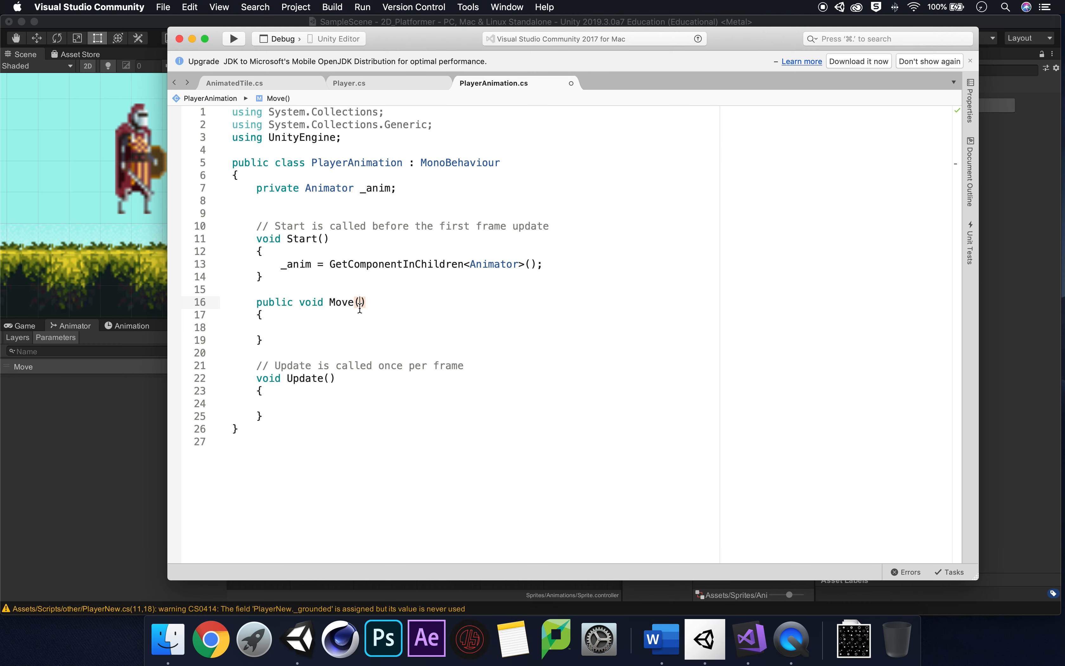
type("float move")
key("BackSpace")
key("BackSpace")
key("BackSpace")
key("BackSpace")
type("Move")
left_click(433, 303)
left_click(274, 327)
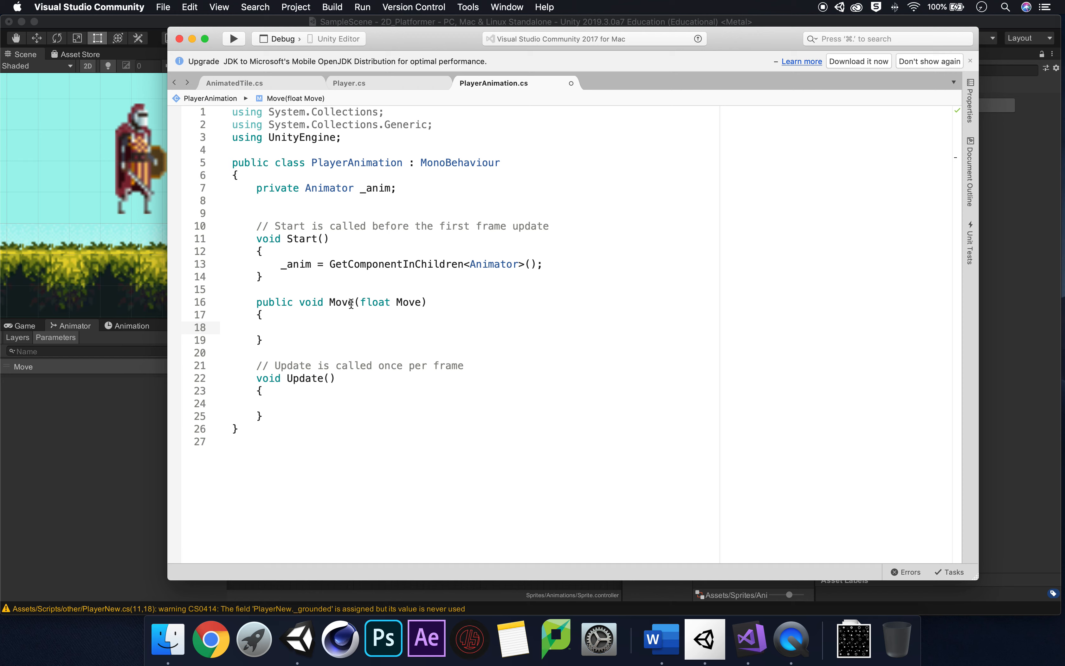
Begin the Move method's body with the call _anim.SetFloat("Move")
mouse_move(404, 303)
left_click(336, 302)
left_click(414, 302)
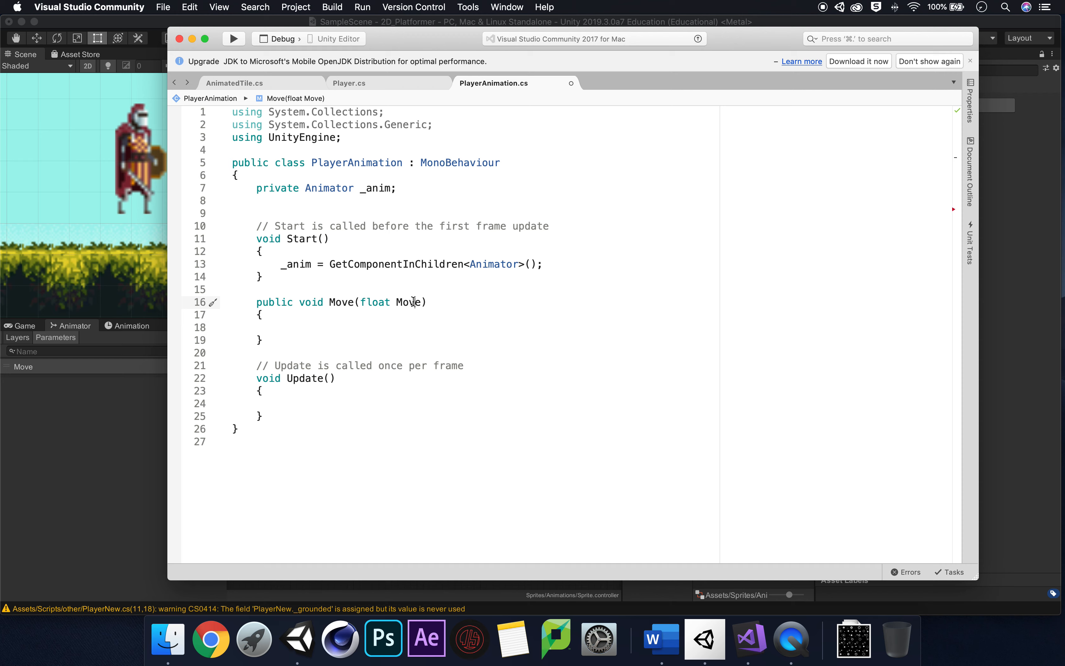
left_click(288, 322)
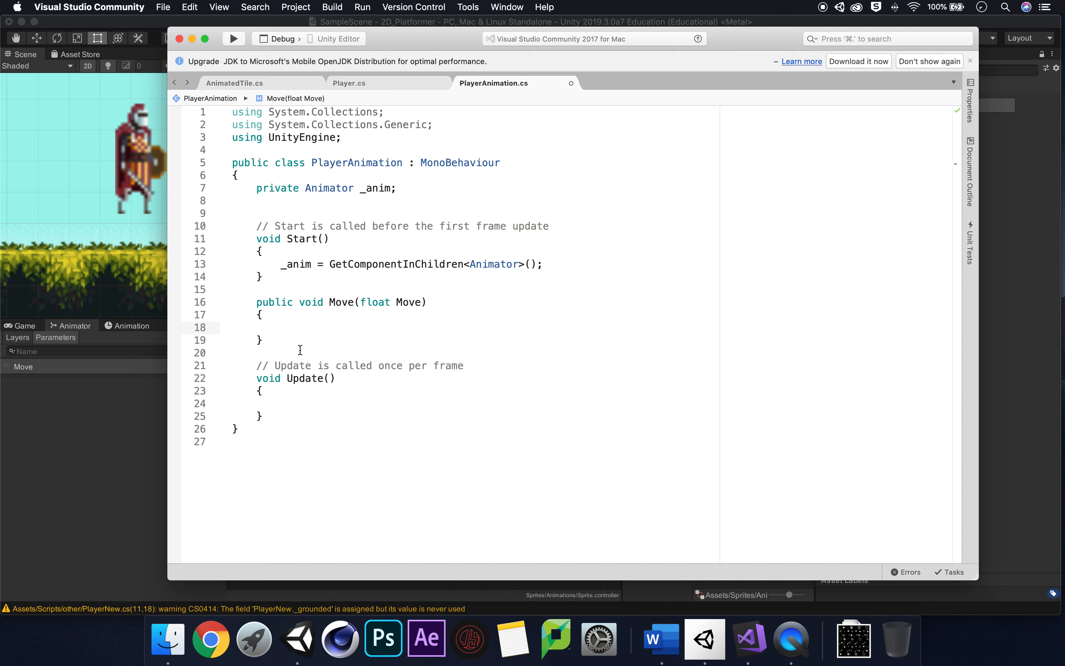
type("_a")
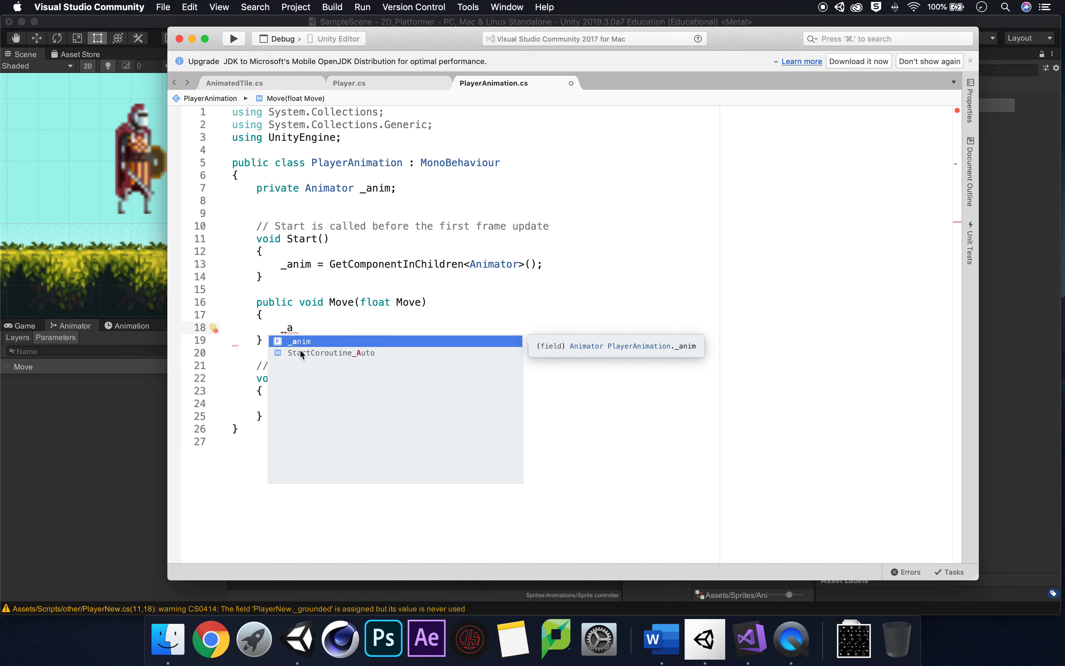
key("Return")
type(".")
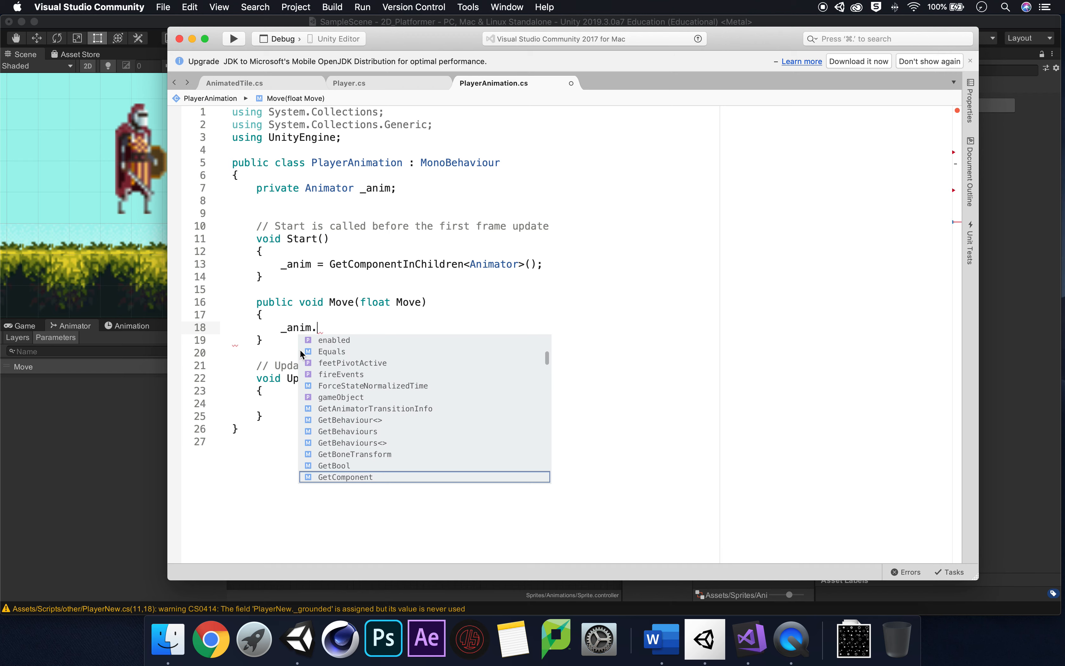
type("SetF")
key("Return")
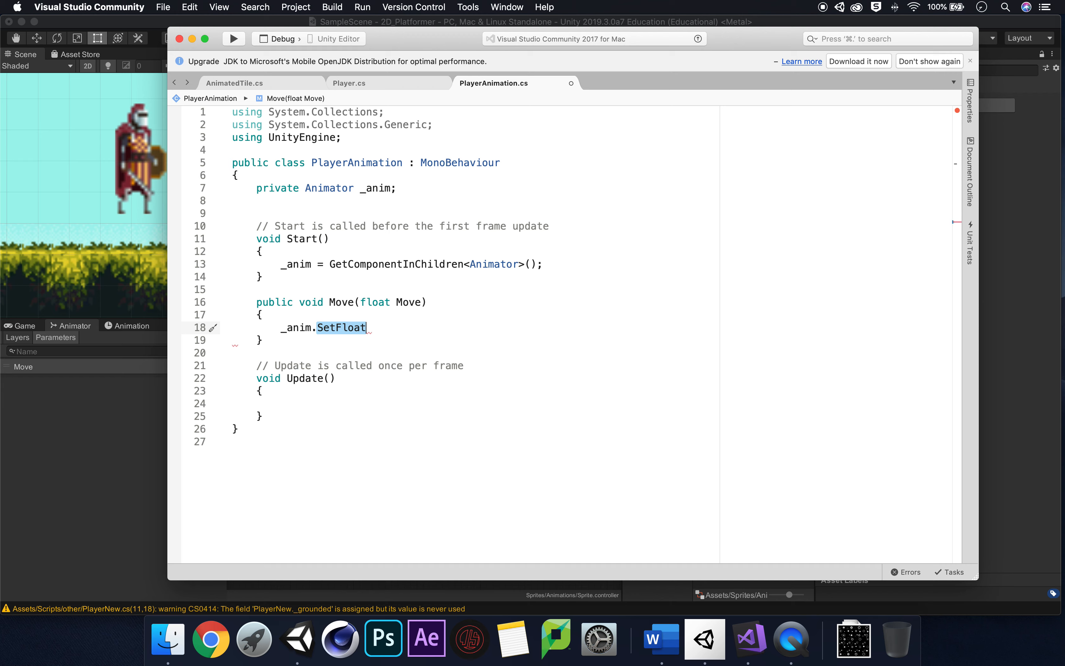
type("(\"")
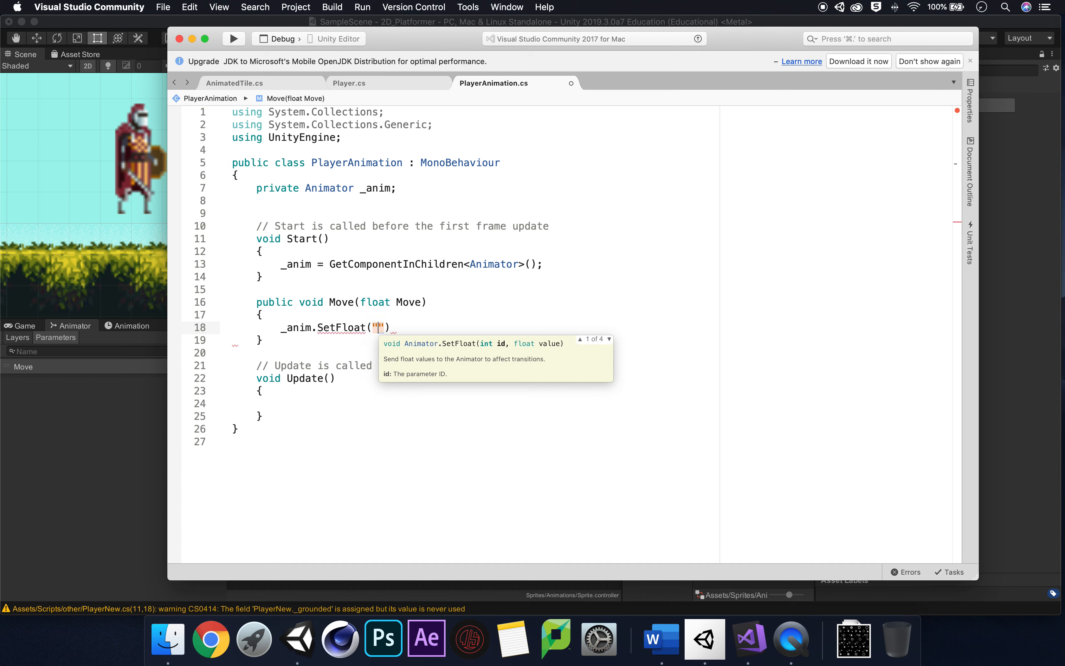
type("Move\")")
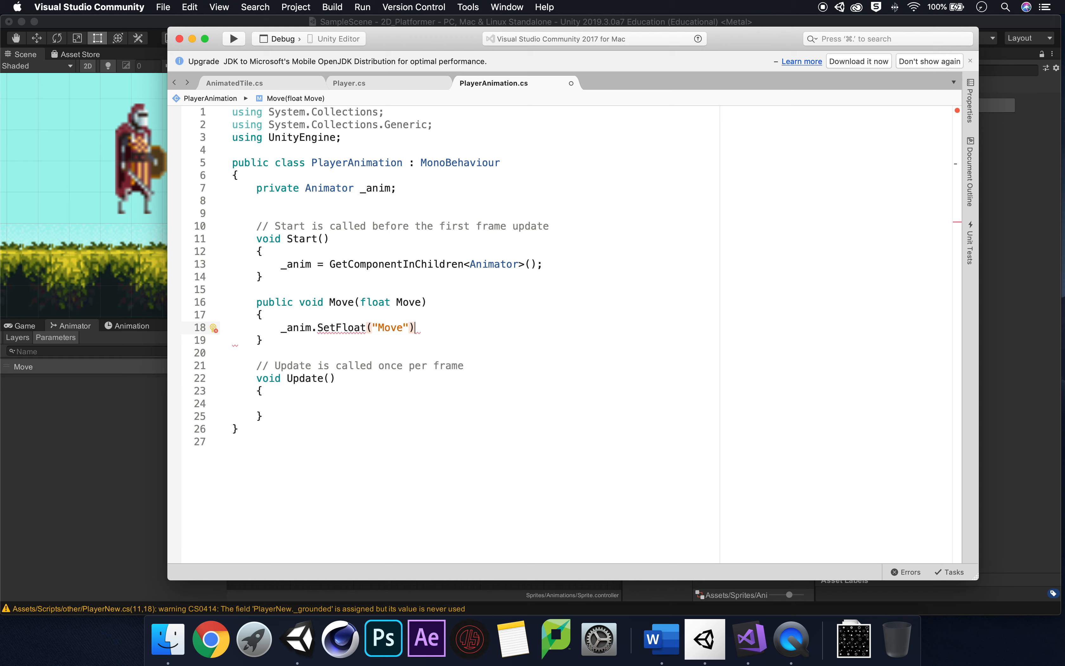
Append ", Mathf.Abs(Move);" after the SetFloat call in the Move method
type(", Mathf.Abs")
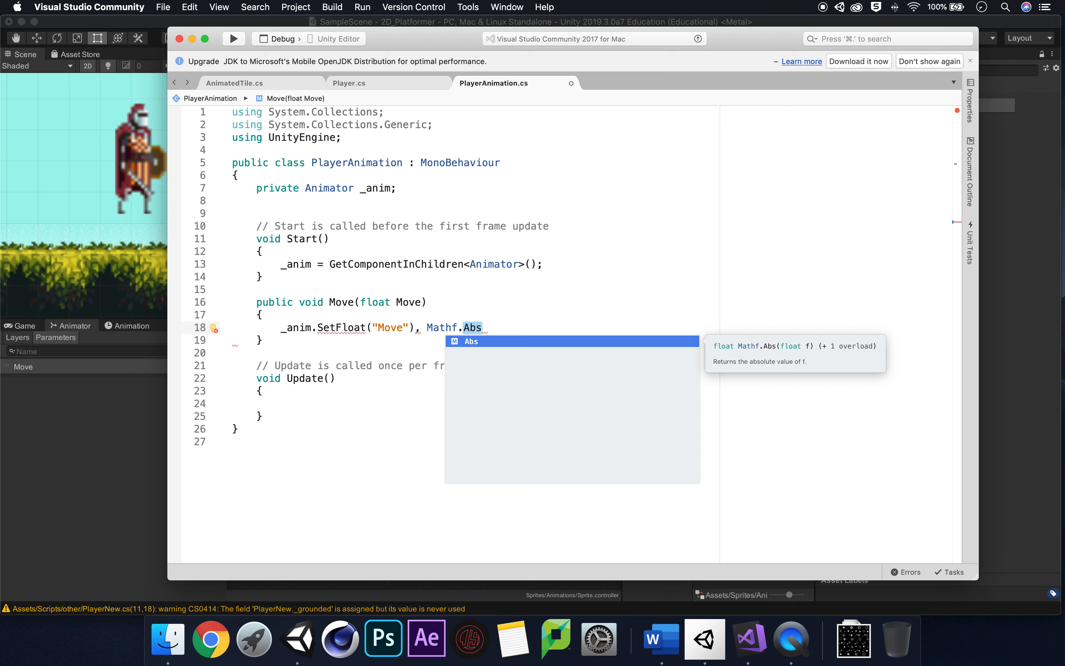
type("(mo")
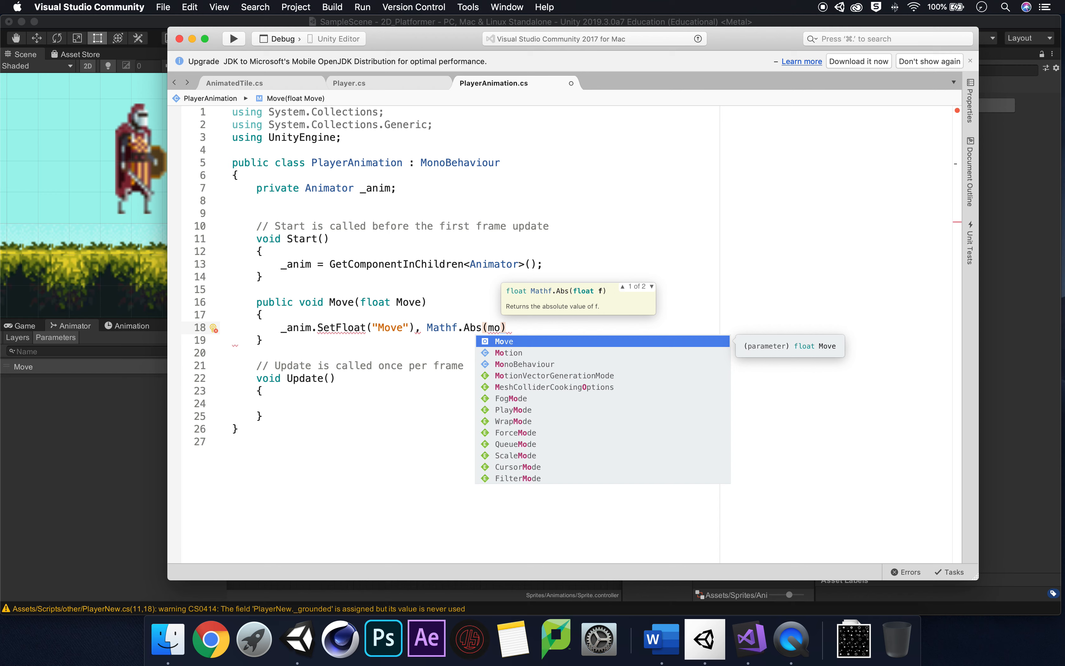
key("Return")
type(")")
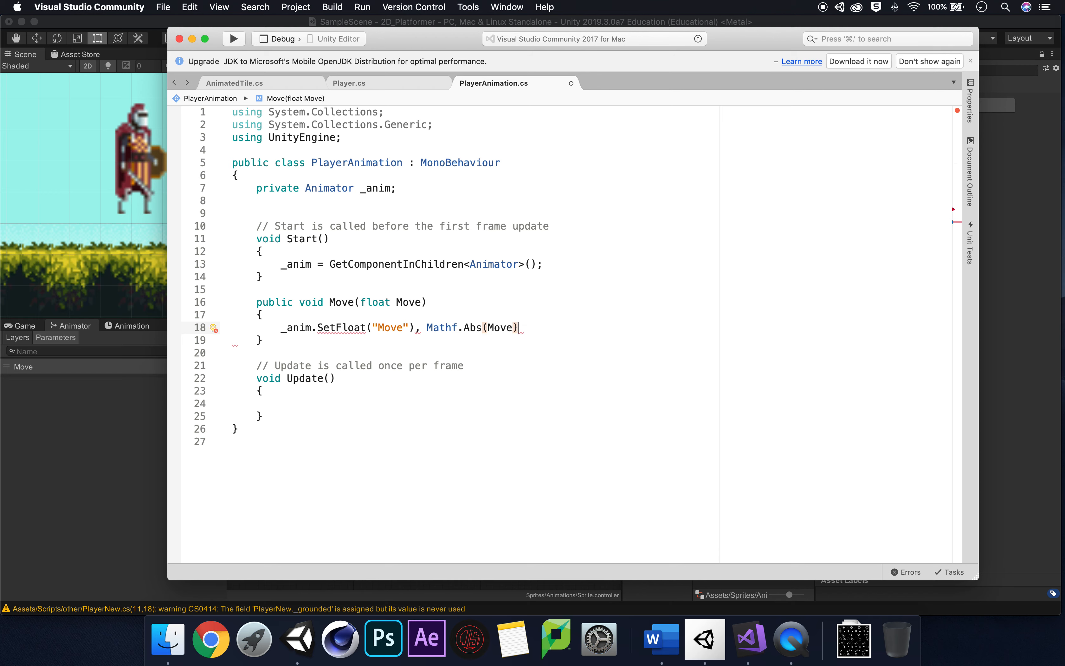
type(";")
Correct the parentheses so the line reads _anim.SetFloat("Move", Mathf.Abs(Move));
mouse_move(340, 325)
key("Left")
key("Left")
key("Left")
key("Left")
key("Left")
key("Left")
key("Left")
key("Left")
key("Left")
key("Left")
key("Left")
key("Left")
key("Left")
key("Left")
key("Left")
key("Left")
key("Left")
key("Left")
key("BackSpace")
left_click(508, 327)
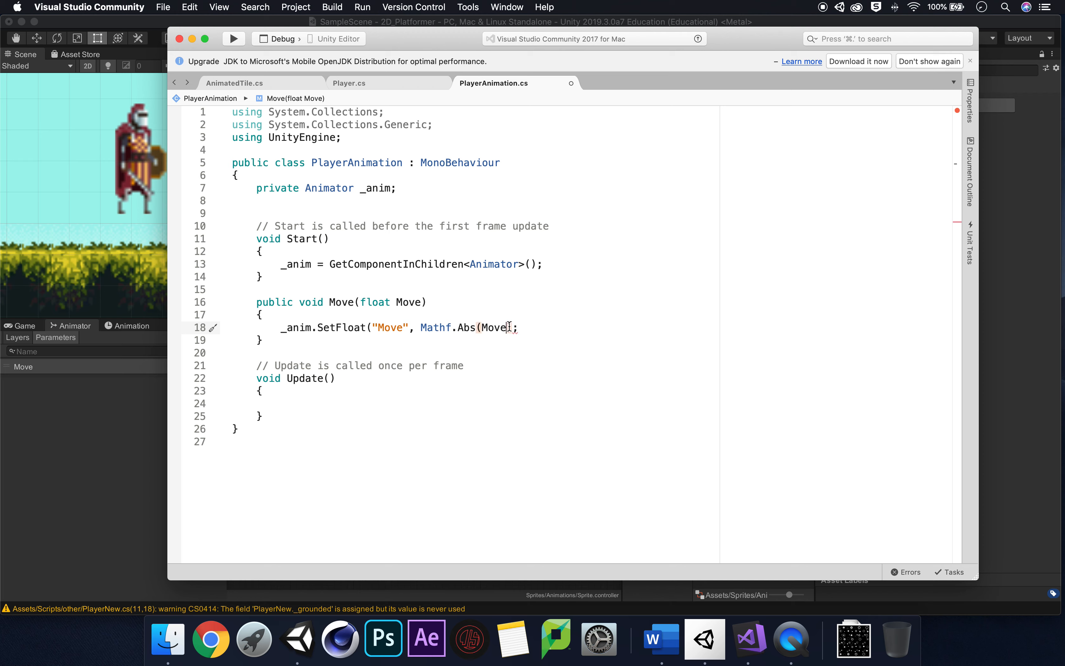
type(")")
Rename the Move method's float parameter to lowercase "move" in both the signature and the Mathf.Abs argument
left_click(398, 303)
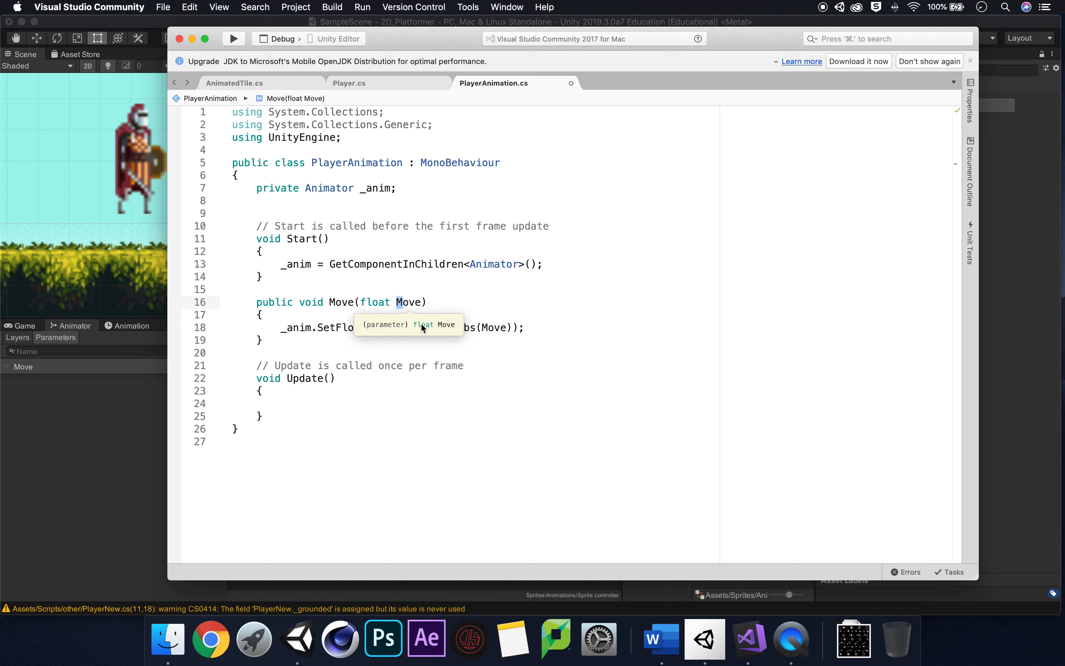
type("m")
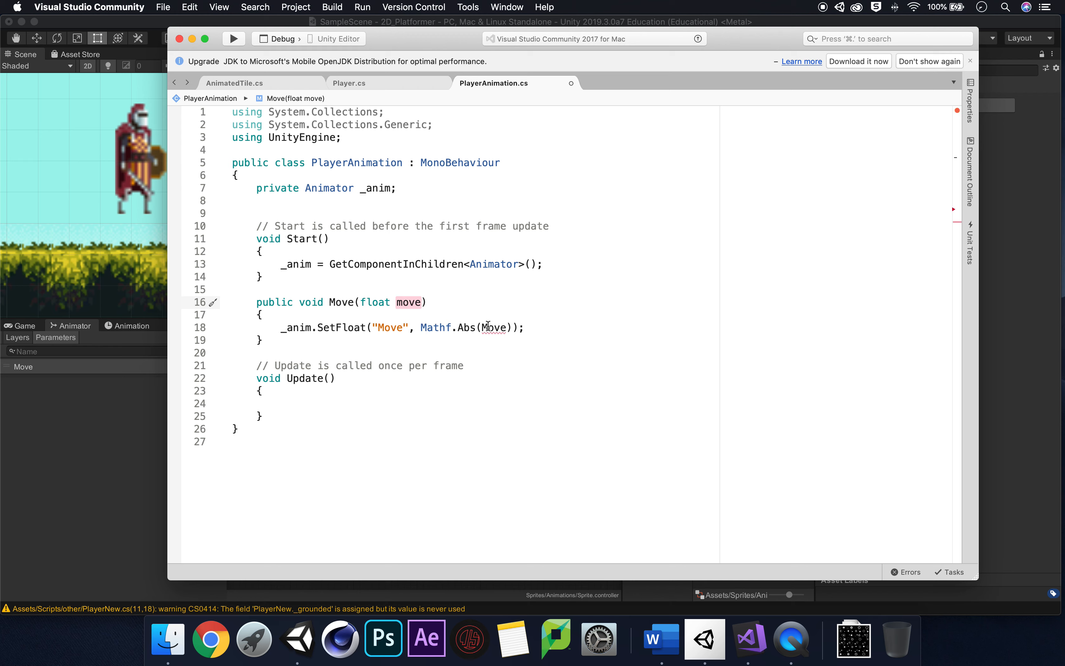
left_click(484, 327)
type("move")
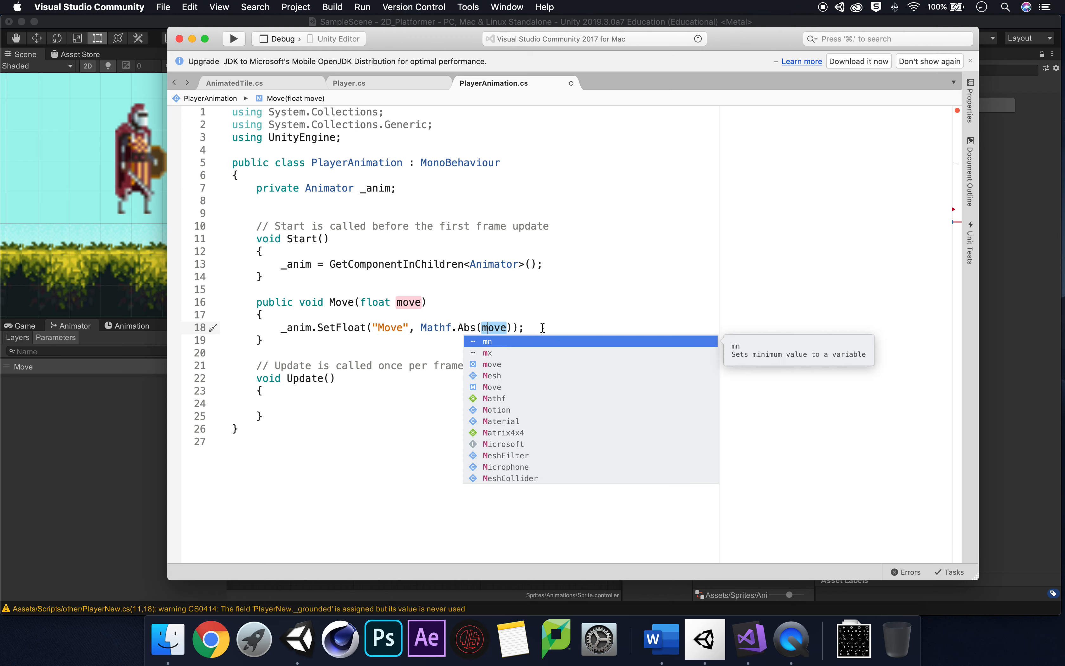
left_click(553, 329)
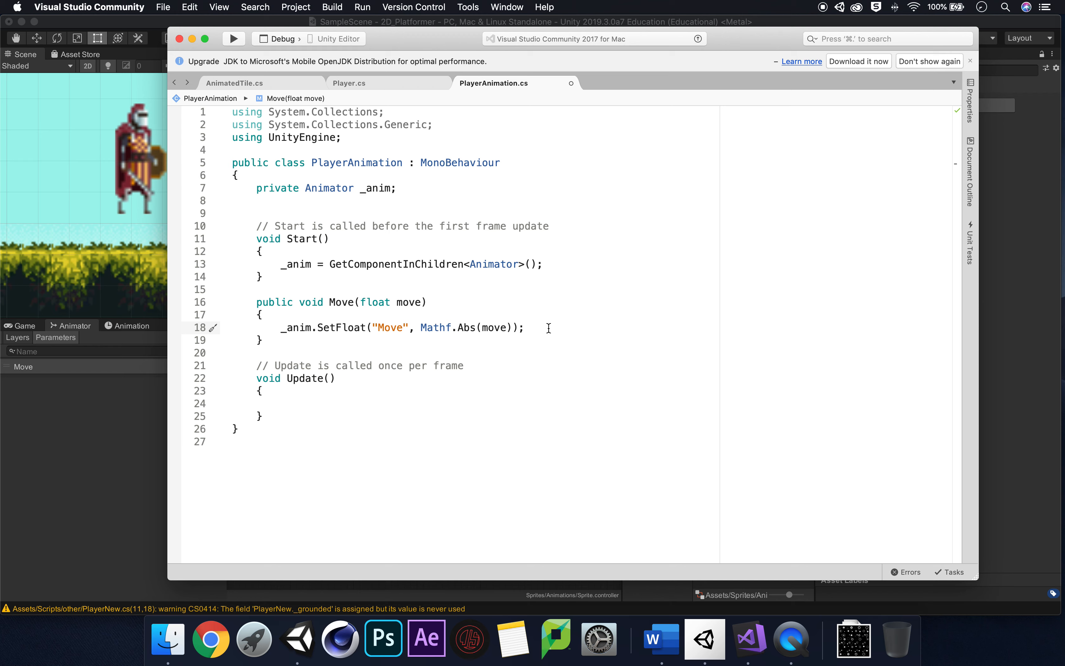
Save the PlayerAnimation script, switch to Unity to view the project, and return to Visual Studio
key("super+s")
left_click(1017, 333)
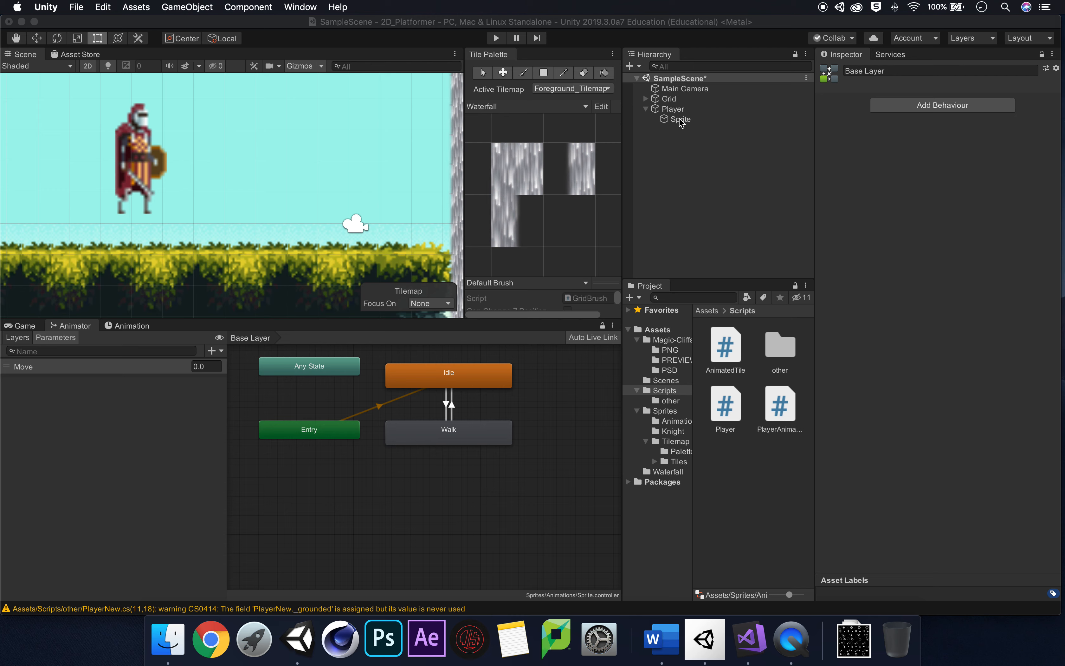
left_click(751, 645)
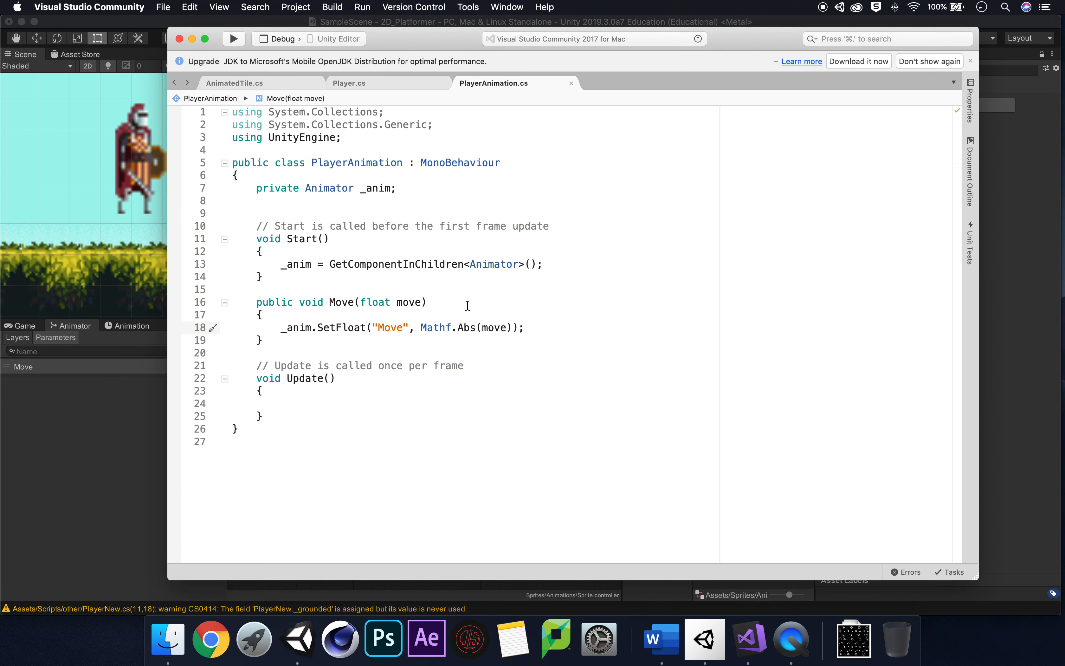
Change the float parameter back to capitalised "Move" in the Move method's signature and in the Mathf.Abs argument
left_click(539, 319)
left_click(403, 303)
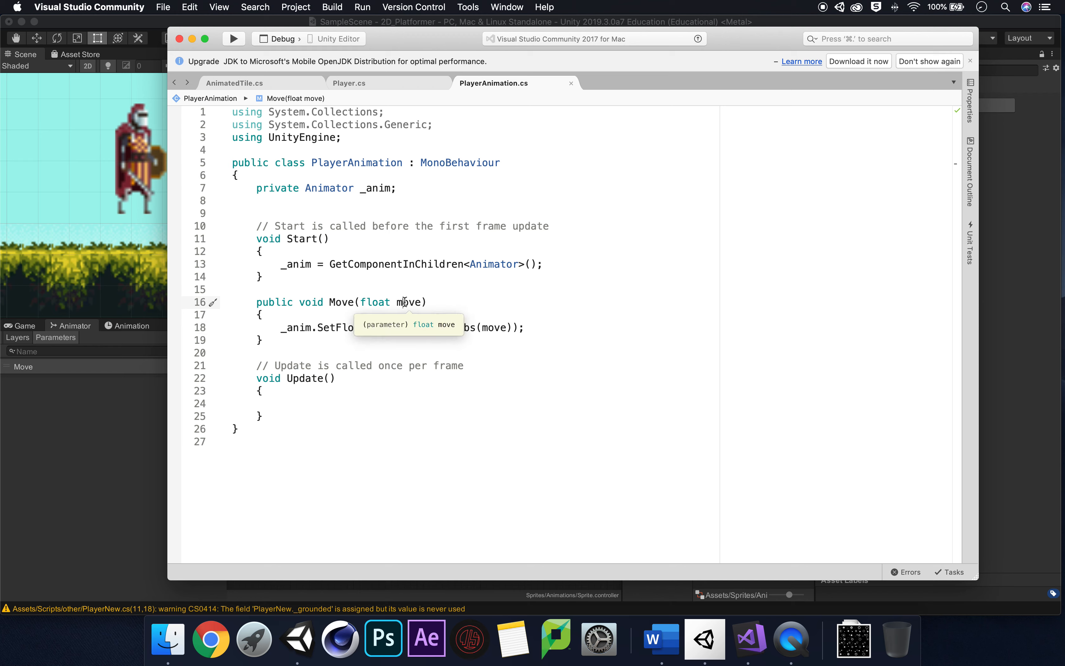
key("BackSpace")
type("M")
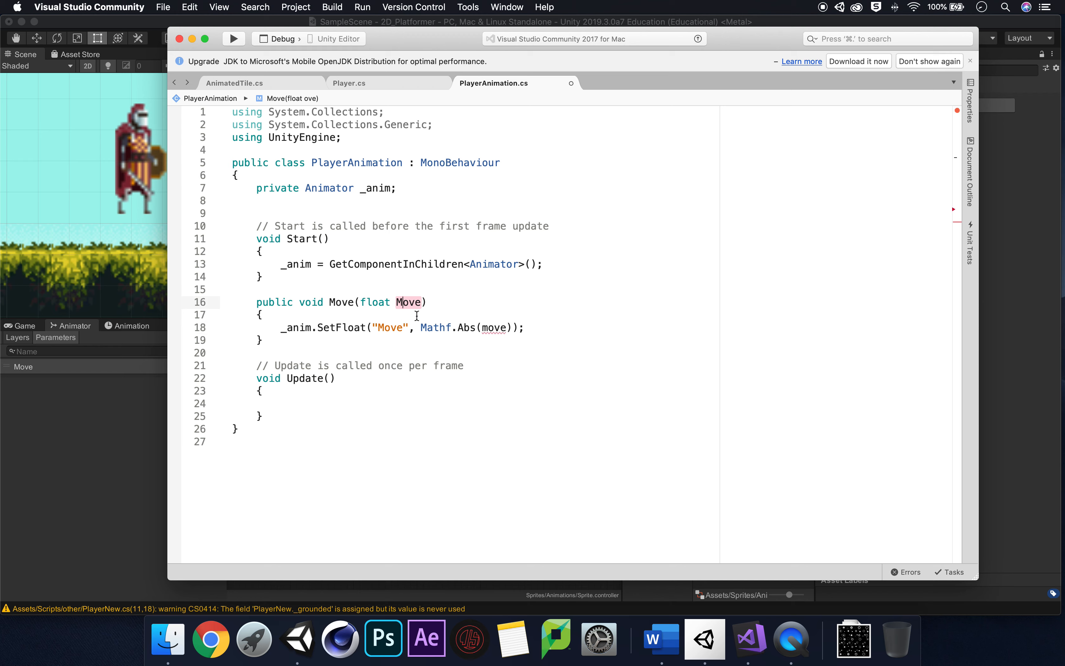
left_click(489, 327)
key("BackSpace")
type("M")
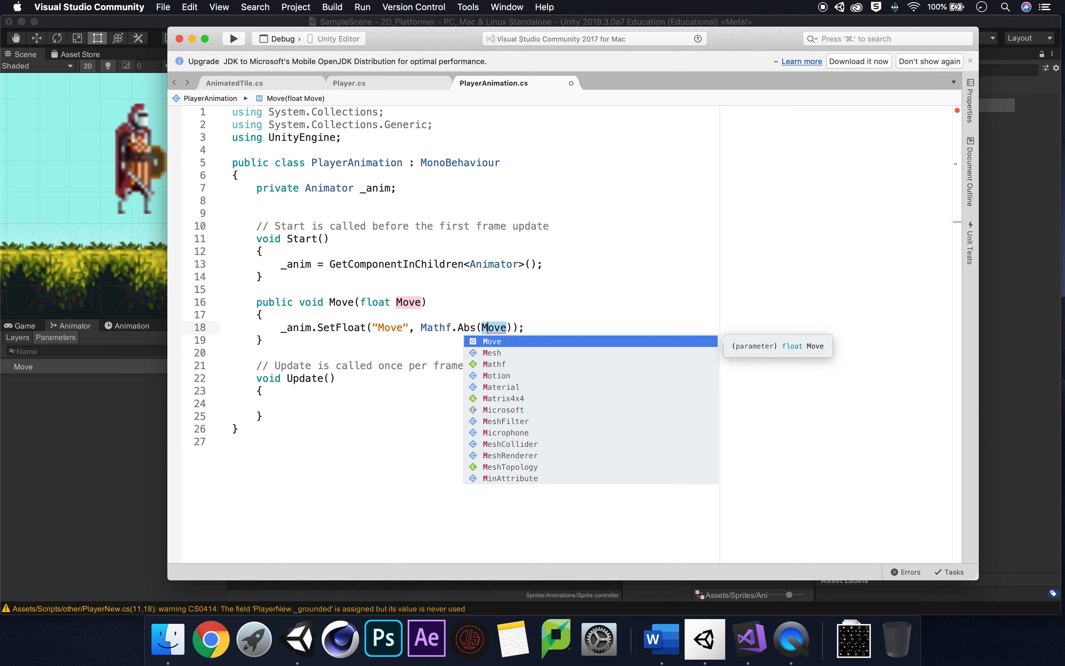
type("ove")
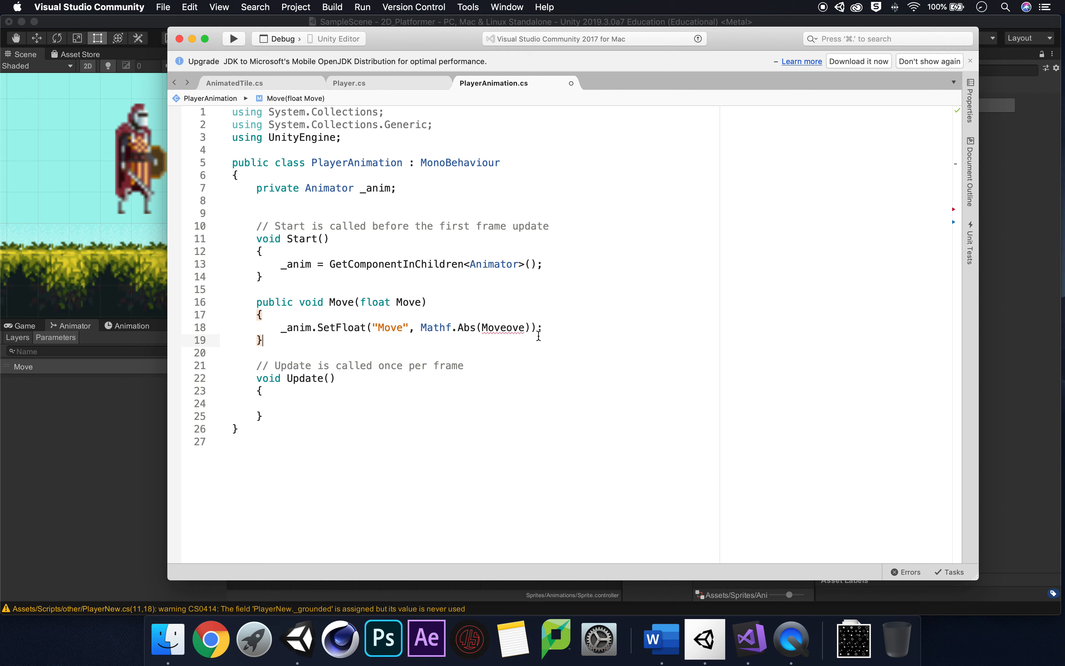
key("BackSpace")
key("BackSpace")
key("BackSpace")
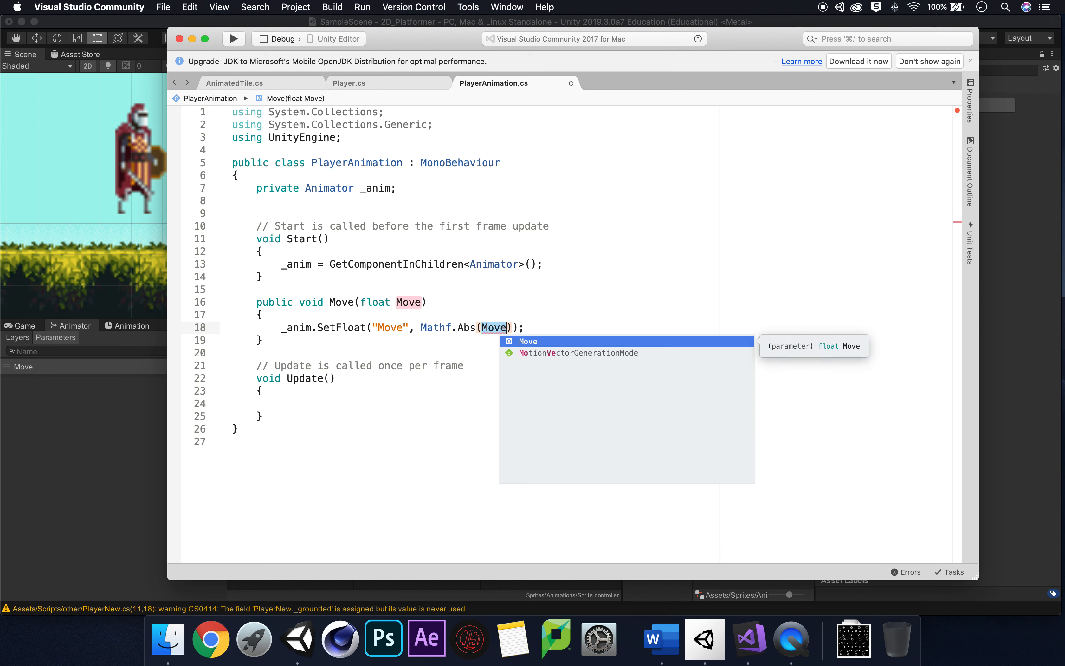
left_click(552, 328)
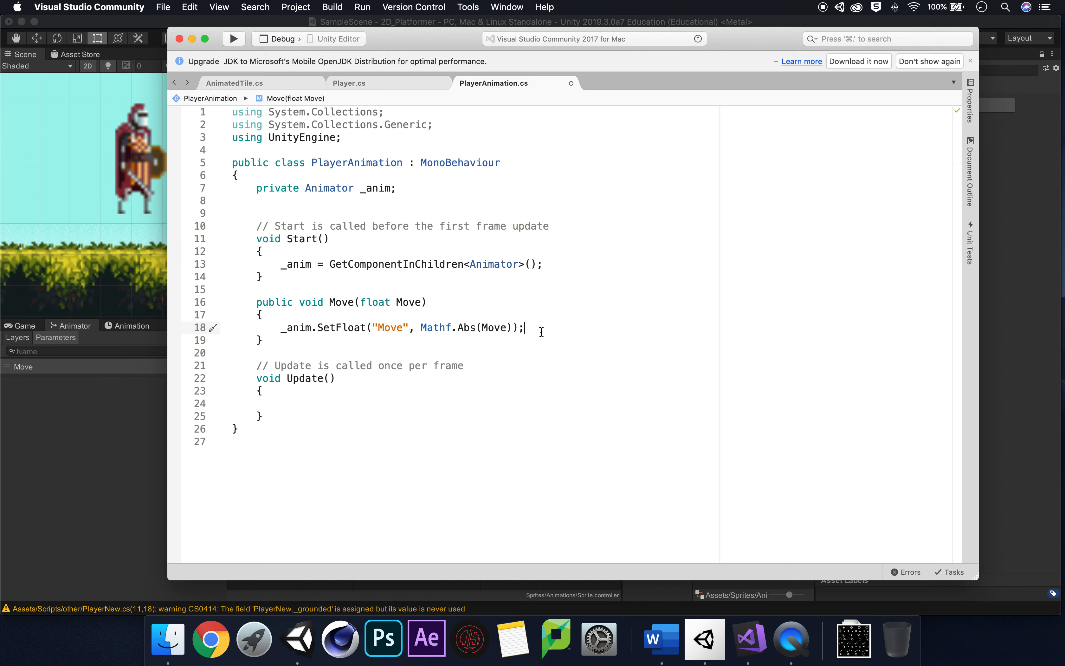
In the Player script, declare the field private PlayerAnimation _playAnim; below the _speed variable, separated by a blank line
left_click(360, 87)
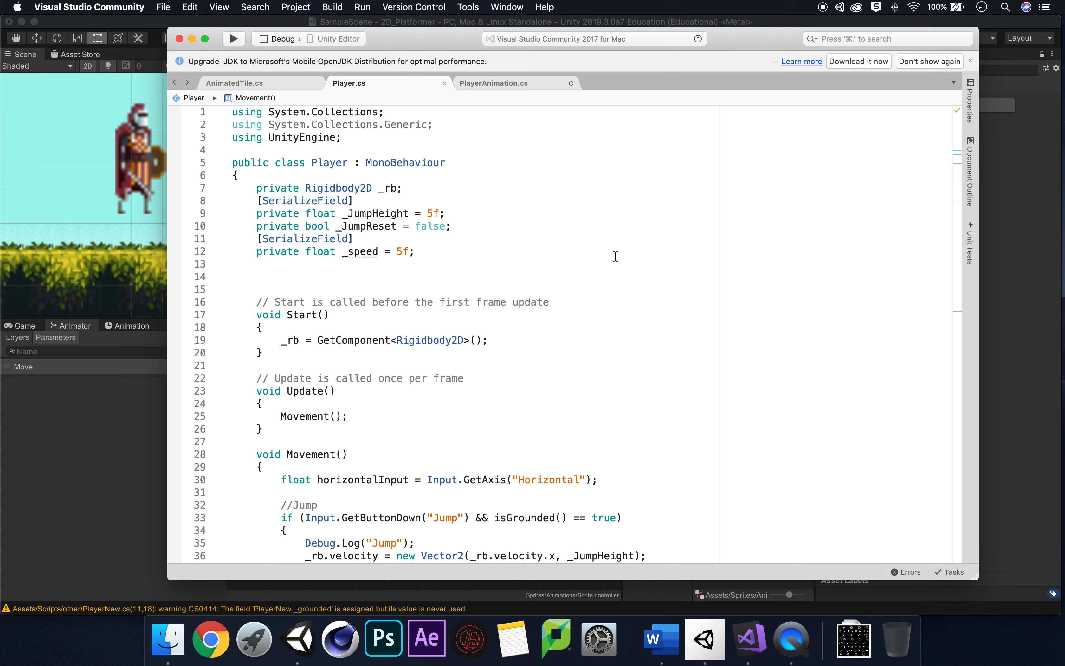
left_click(429, 251)
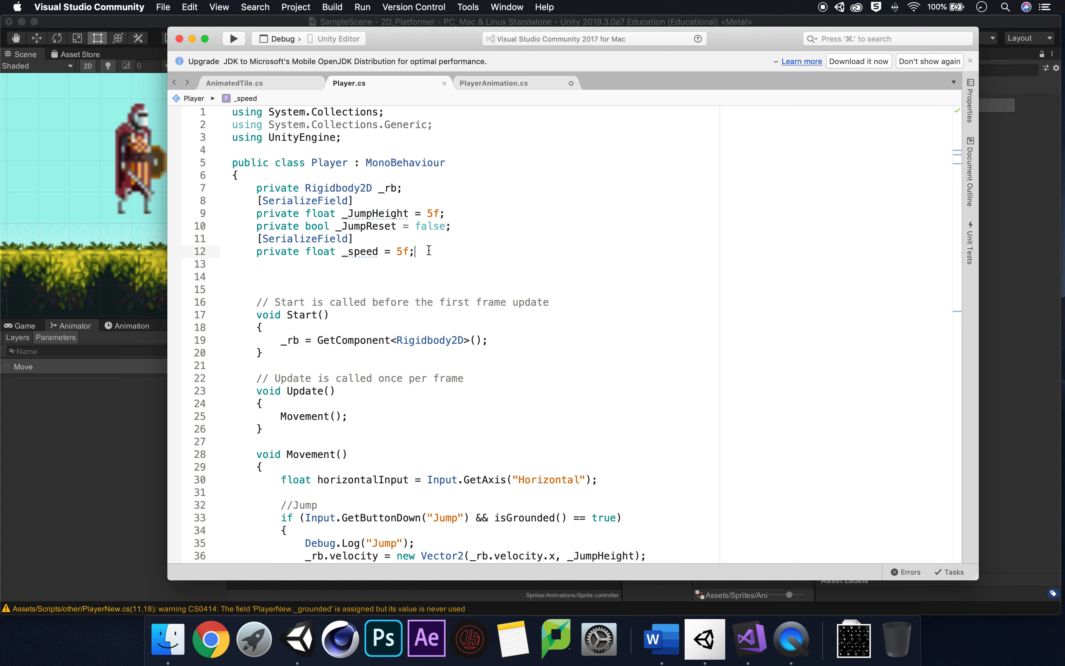
key("Return")
key("Return")
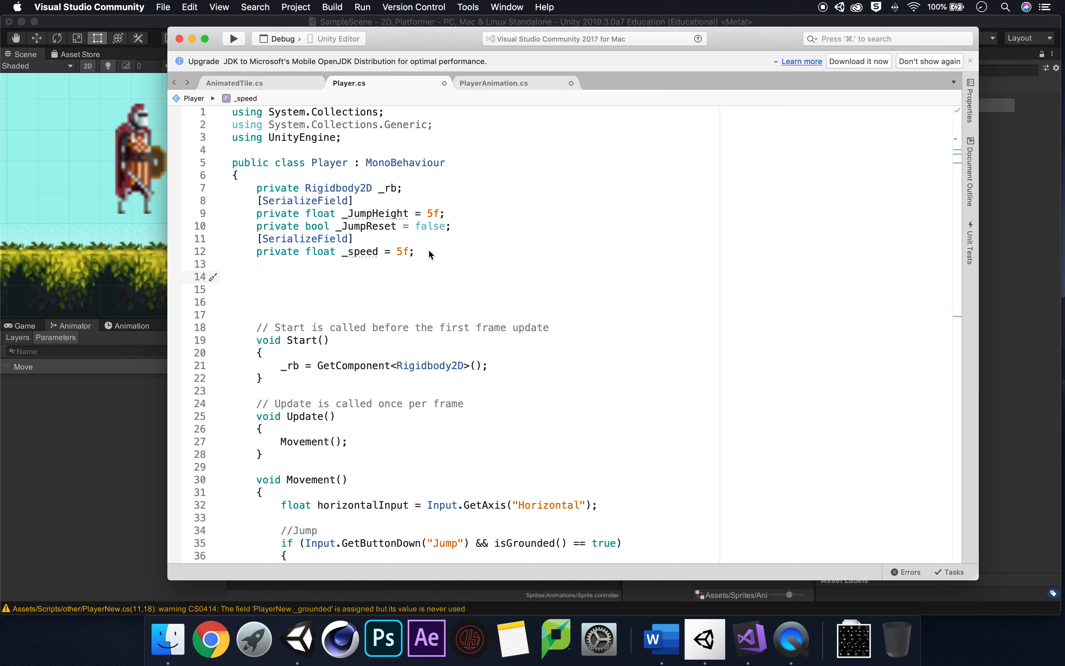
type("priv")
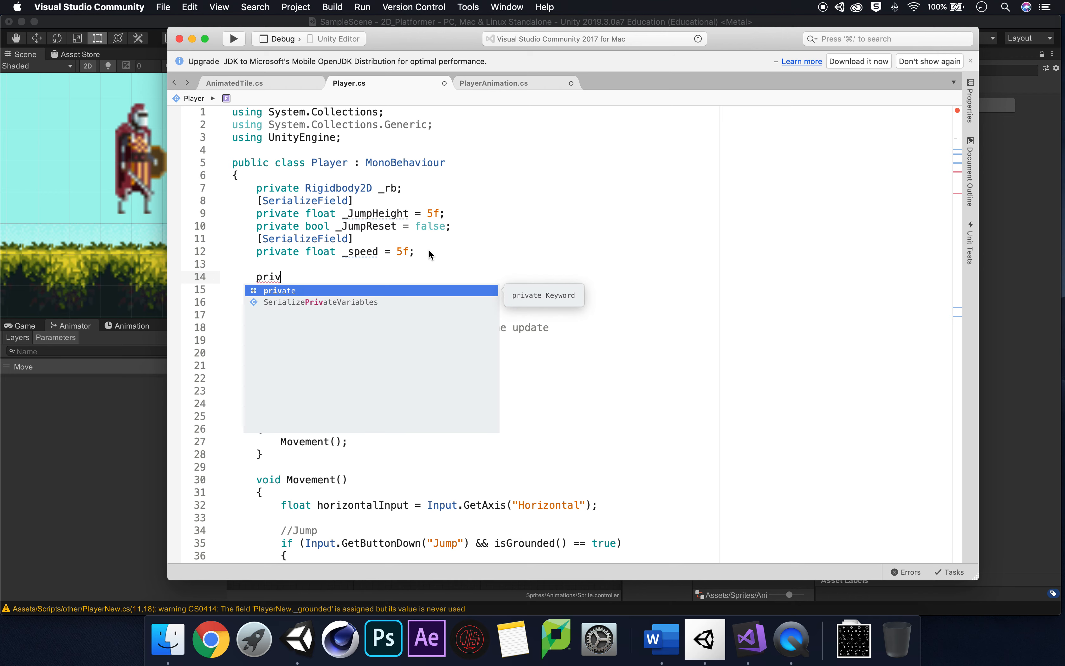
key("Return")
type("Pl")
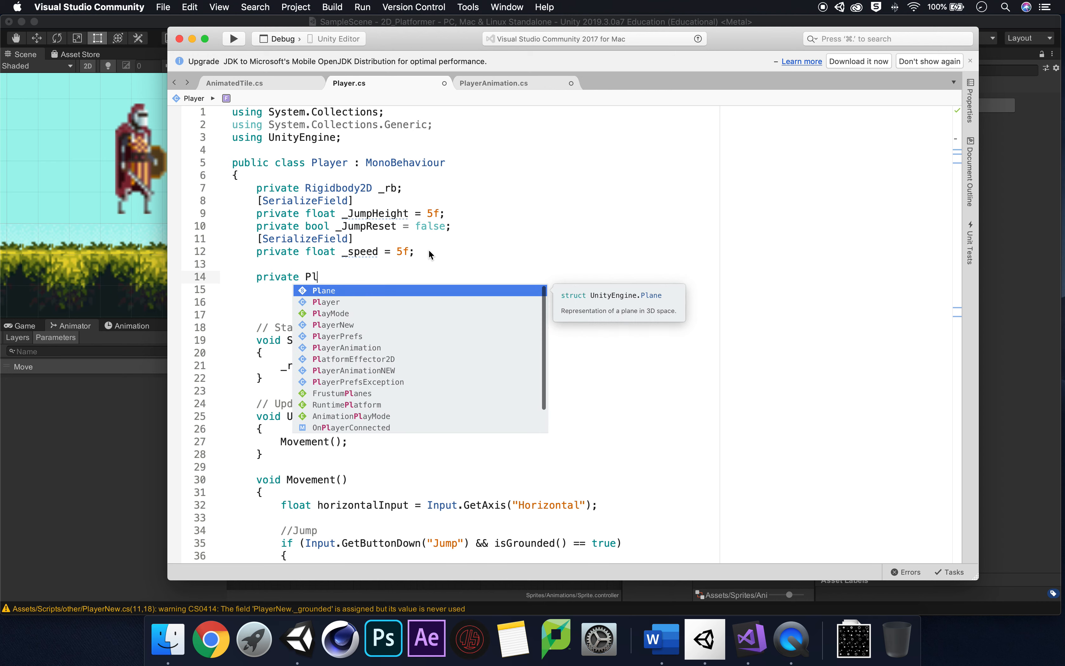
key("Down")
key("Down")
key("Down")
key("Down")
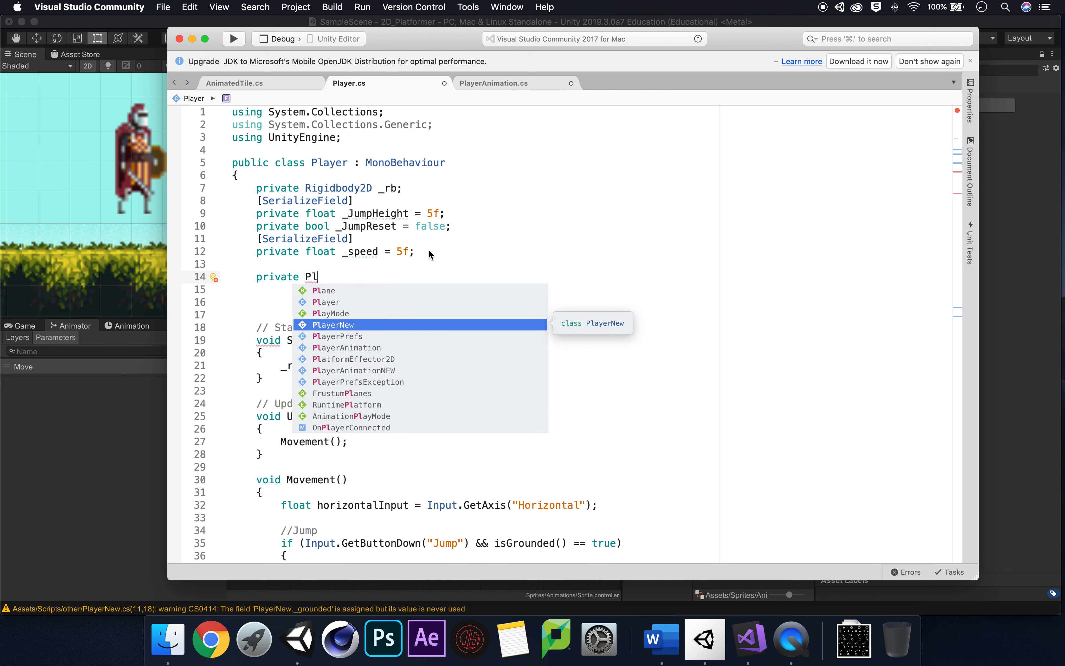
key("Down")
key("Return")
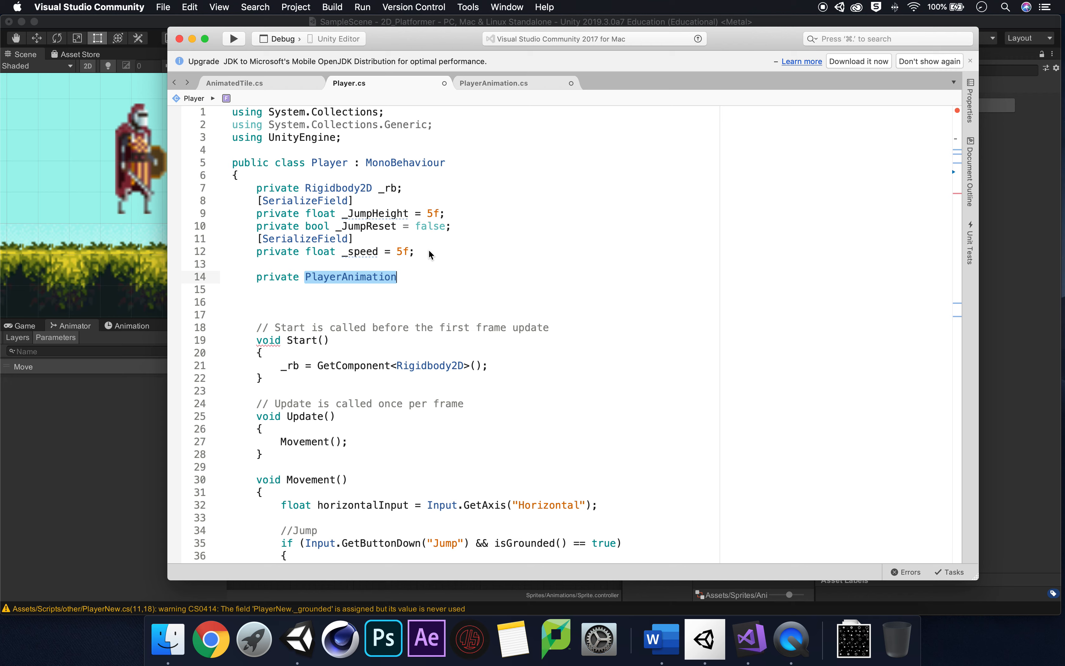
type("_p")
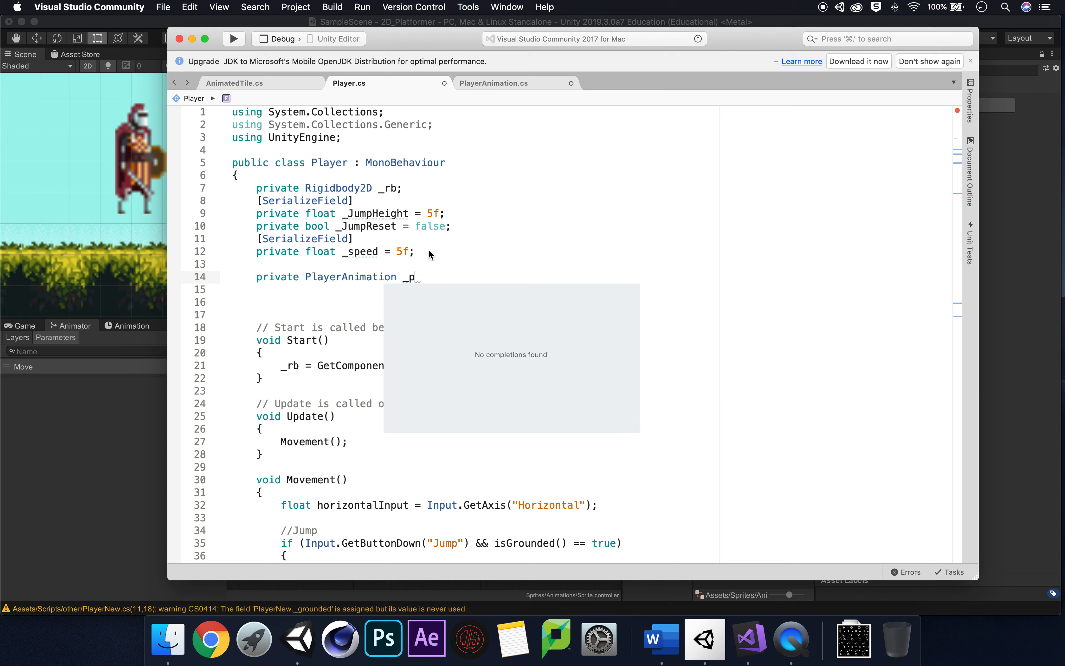
type("layAni")
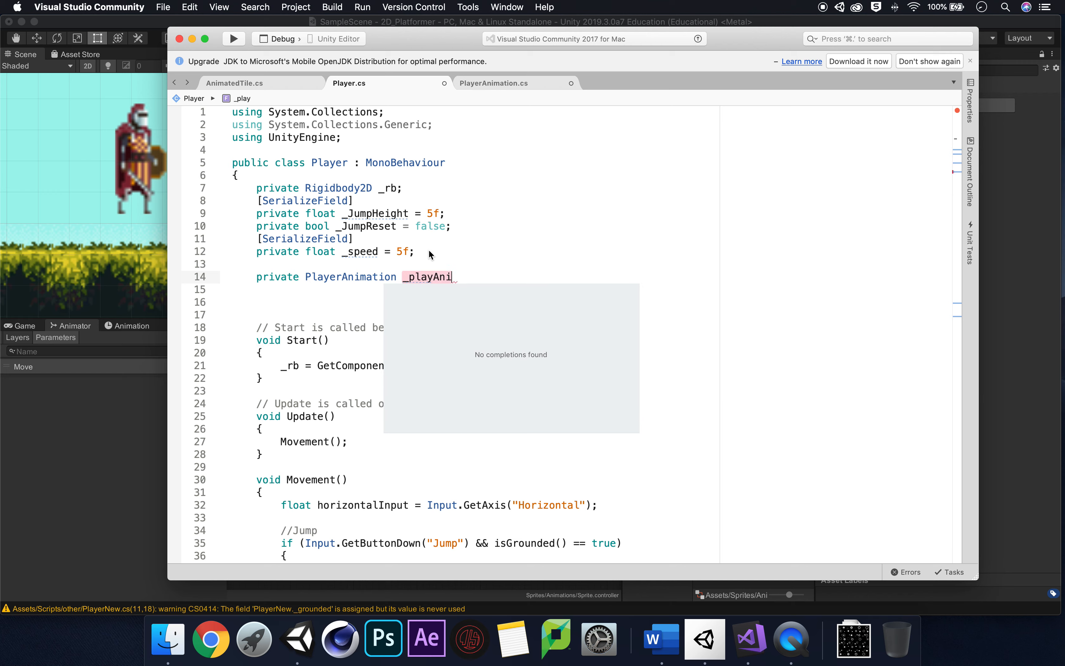
type("m;")
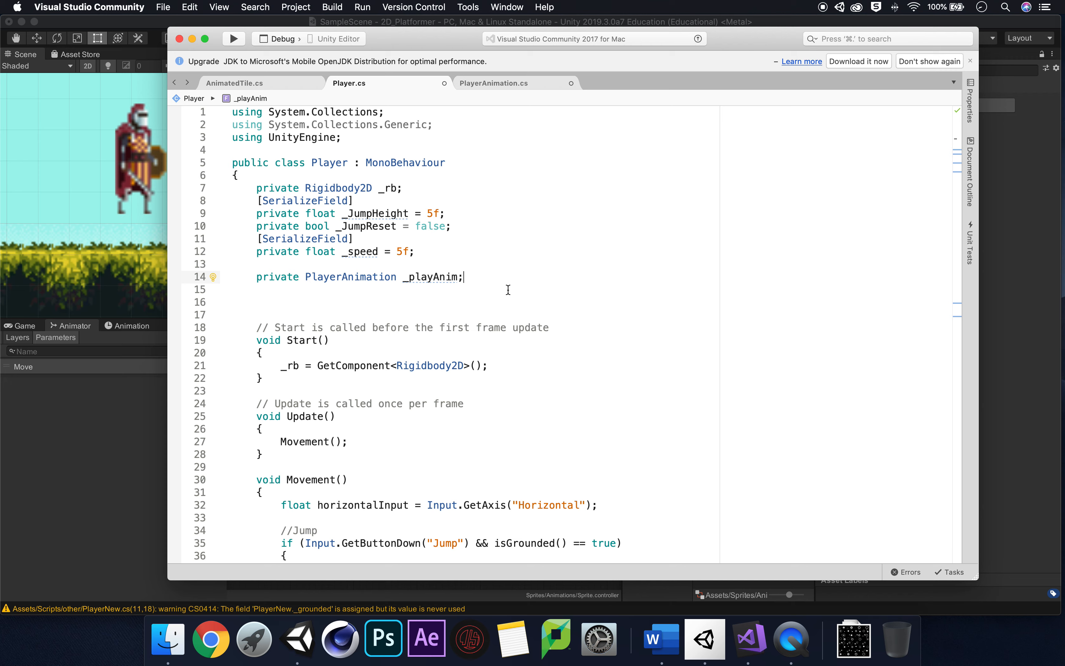
In the Player script's Start method, add _playAnim = GetComponent<PlayerAnimation>(); after the Rigidbody2D assignment
left_click(538, 368)
key("Return")
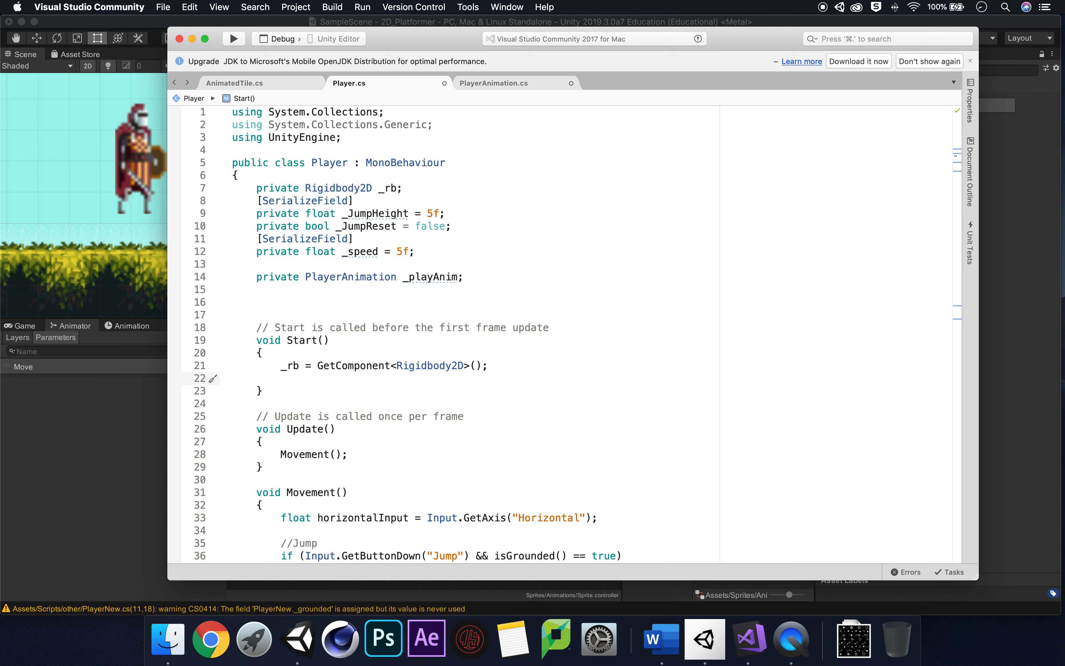
type("_")
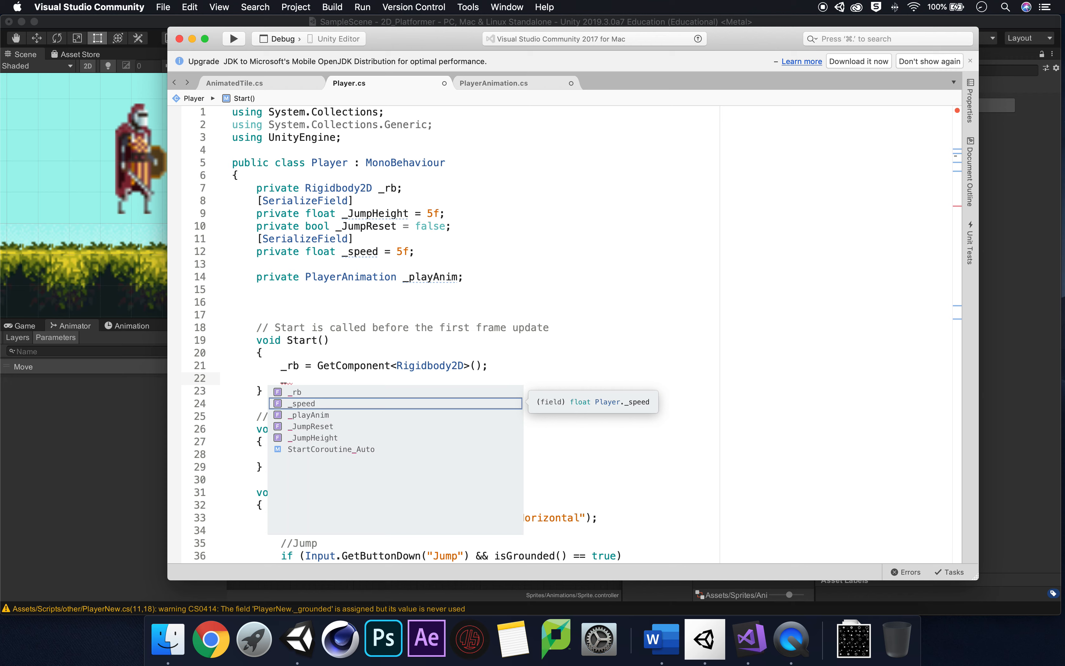
type("pl")
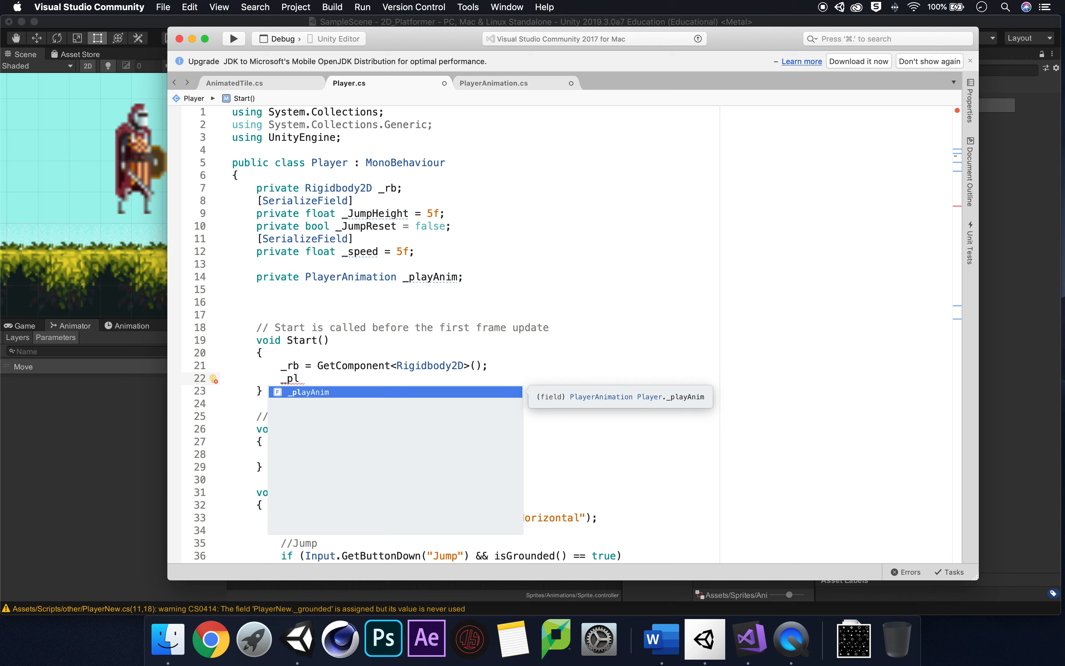
key("Return")
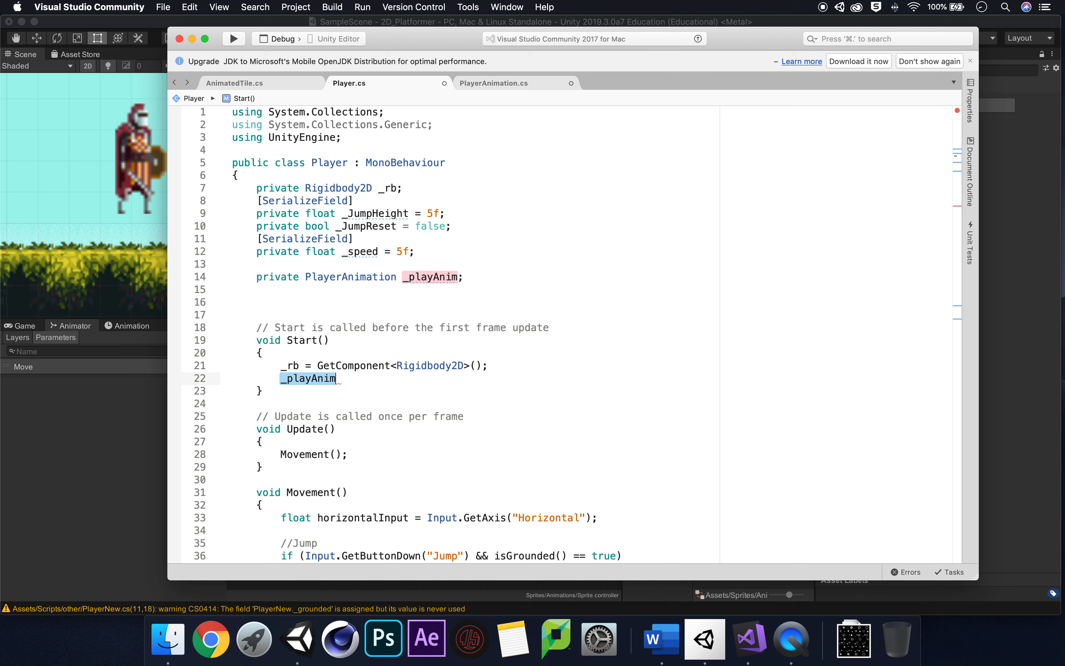
type("= Get")
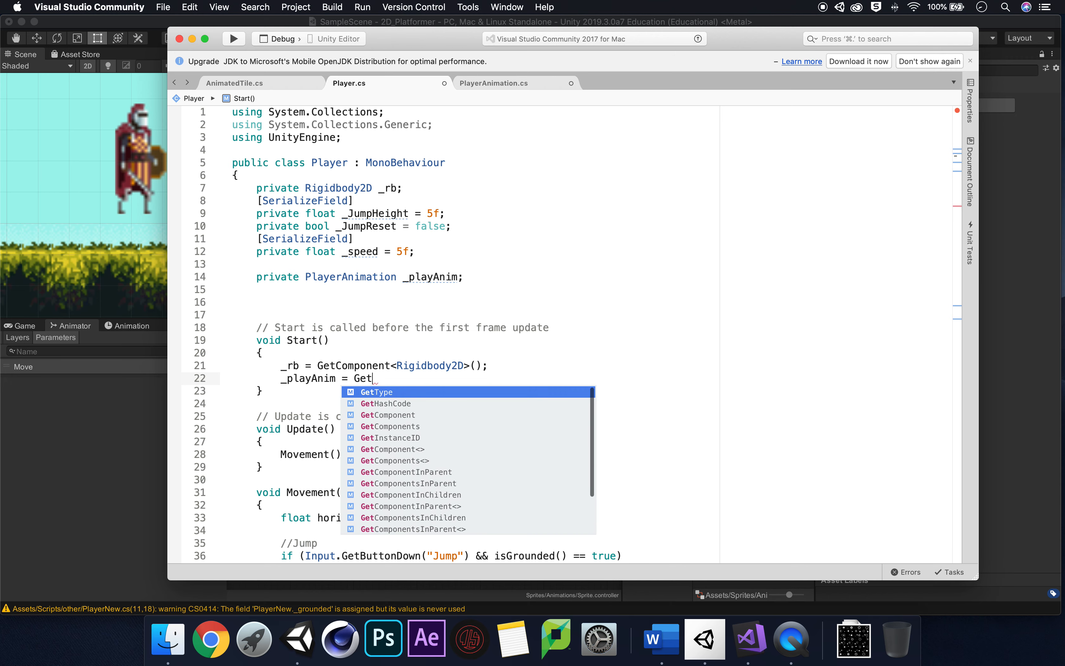
key("Down")
key("Down")
key("Return")
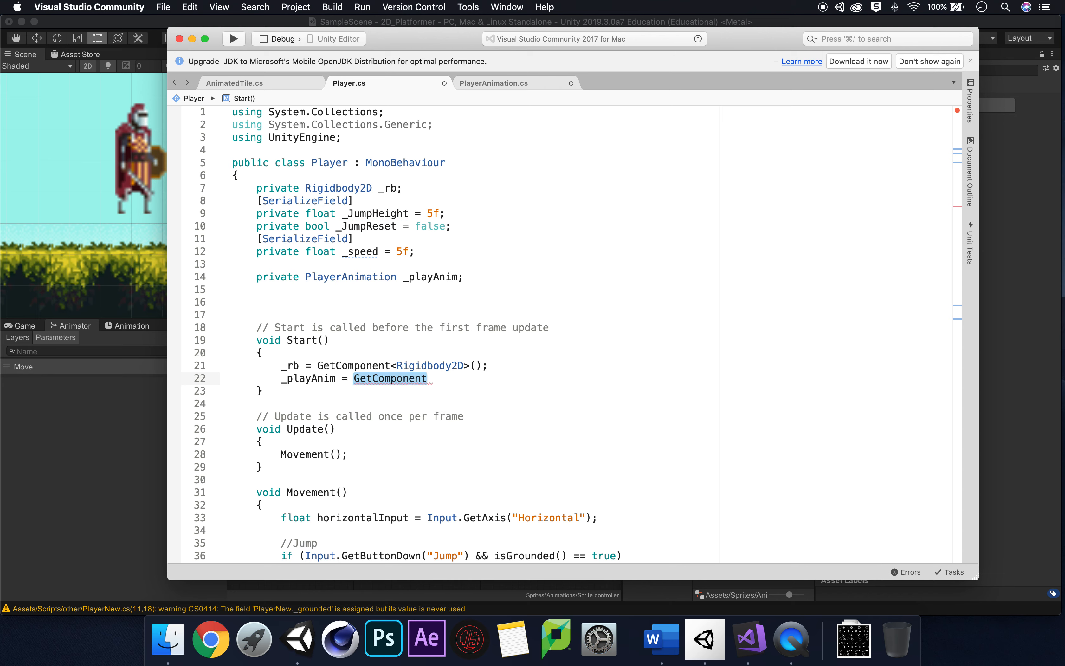
type(",")
type("<")
type("Pla>")
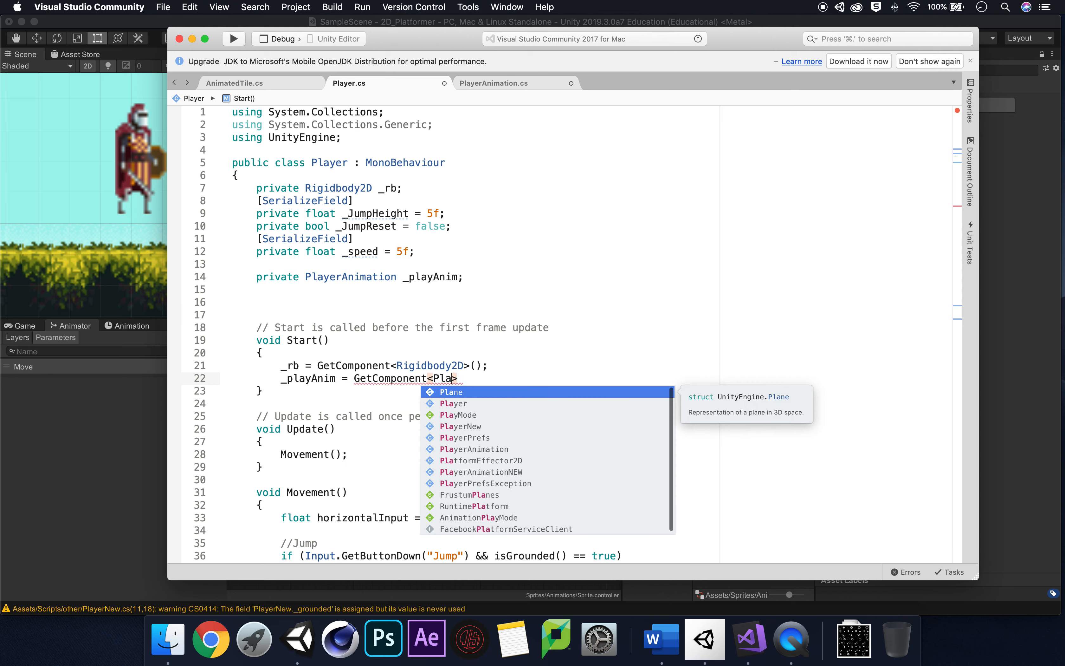
key("Down")
key("Down")
key("Down")
key("Down")
key("Return")
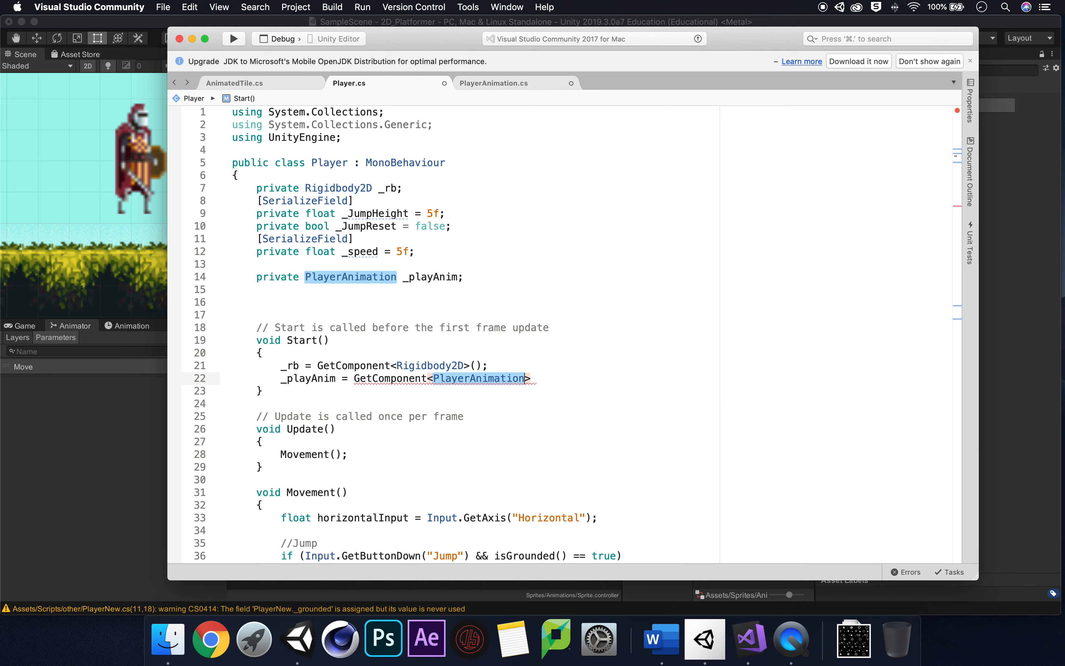
type("()")
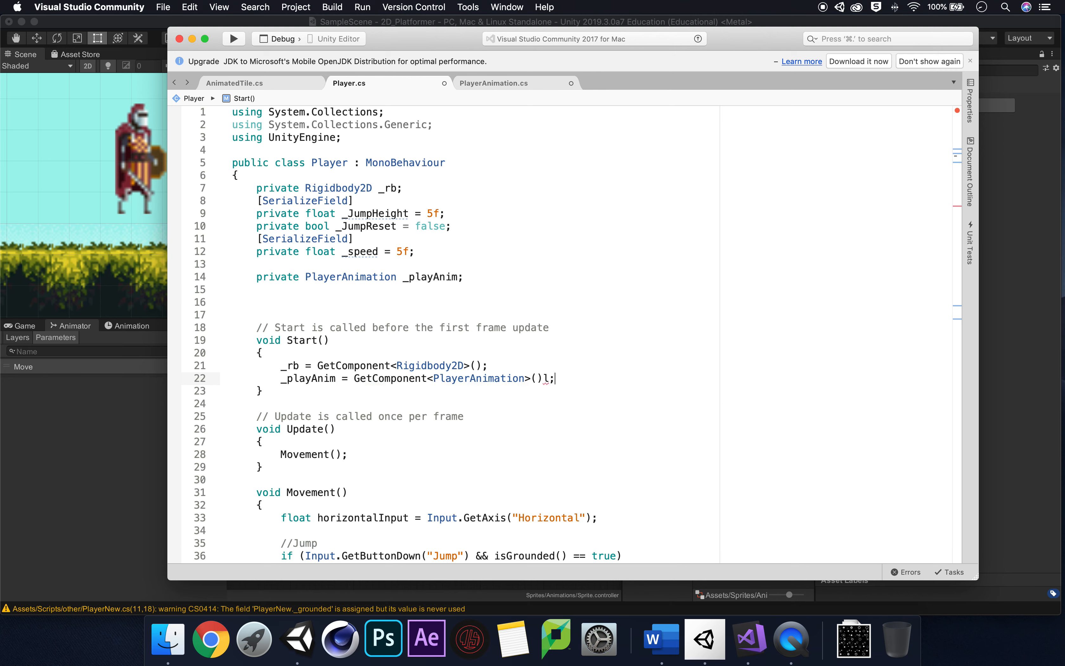
type(";")
Add the call _playAnim.Move(horizontalInput); at the end of the Movement method, directly after the velocity assignment
scroll(596, 373, "down", 5)
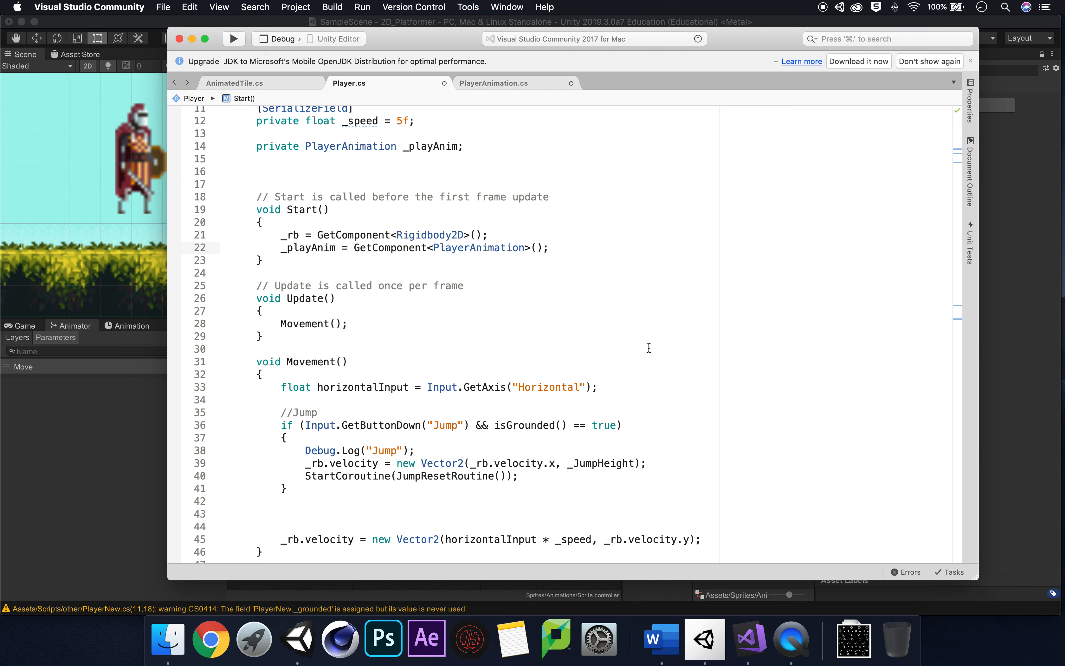
scroll(647, 350, "down", 10)
scroll(648, 348, "up", 4)
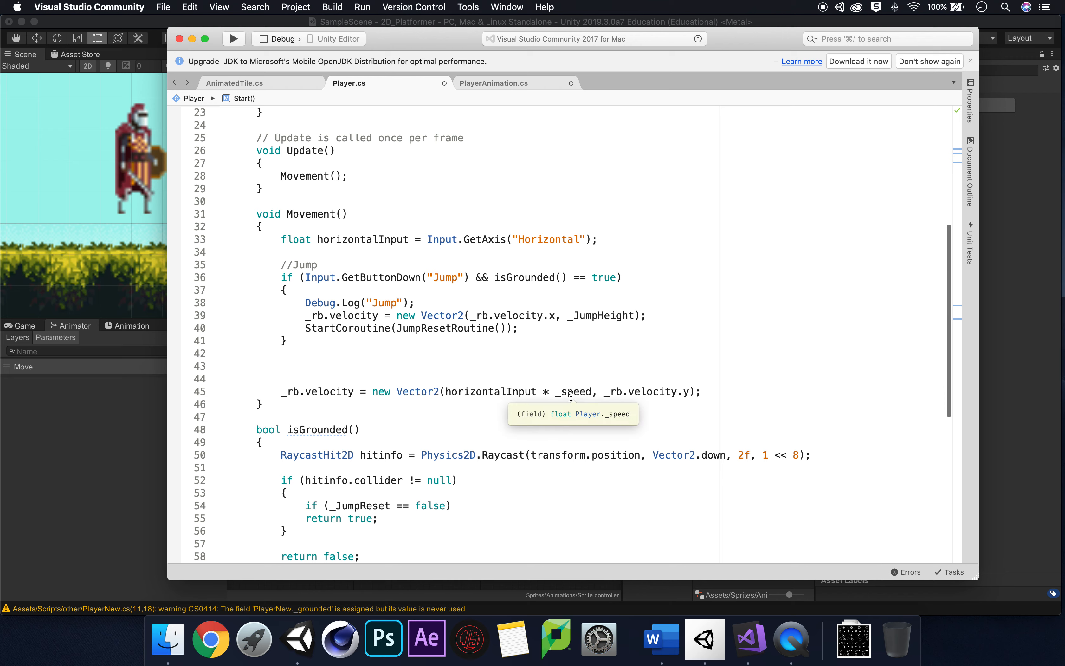
left_click(710, 389)
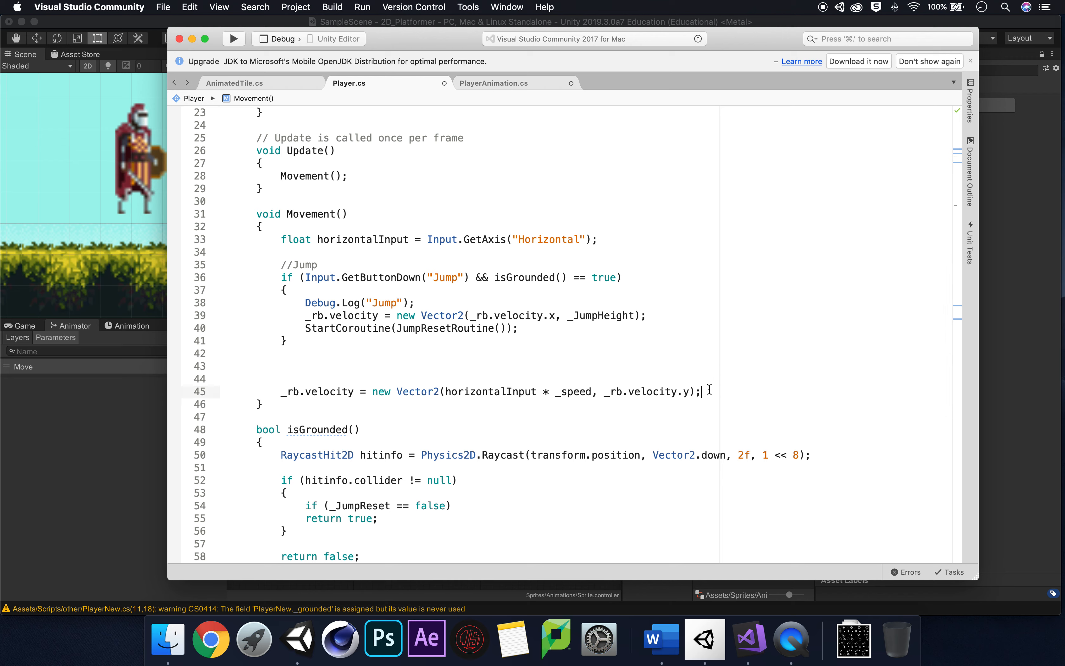
key("Return")
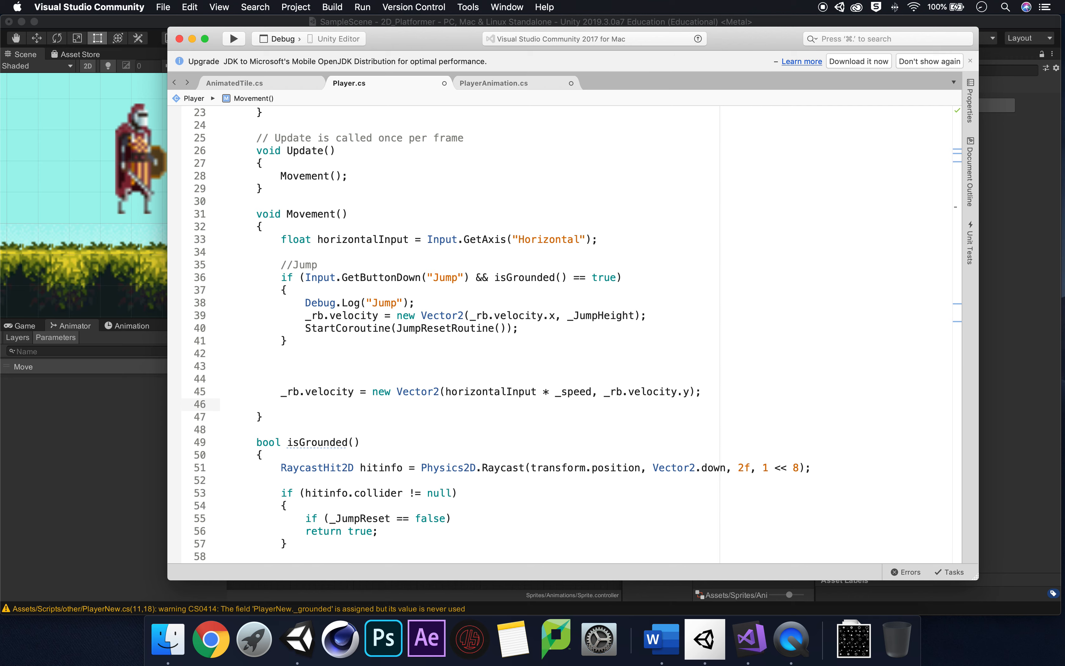
type("_pl")
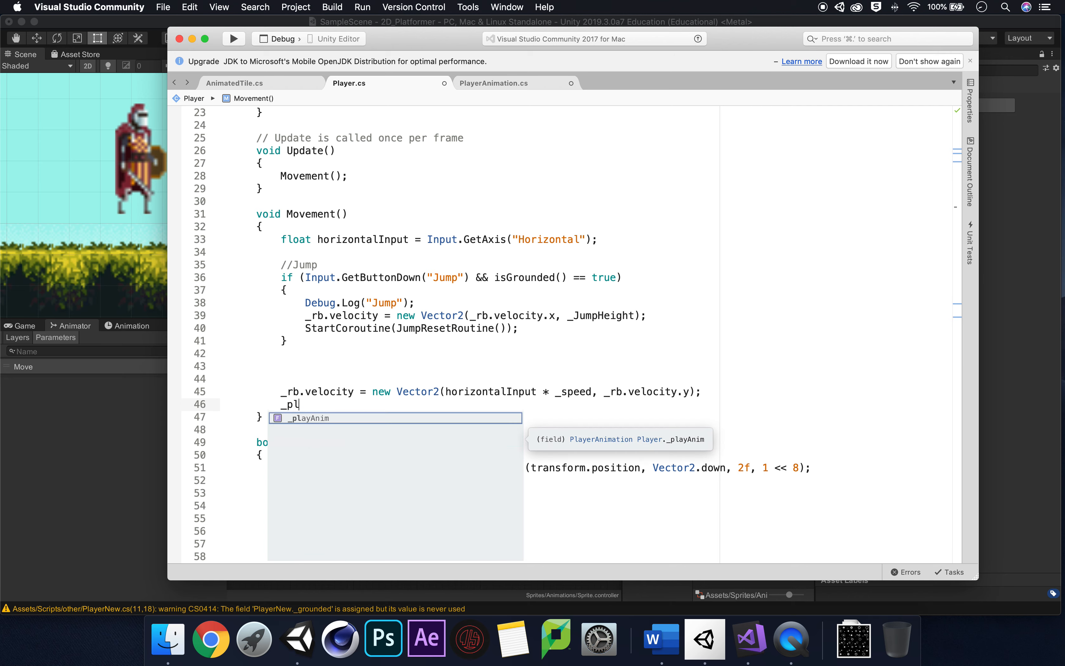
key("Return")
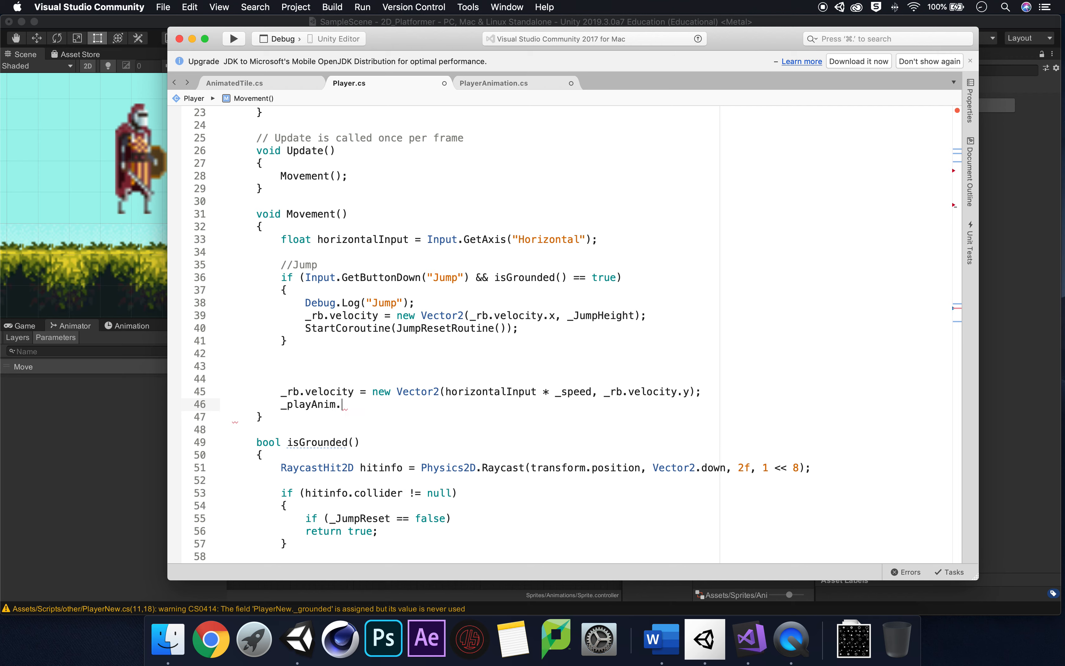
type(".Move")
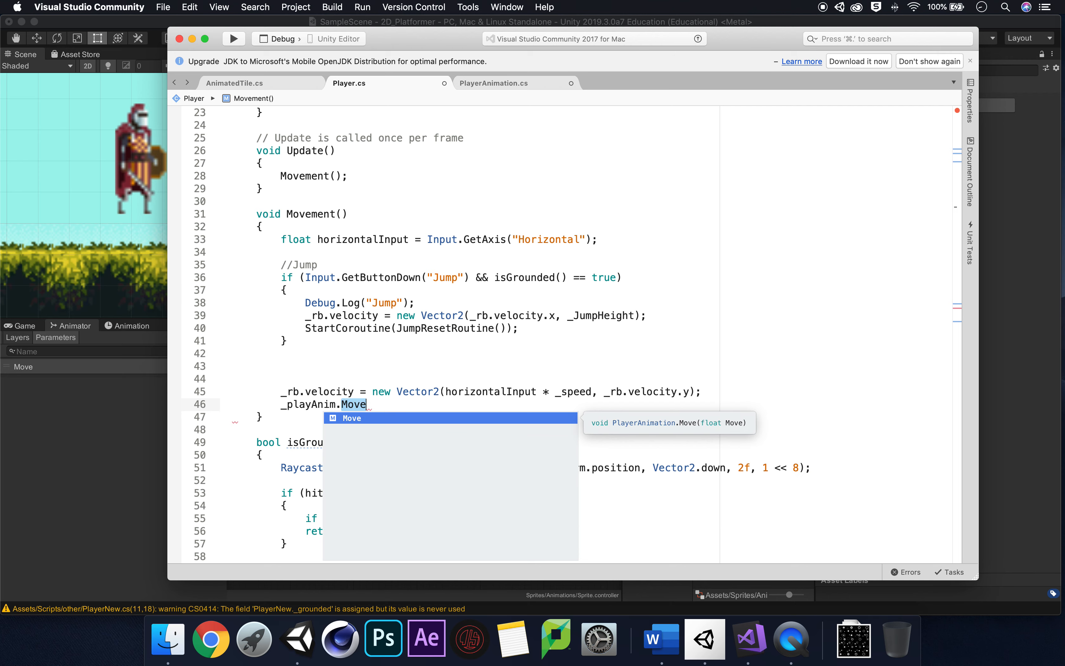
type("(ho")
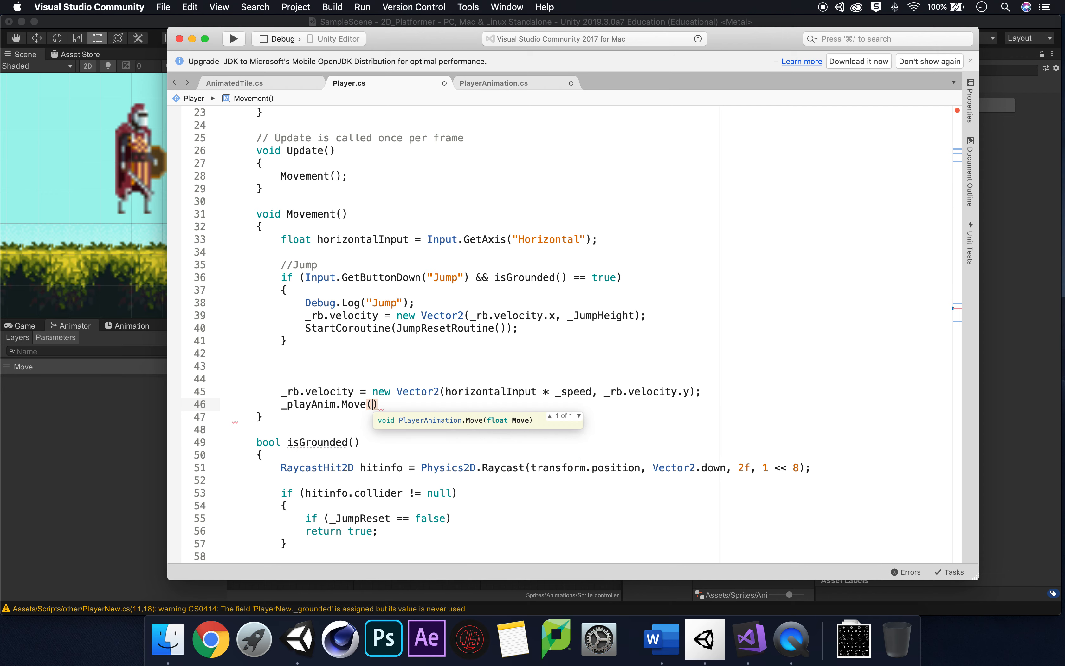
key("Return")
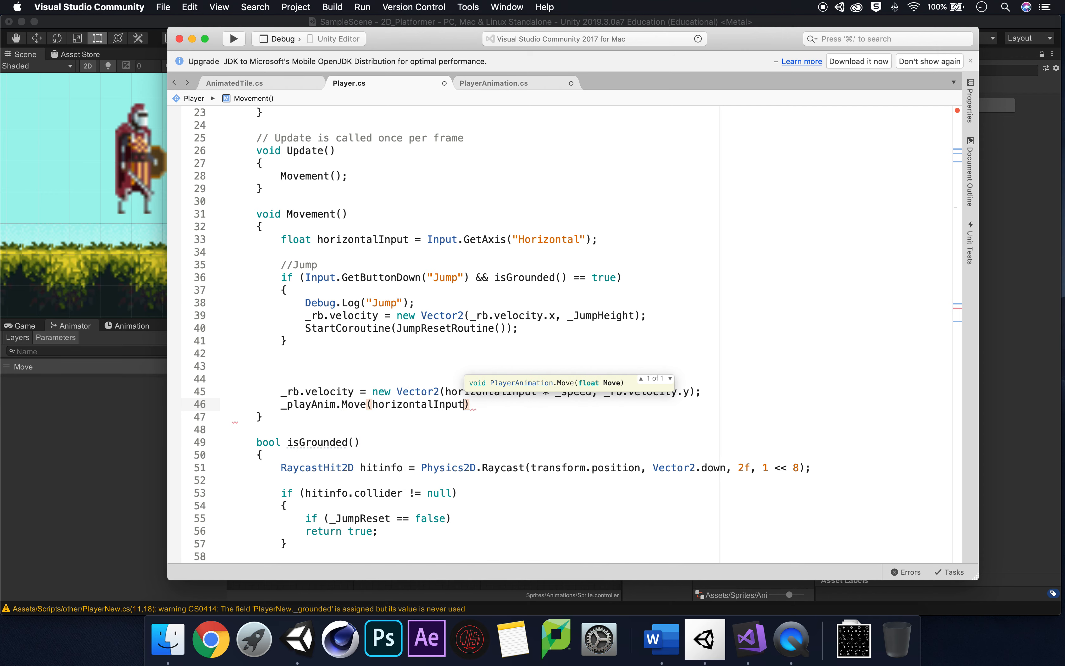
type(";")
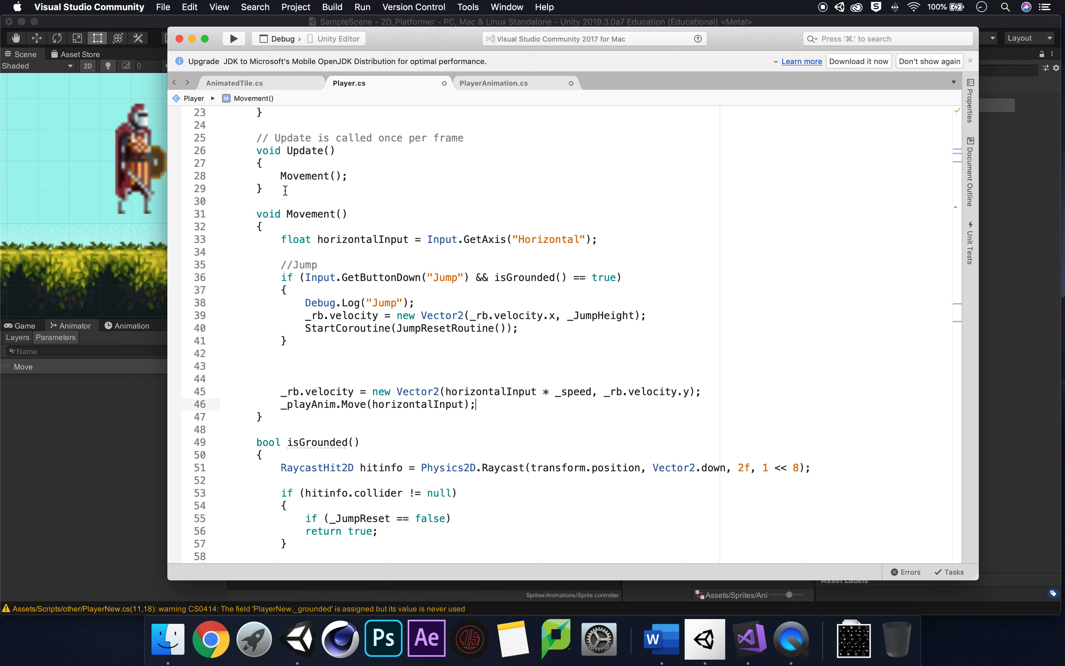
Trace horizontalInput from its declaration to the new Move call, and compare the call with the Move method in PlayerAnimation
left_click(468, 239)
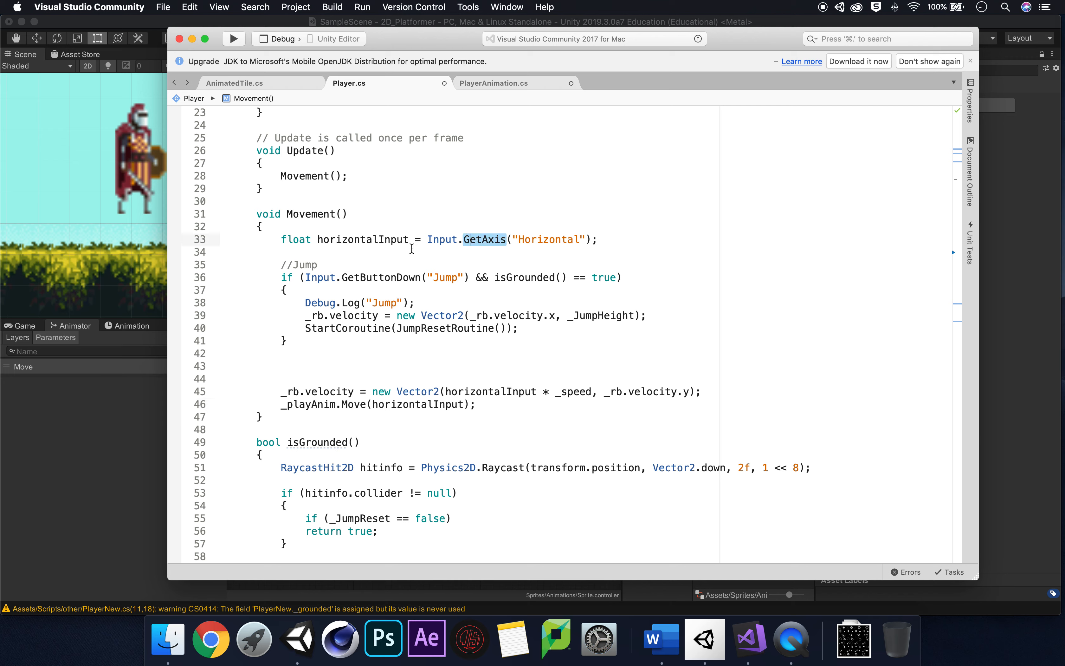
left_click(366, 239)
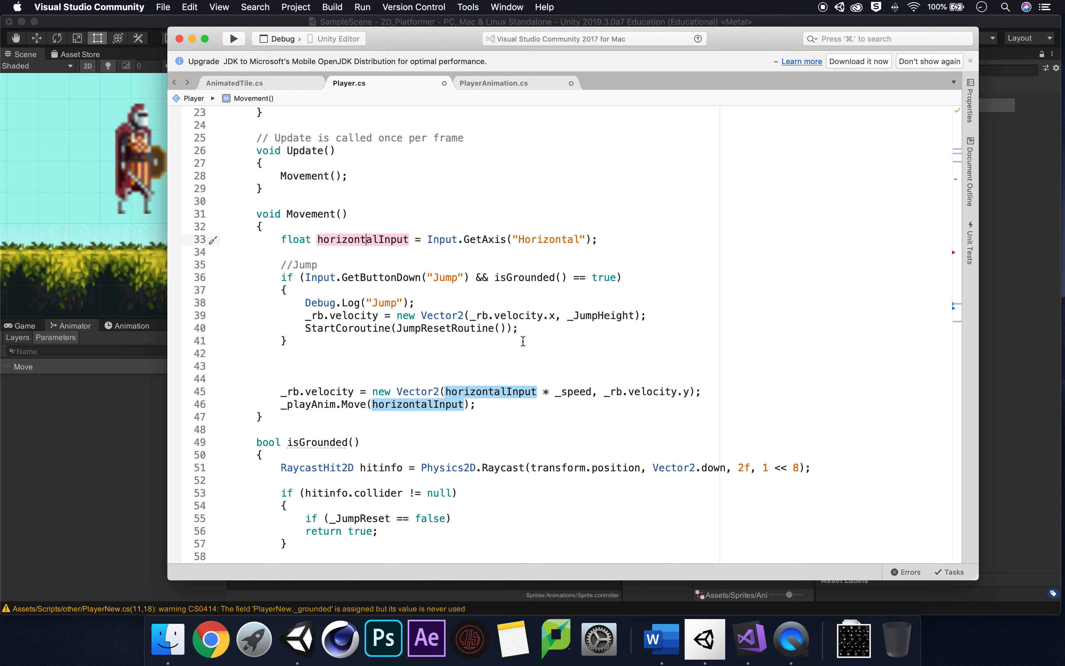
left_click(480, 402)
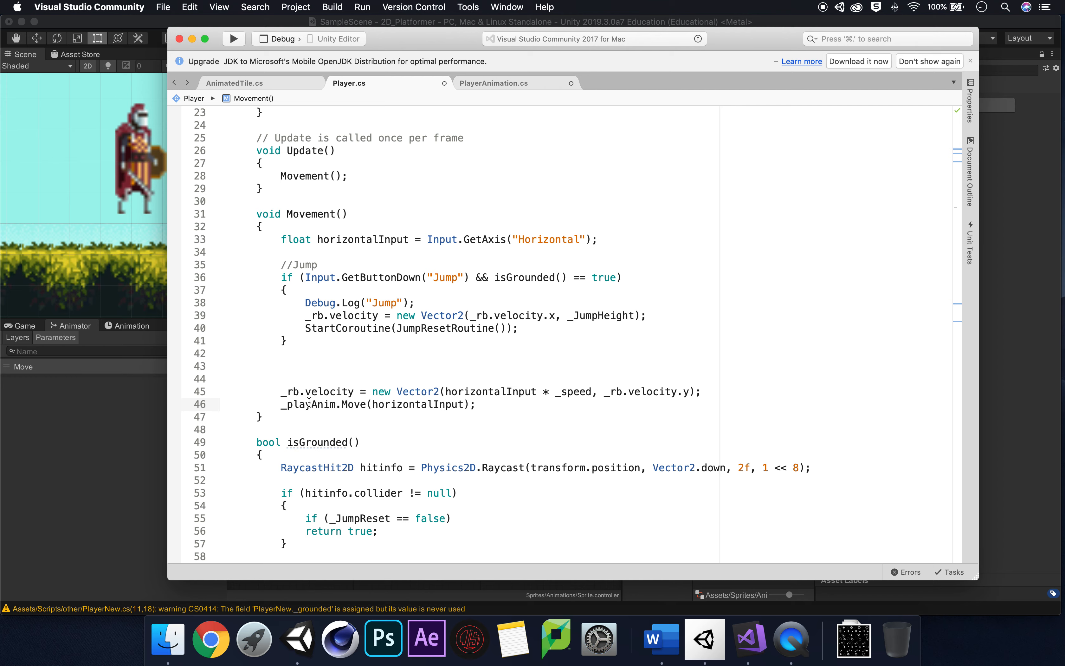
left_click(357, 405, "super")
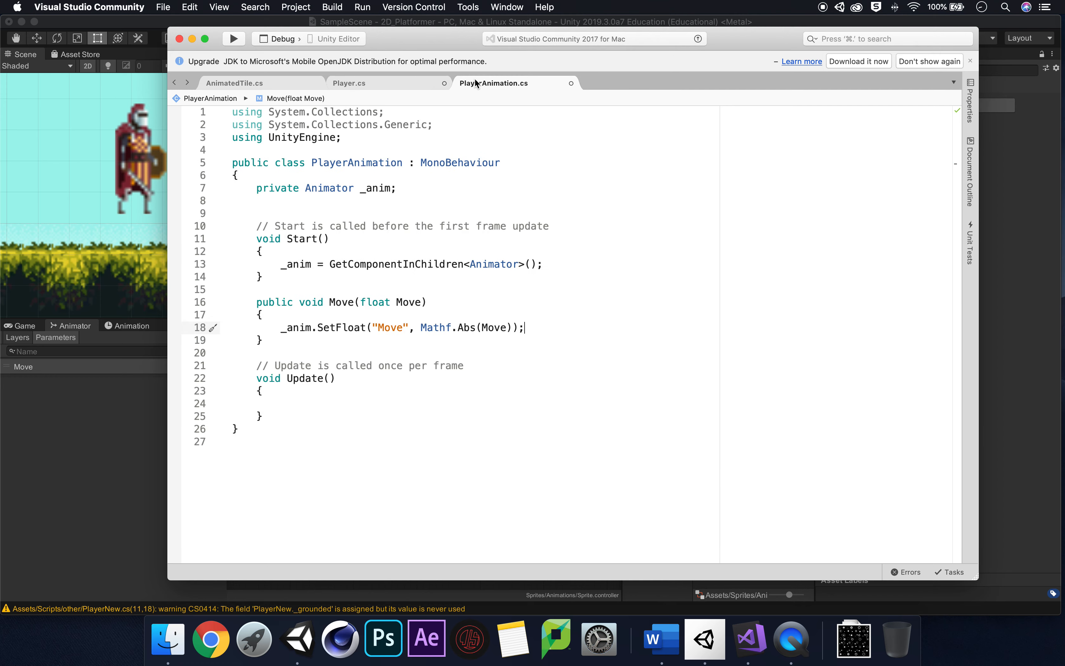
left_click(344, 304)
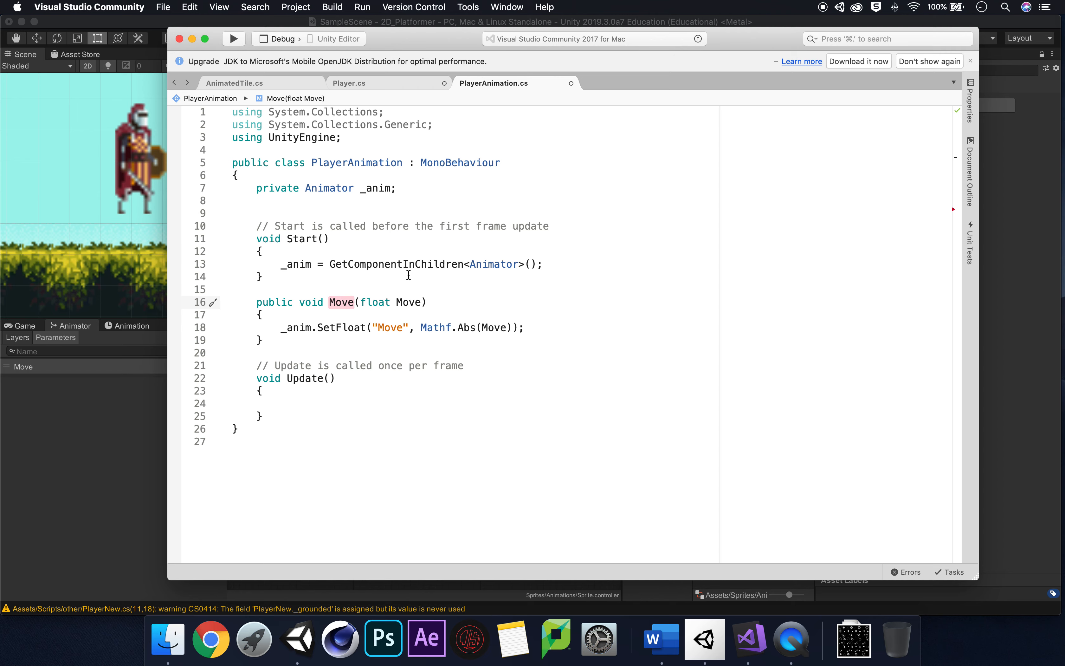
left_click(382, 86)
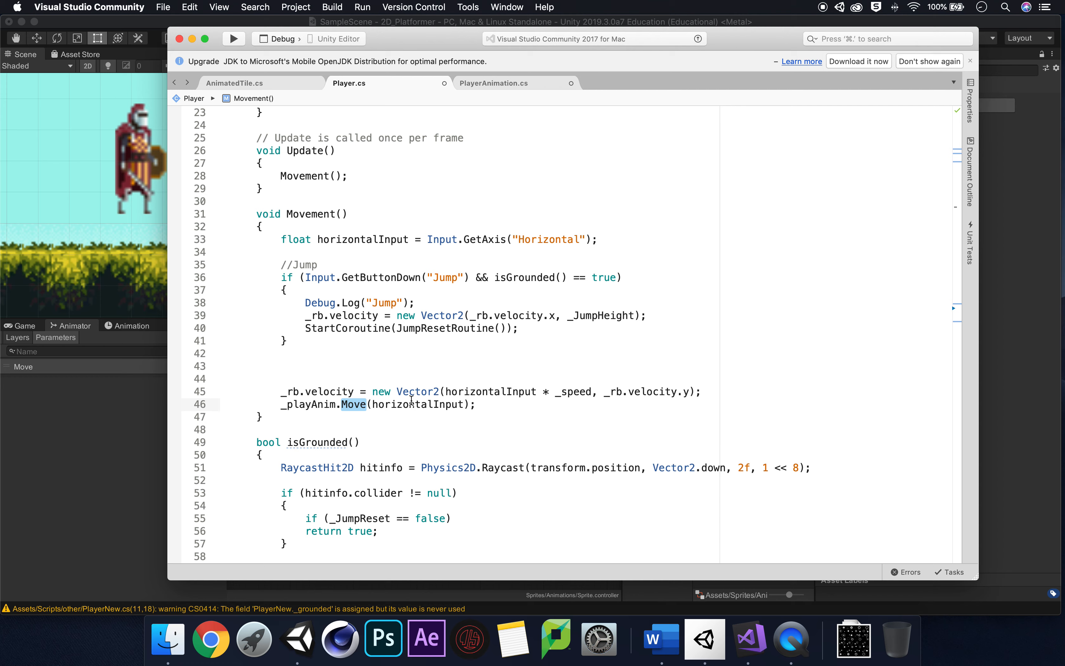
Save the PlayerAnimation and Player scripts, and switch back to Unity
left_click(489, 405)
left_click(488, 84)
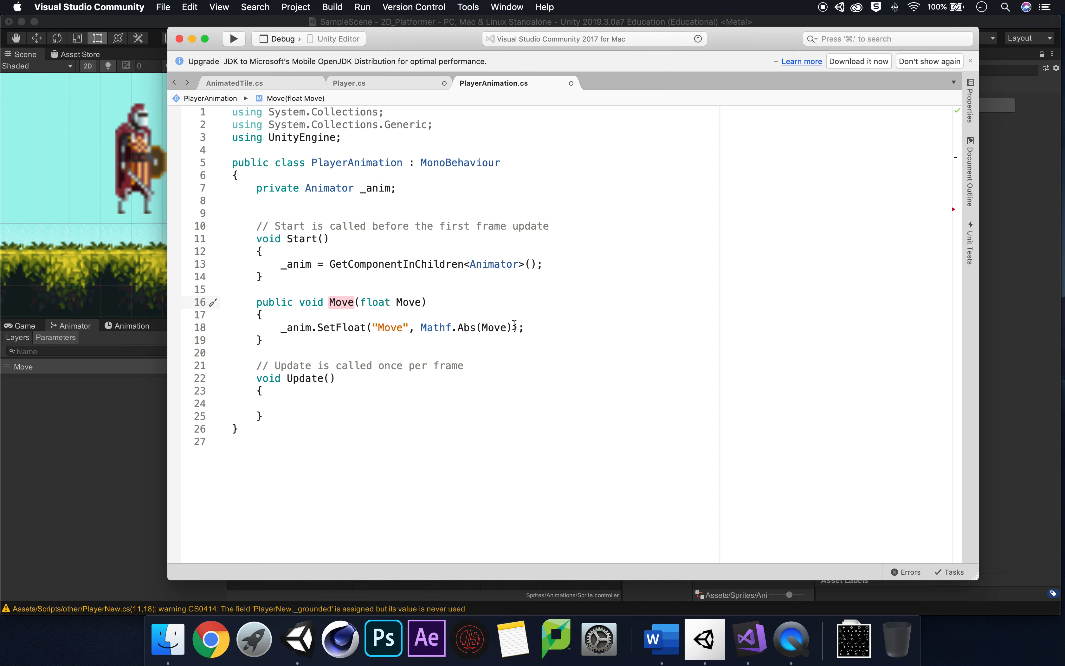
left_click(540, 329)
key("super+s")
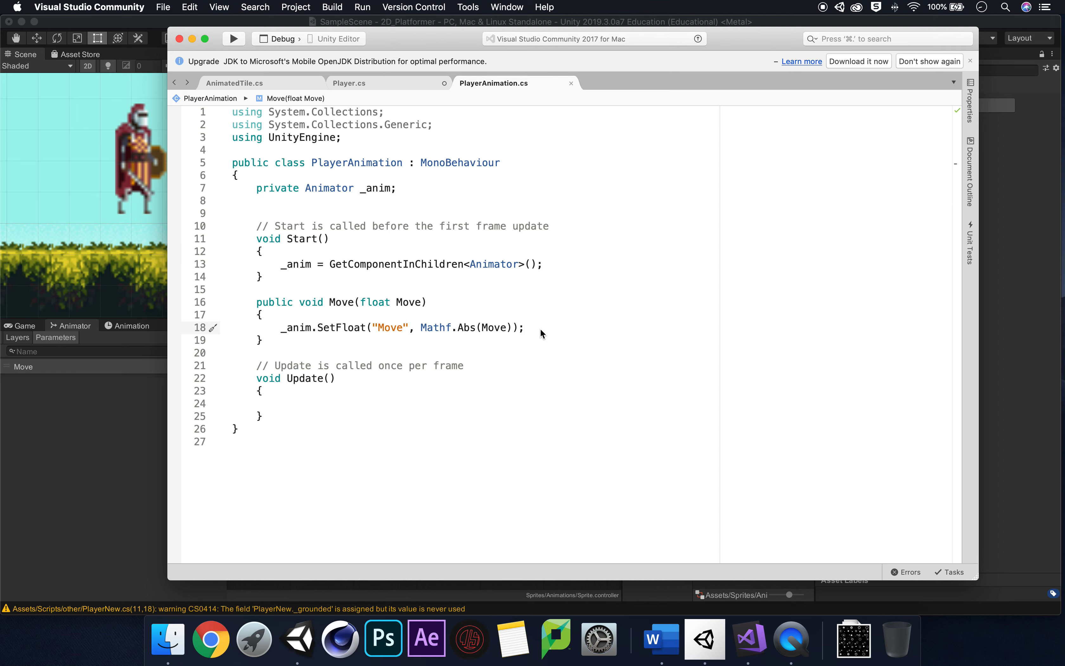
left_click(375, 86)
left_click(626, 331)
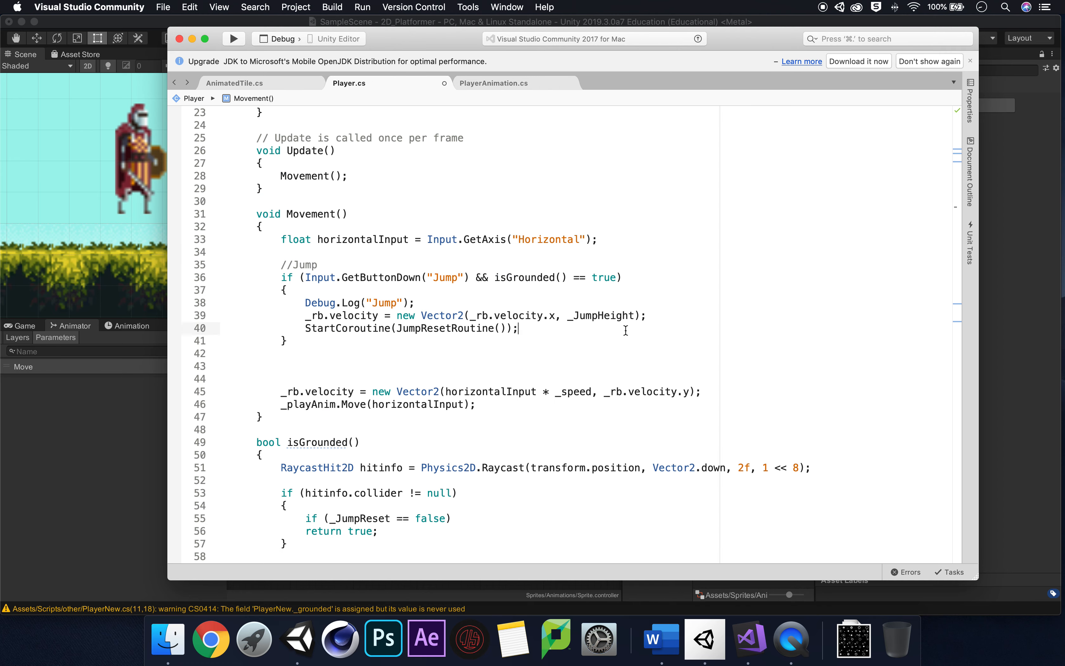
key("super+s")
left_click(1019, 390)
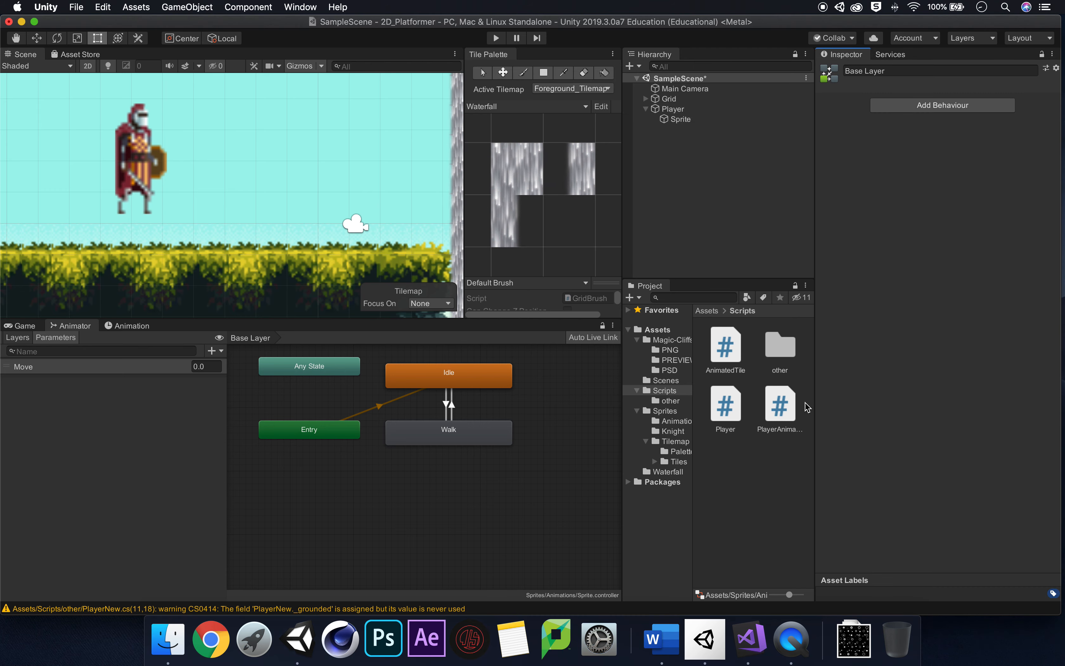
Attach the PlayerAnimation script to the Player object and check its component list for the added script
left_click_drag(781, 407, 681, 113)
left_click(676, 109)
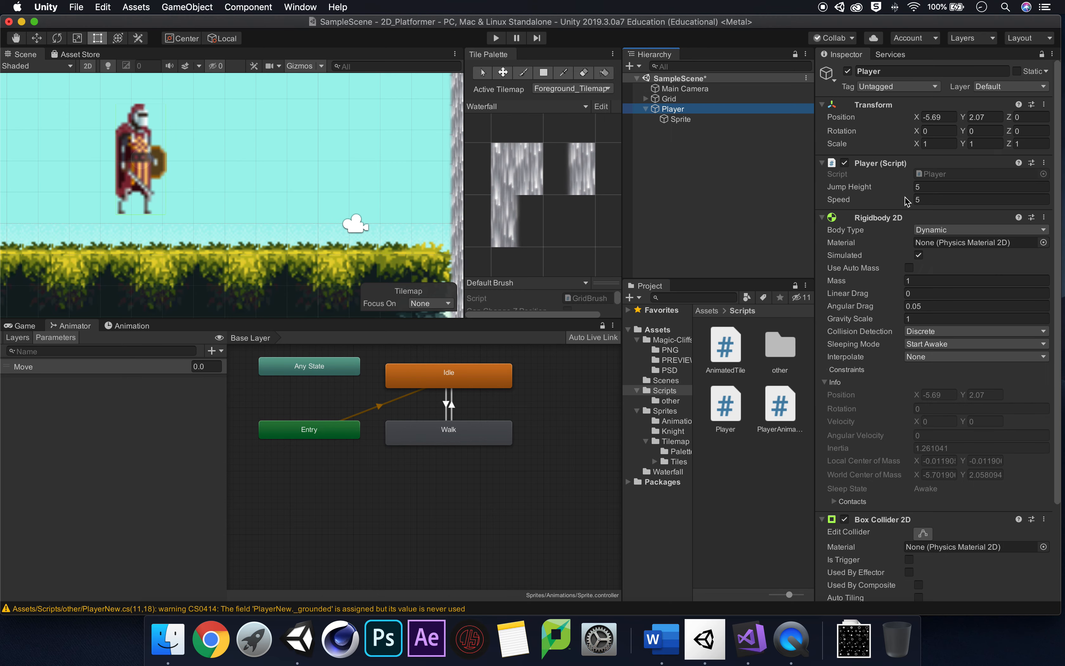
scroll(914, 400, "down", 5)
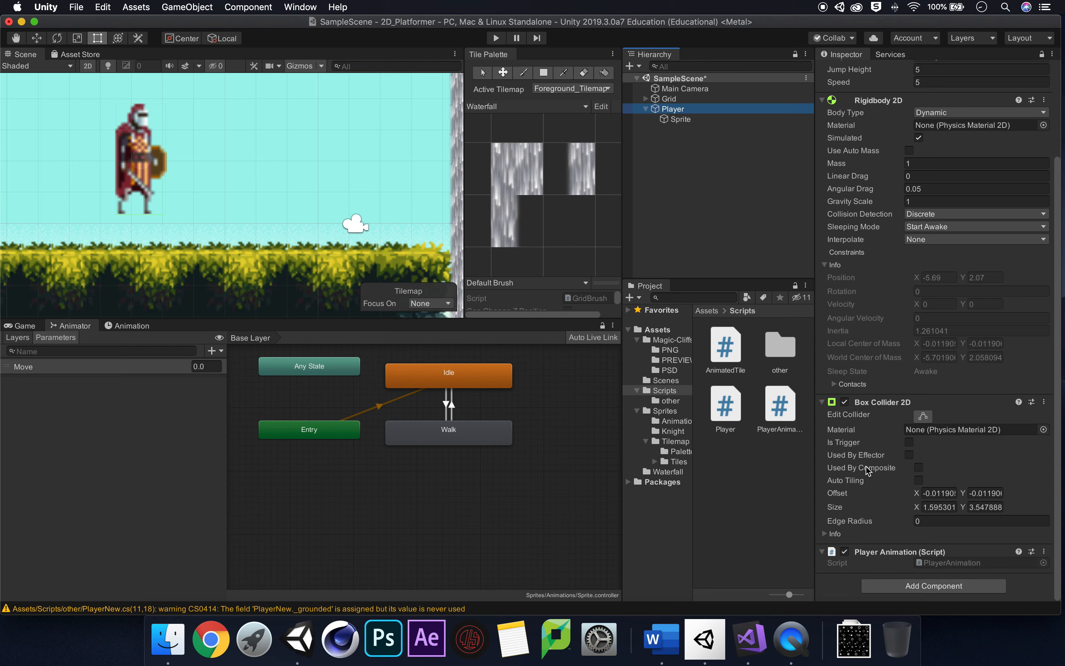
scroll(886, 389, "up", 5)
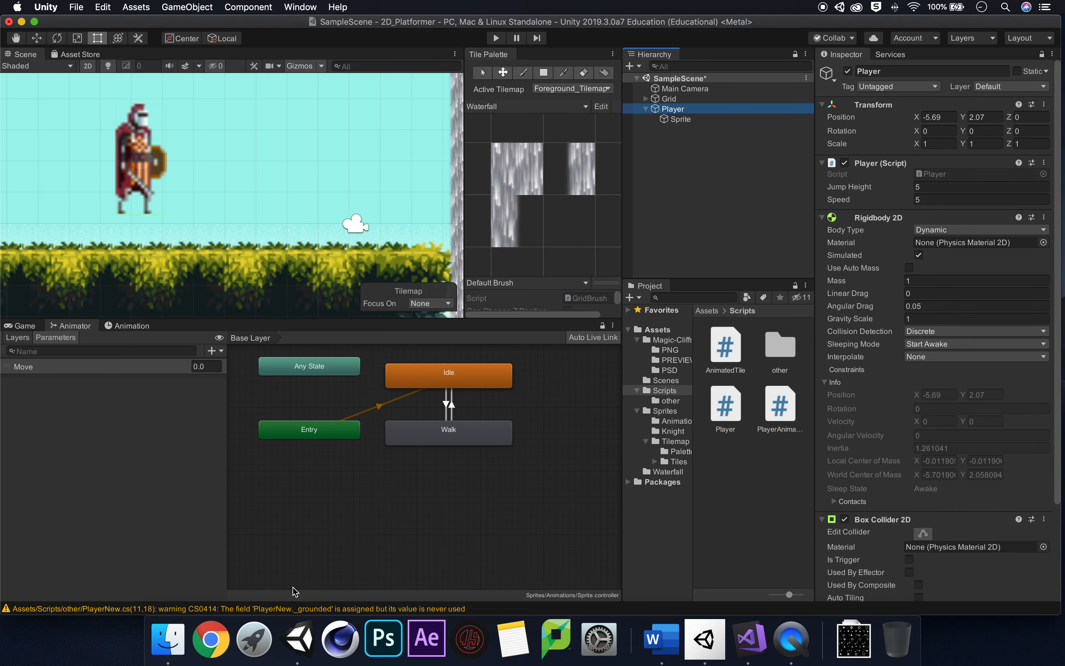
Clear the console of its old messages and close it
left_click(289, 609)
left_click(299, 180)
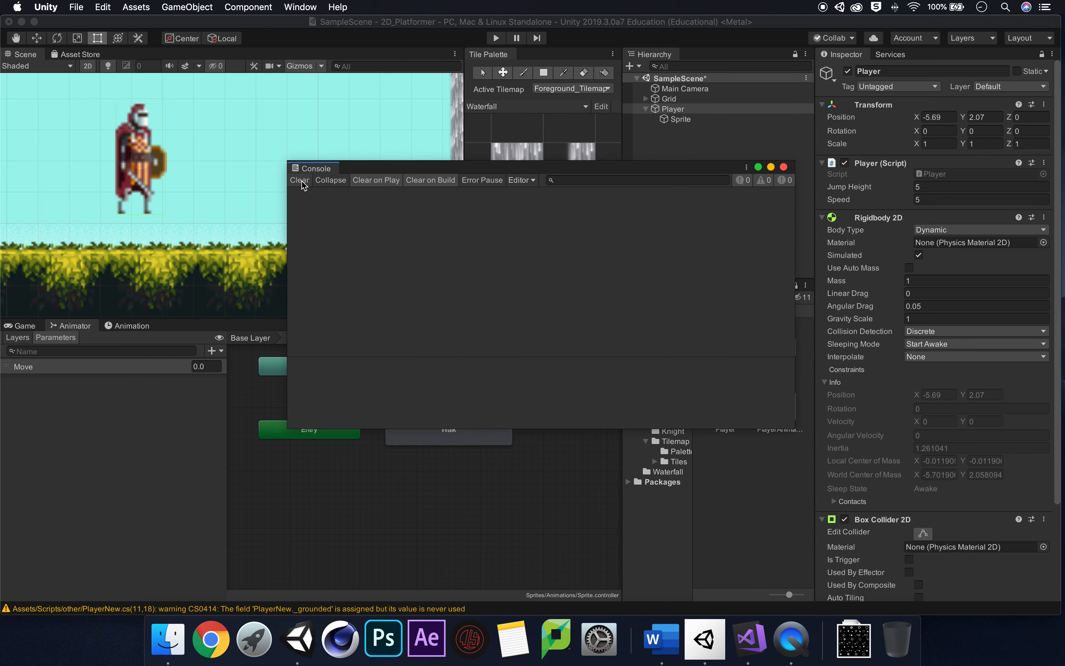
left_click(783, 168)
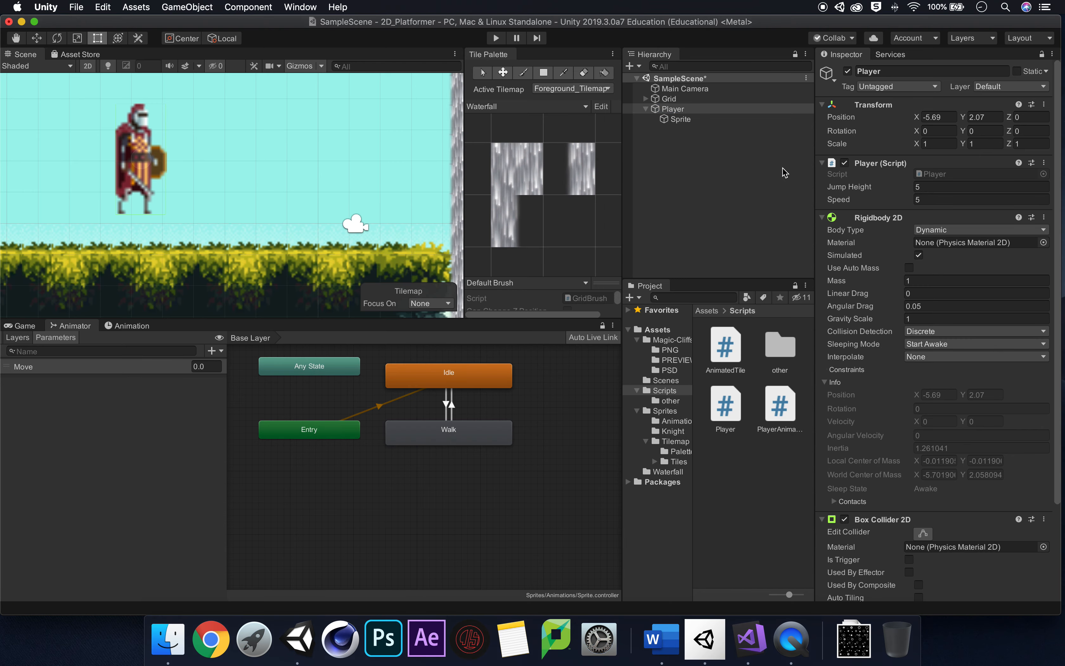
Play the scene and walk the knight in both directions, stopping in between, to check the switch between Idle and Walk
scroll(284, 210, "down", 5)
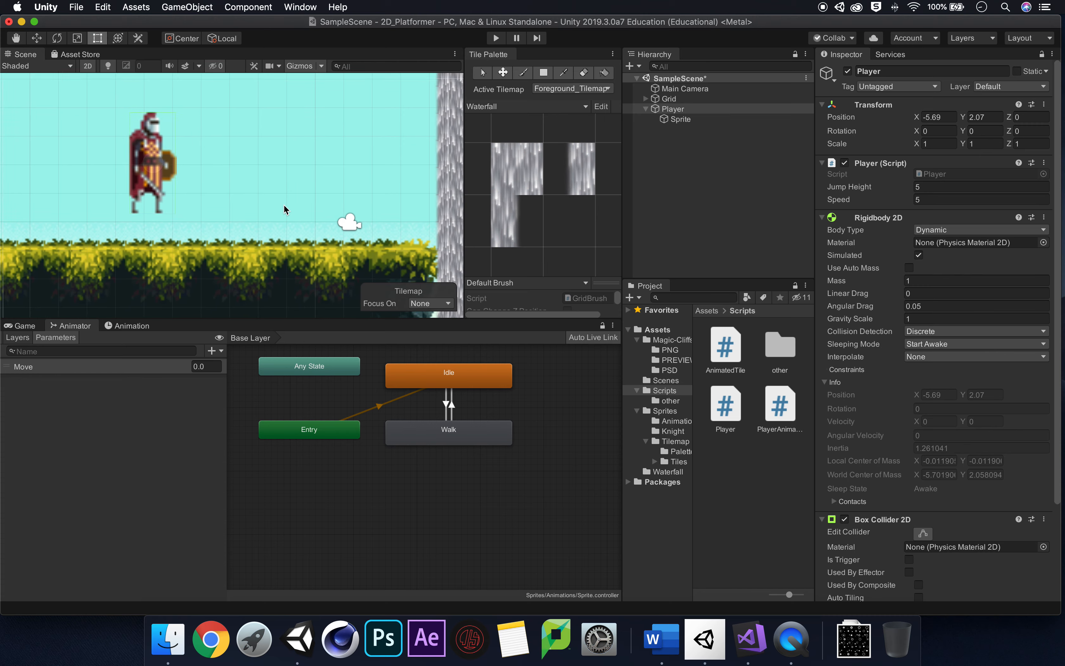
scroll(284, 210, "up", 1)
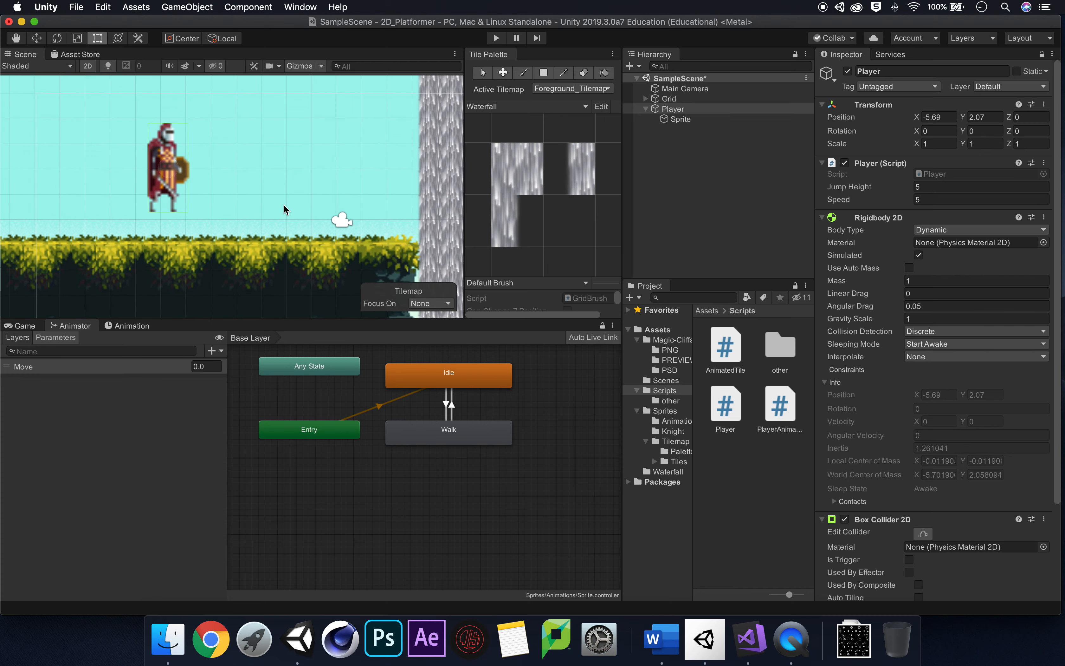
left_click(496, 38)
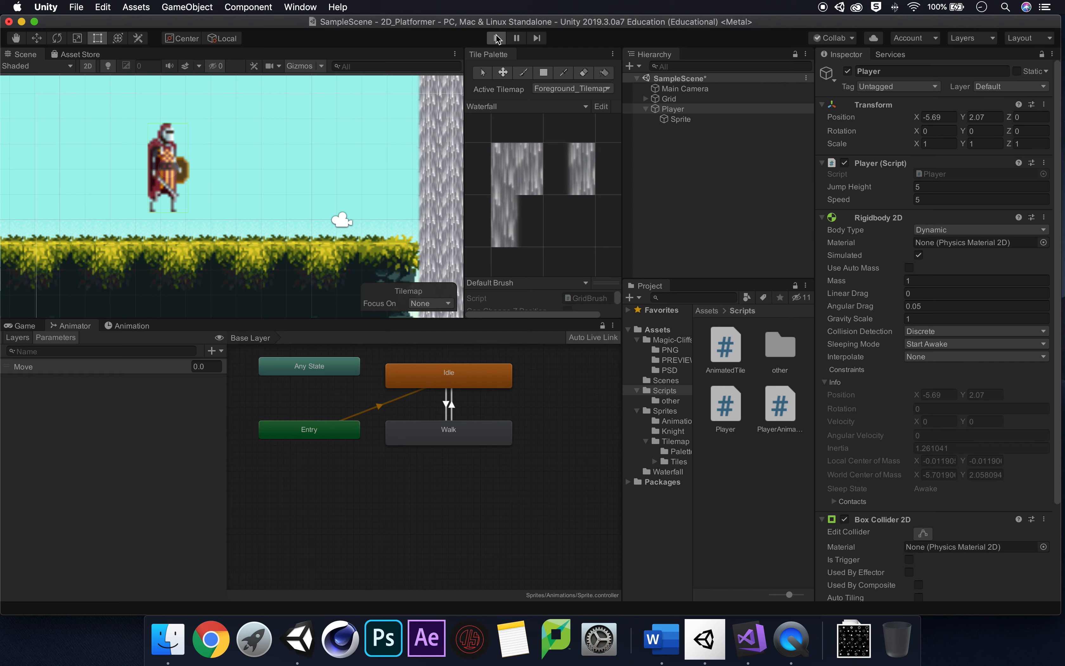
key("Left")
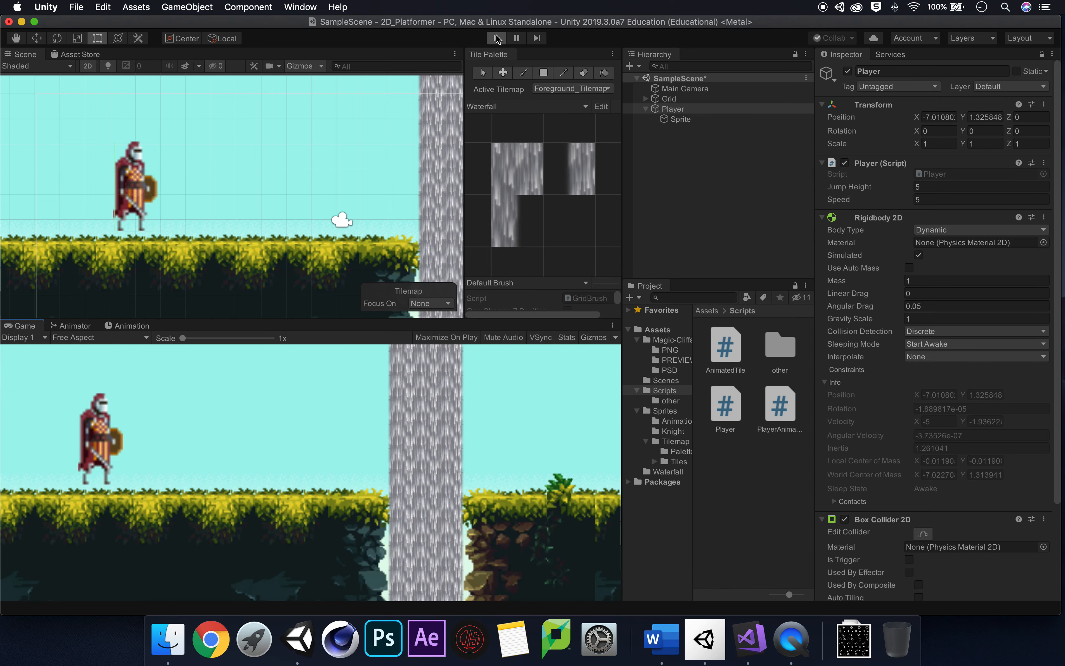
key("Right")
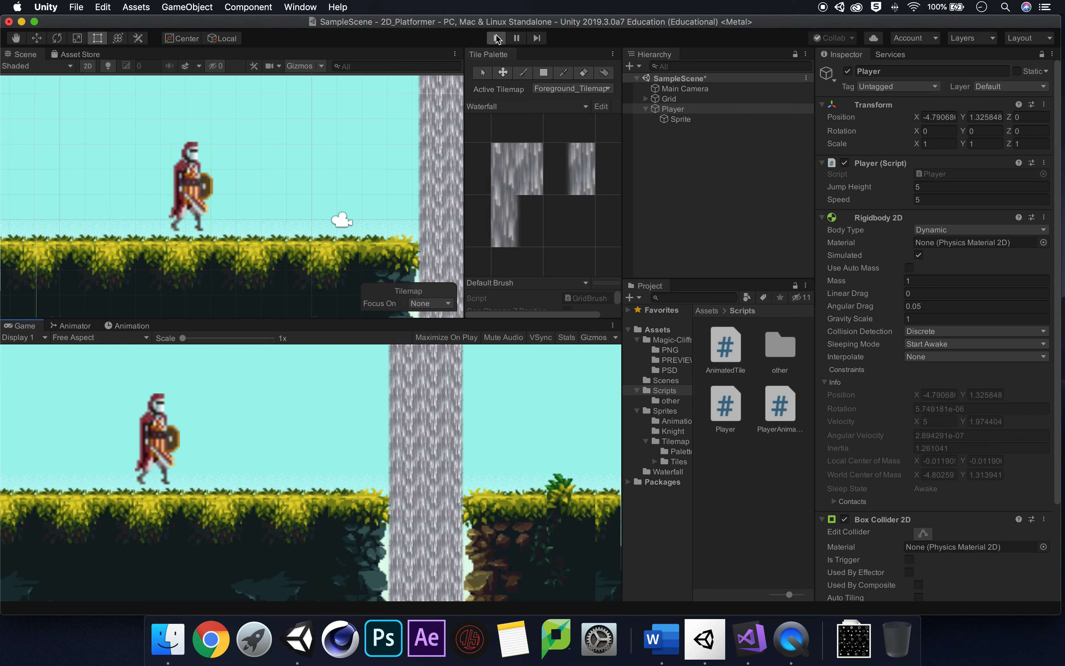
key("Left")
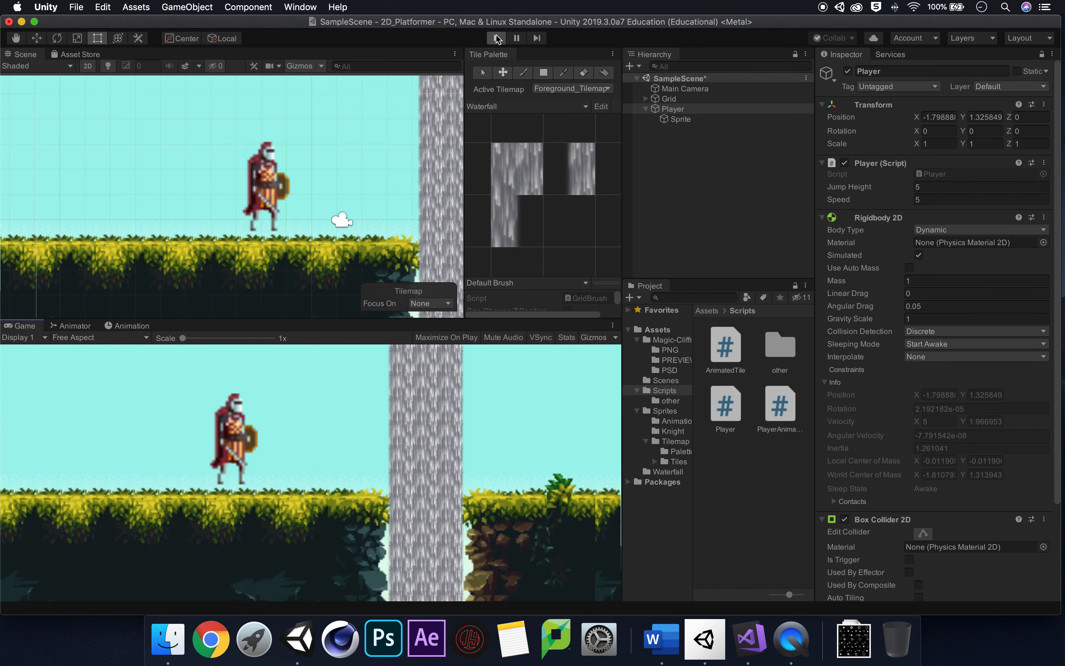
key("Left")
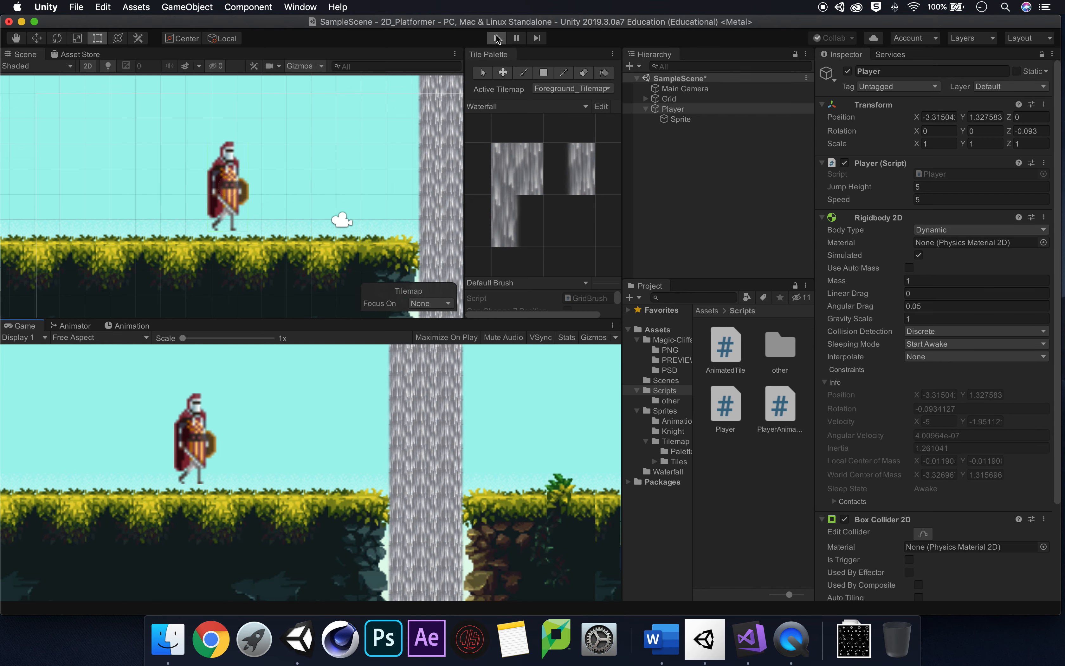
key("Left")
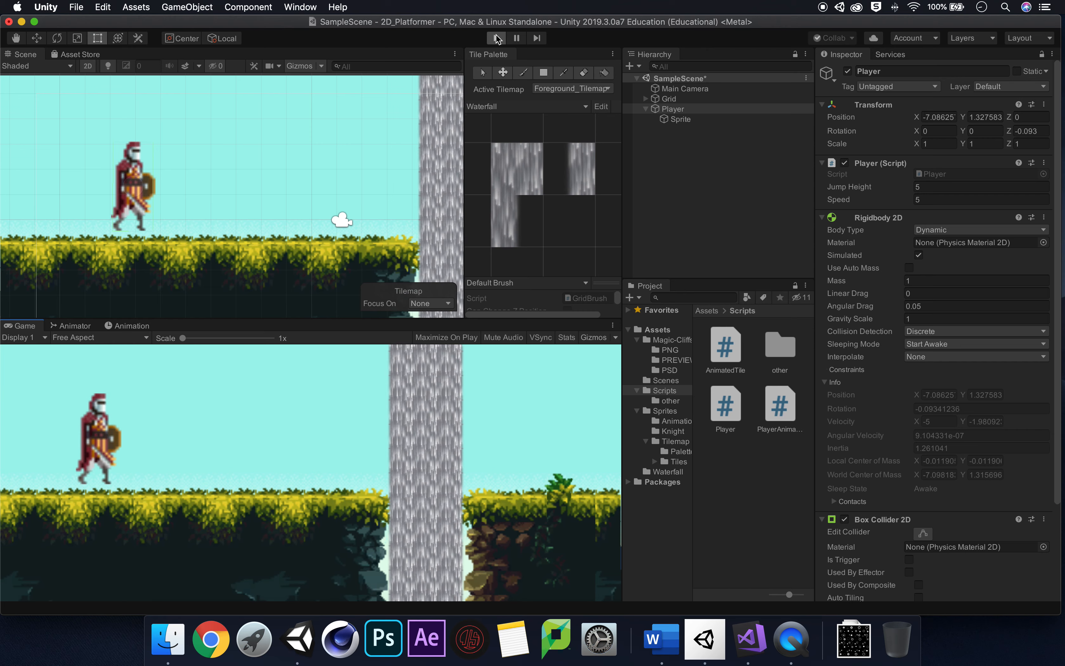
key("Right")
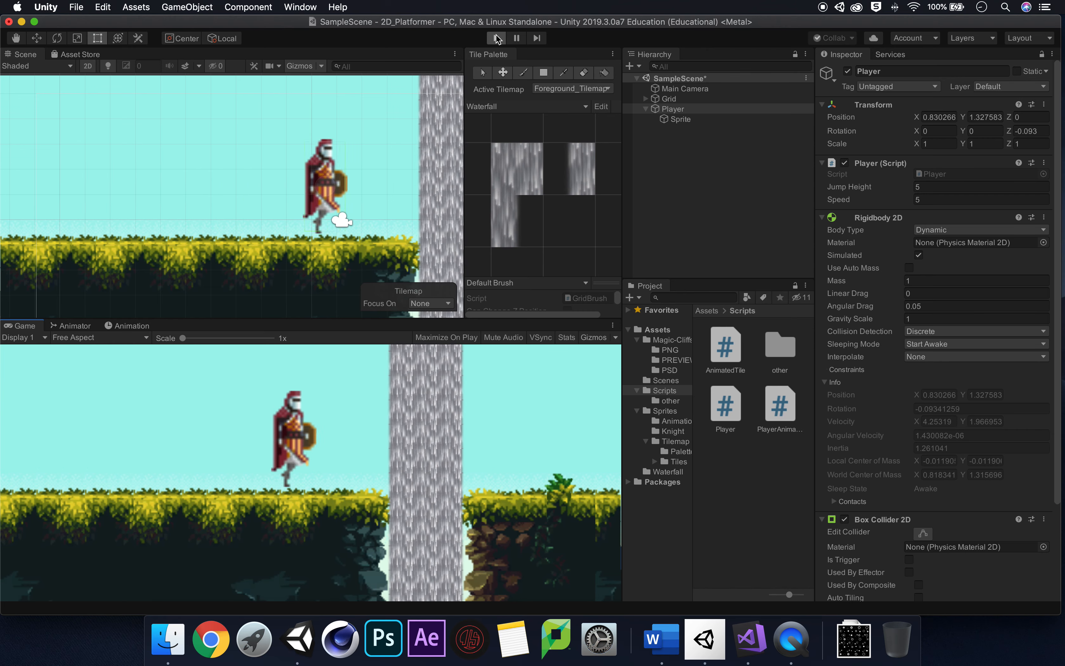
key("Left")
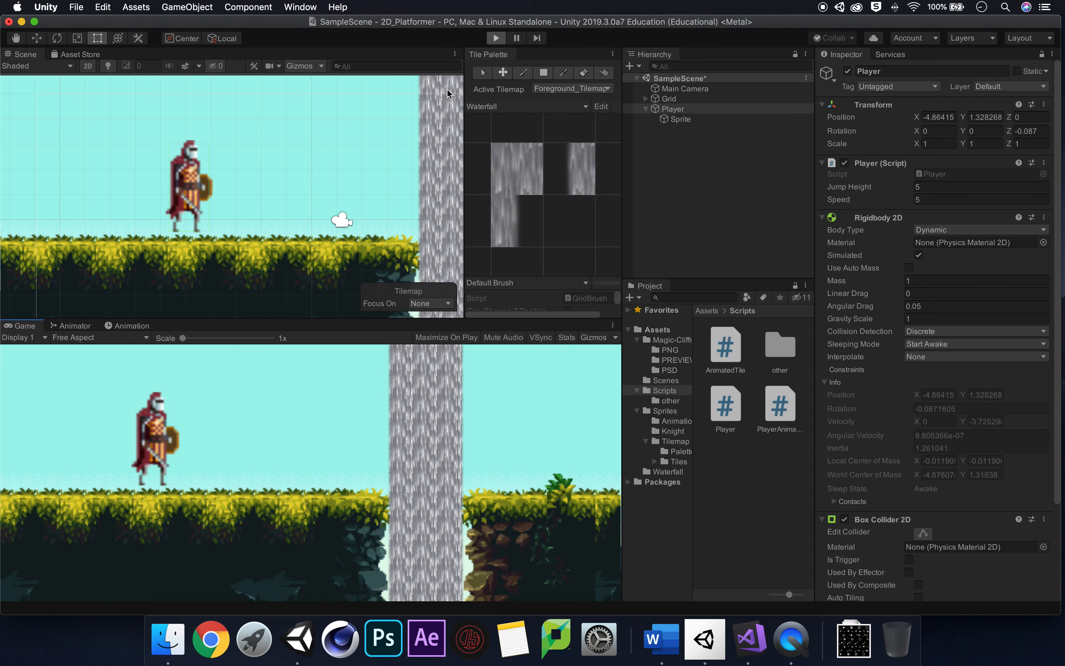
Try to watch the Animator's states while moving the knight from the Scene view, and end the play test
left_click(132, 326)
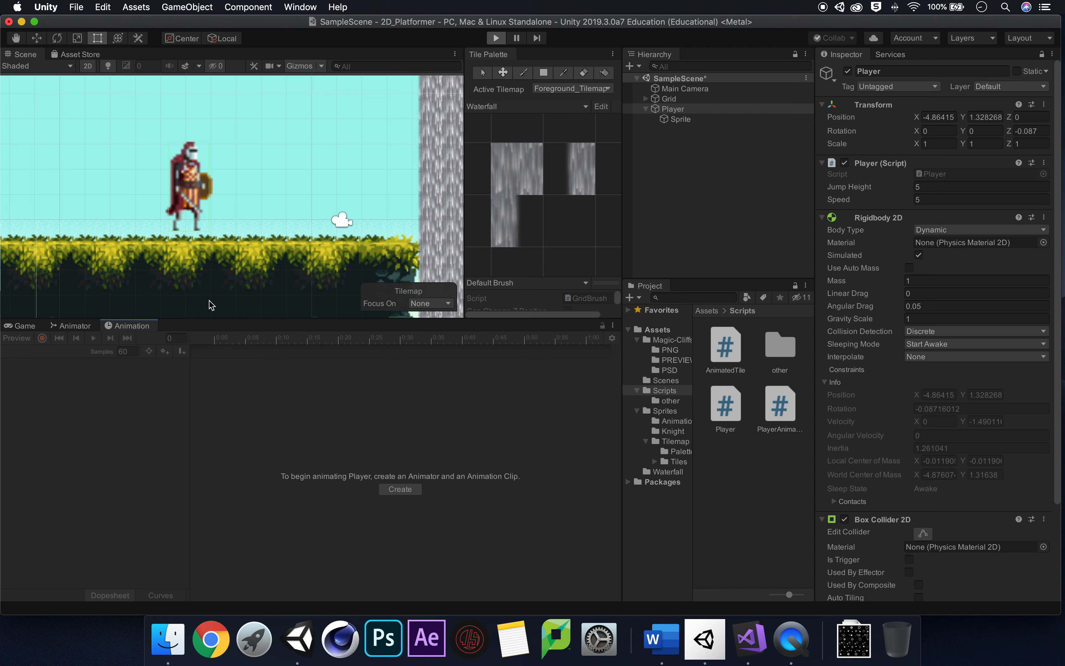
left_click(76, 326)
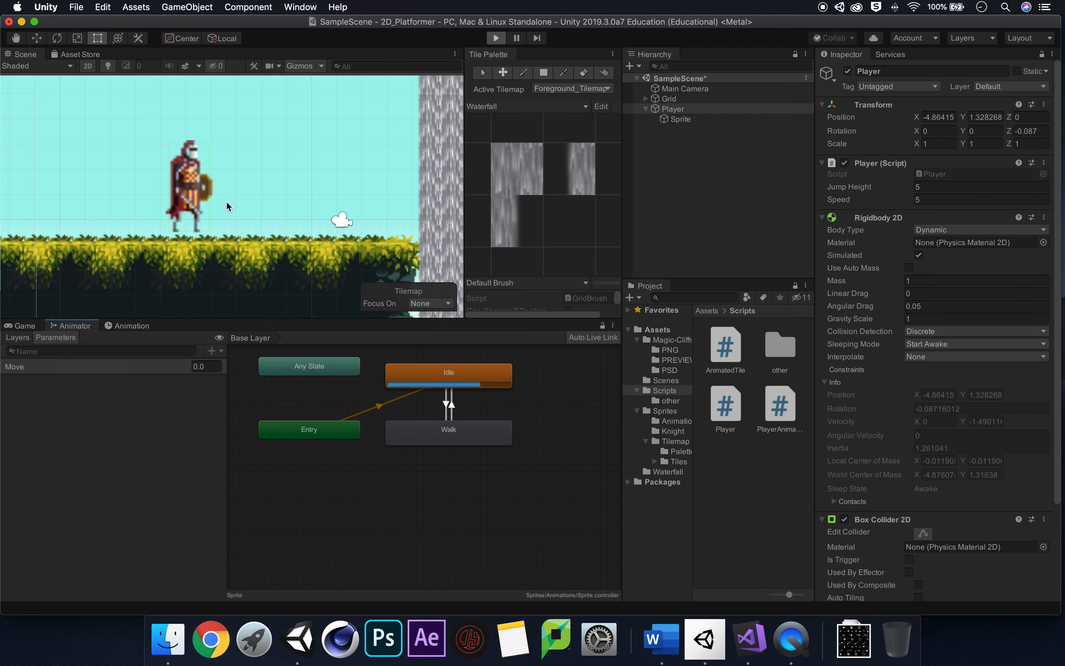
left_click(255, 203)
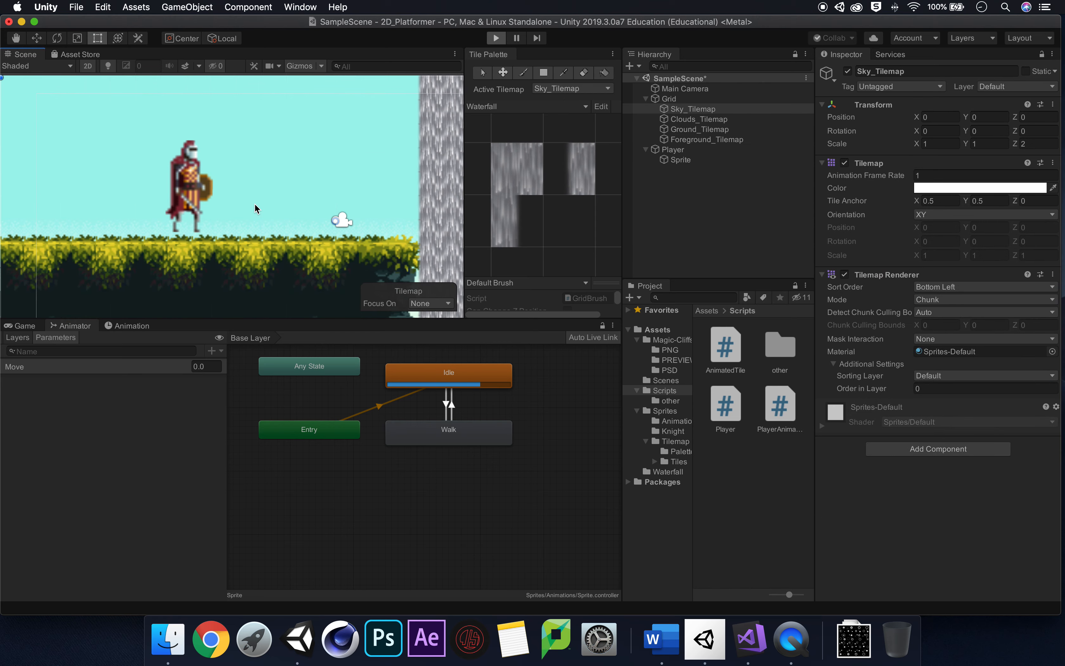
key("Left")
key("Right")
key("Right")
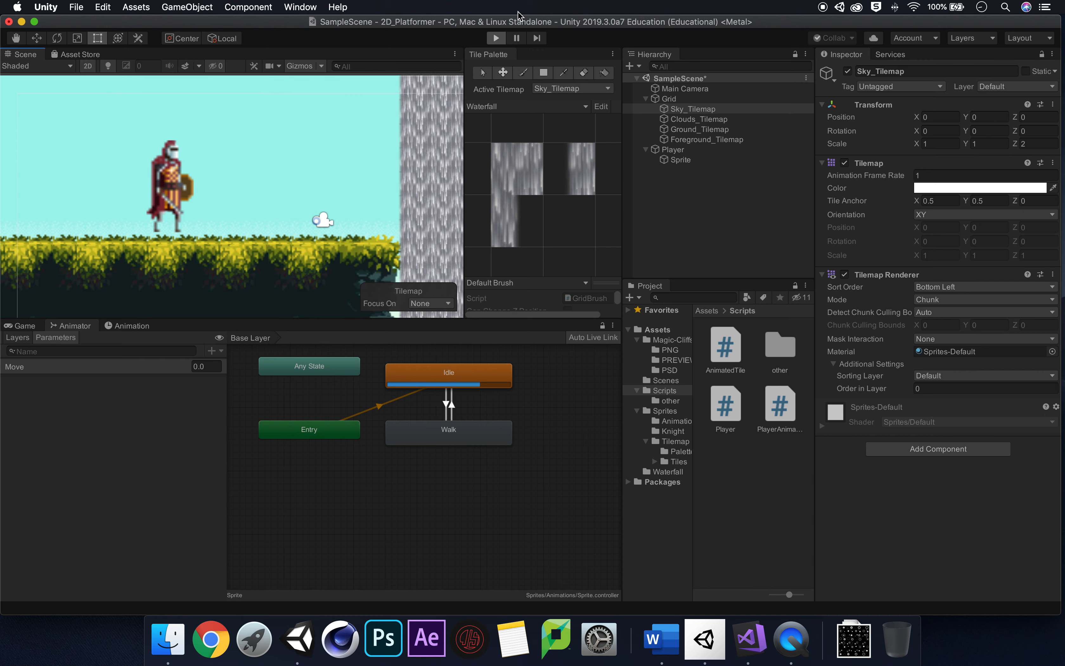
left_click(496, 38)
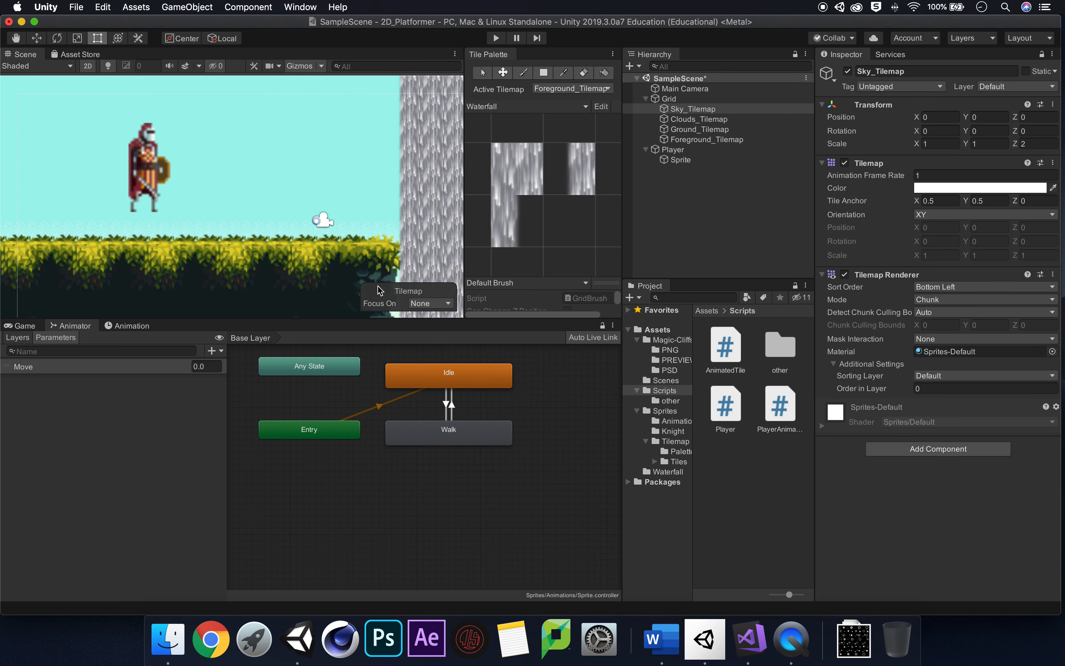
Dock the Animator window alongside the Scene view so that it can be seen together with the Game view
left_click(132, 326)
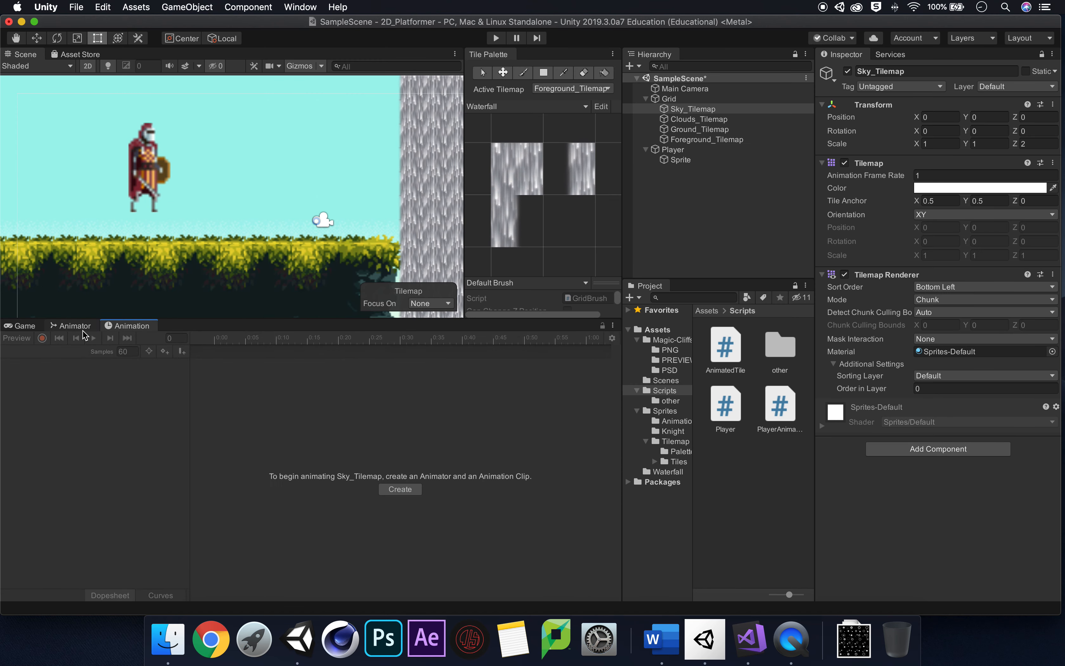
left_click(74, 326)
left_click_drag(75, 328, 238, 55)
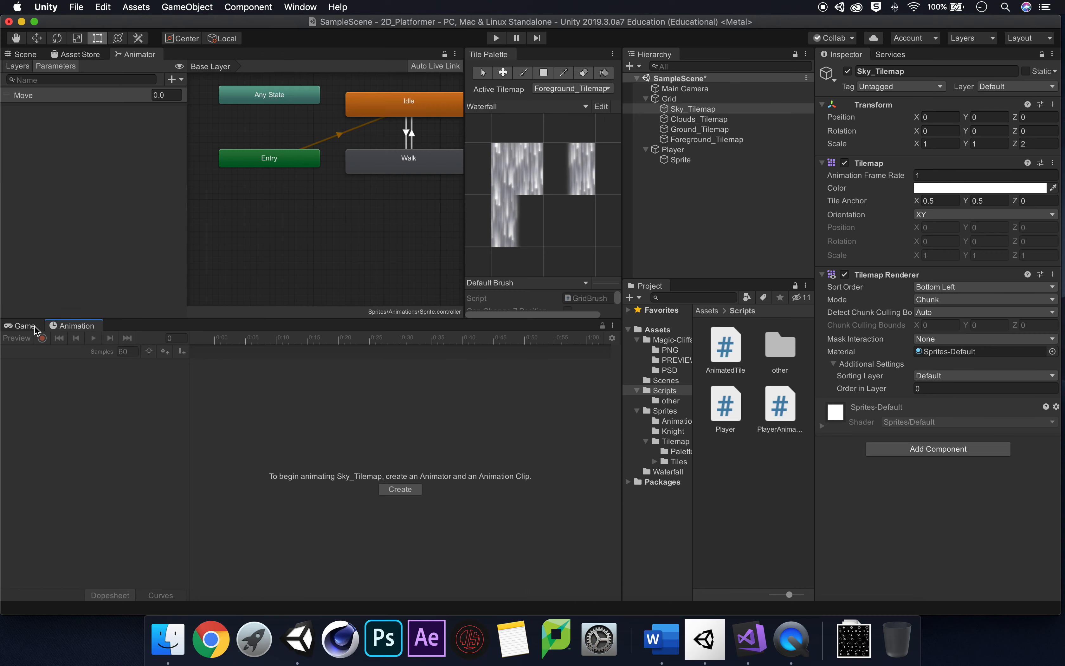
left_click(24, 325)
Play the scene and walk the knight back and forth while watching the Move parameter and the Idle and Walk states, ending the test afterward
left_click(496, 39)
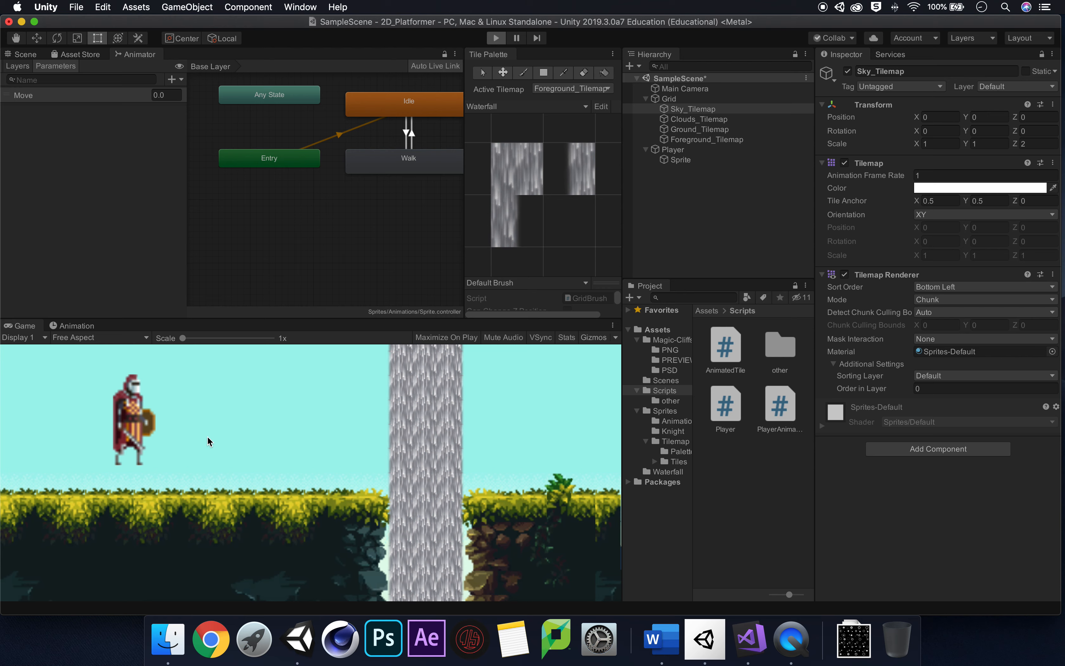
key("Right")
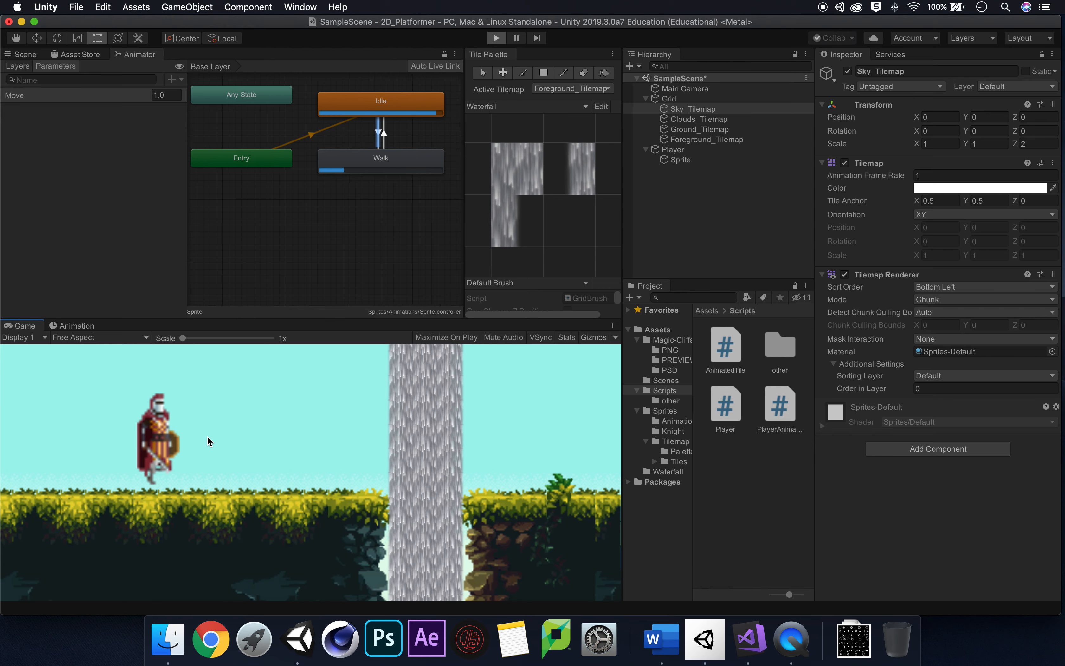
key("Left")
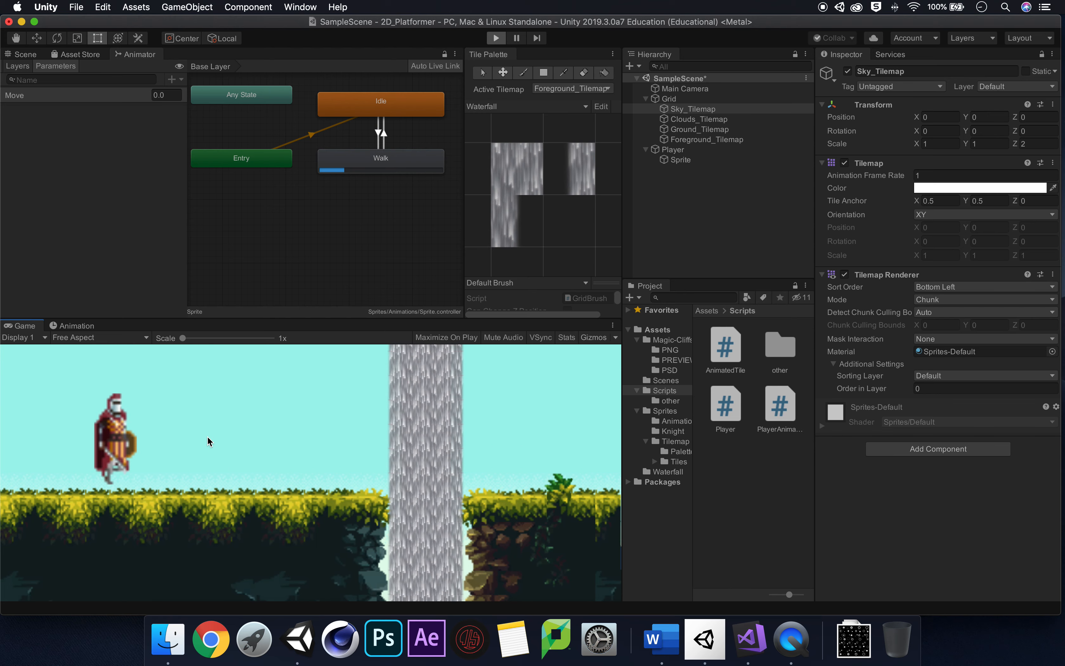
key("Right")
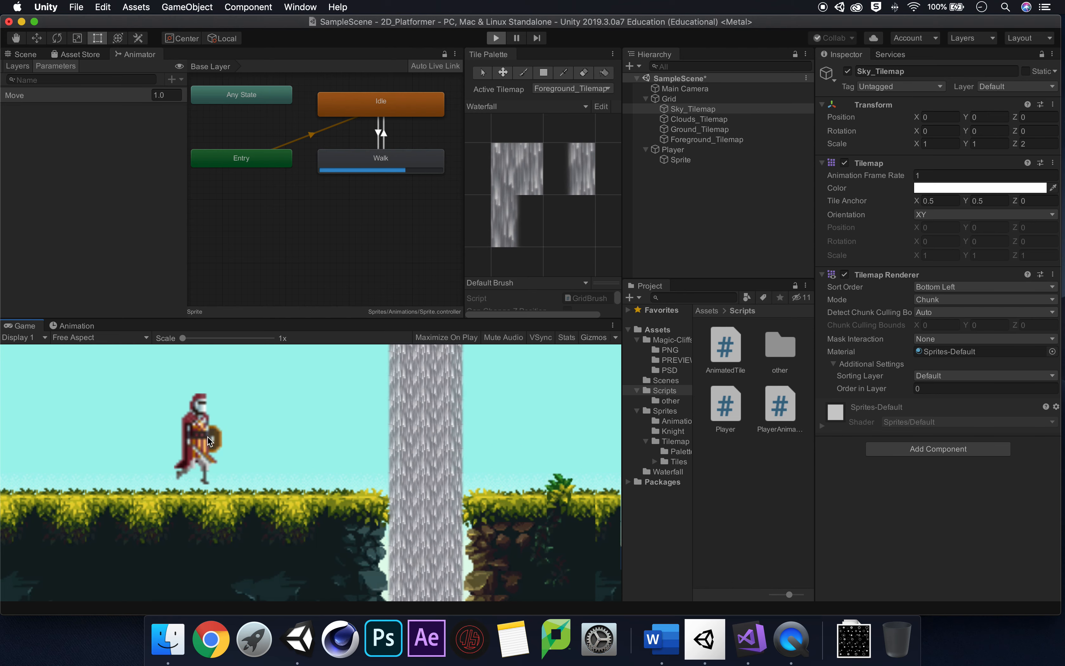
key("Left")
key("Right")
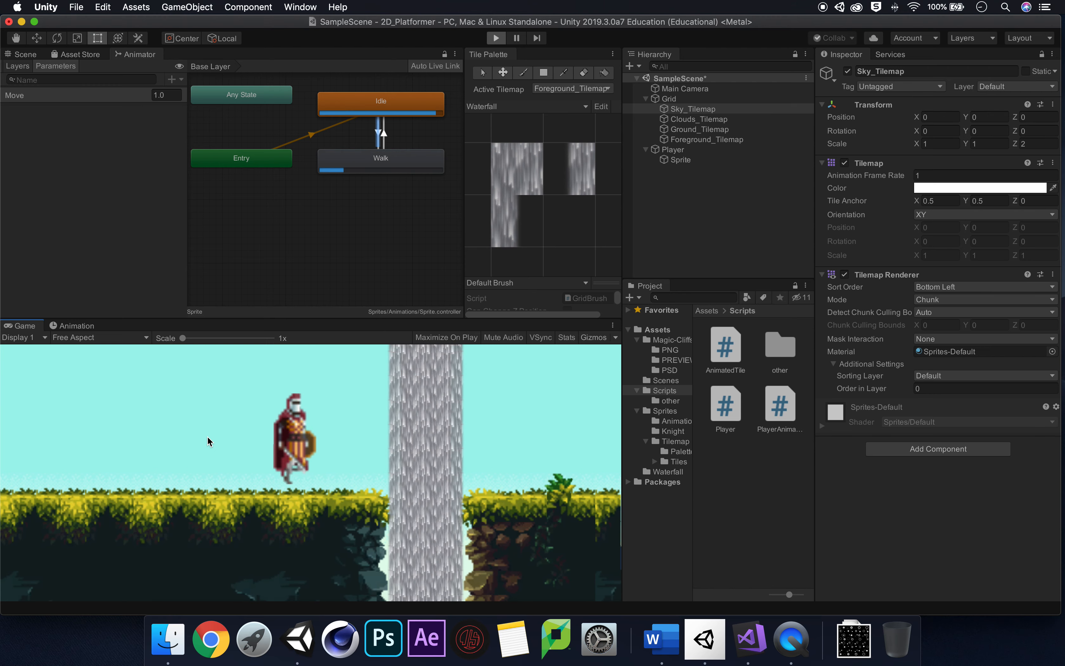
key("Left")
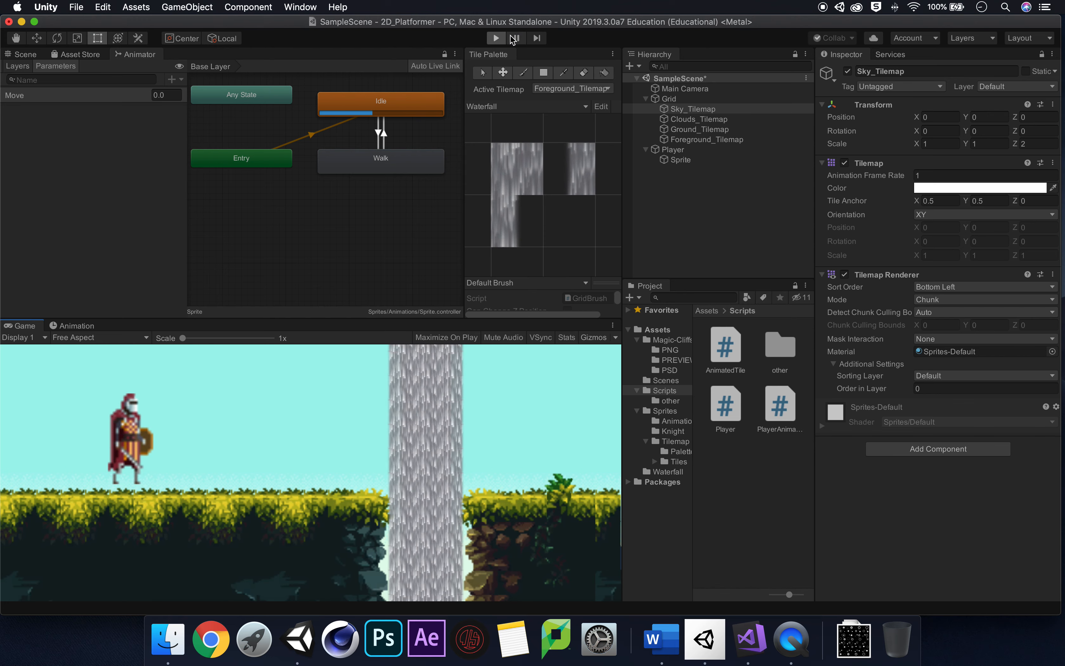
left_click(495, 38)
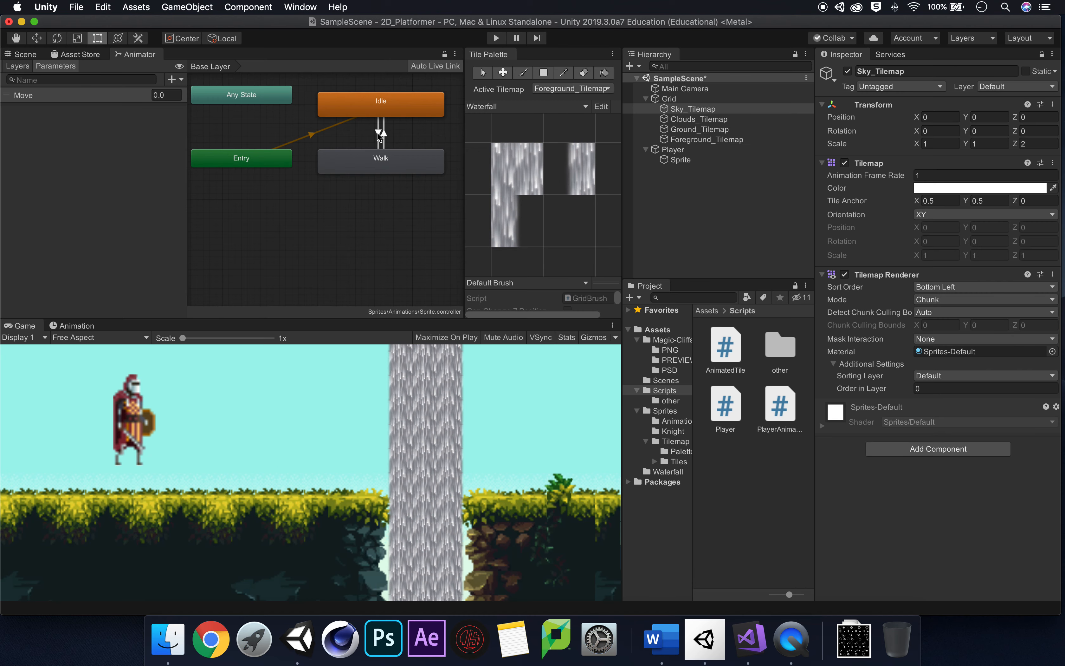
Turn off Has Exit Time on the Idle -> Walk and Walk -> Idle transitions
left_click(380, 133)
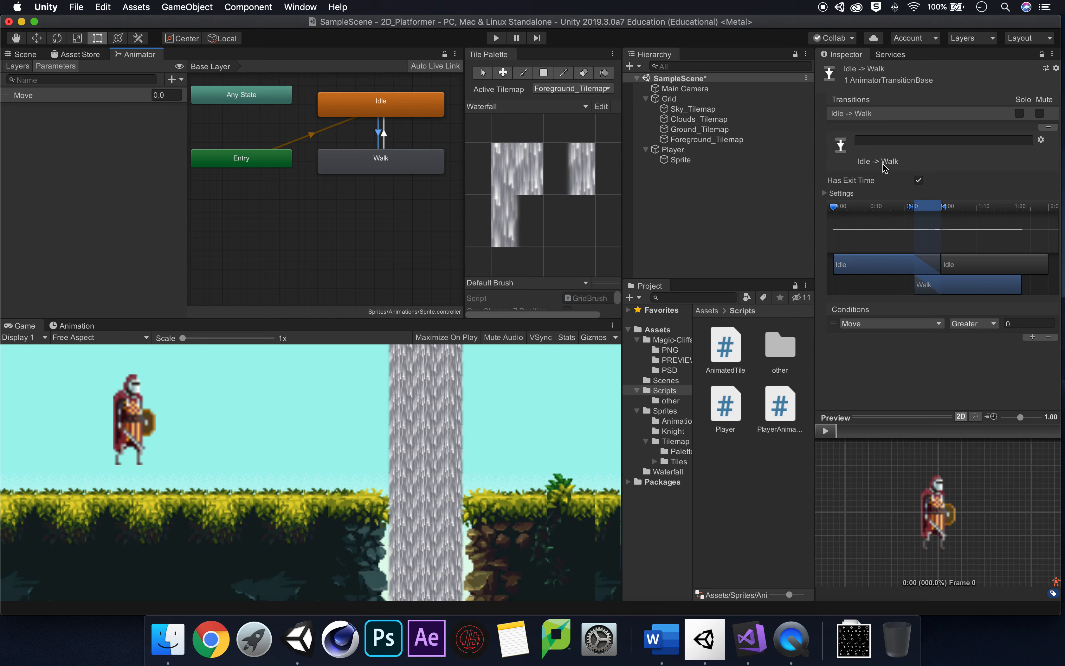
left_click(918, 180)
left_click(387, 135)
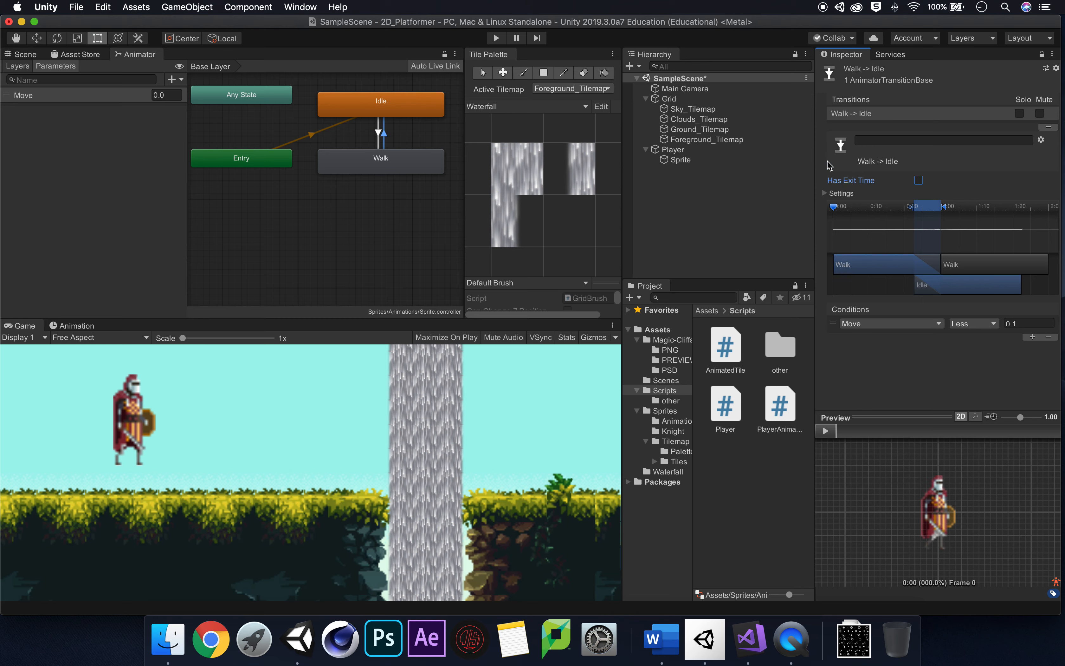
Play the scene and walk the knight both ways to check the transitions without exit time, ending the test afterward
left_click(496, 39)
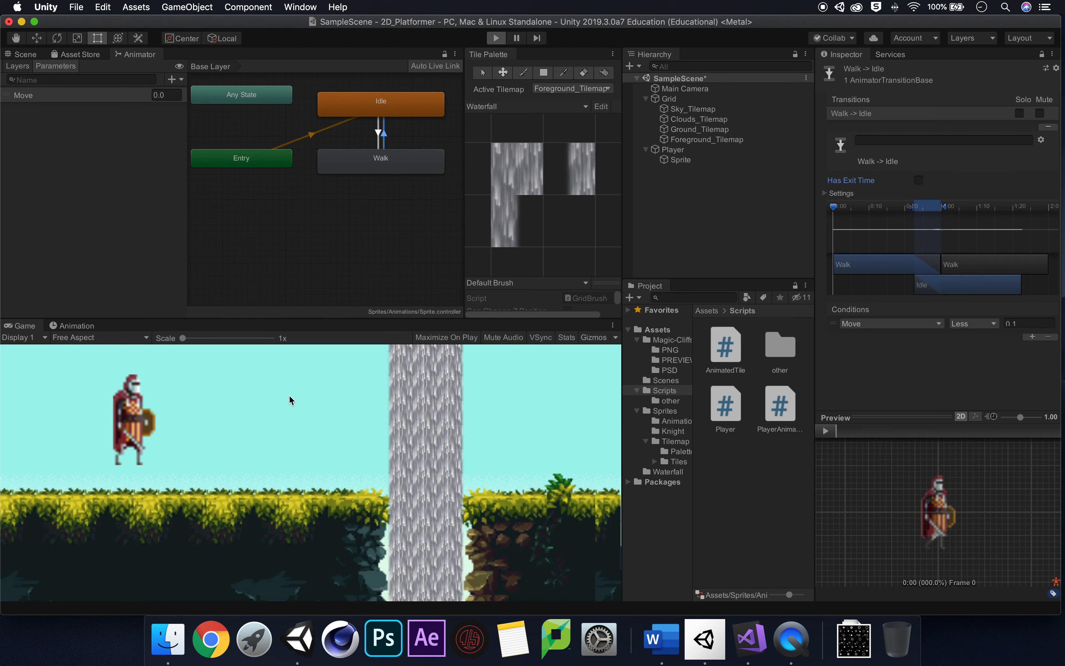
key("Left")
key("Right")
key("Left")
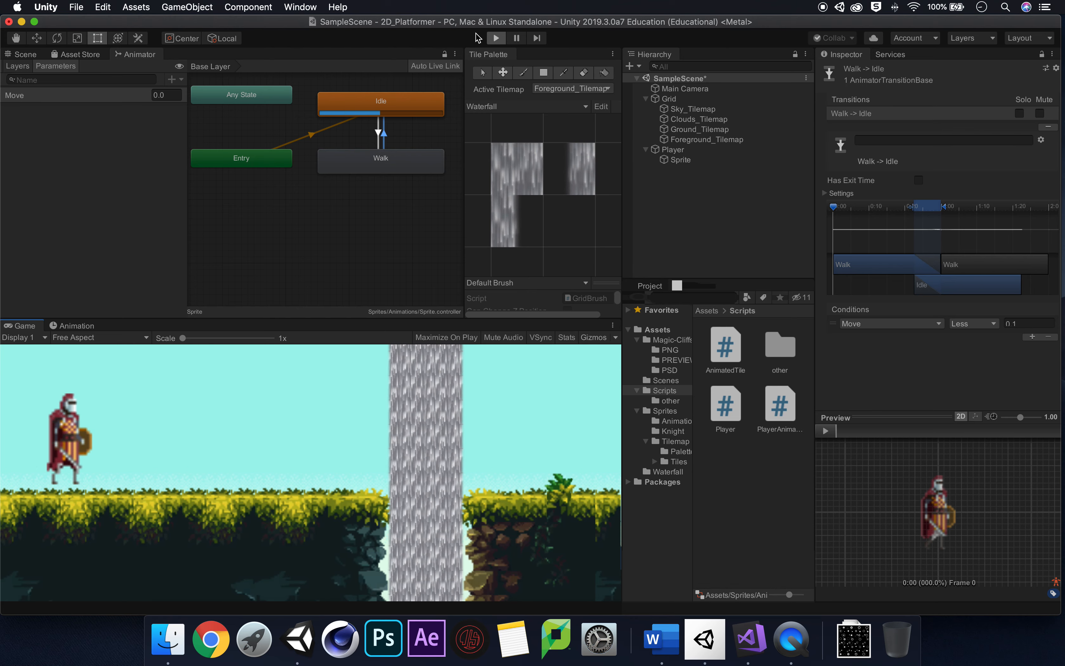
left_click(496, 38)
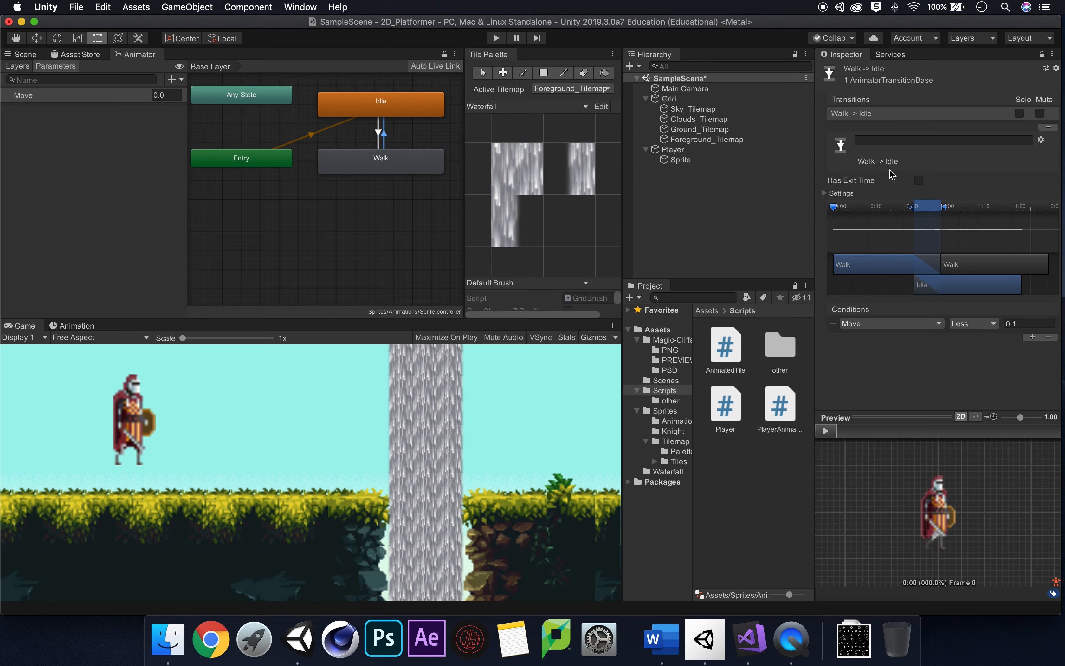
Set the Transition Duration to 0 seconds on both the Idle -> Walk and Walk -> Idle transitions
left_click(378, 135)
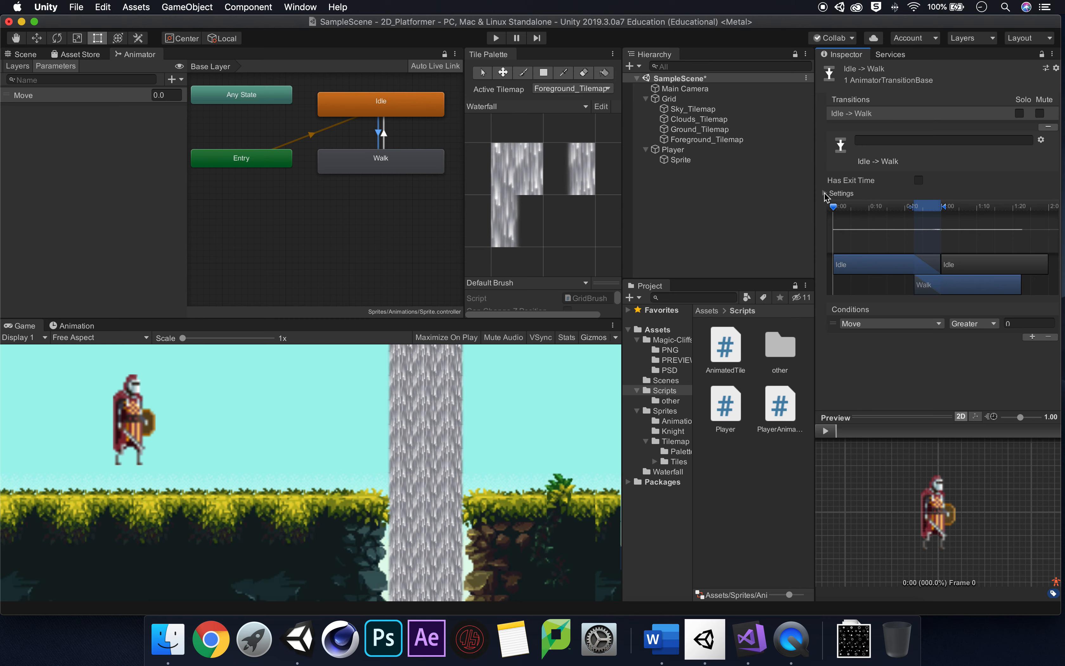
left_click(853, 193)
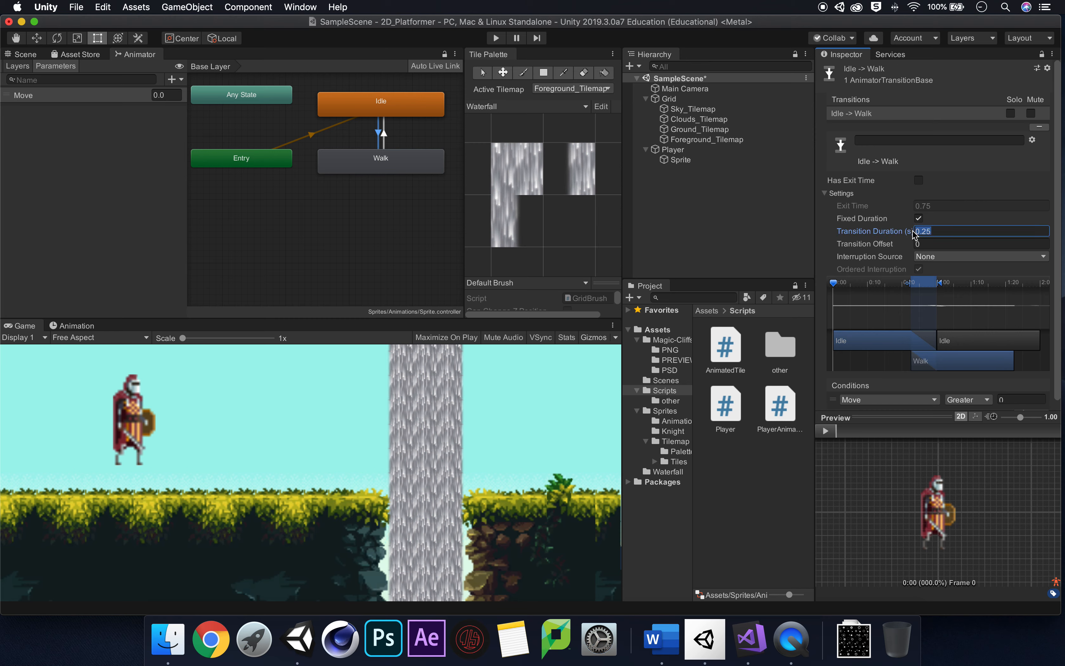
type("0")
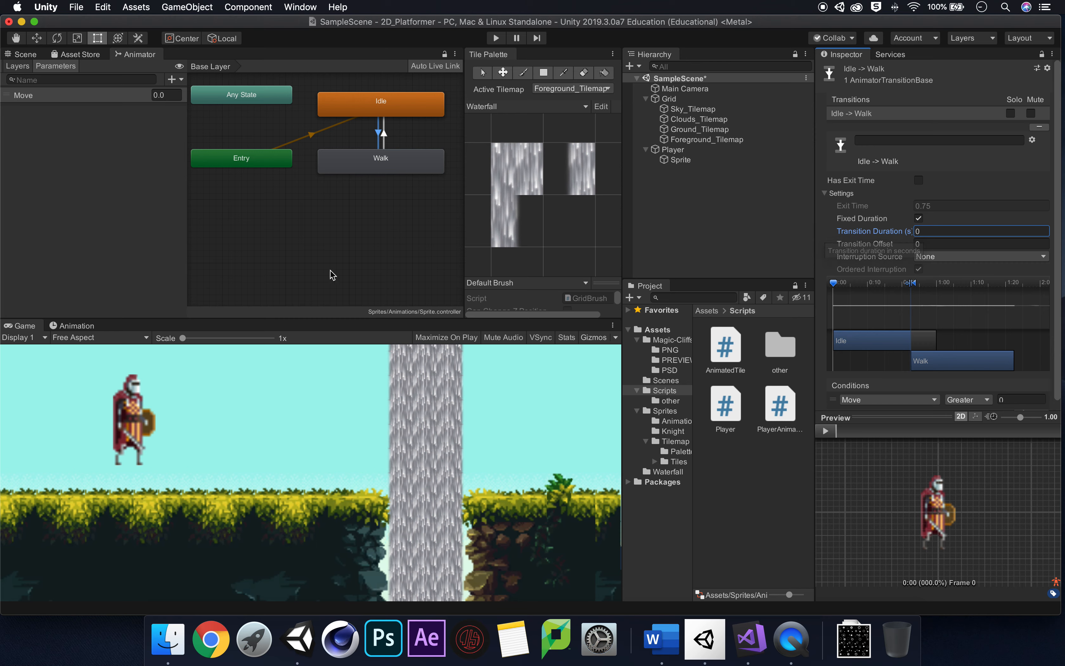
left_click(383, 135)
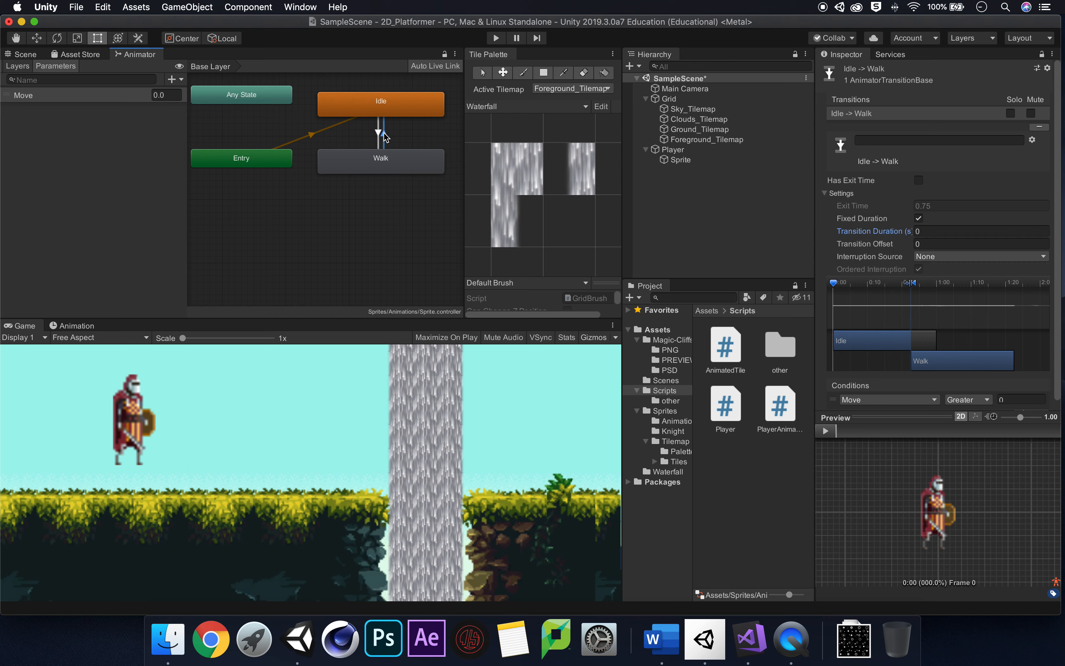
left_click(943, 234)
type("0")
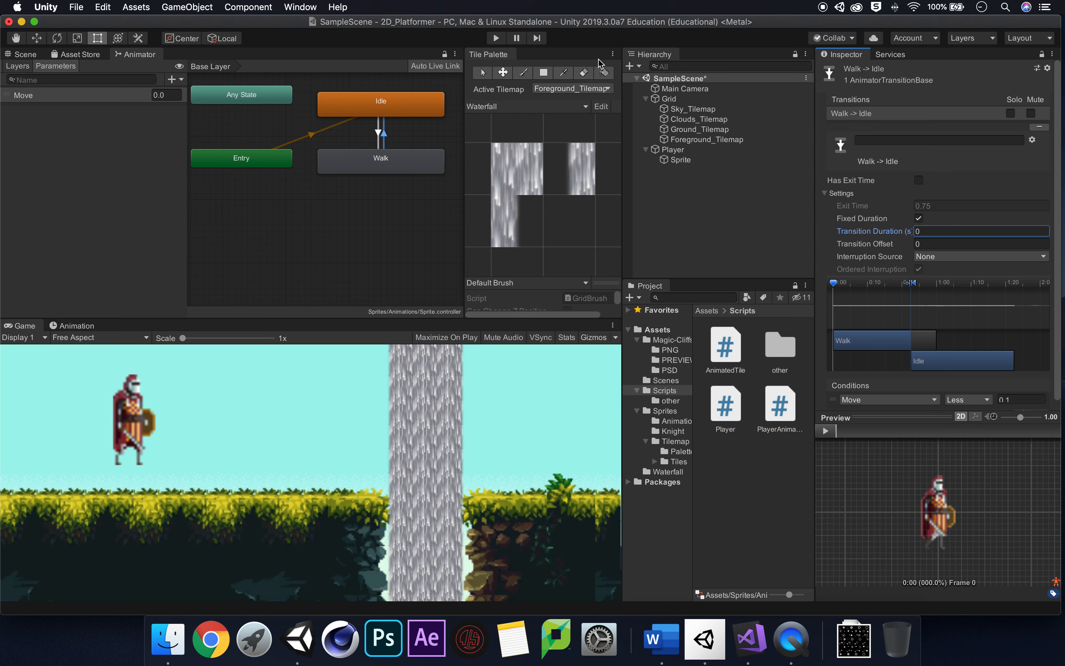
Play the scene again and walk the knight back and forth to test how promptly Idle and Walk switch with zero transition duration
left_click(495, 39)
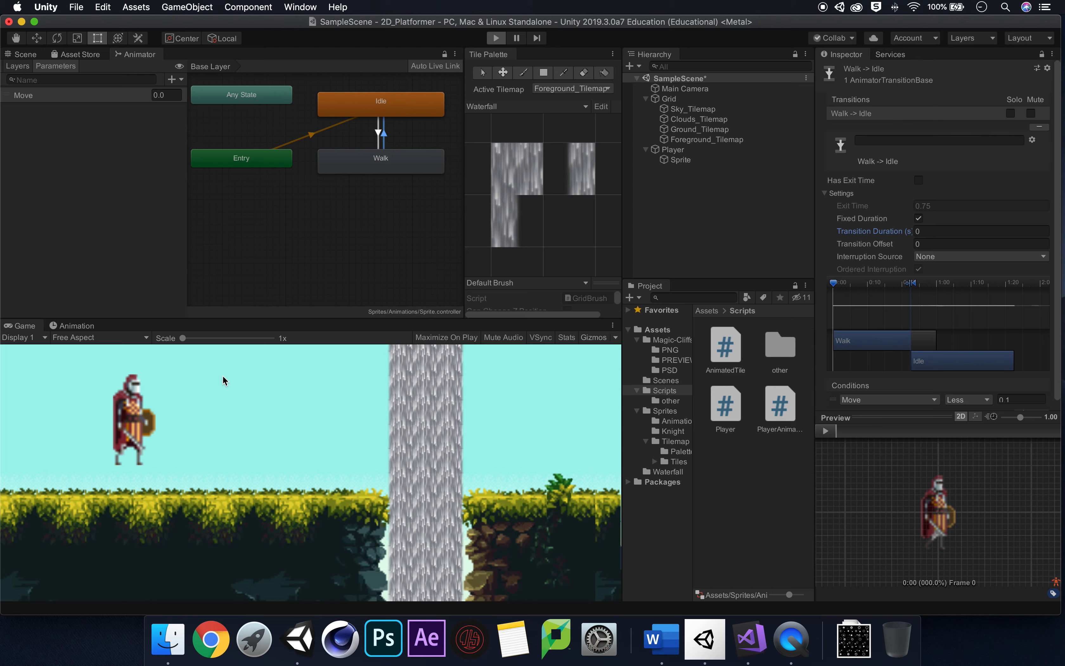
key("Right")
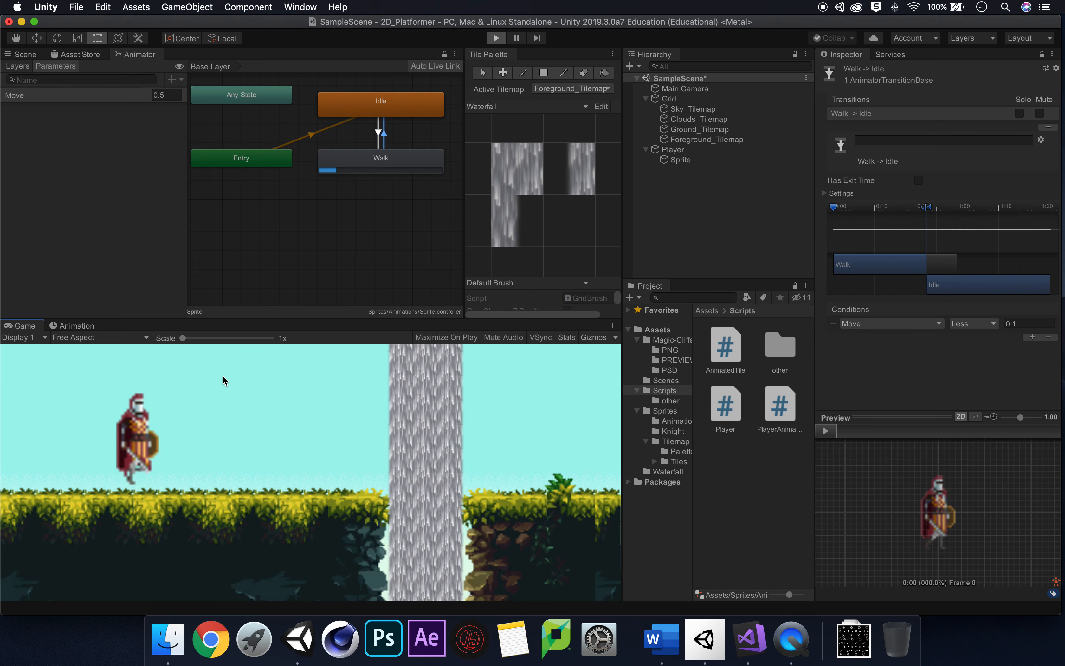
key("Left")
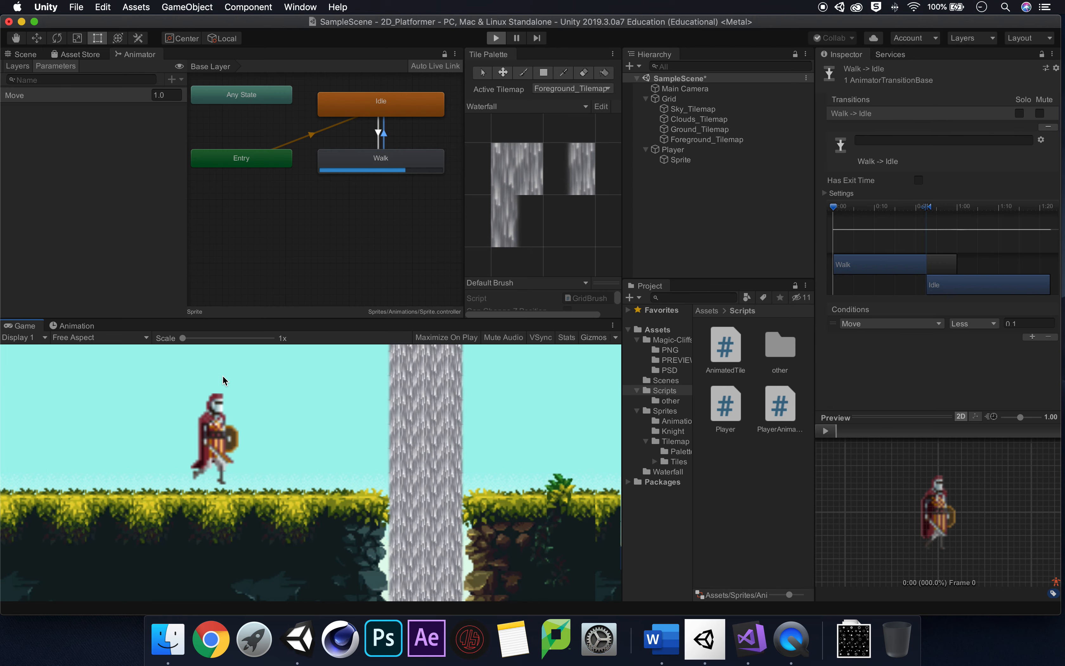
key("Right")
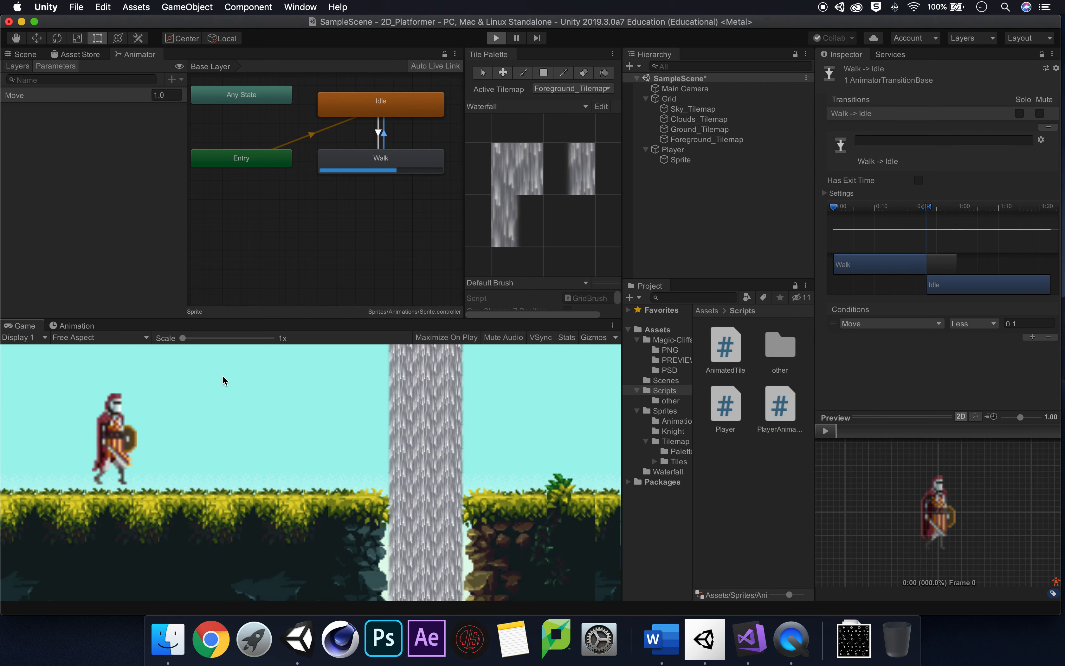
key("Left")
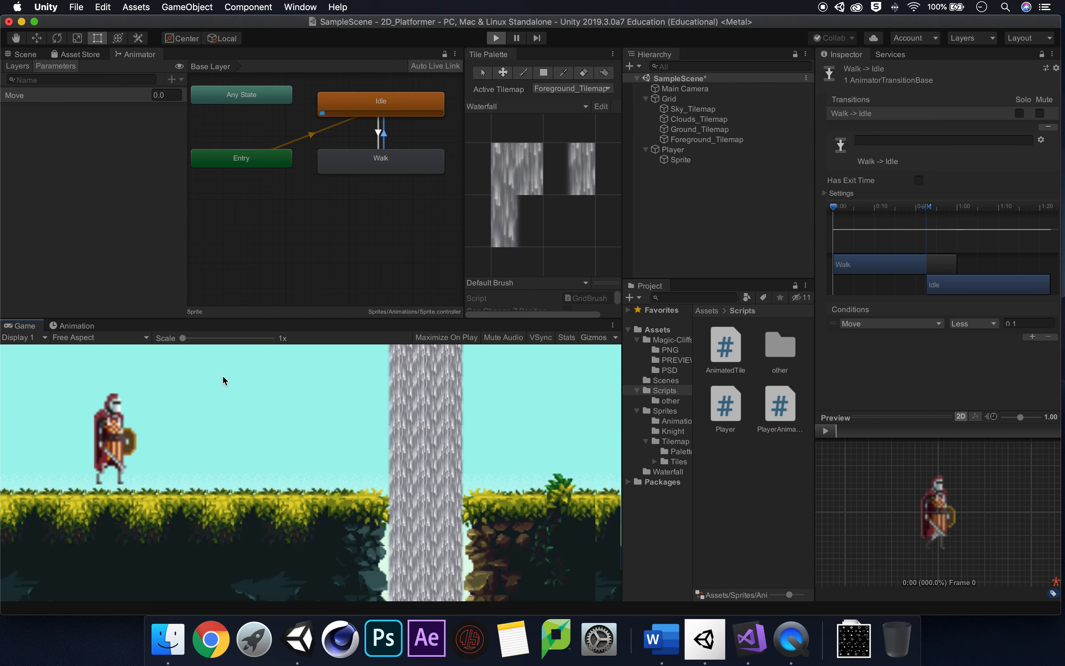
key("Right")
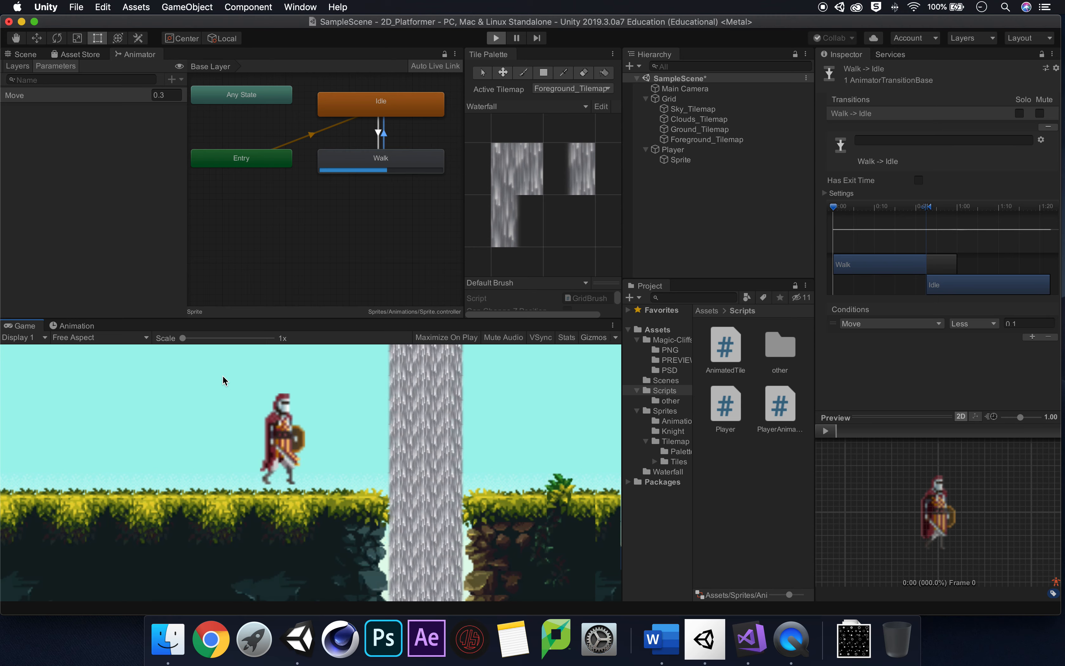